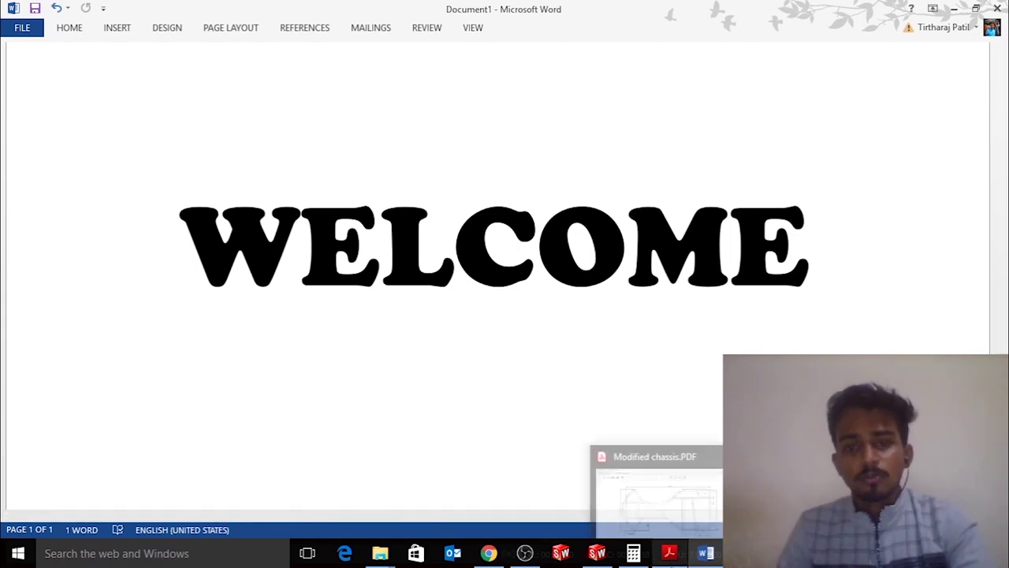
Bring the Modified chassis.PDF drawing in Acrobat Reader to the front
click(669, 553)
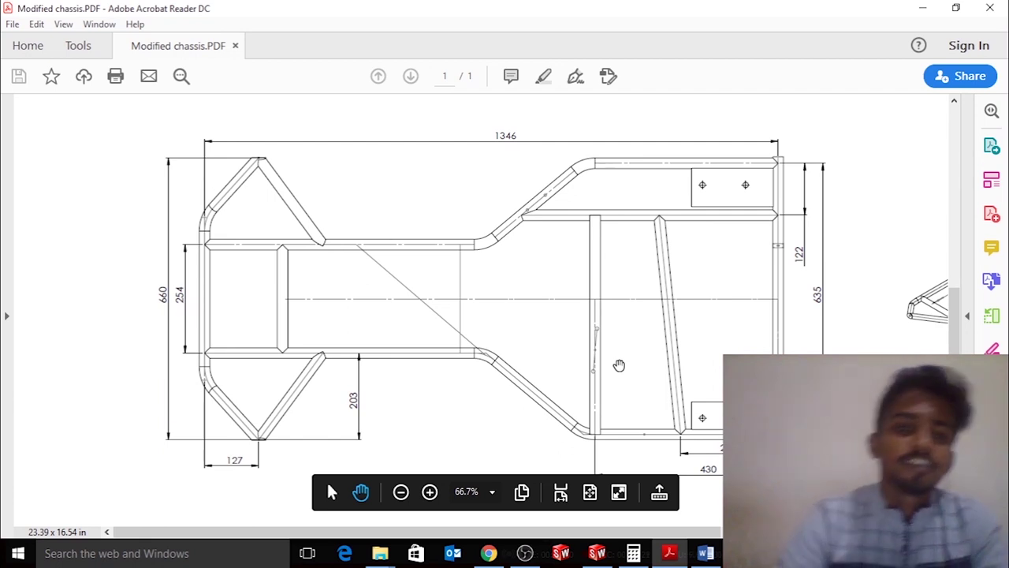
Scroll around the chassis drawing to review its top and side views
scroll(435, 331, down, 1)
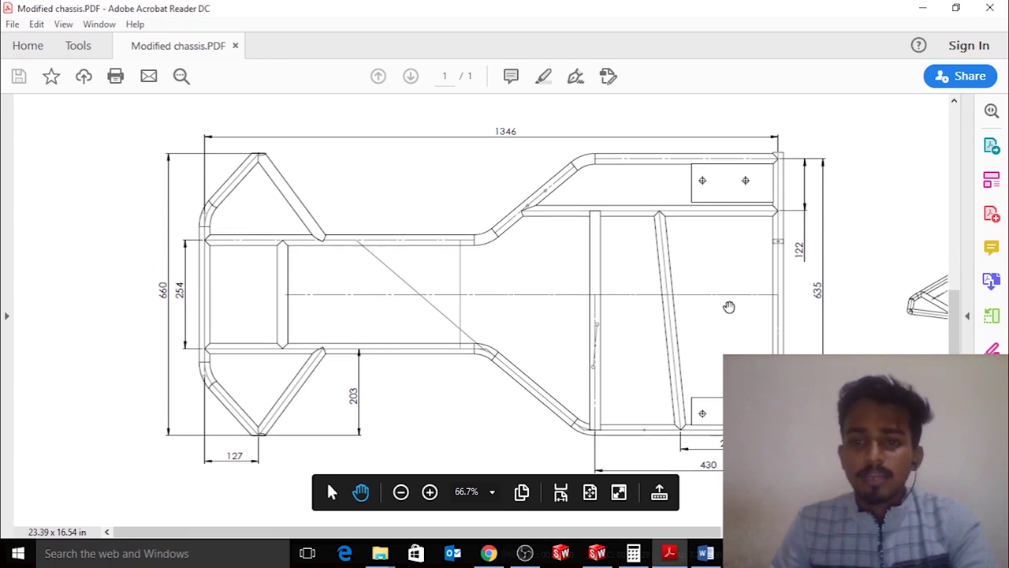
scroll(721, 337, up, 3)
scroll(720, 310, left, 3)
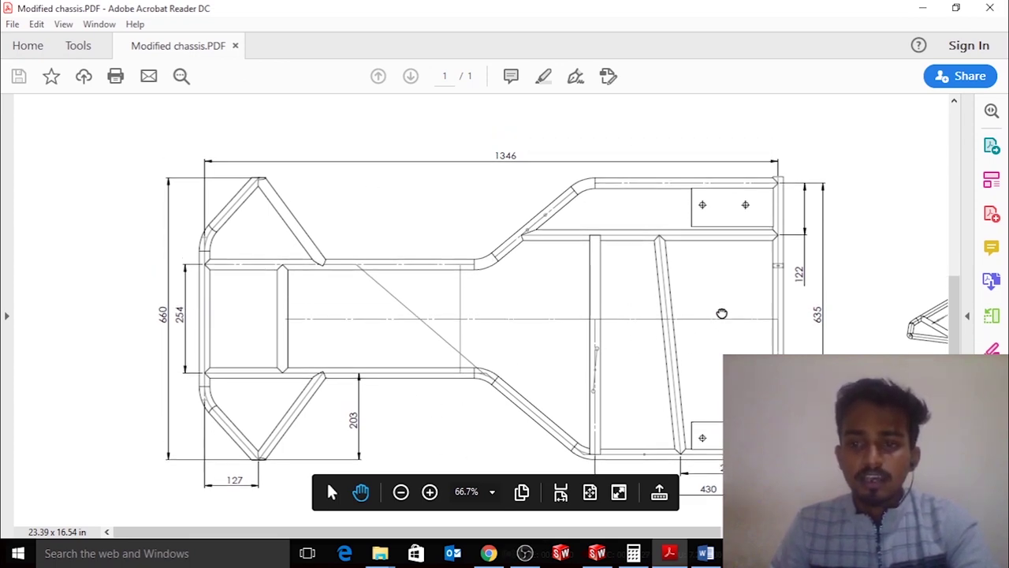
scroll(566, 318, right, 10)
scroll(717, 307, down, 2)
ctrl+scroll(724, 306, up, 2)
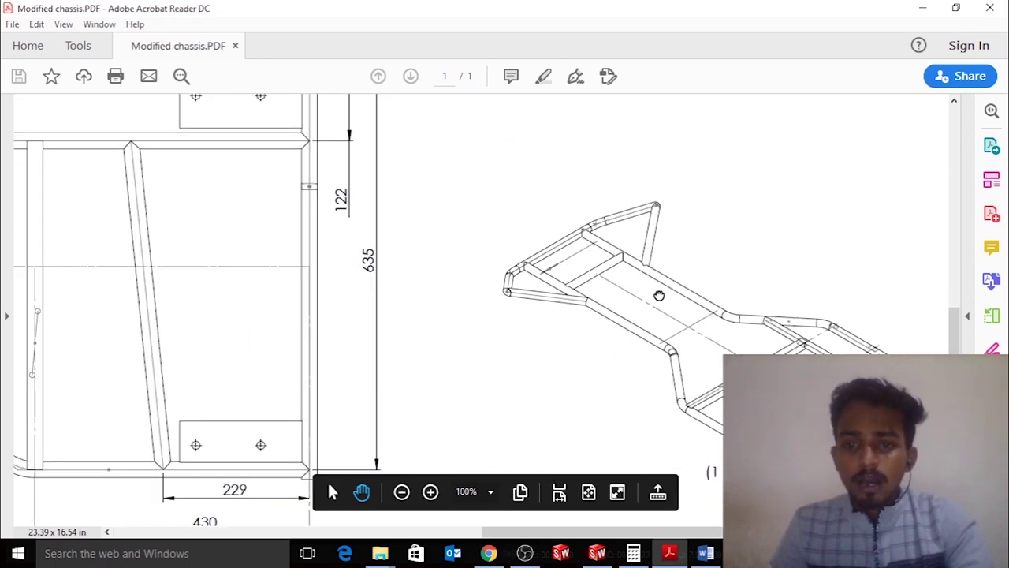
ctrl+scroll(486, 253, up, 2)
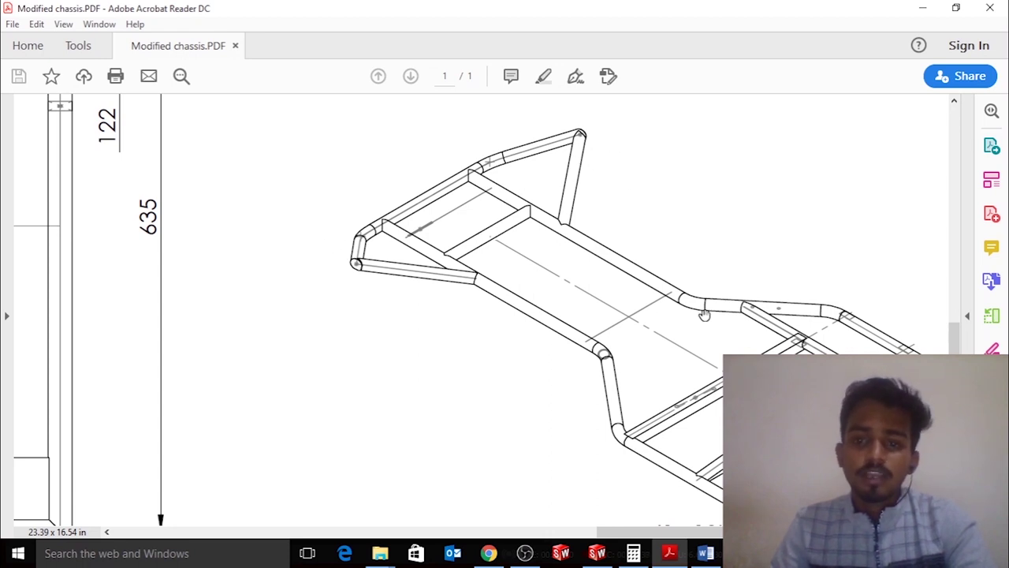
Inspect the 3D chassis view, then minimize Acrobat to return to Word
drag(613, 145, 573, 120)
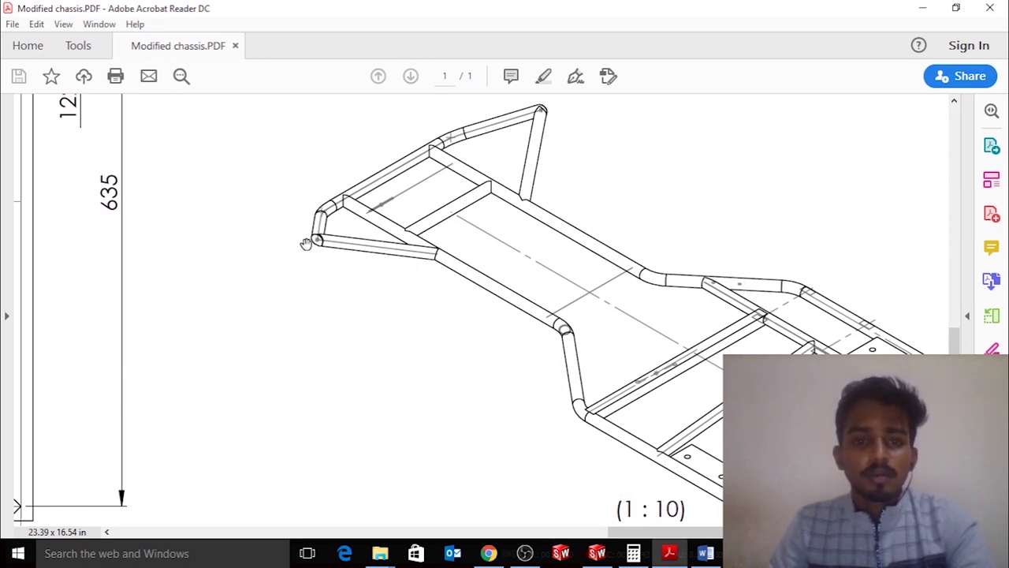
scroll(492, 148, left, 5)
scroll(493, 147, up, 2)
scroll(263, 198, left, 2)
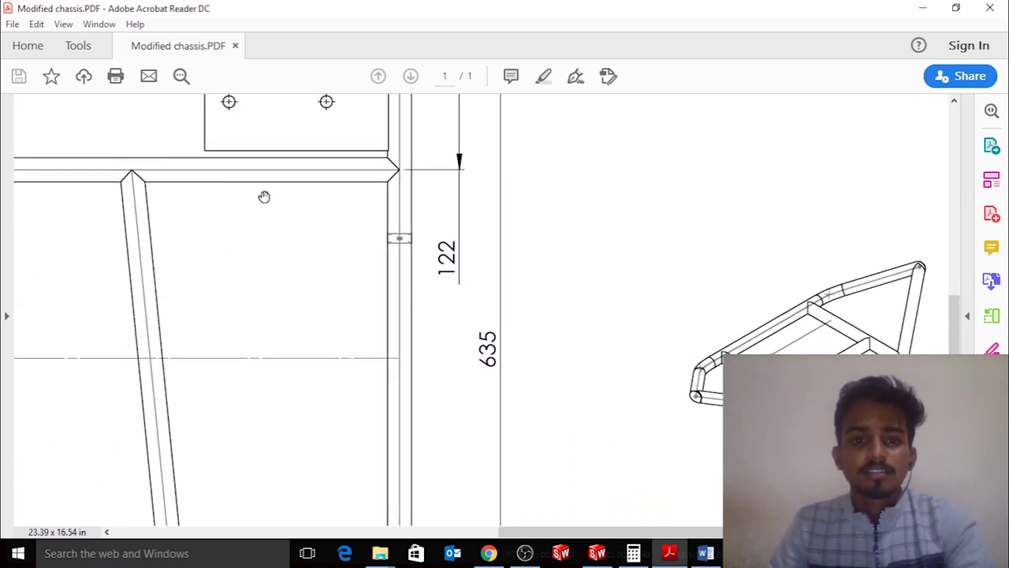
scroll(210, 189, left, 4)
scroll(210, 189, up, 3)
scroll(421, 279, left, 5)
scroll(422, 280, up, 2)
scroll(443, 292, left, 5)
scroll(444, 293, up, 3)
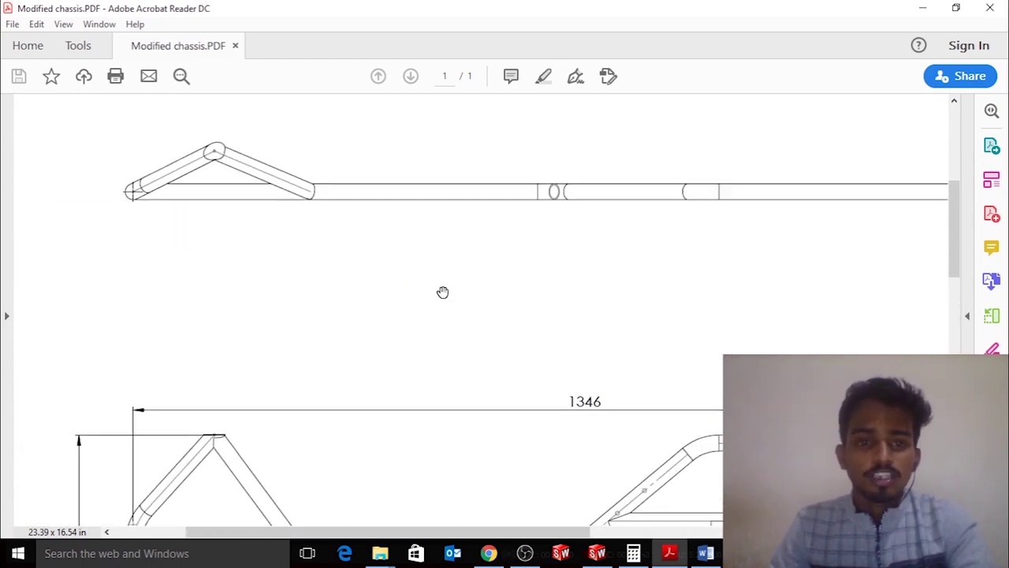
scroll(354, 255, up, 1)
scroll(586, 283, down, 1)
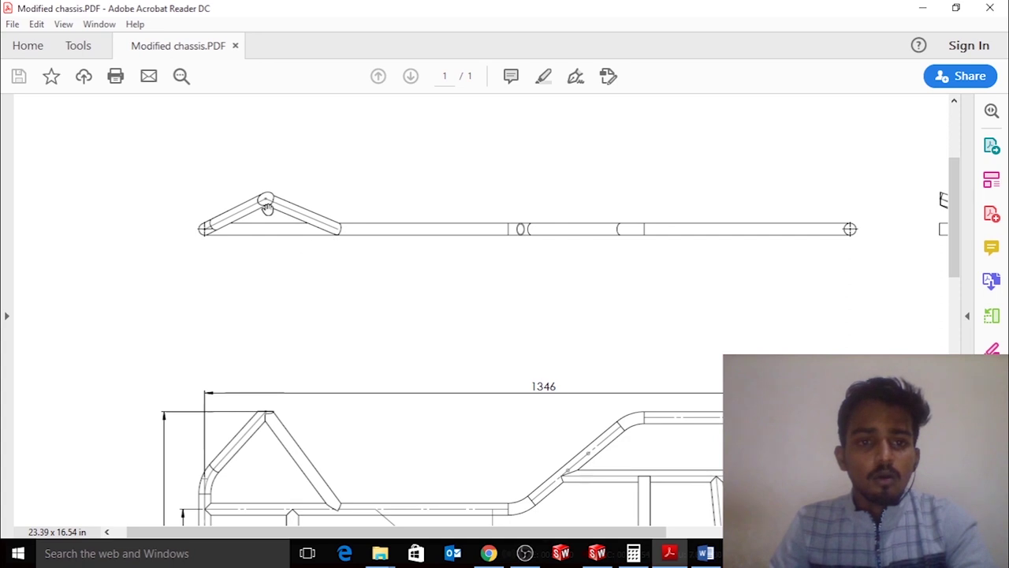
scroll(536, 292, down, 2)
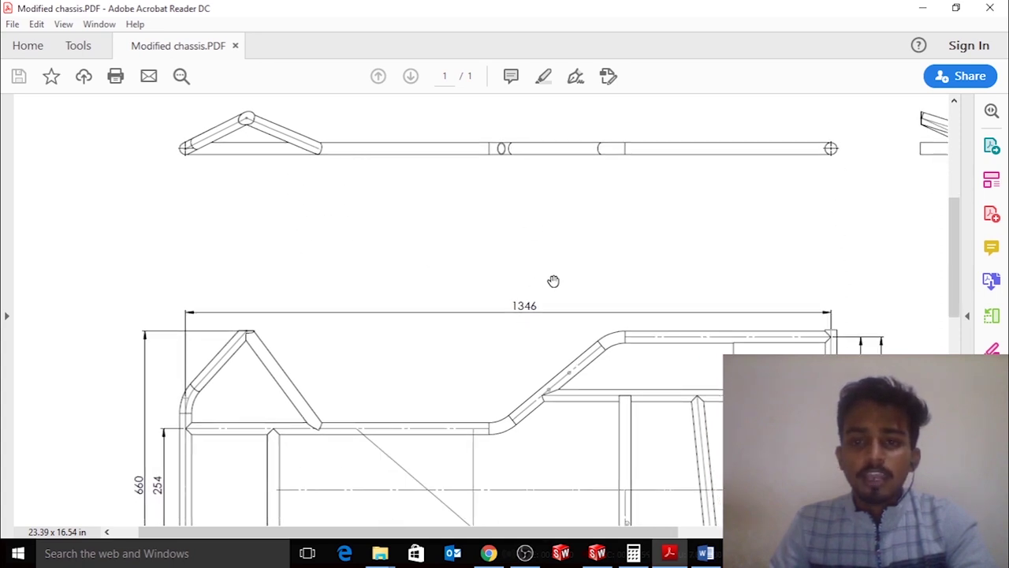
scroll(554, 281, down, 3)
scroll(548, 311, down, 3)
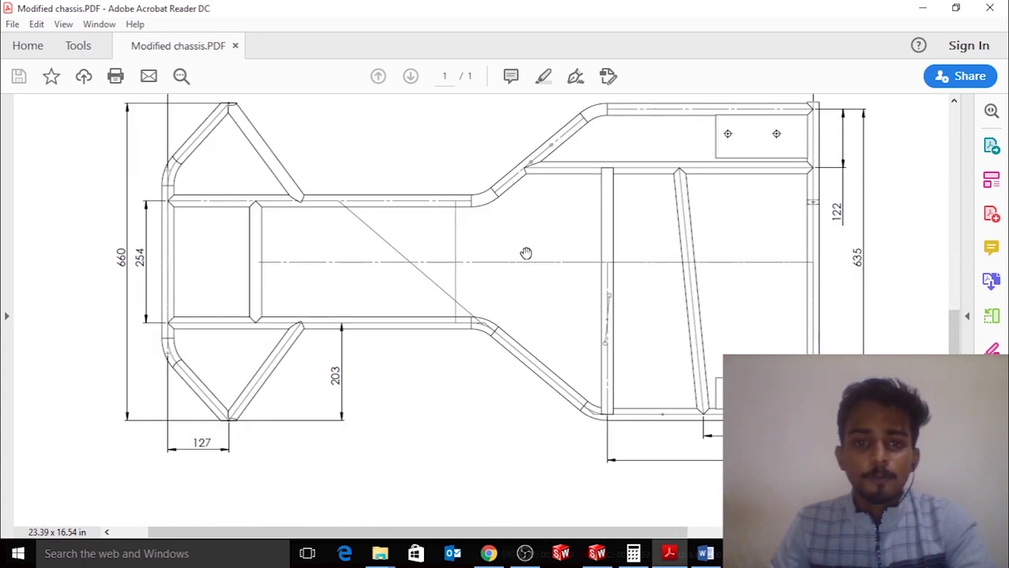
ctrl+scroll(526, 252, up, 1)
ctrl+scroll(505, 240, down, 2)
scroll(359, 237, up, 1)
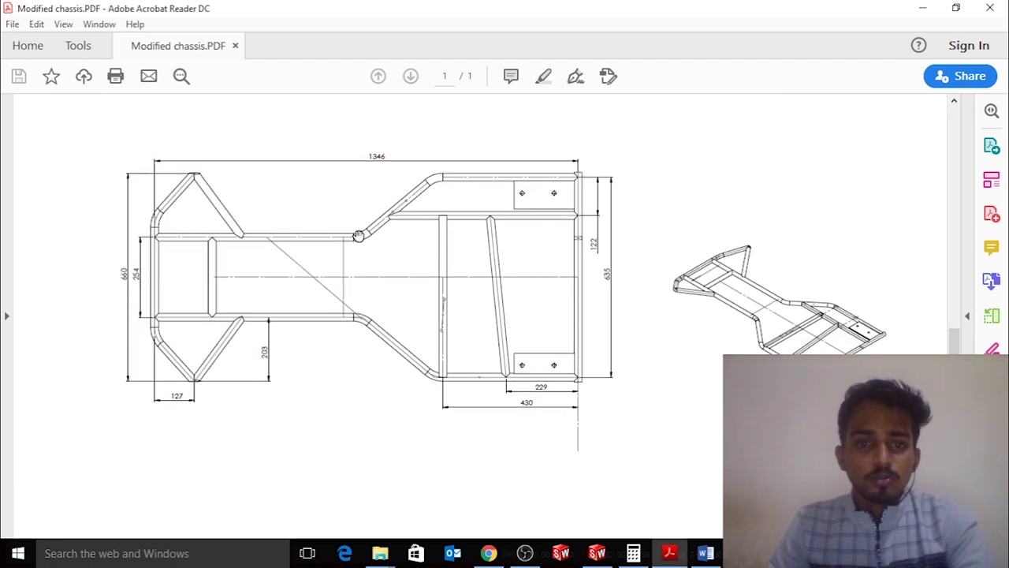
ctrl+scroll(303, 236, up, 1)
scroll(328, 263, left, 2)
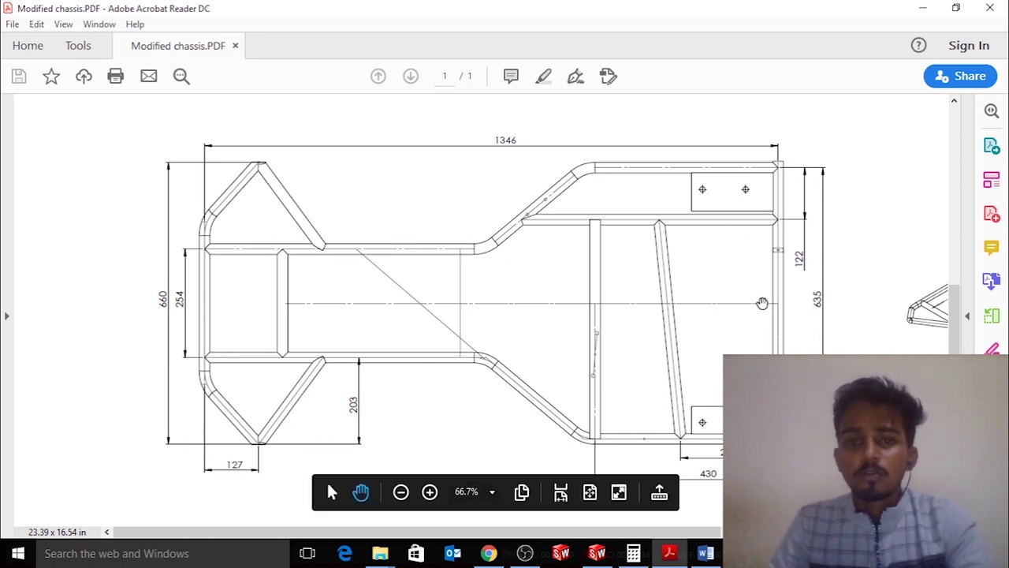
click(923, 8)
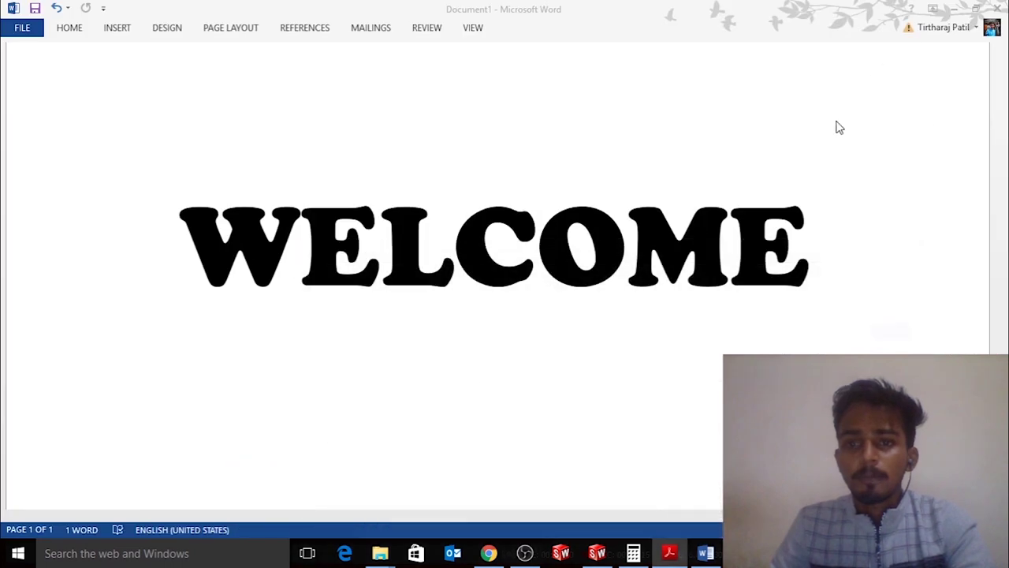
Return to SolidWorks and discard the unfinished sketch
click(599, 553)
click(966, 156)
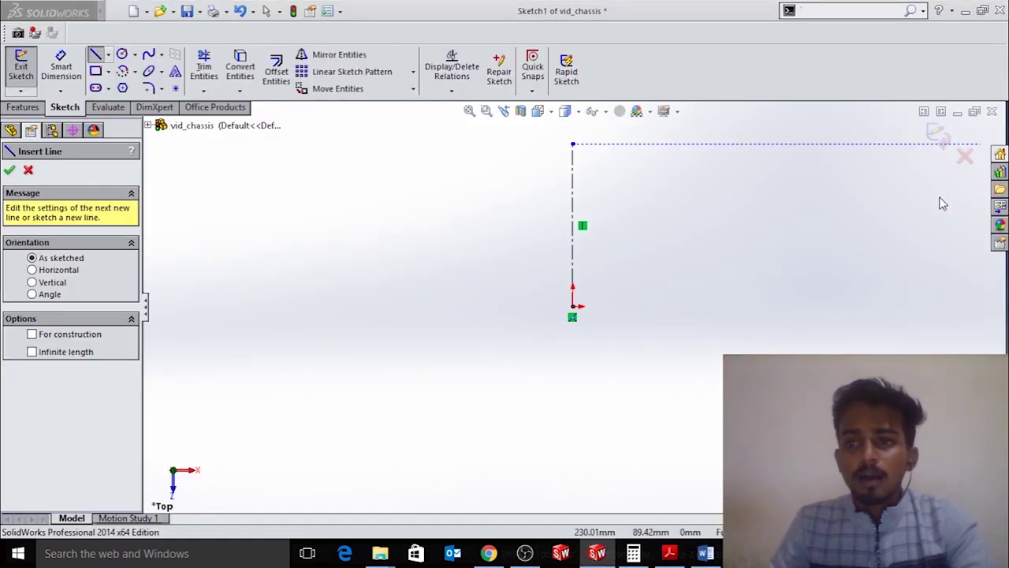
click(549, 290)
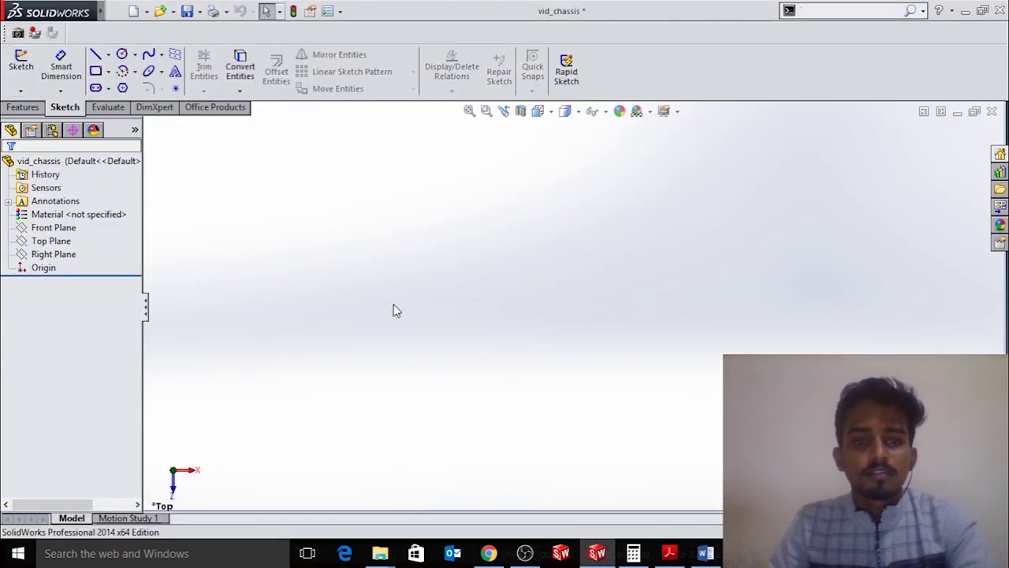
Start a Top Plane sketch with a vertical centerline rising from the origin
click(51, 241)
click(59, 225)
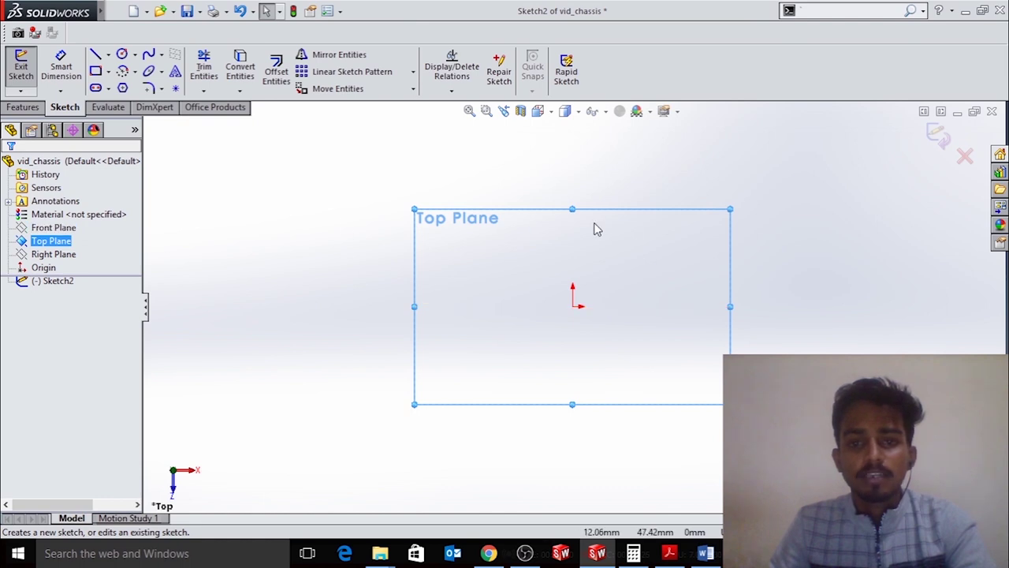
click(109, 55)
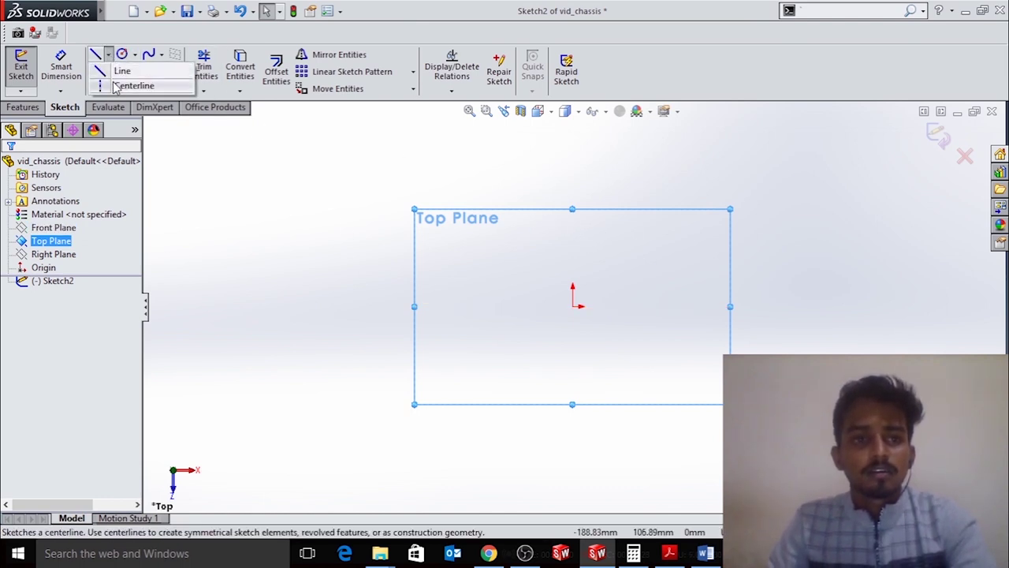
click(126, 85)
click(573, 306)
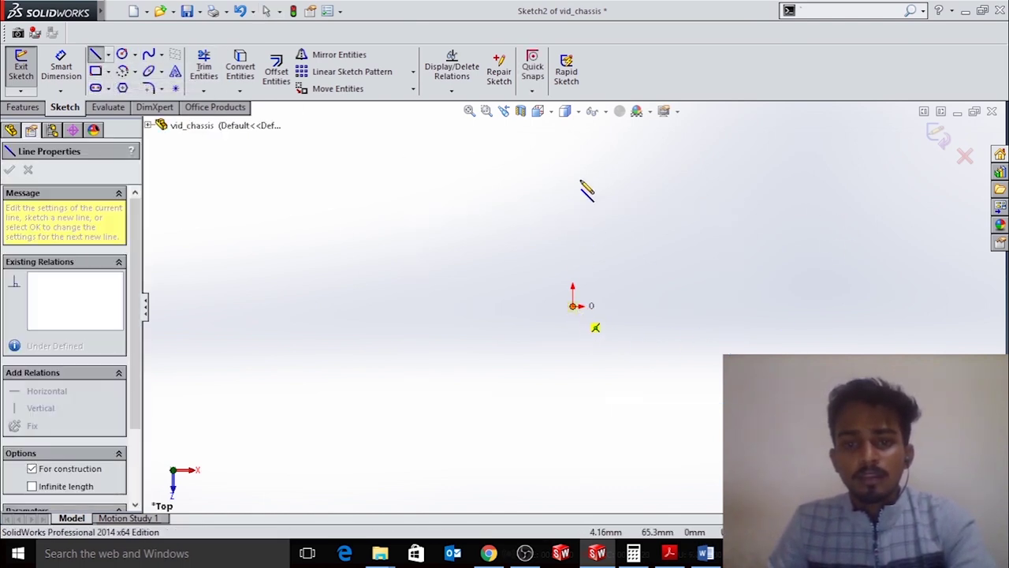
click(572, 150)
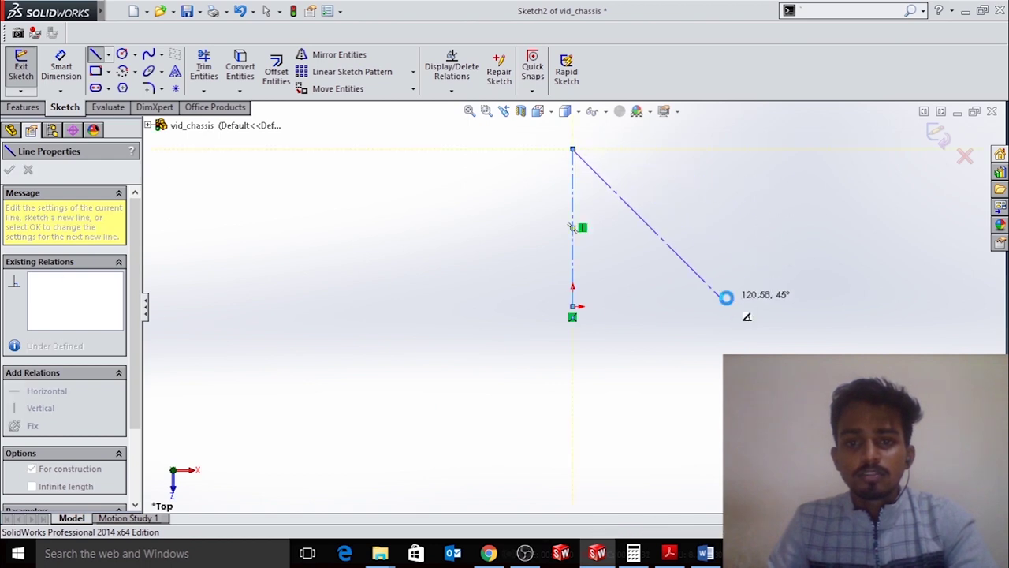
key(Escape)
Draw the rail chain beside the centerline: upper vertical, diagonal jog, lower vertical
ctrl+middle_drag(631, 222, 609, 226)
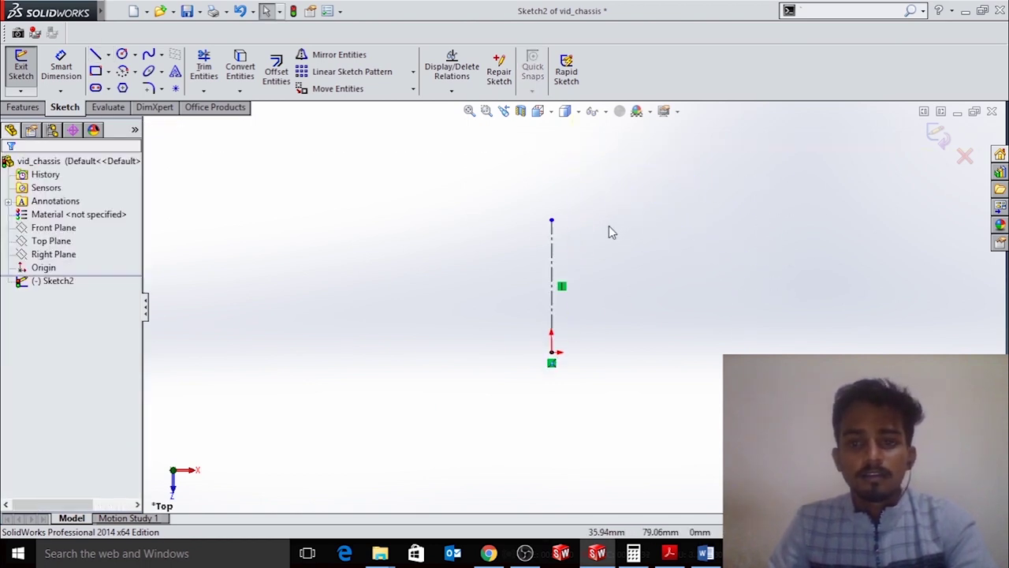
key(l)
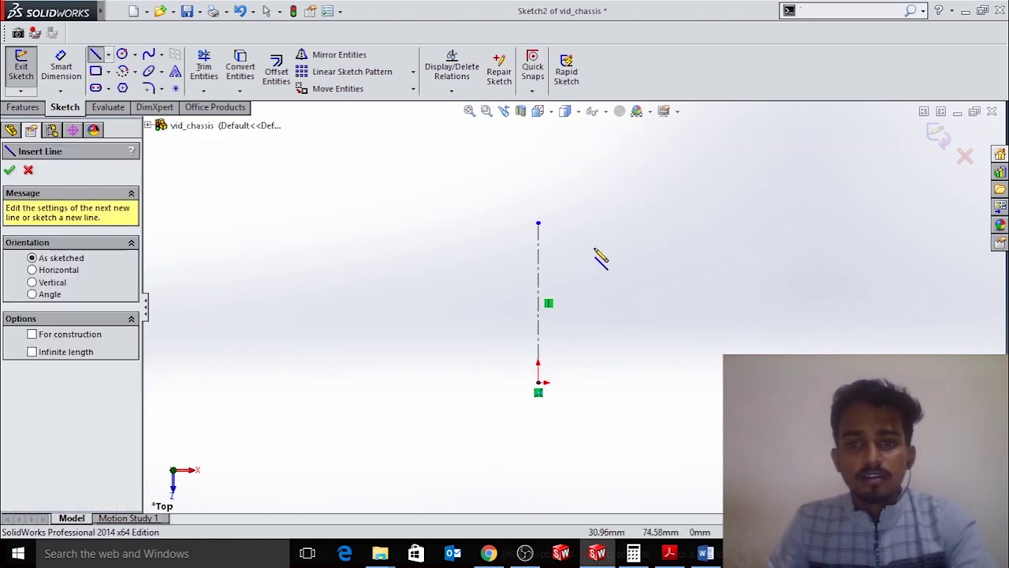
click(612, 223)
scroll(631, 385, up, 2)
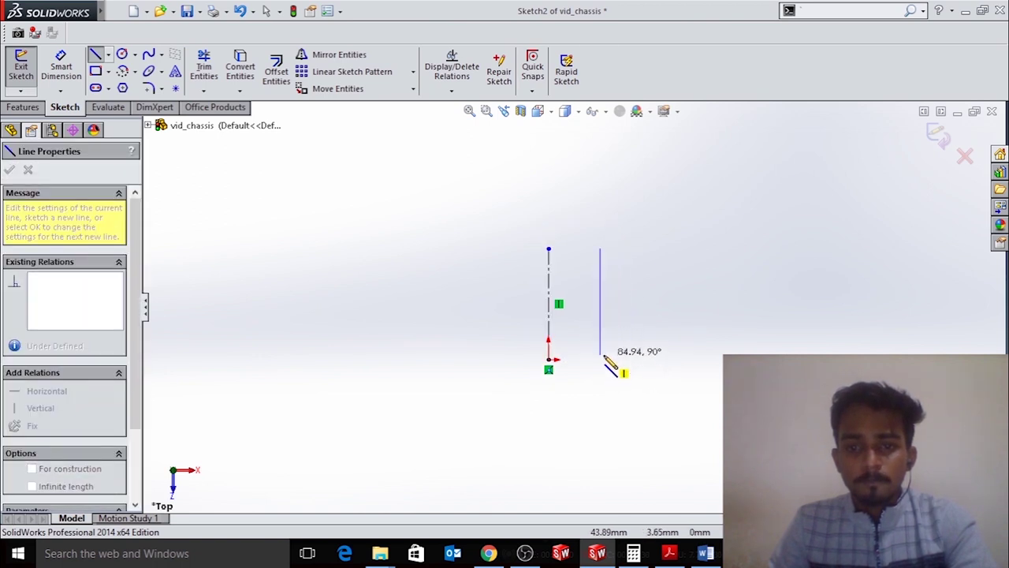
click(600, 356)
click(580, 390)
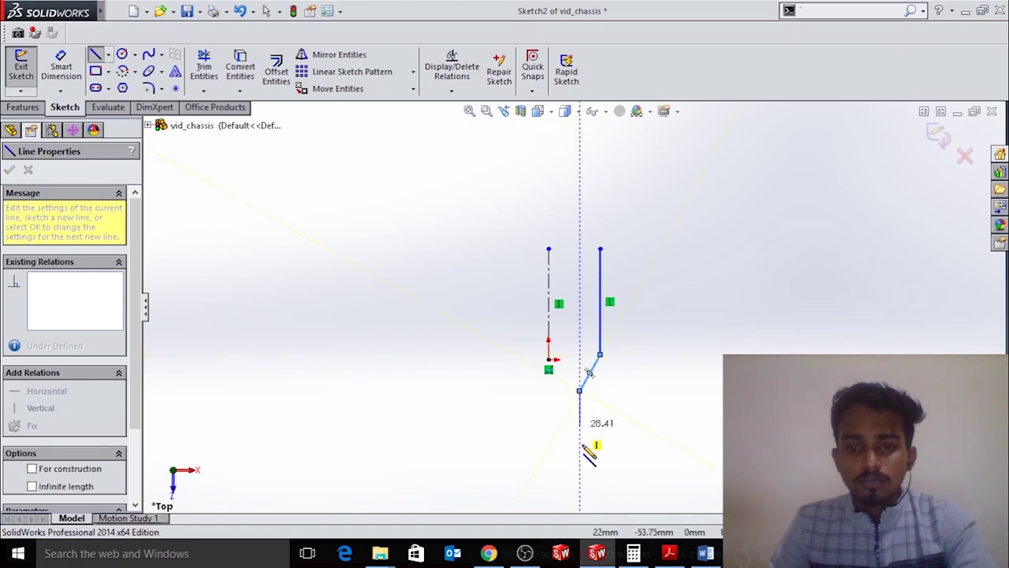
double_click(579, 466)
key(Escape)
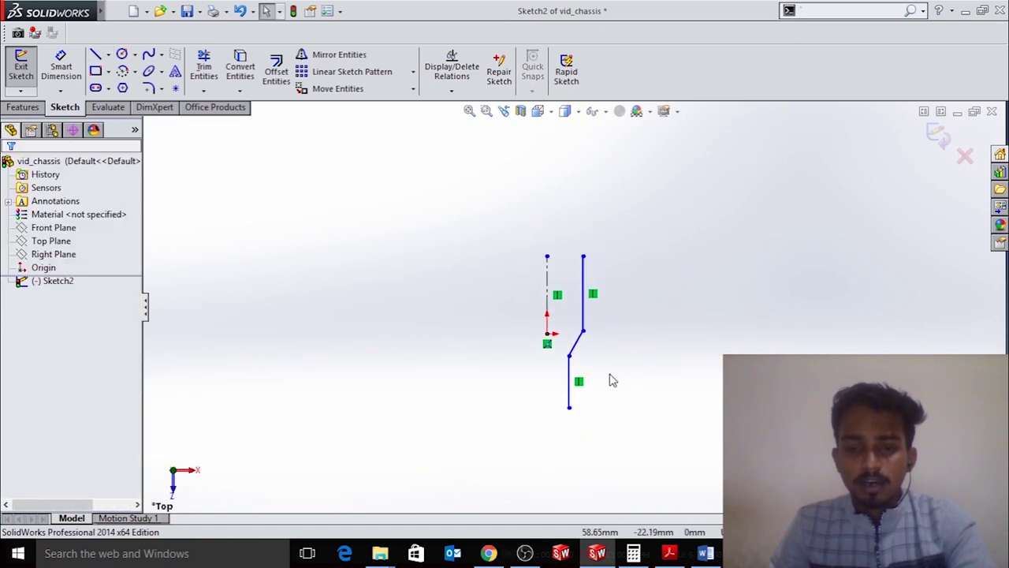
Compare the rail sketch with the chassis PDF, then minimize Acrobat
scroll(608, 379, down, 3)
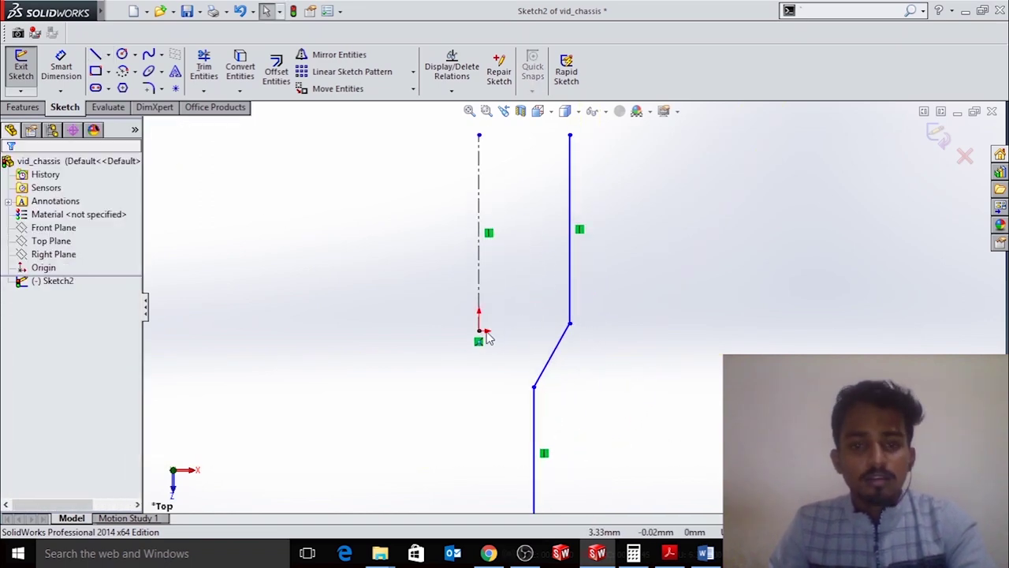
scroll(487, 338, up, 2)
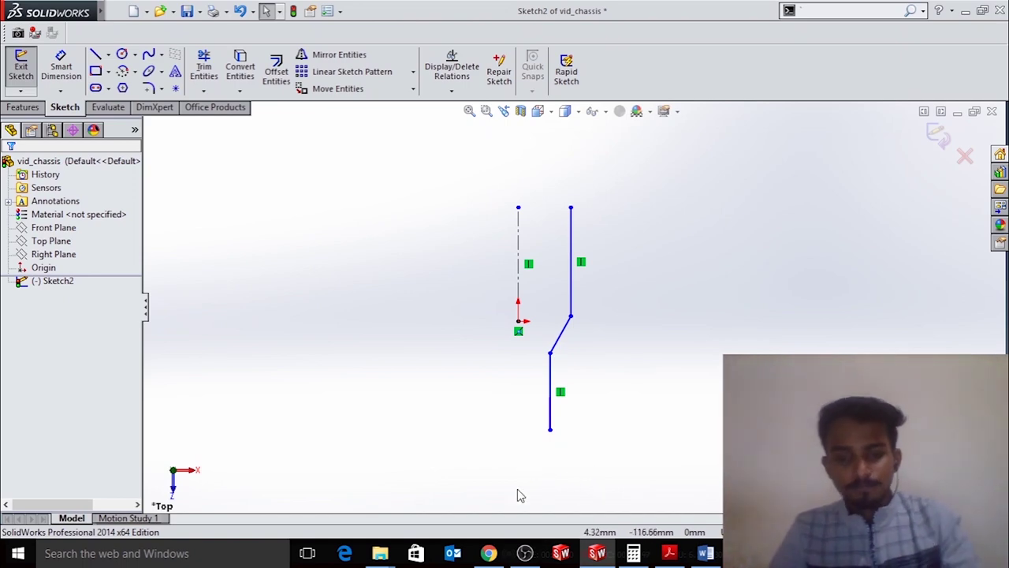
click(668, 554)
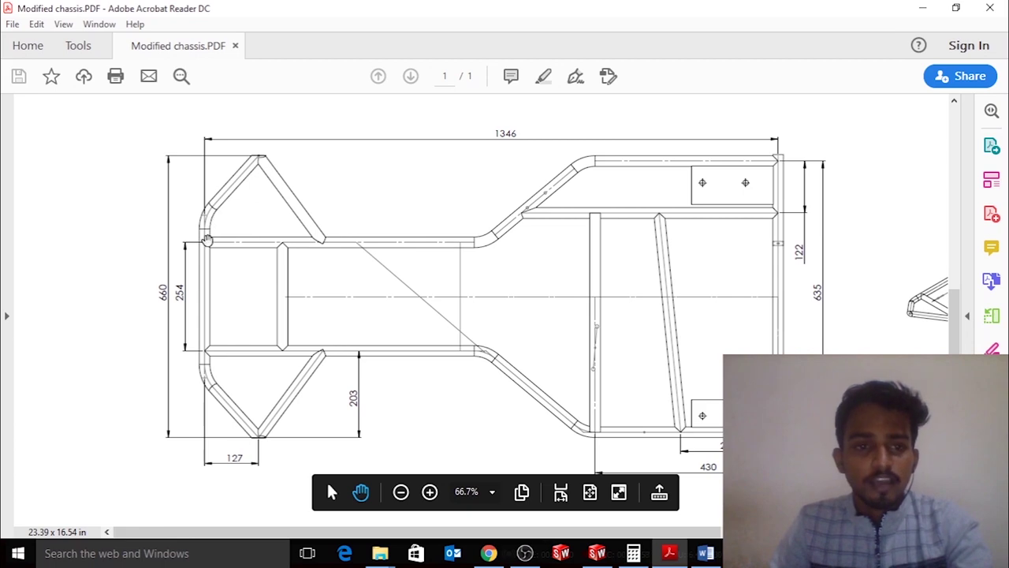
click(924, 8)
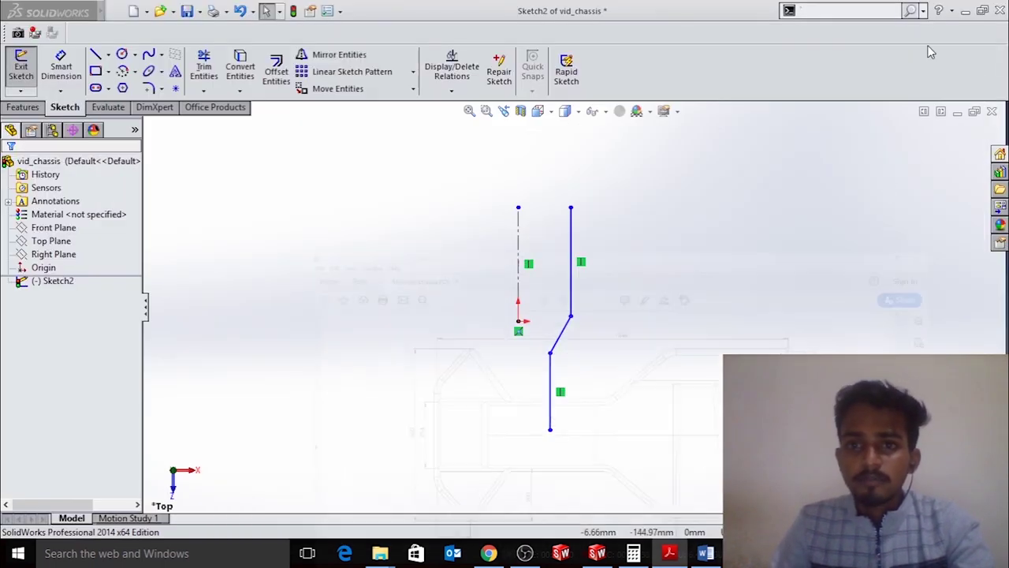
Dimension the rail's overall height as 1346 mm
click(60, 67)
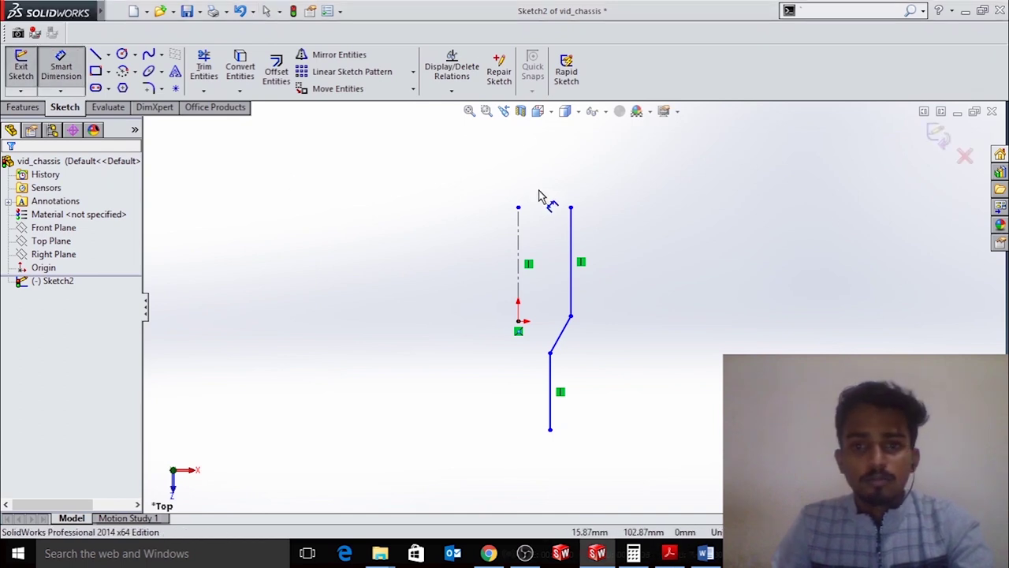
click(571, 208)
click(550, 431)
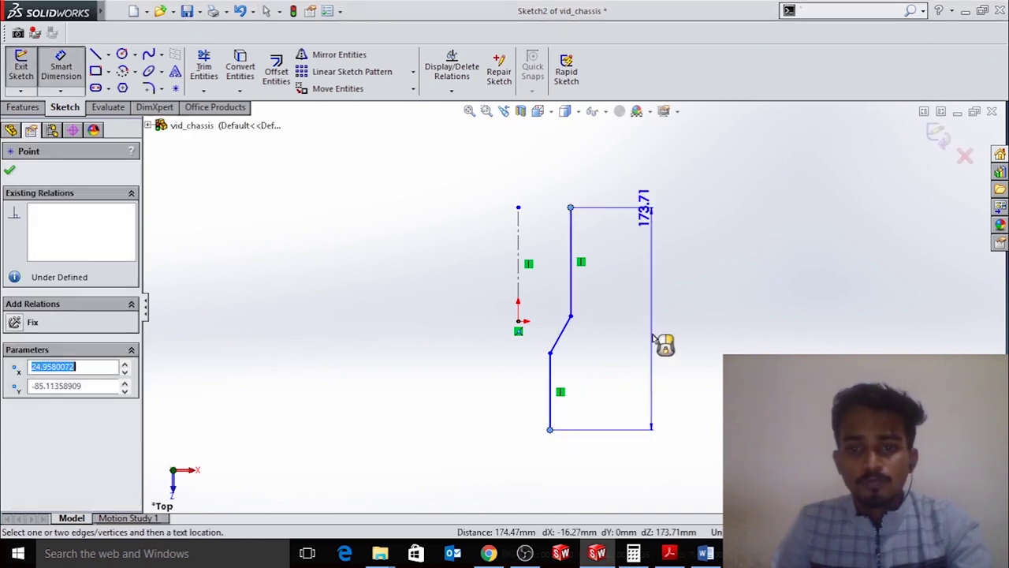
click(663, 341)
text(1346)
key(Return)
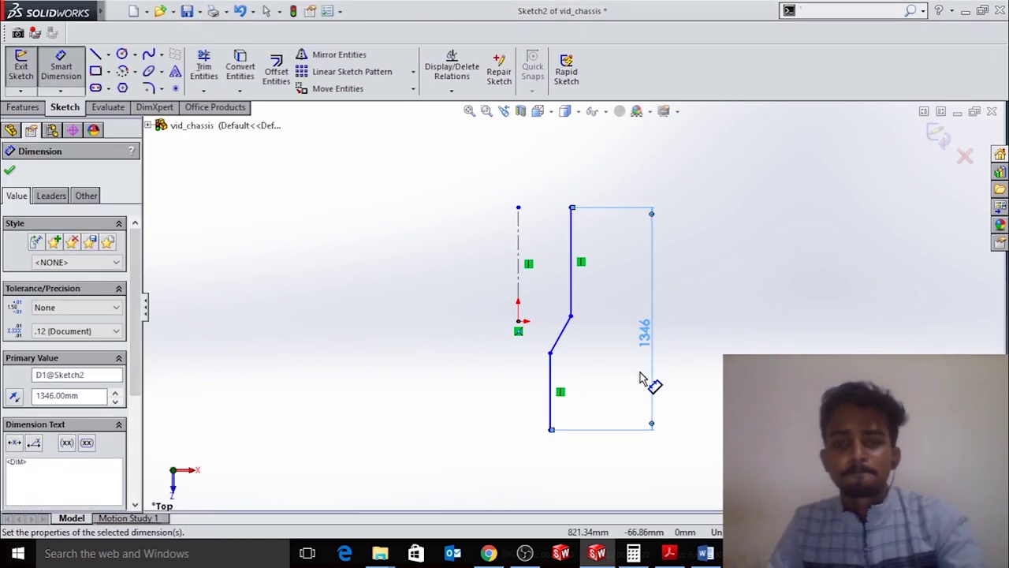
Dimension the upper straight at 430 mm and the bend height at 229 mm
click(581, 266)
click(613, 270)
text(430)
key(Return)
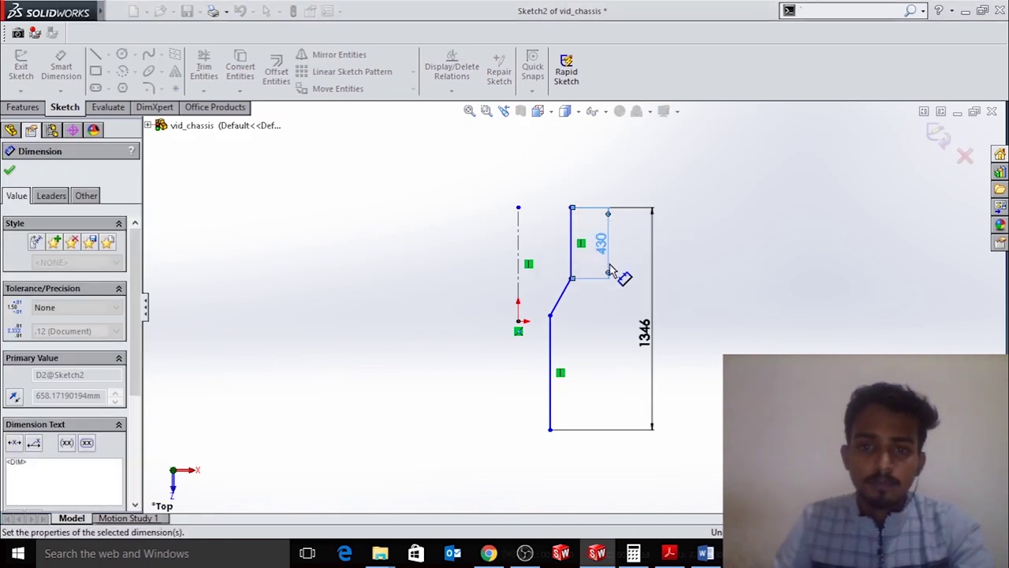
click(571, 279)
click(550, 315)
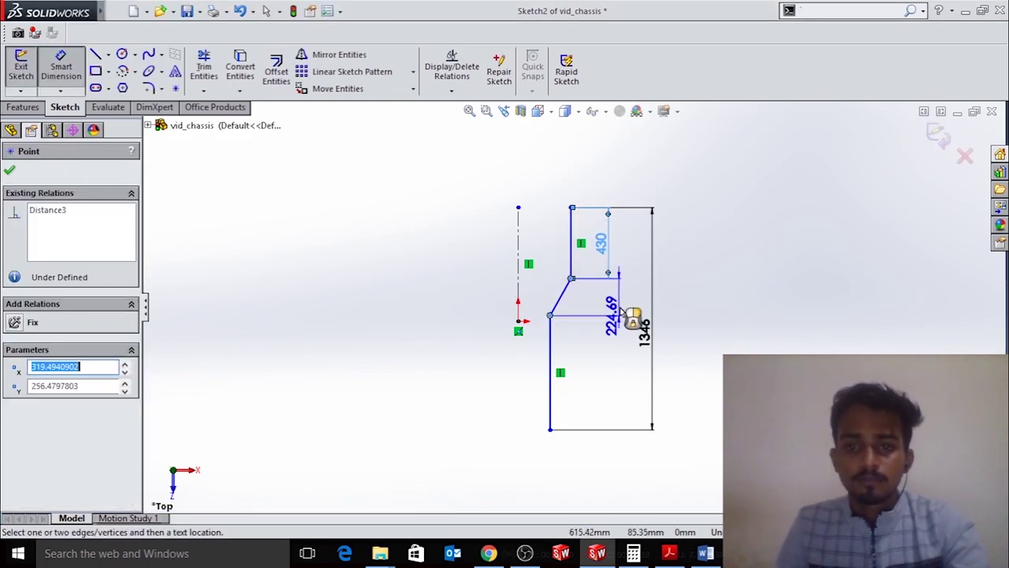
click(623, 314)
text(229)
key(Return)
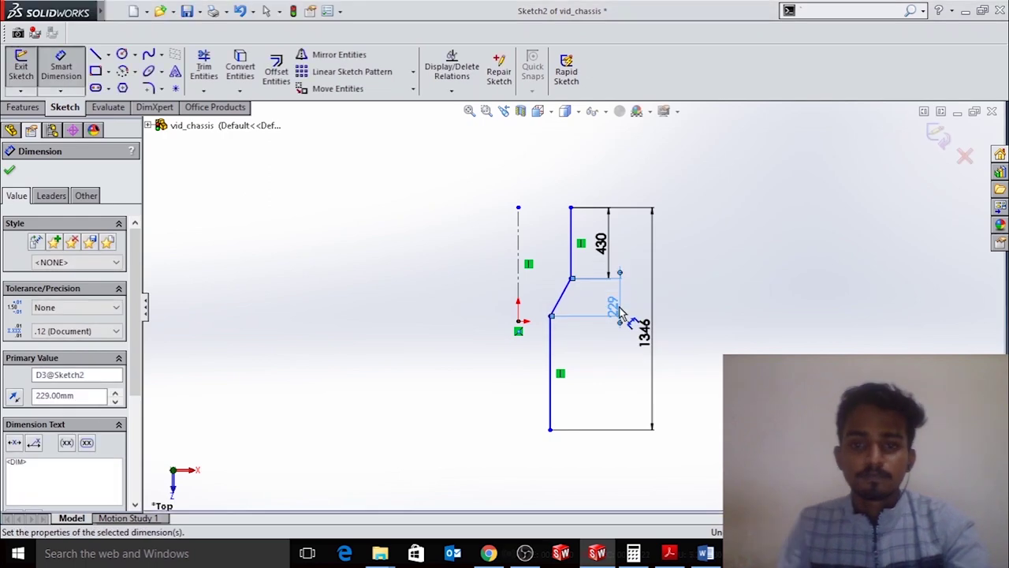
key(f)
key(Escape)
Dimension the lower rail line 127 mm from the centreline
key(d)
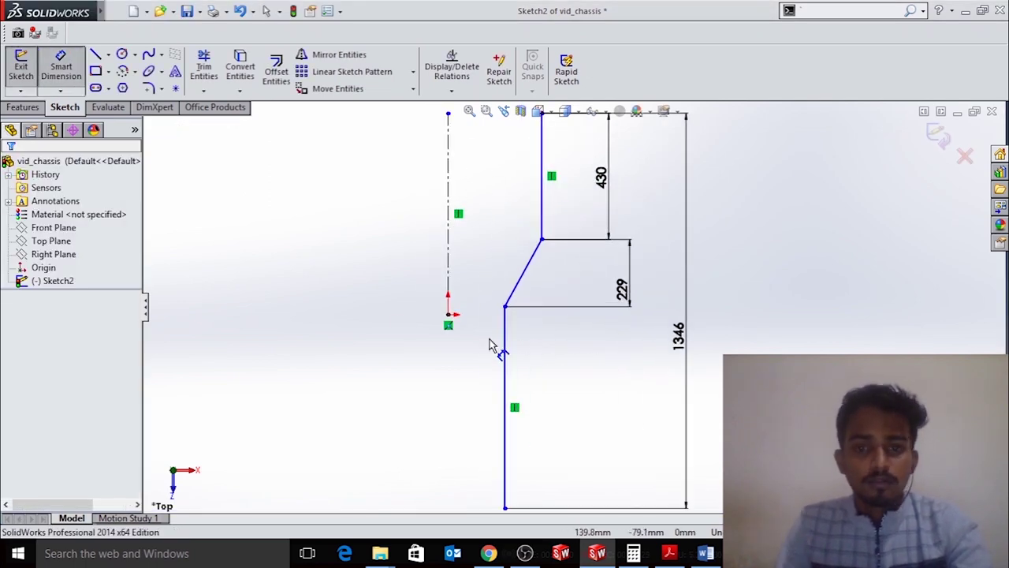
click(504, 344)
click(448, 315)
click(573, 392)
text(127)
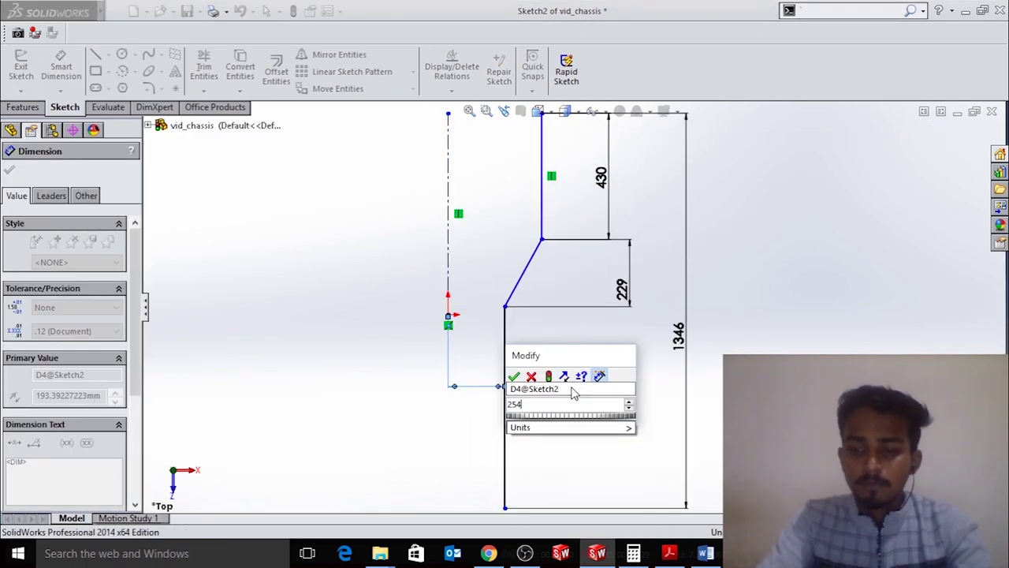
key(Return)
key(Escape)
key(f)
Check the lower rail line, bend point and 229 mm dimension for full definition
scroll(556, 338, down, 2)
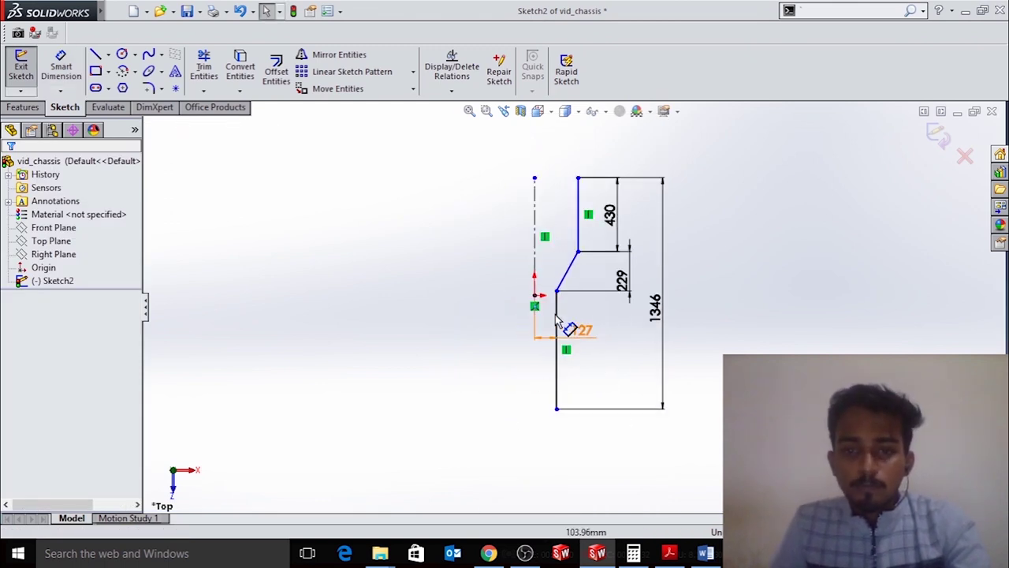
scroll(555, 337, down, 3)
click(560, 297)
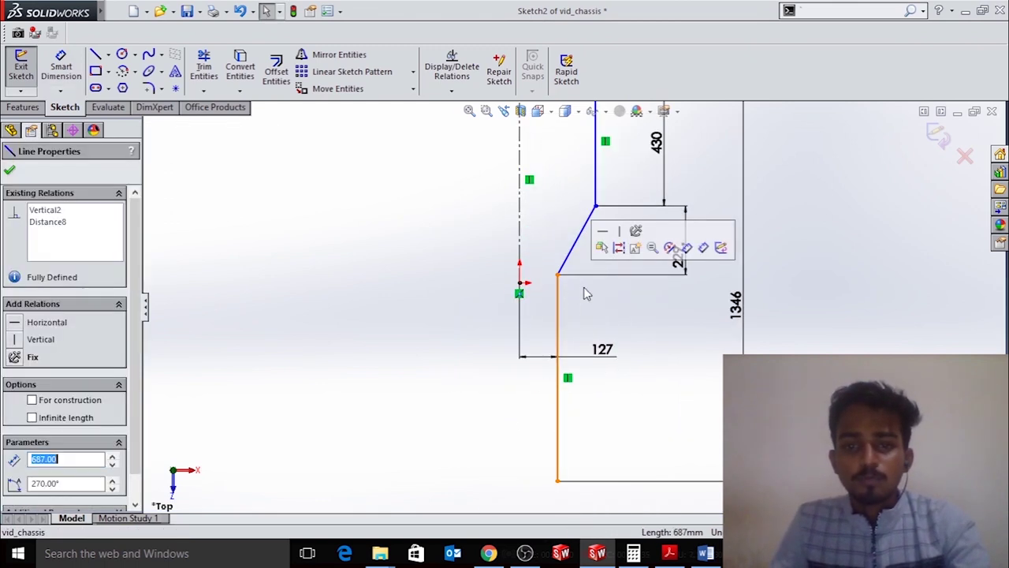
click(581, 308)
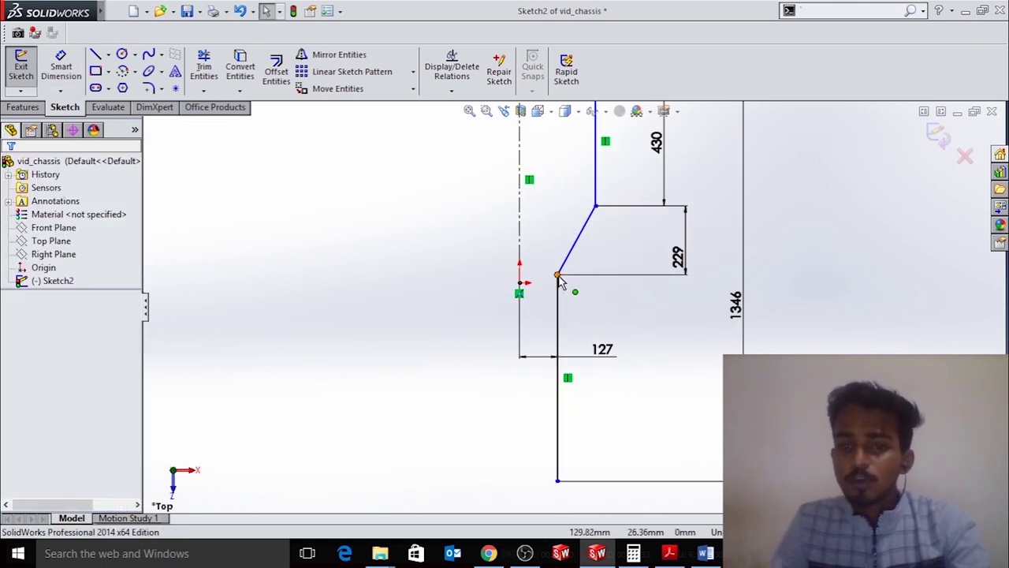
scroll(604, 314, up, 3)
scroll(592, 292, down, 3)
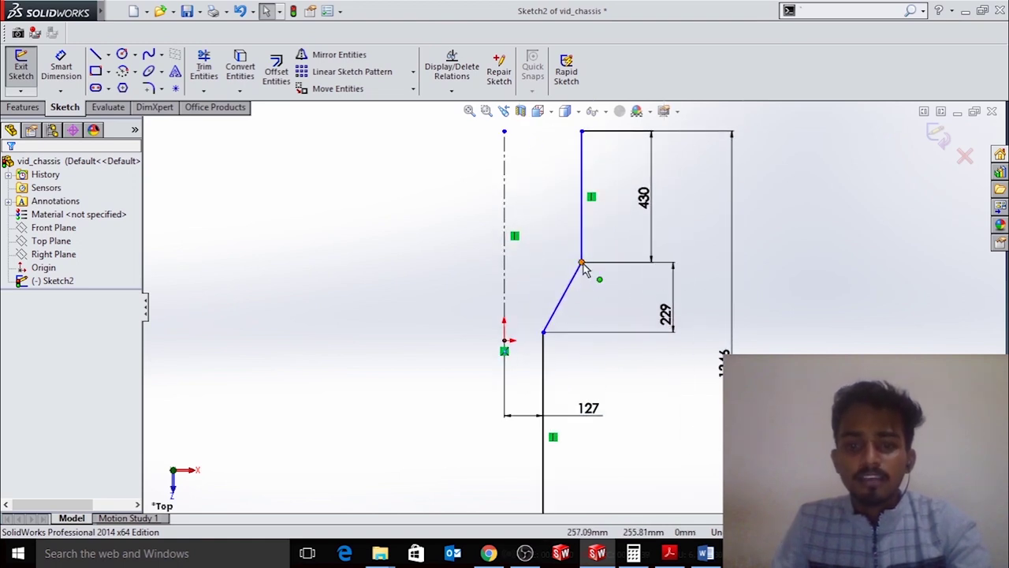
drag(583, 268, 615, 241)
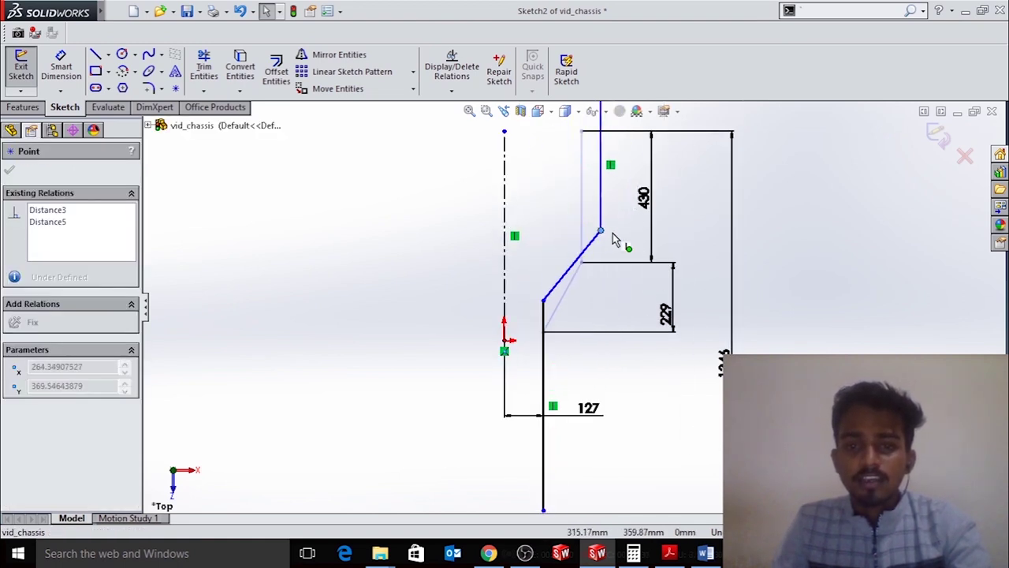
drag(615, 240, 591, 254)
click(593, 325)
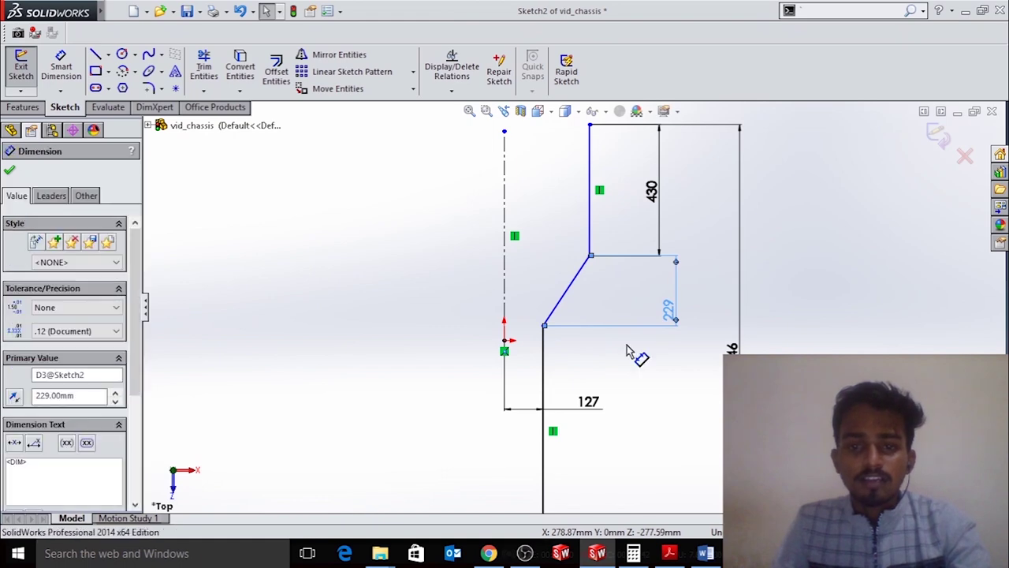
click(629, 352)
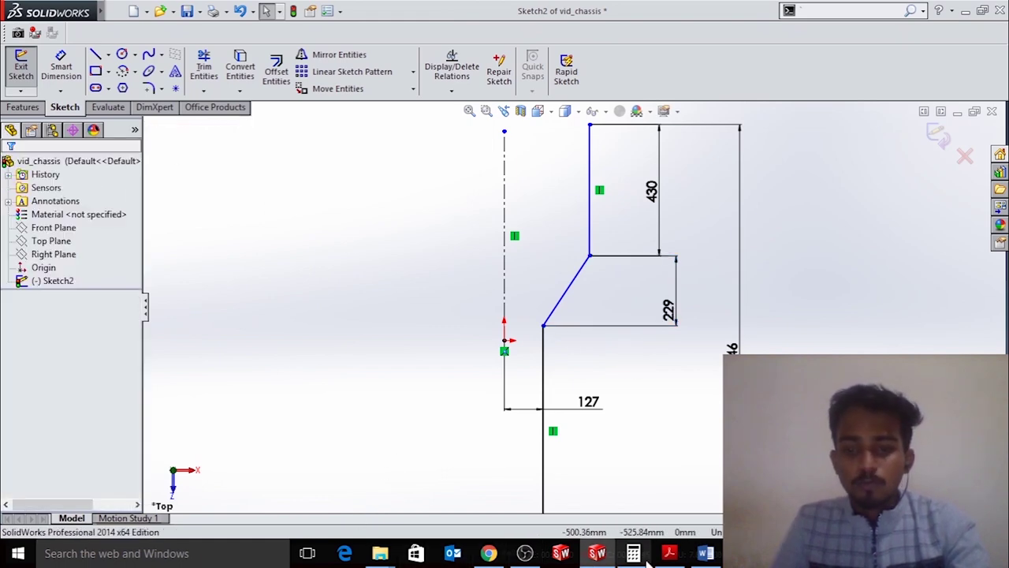
Compare the sketch dimensions against the chassis PDF drawing
click(669, 553)
scroll(507, 276, down, 3)
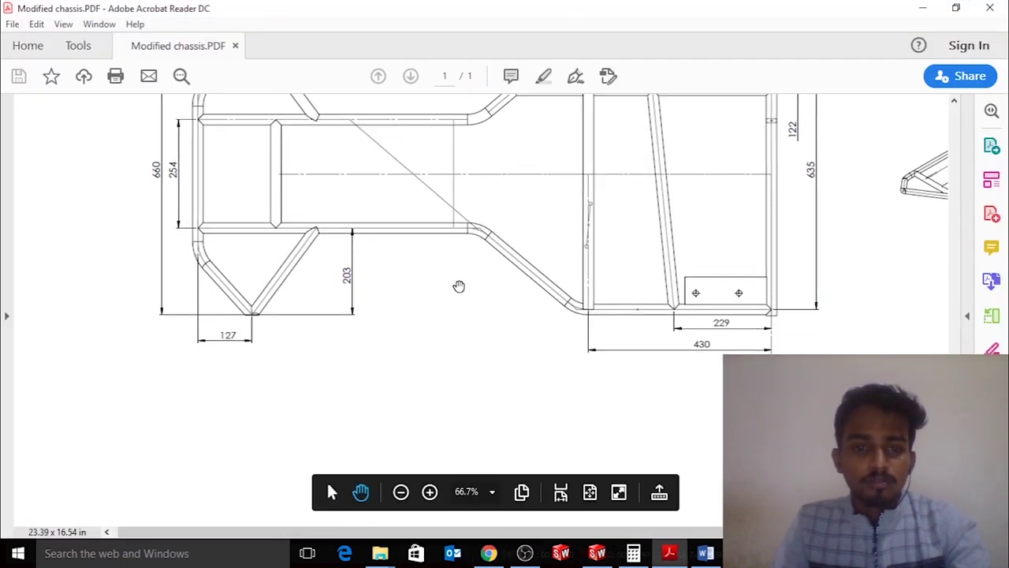
drag(514, 302, 511, 391)
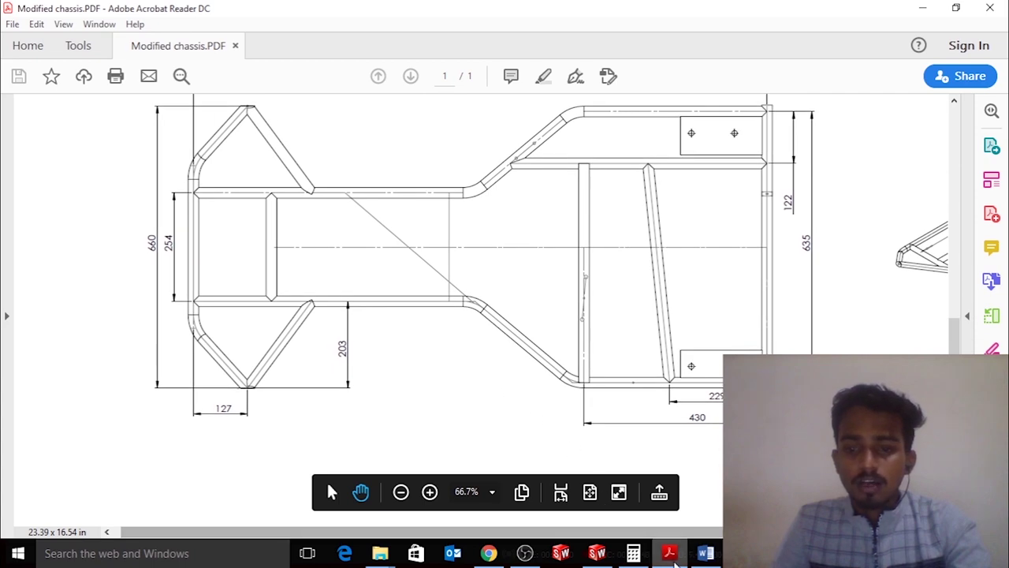
click(669, 553)
Dimension the upper rail line 317.5 mm from the centreline
click(61, 67)
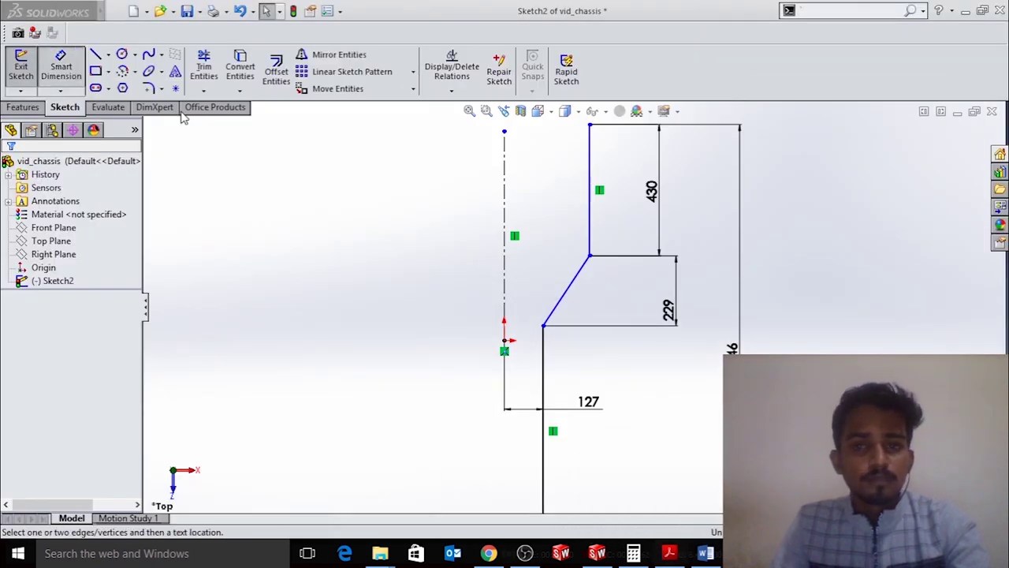
click(590, 229)
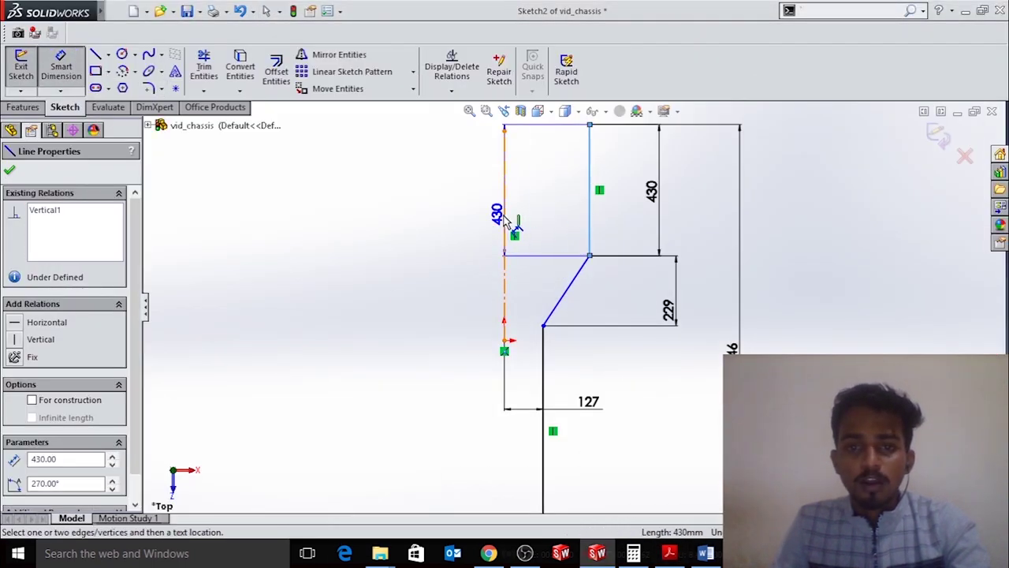
click(505, 225)
click(540, 176)
text(317.5)
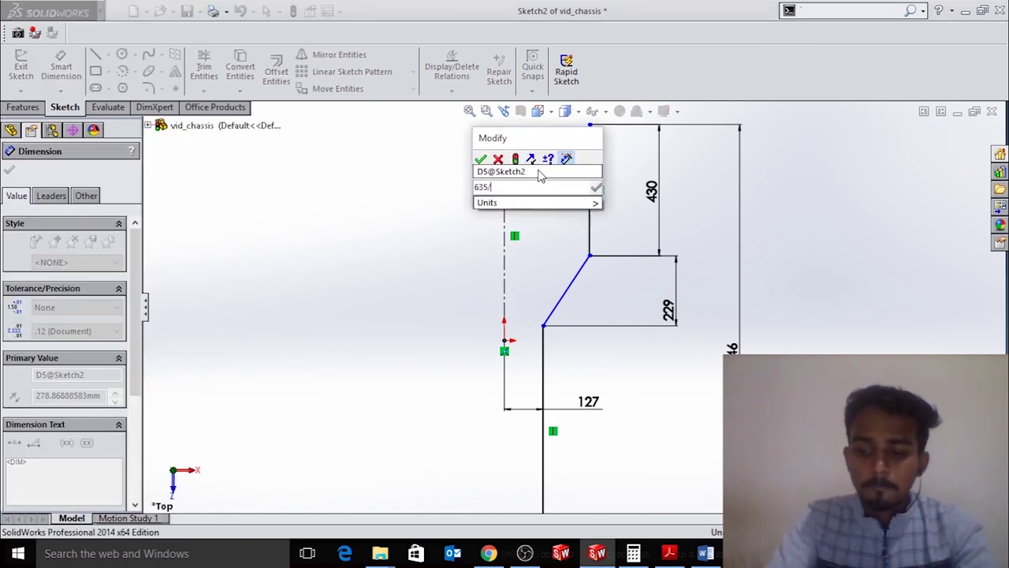
key(Return)
key(Escape)
Add a Vertical relation between the rail's top point and the origin
click(600, 126)
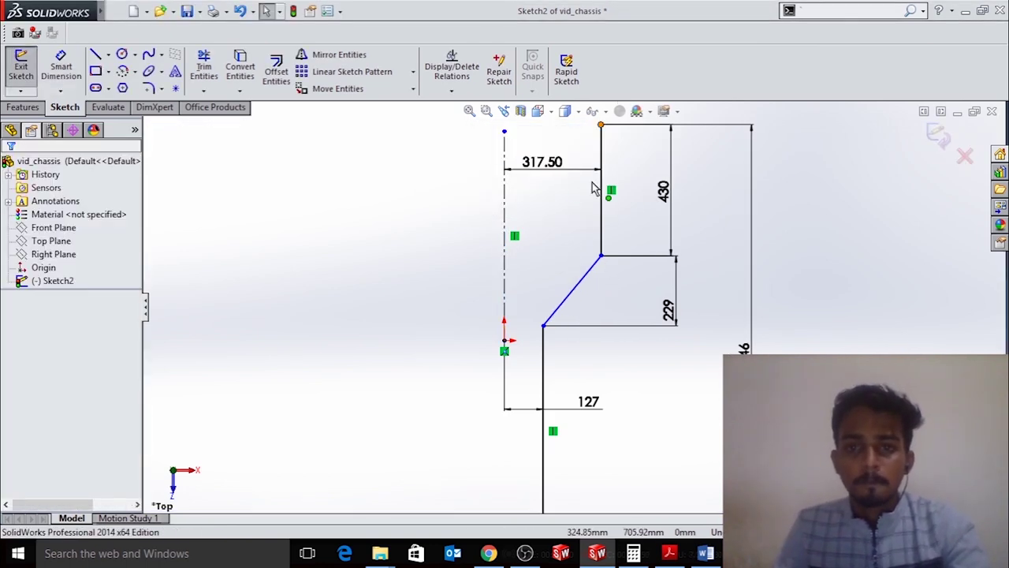
ctrl+click(505, 340)
click(22, 424)
key(Escape)
scroll(499, 376, up, 3)
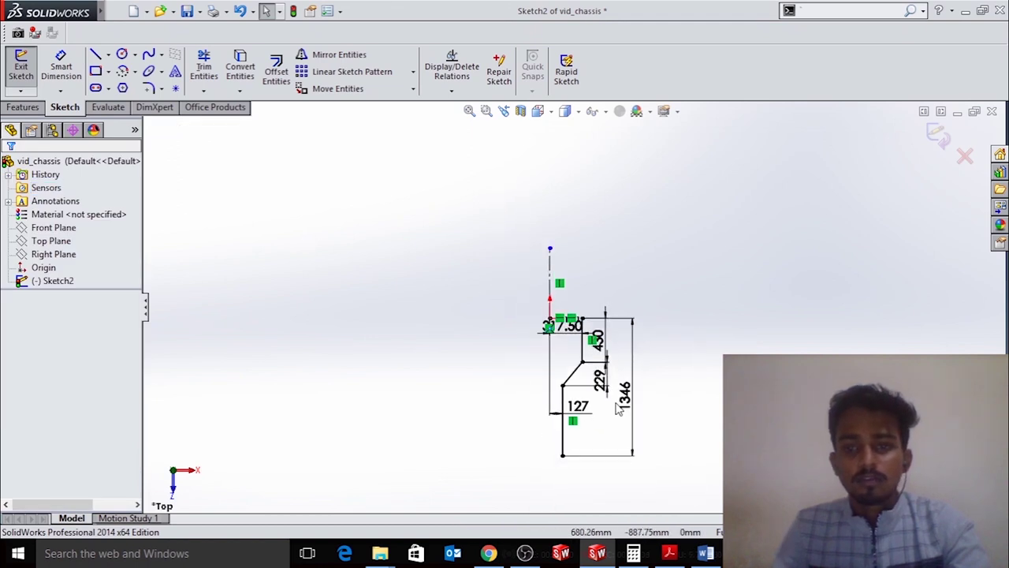
scroll(498, 376, down, 3)
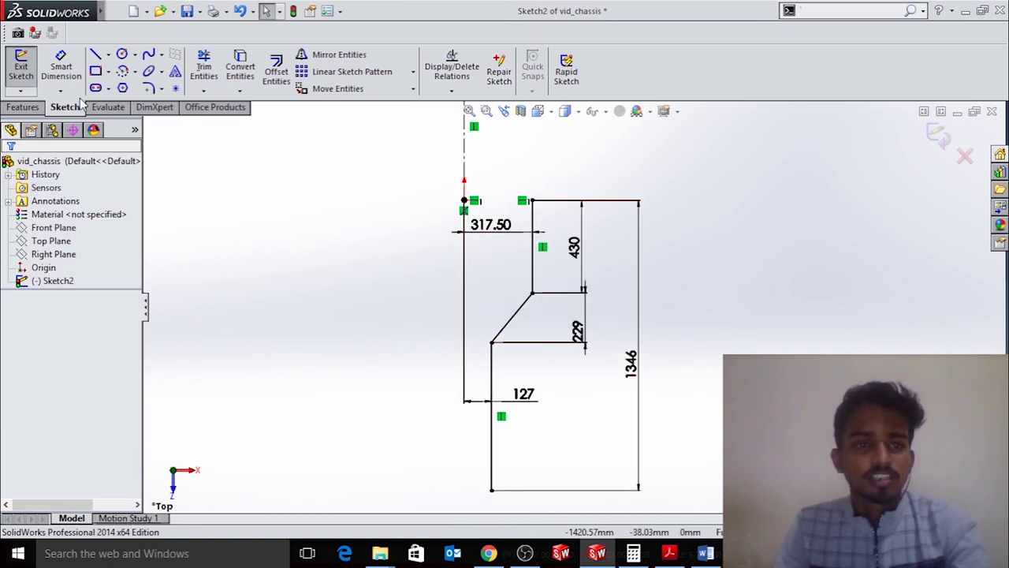
Select the upper and lower bend corners for a sketch fillet
click(149, 89)
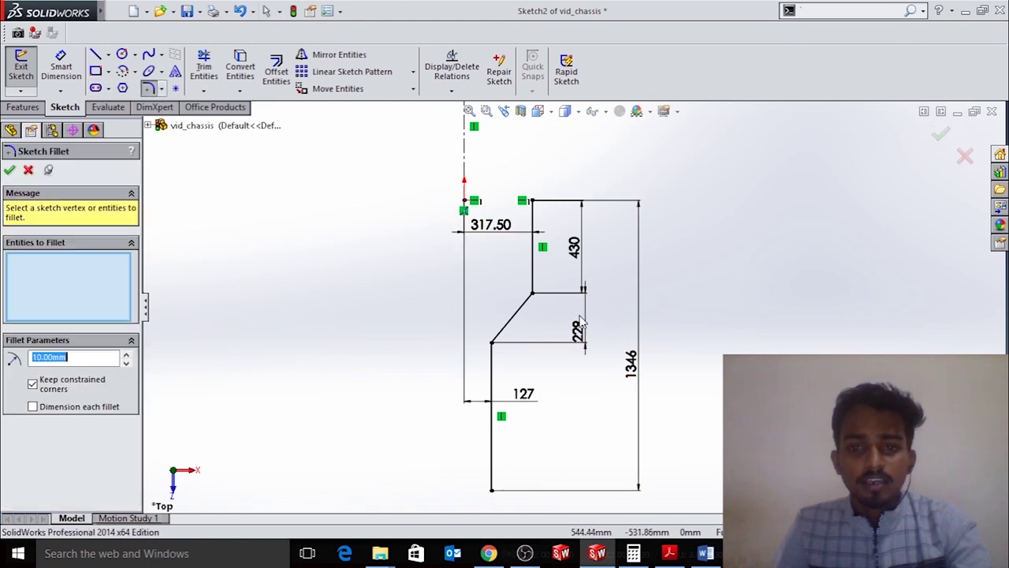
scroll(578, 316, down, 3)
click(482, 268)
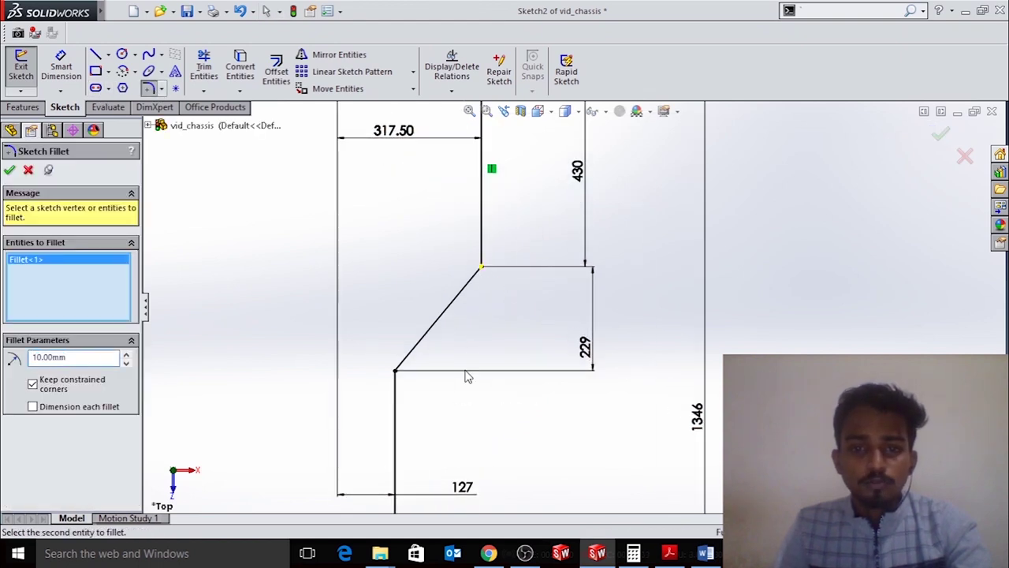
click(395, 371)
scroll(390, 369, down, 2)
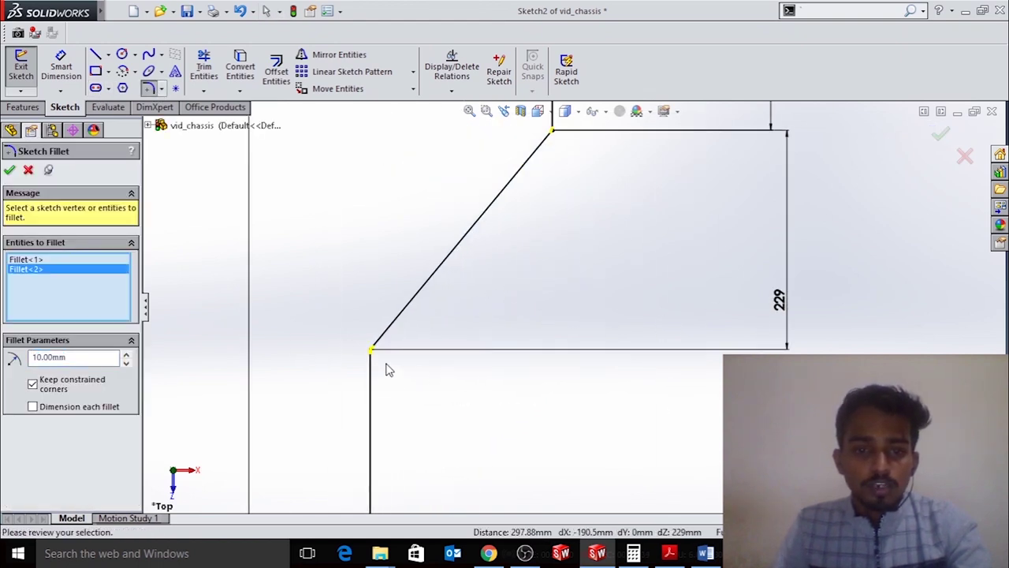
scroll(408, 345, down, 2)
scroll(585, 245, up, 3)
scroll(623, 214, up, 2)
scroll(623, 214, down, 2)
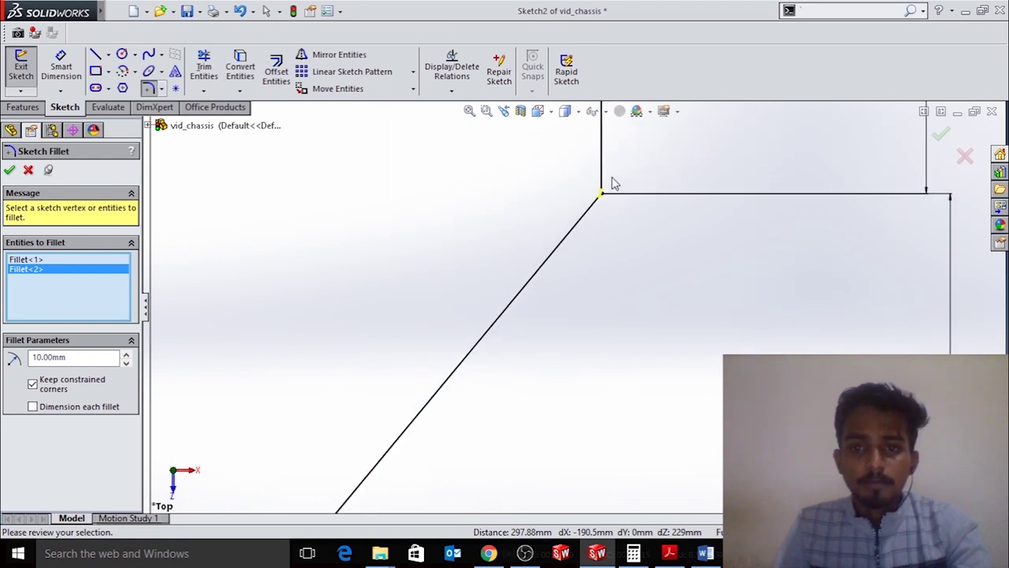
scroll(612, 180, down, 2)
scroll(592, 266, down, 1)
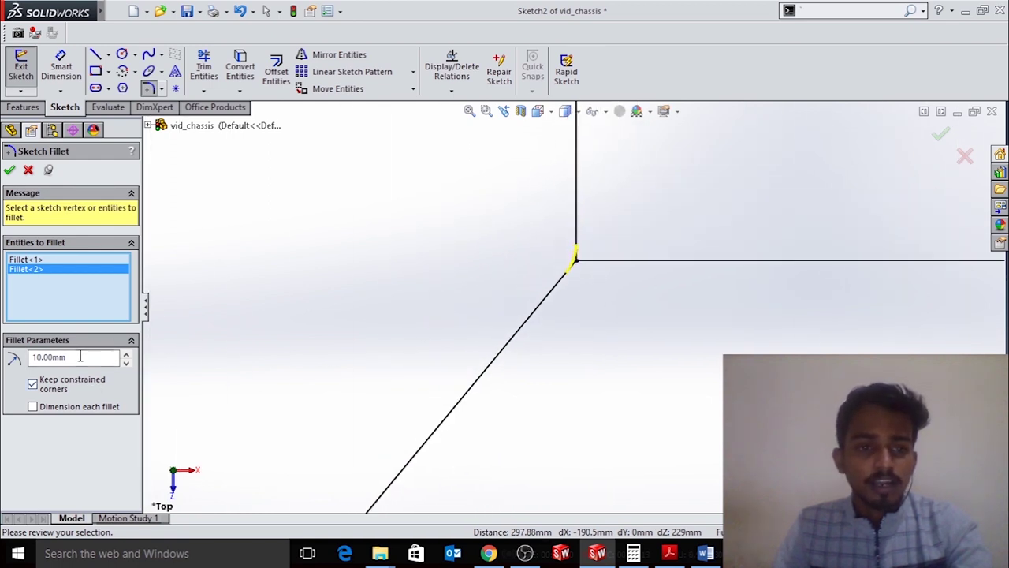
Apply a 76 mm radius to both bend fillets and close the fillet settings
text(6)
scroll(607, 338, up, 2)
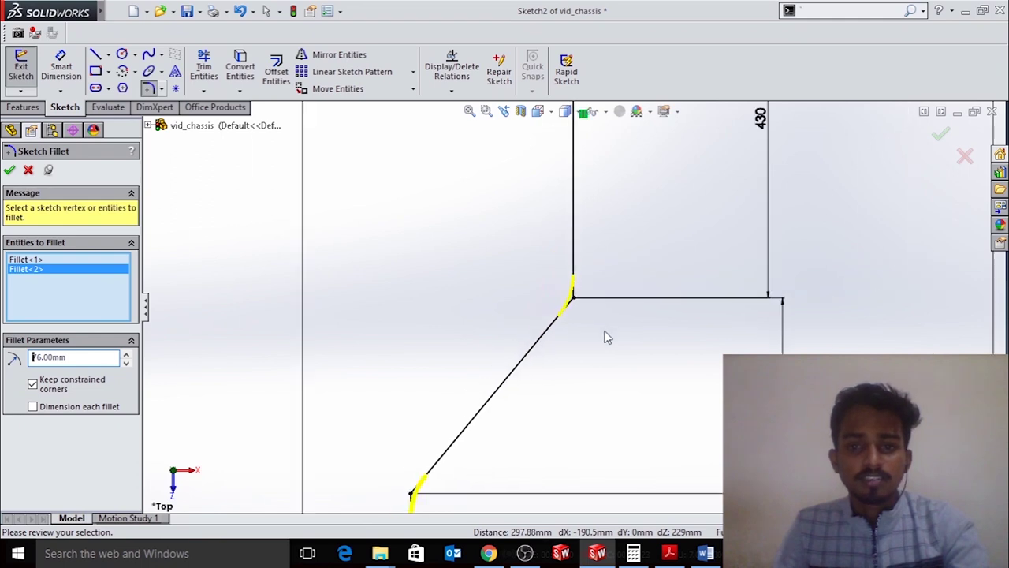
click(10, 171)
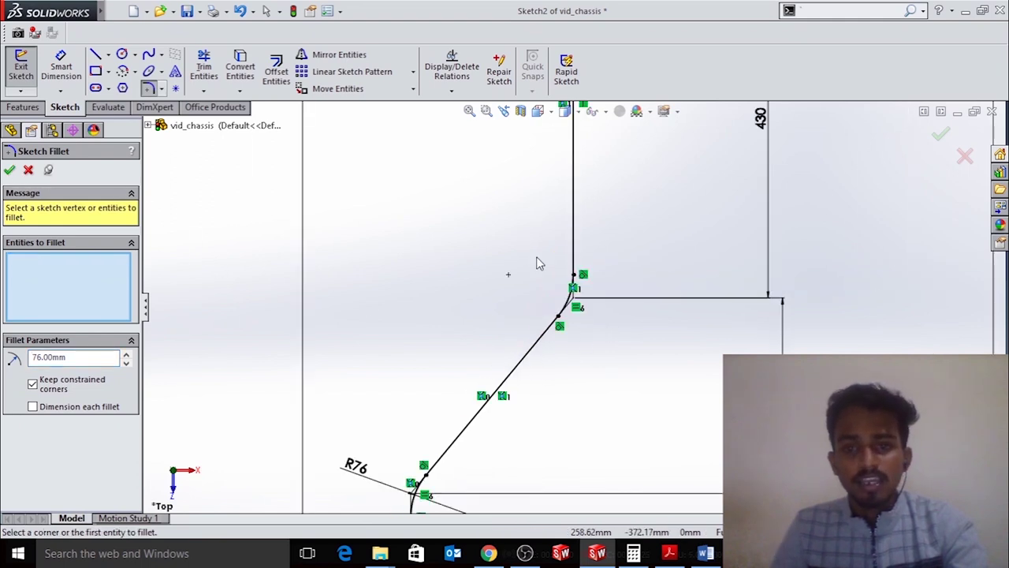
scroll(552, 268, up, 2)
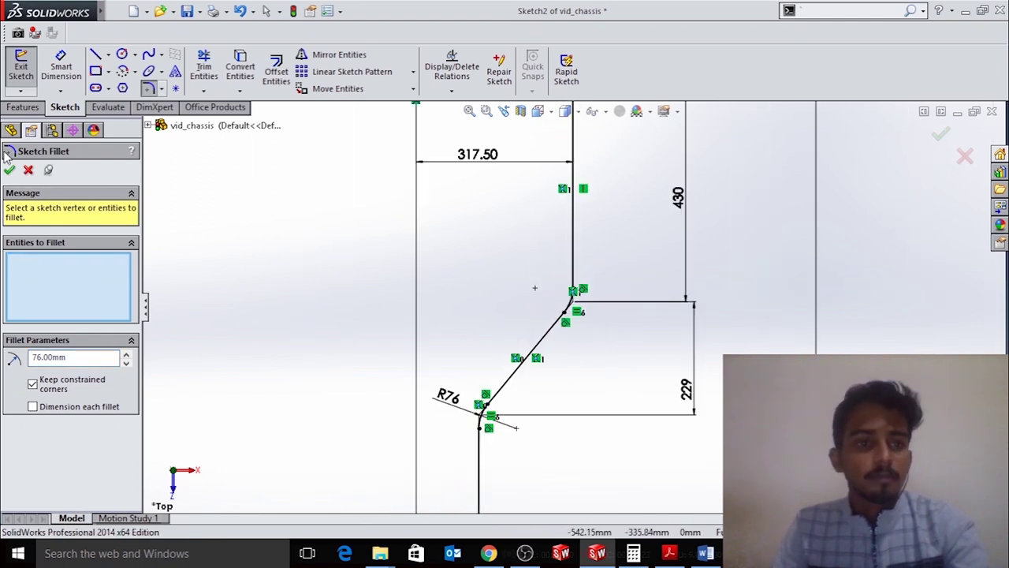
click(940, 140)
scroll(544, 304, up, 2)
Create Plane1 perpendicular to the sloped path line at its endpoint and sketch on it
key(ctrl+b)
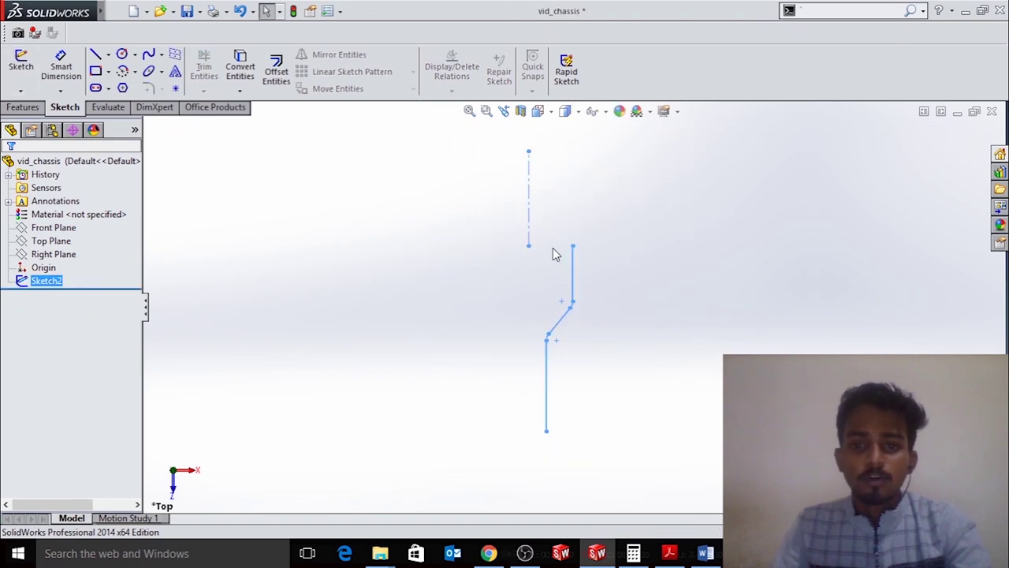
mouse_move(555, 253)
middle_down()
mouse_move(417, 171)
mouse_move(558, 368)
middle_up()
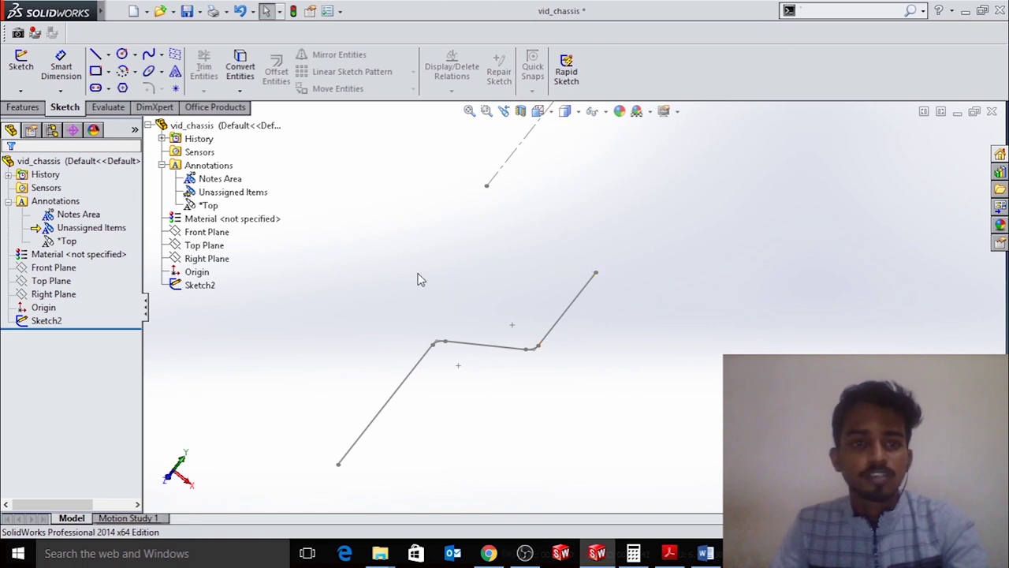
click(23, 107)
click(587, 89)
click(603, 103)
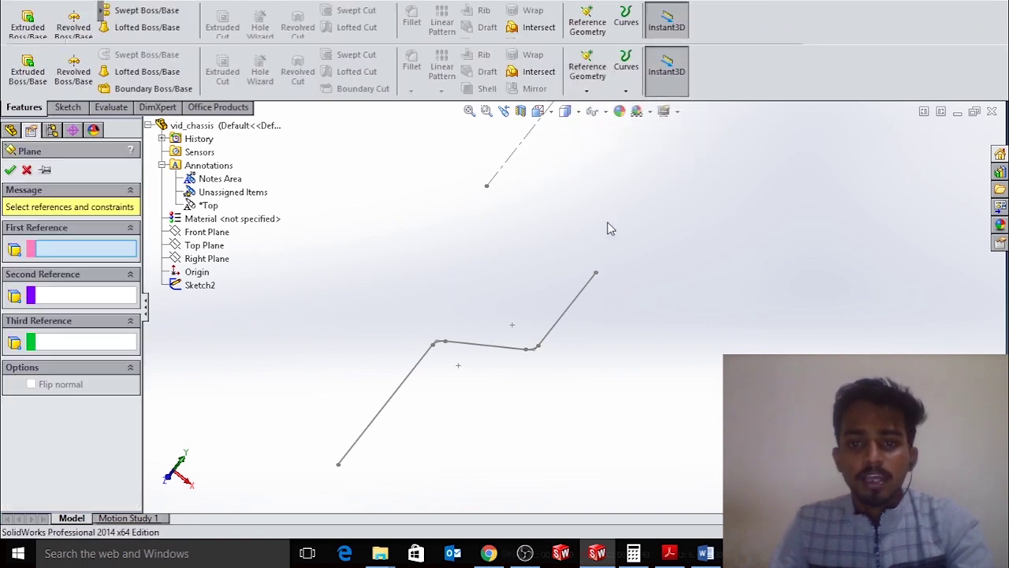
middle_drag(600, 276, 567, 315)
click(573, 301)
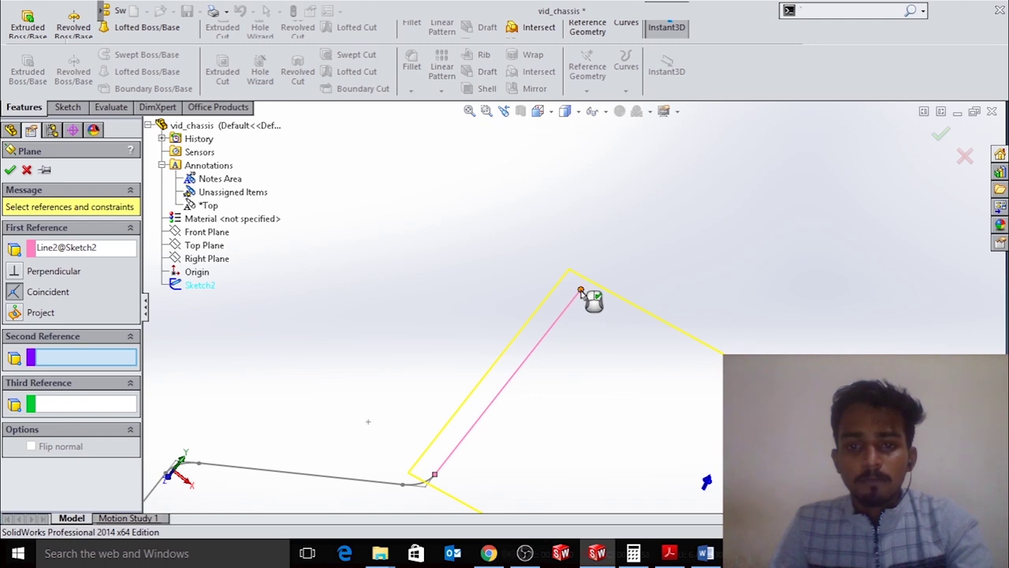
click(580, 291)
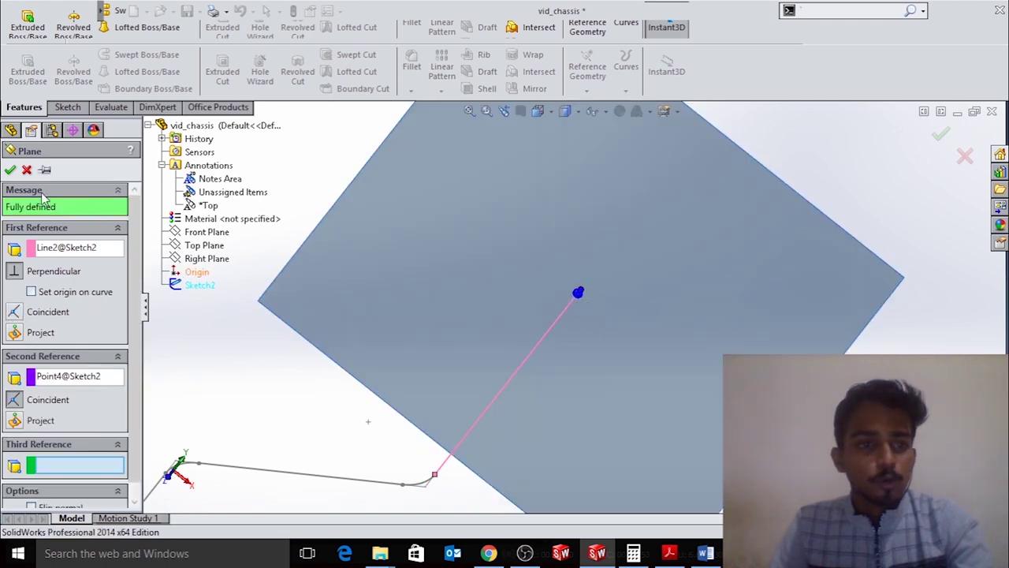
click(10, 171)
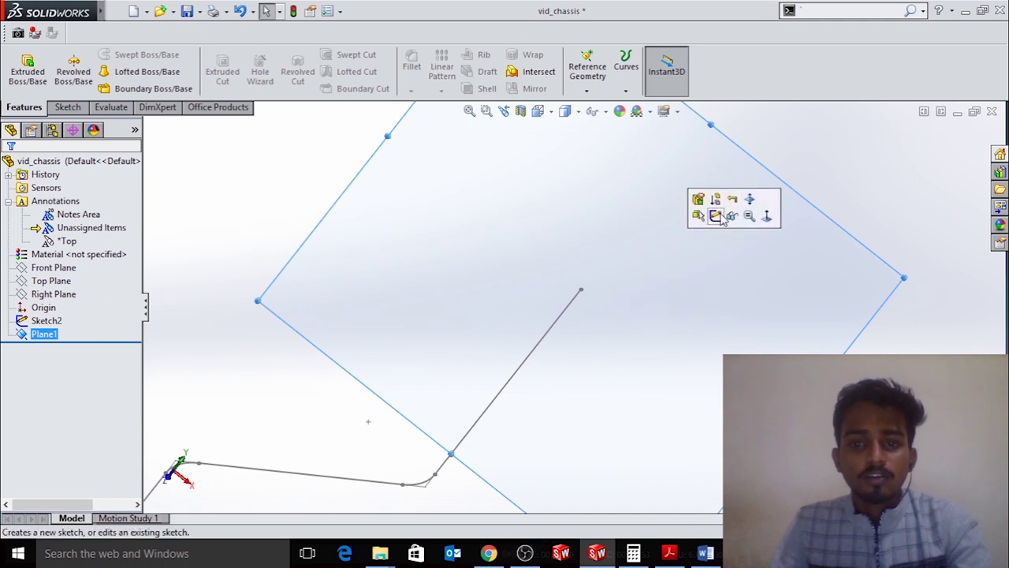
click(712, 216)
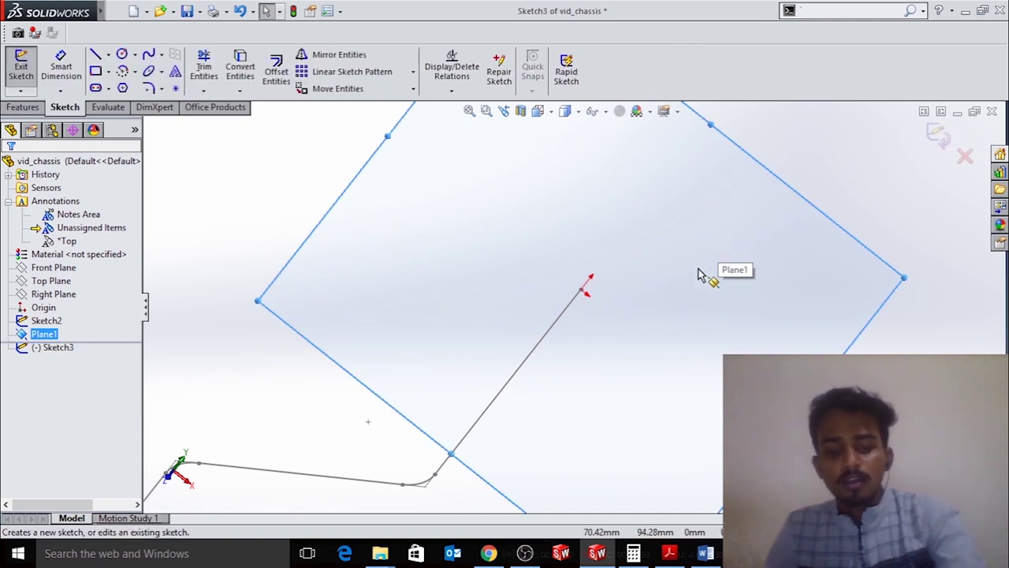
View Plane1 head-on and draw the tube circles centred on the path's end point
click(538, 111)
click(614, 188)
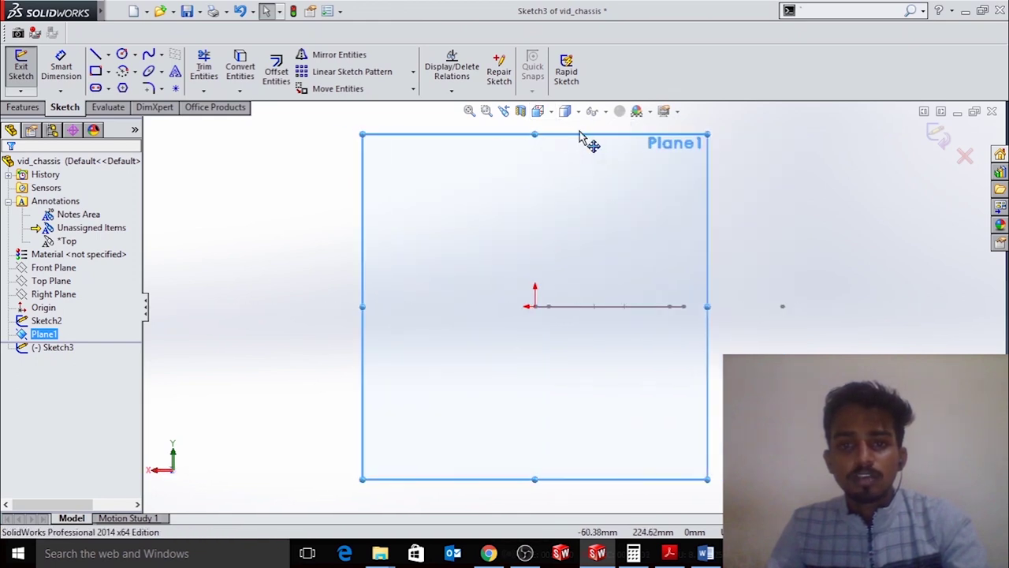
click(538, 111)
click(614, 186)
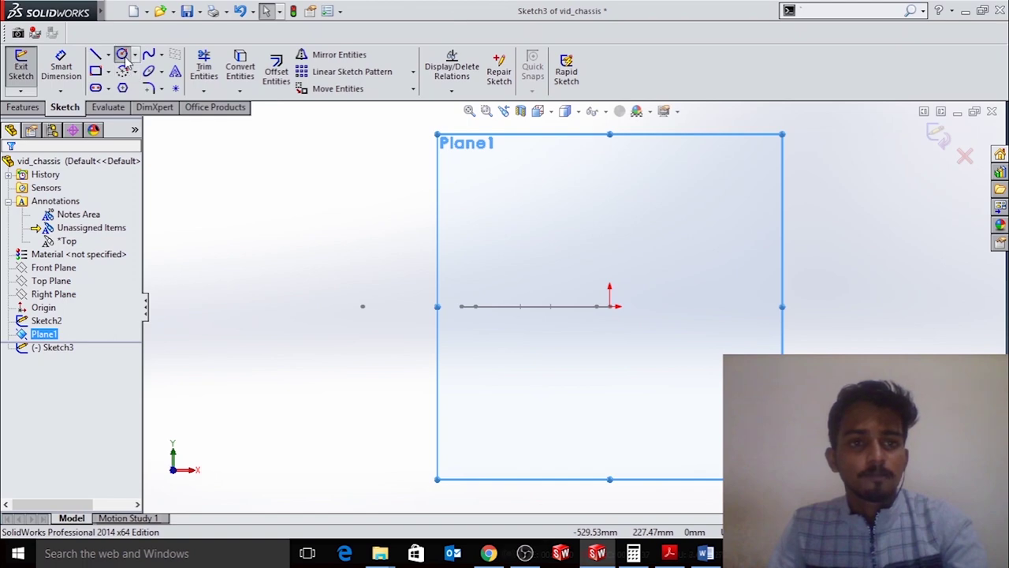
click(122, 54)
click(646, 299)
click(699, 388)
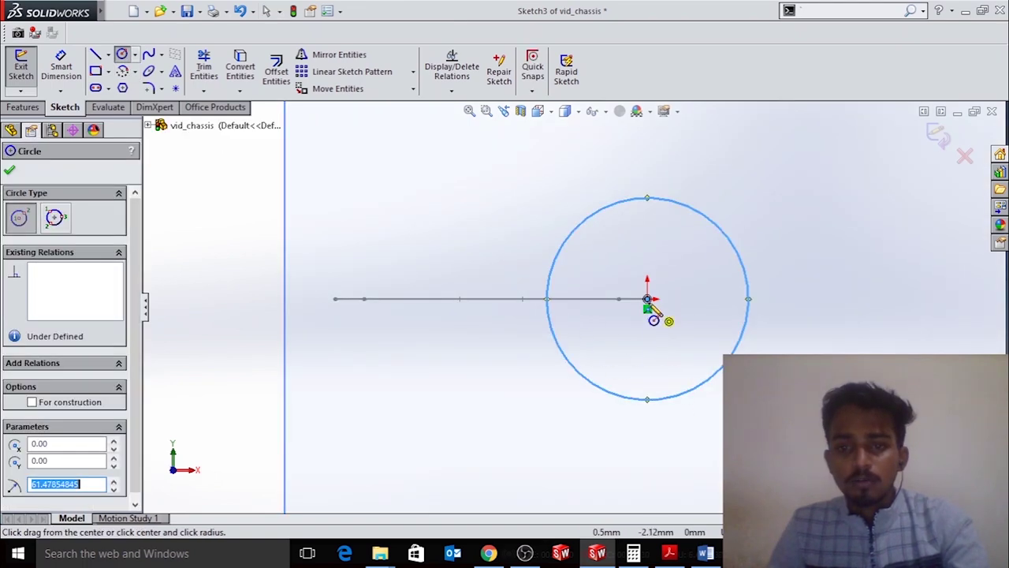
Dimension the outer circle to Ø25.40 and the inner circle to Ø21.50
key(d)
click(798, 270)
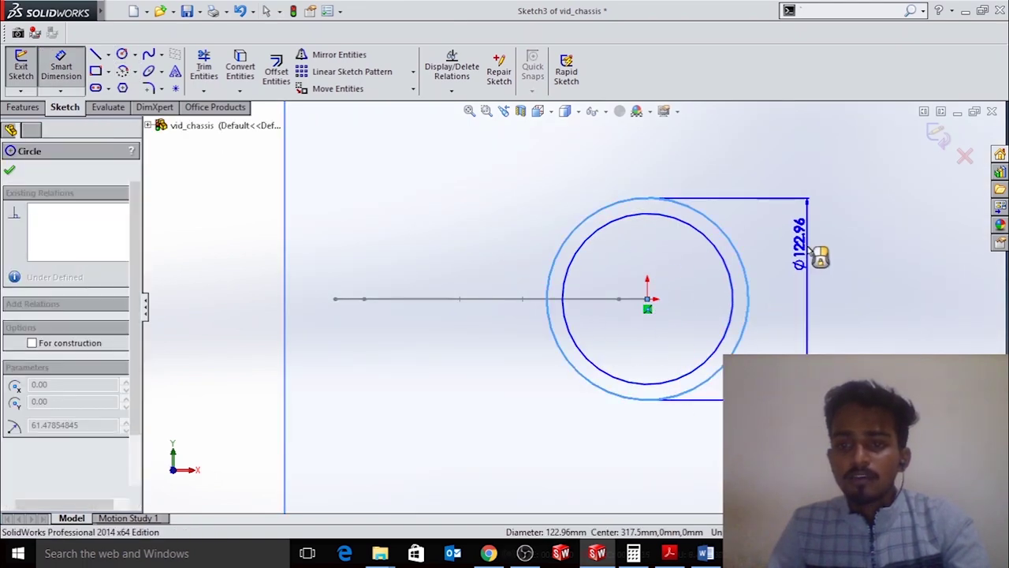
click(816, 254)
text(25)
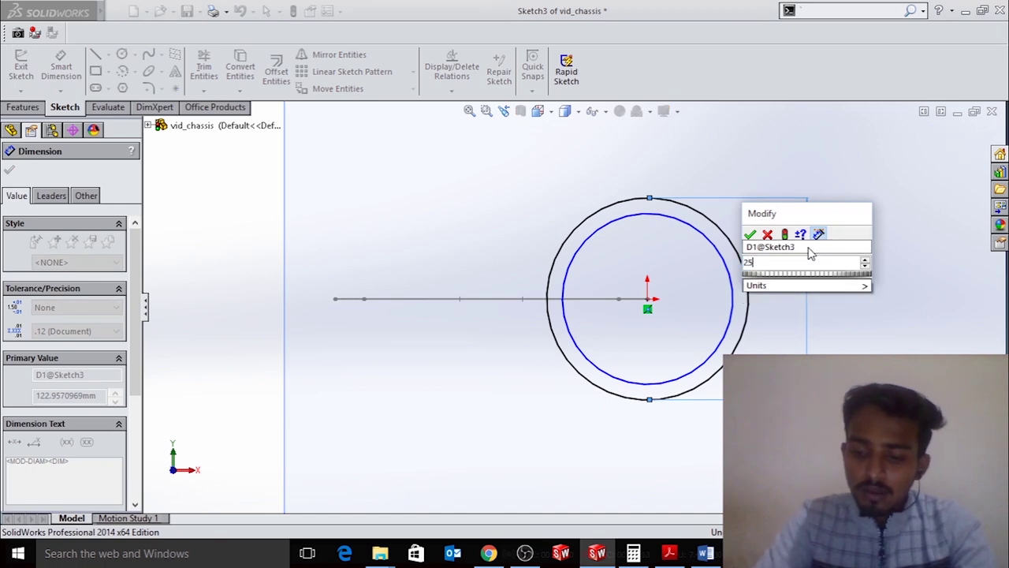
text(.4)
key(Return)
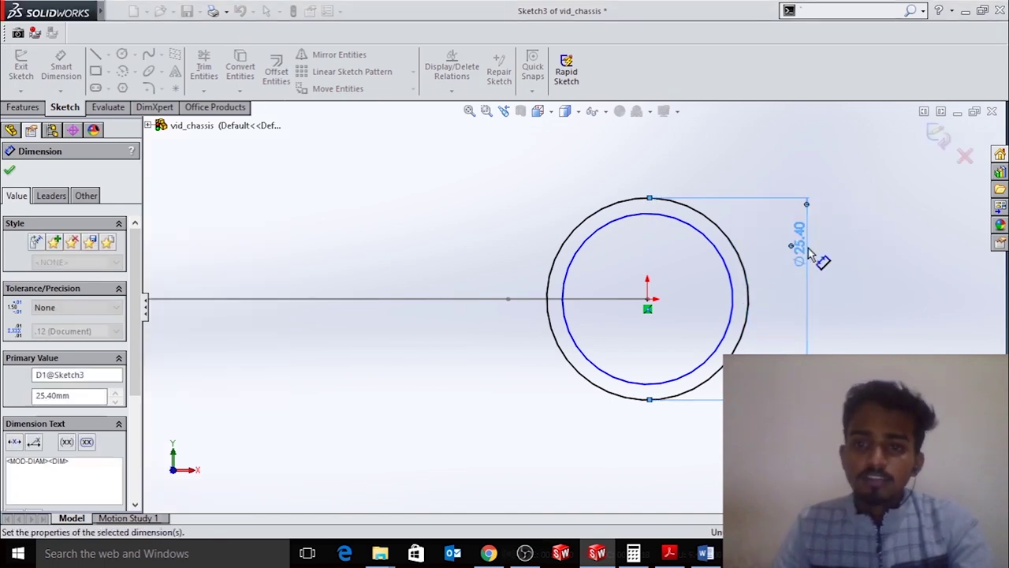
click(732, 324)
click(899, 304)
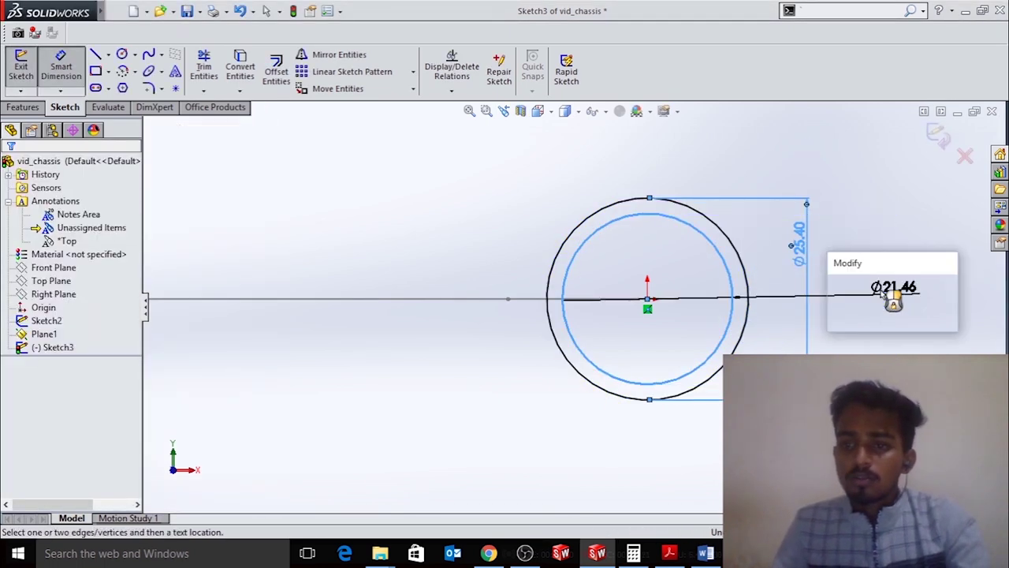
text(21.5)
key(Return)
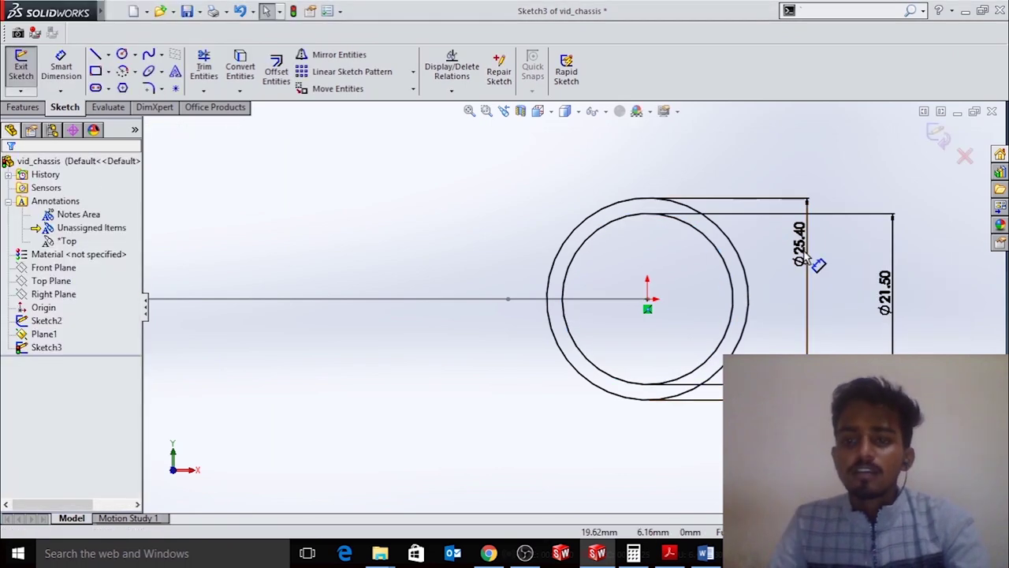
click(921, 291)
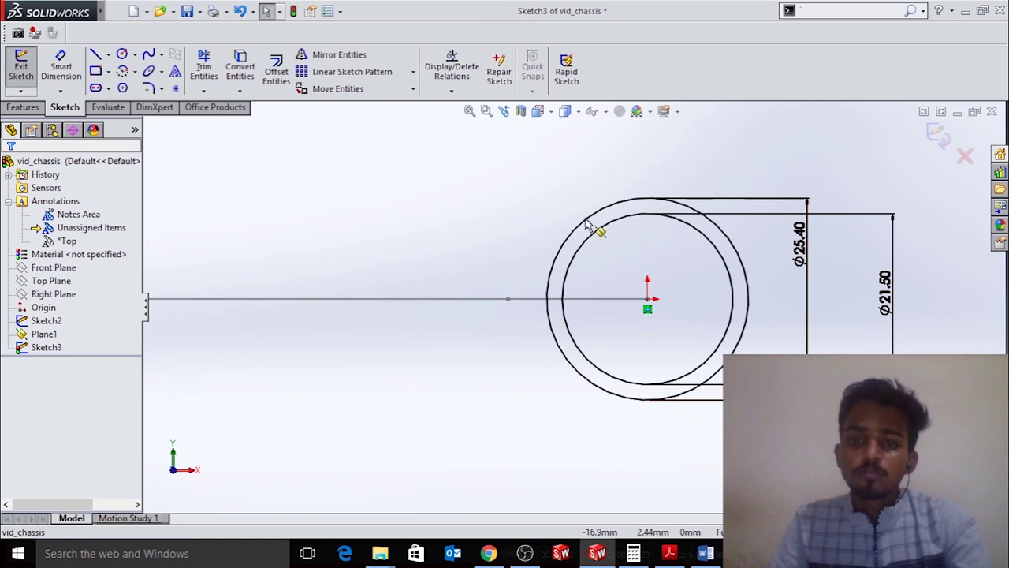
scroll(592, 227, up, 5)
middle_drag(600, 229, 581, 286)
scroll(583, 286, up, 3)
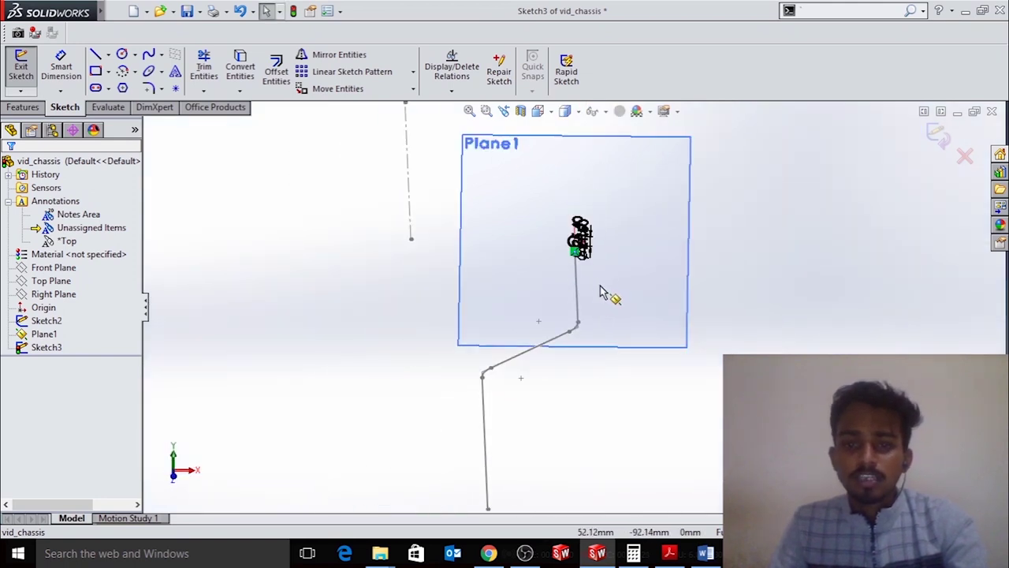
scroll(563, 270, down, 5)
click(23, 106)
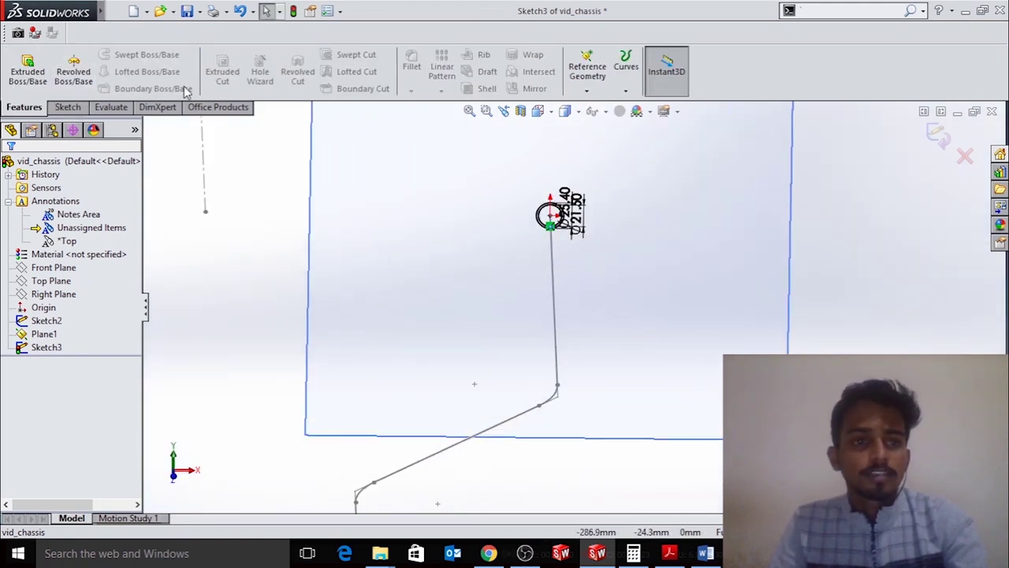
Sweep the Sketch3 ring profile along the Sketch2 bent line to form Sweep1, then orbit to inspect it
click(146, 54)
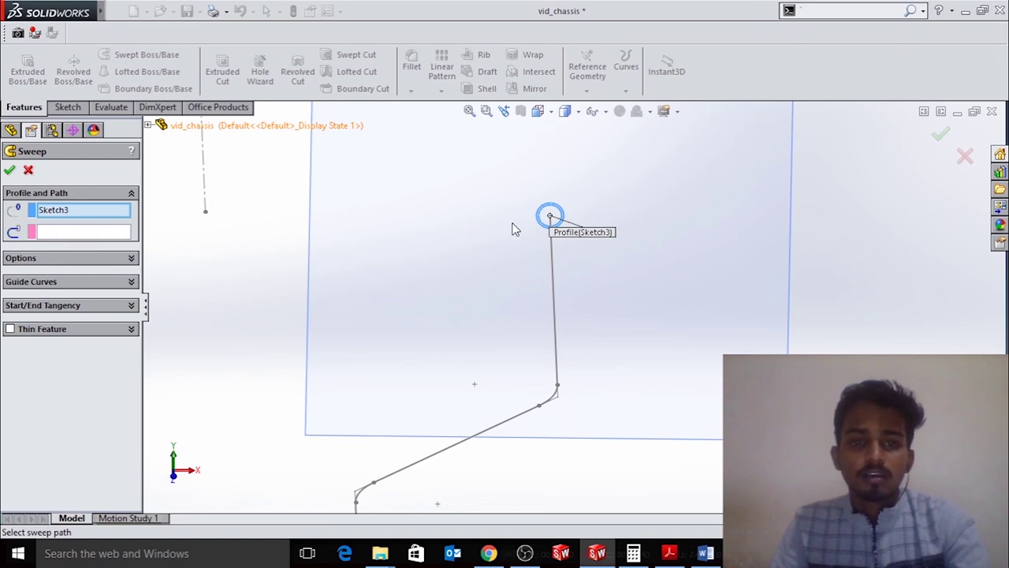
scroll(512, 229, up, 5)
click(63, 235)
scroll(576, 339, down, 3)
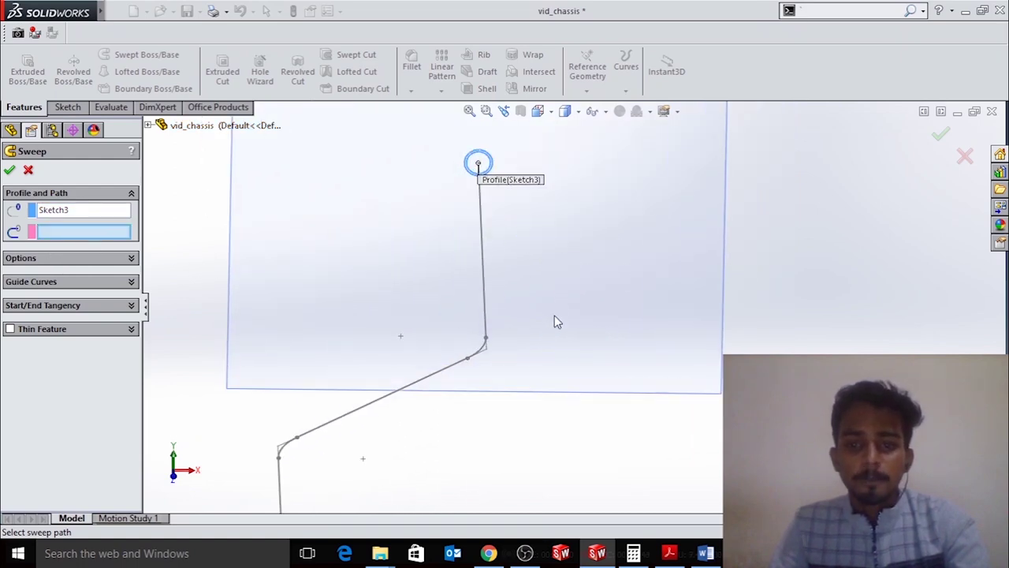
scroll(529, 308, down, 2)
click(481, 264)
scroll(608, 292, up, 3)
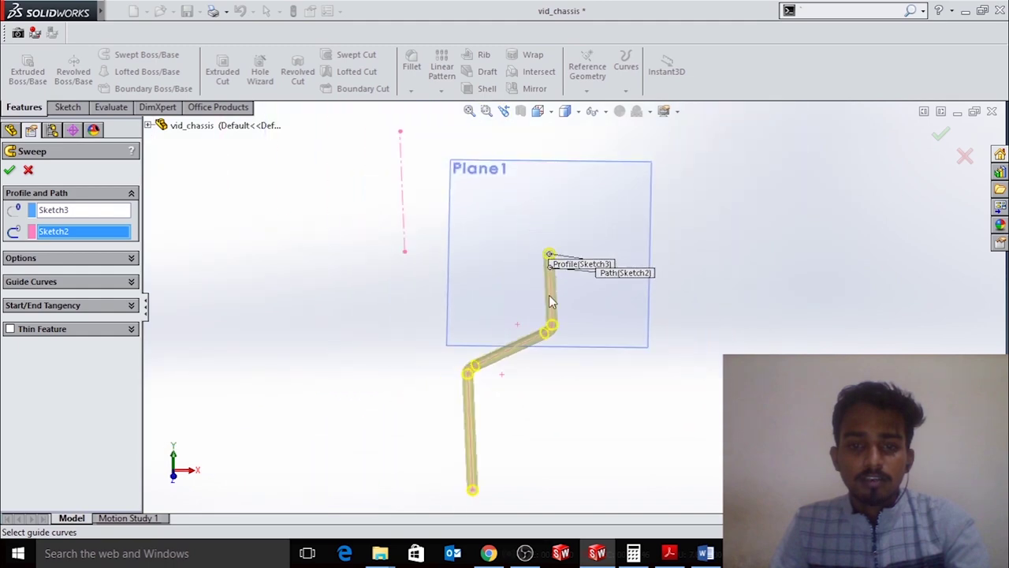
scroll(541, 354, down, 1)
scroll(541, 354, up, 1)
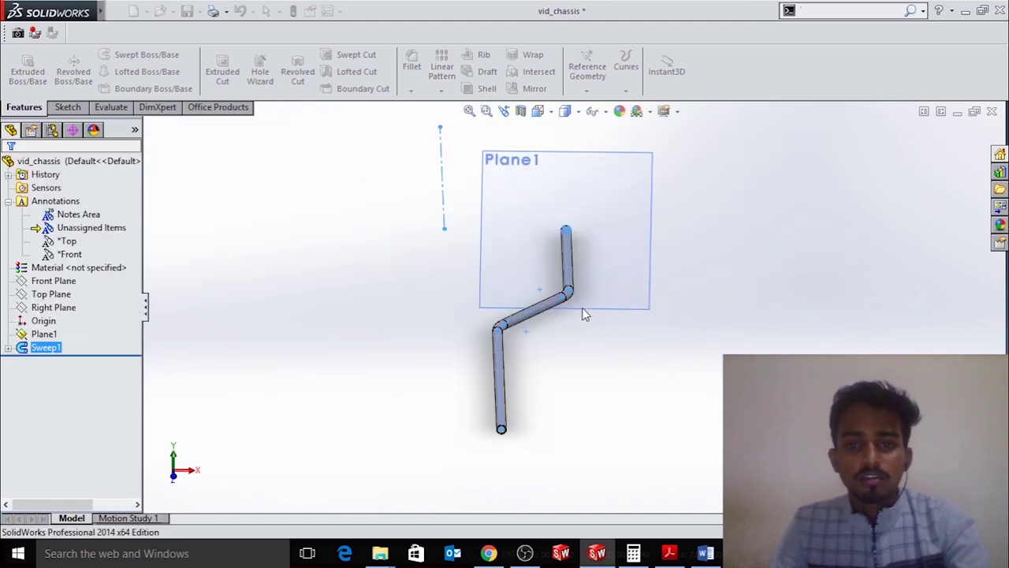
middle_drag(568, 289, 617, 360)
scroll(543, 261, up, 2)
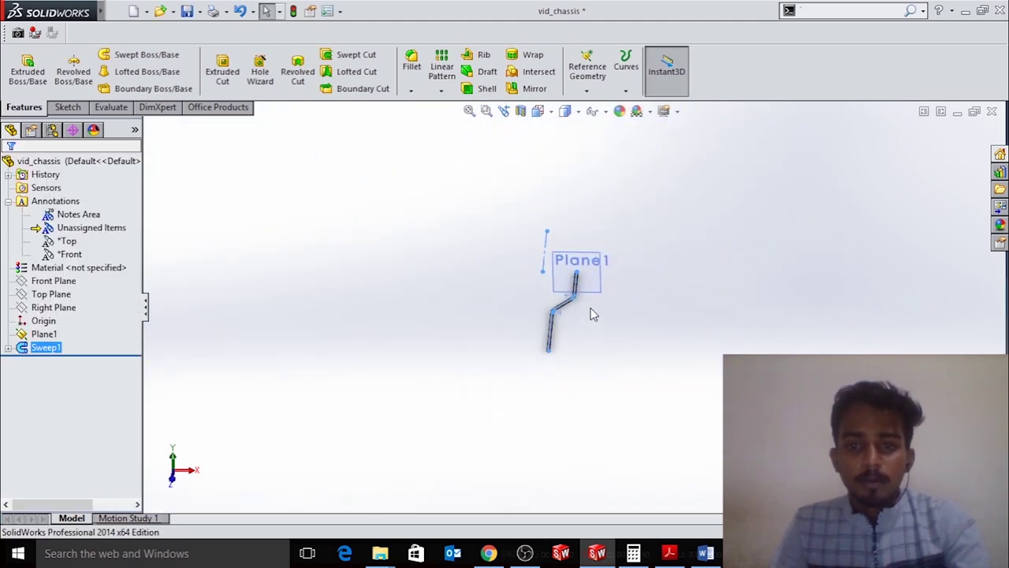
middle_drag(591, 309, 551, 371)
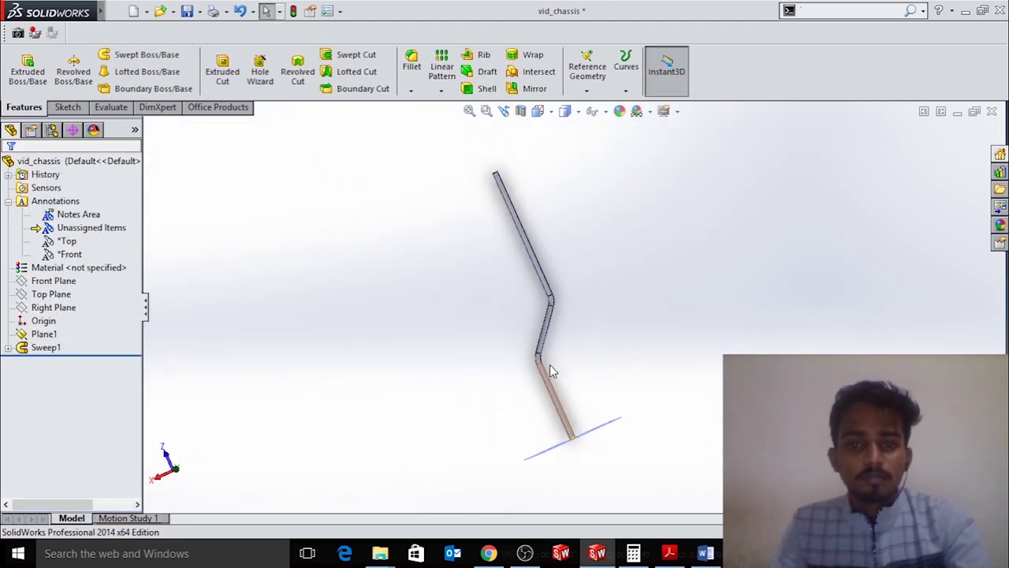
Start a sketch on the Top Plane with a vertical centerline from the origin
click(52, 295)
click(63, 277)
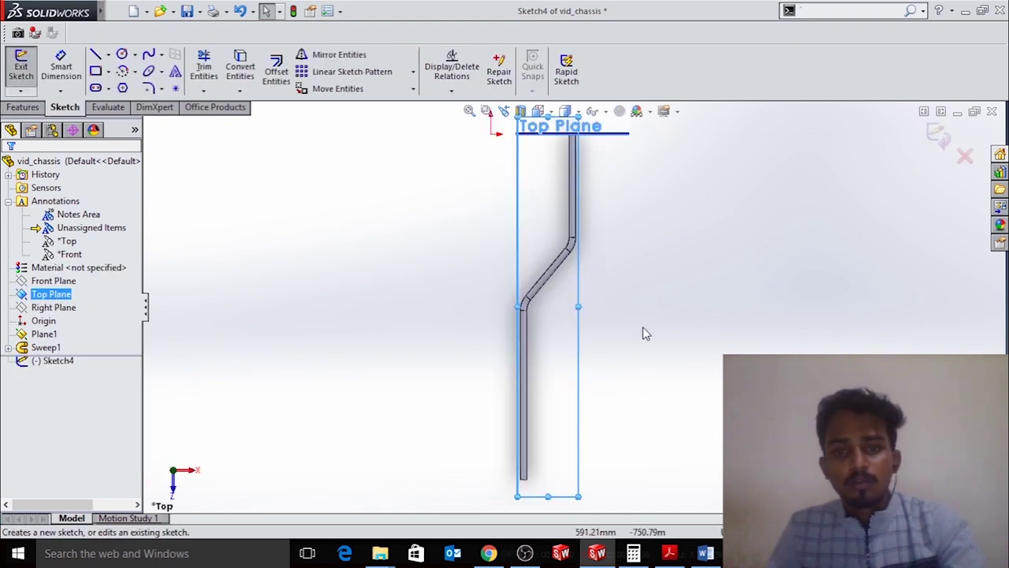
click(109, 54)
click(126, 86)
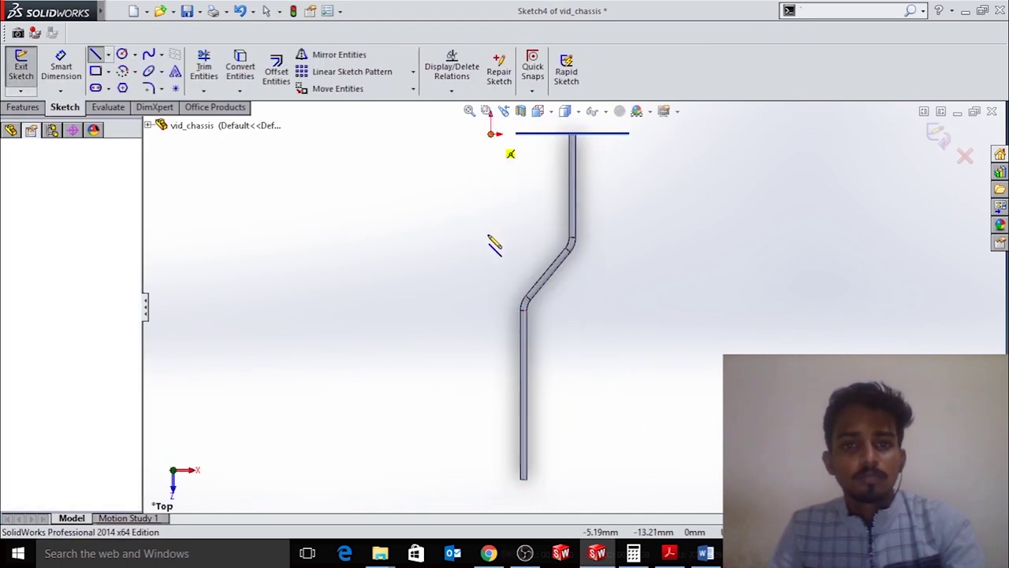
click(491, 144)
double_click(491, 364)
Draw the mirrored tube path as a line with two bend corners
click(95, 57)
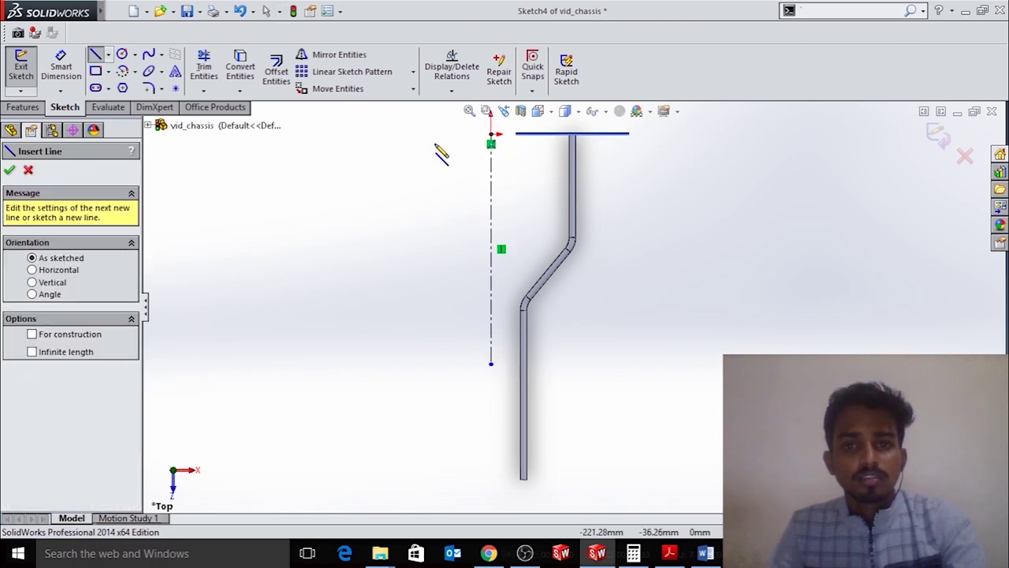
click(416, 134)
click(415, 237)
click(448, 298)
double_click(448, 471)
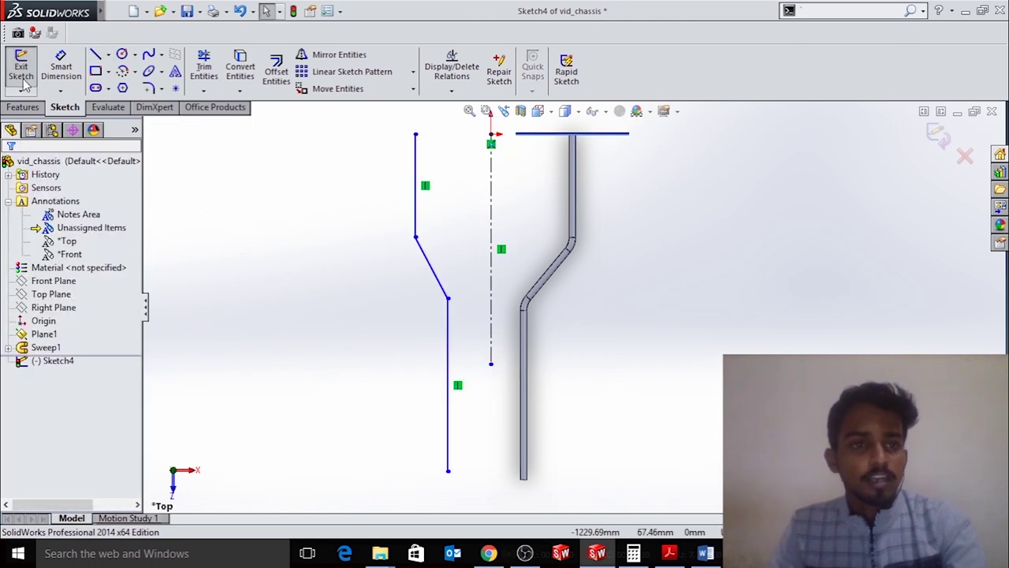
Dimension the path's overall length to 1346 mm
click(61, 66)
click(448, 472)
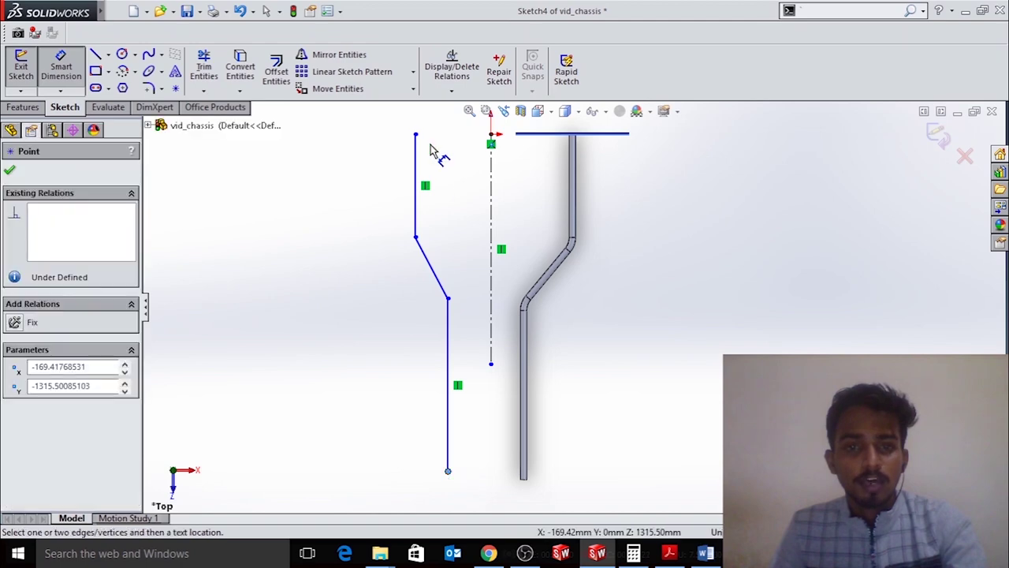
click(416, 135)
click(355, 270)
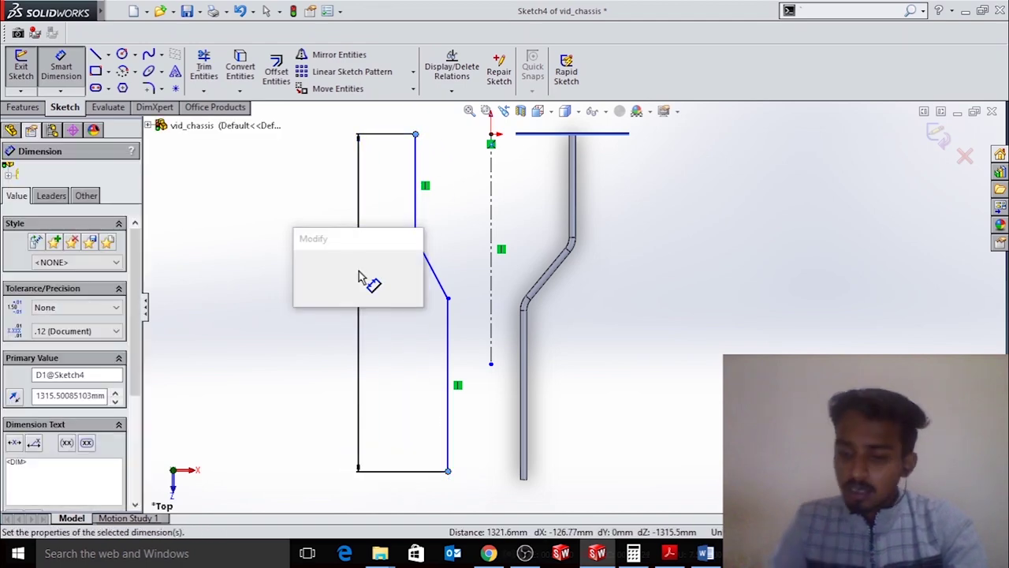
text(1346)
key(Return)
click(416, 197)
key(Escape)
scroll(461, 284, down, 4)
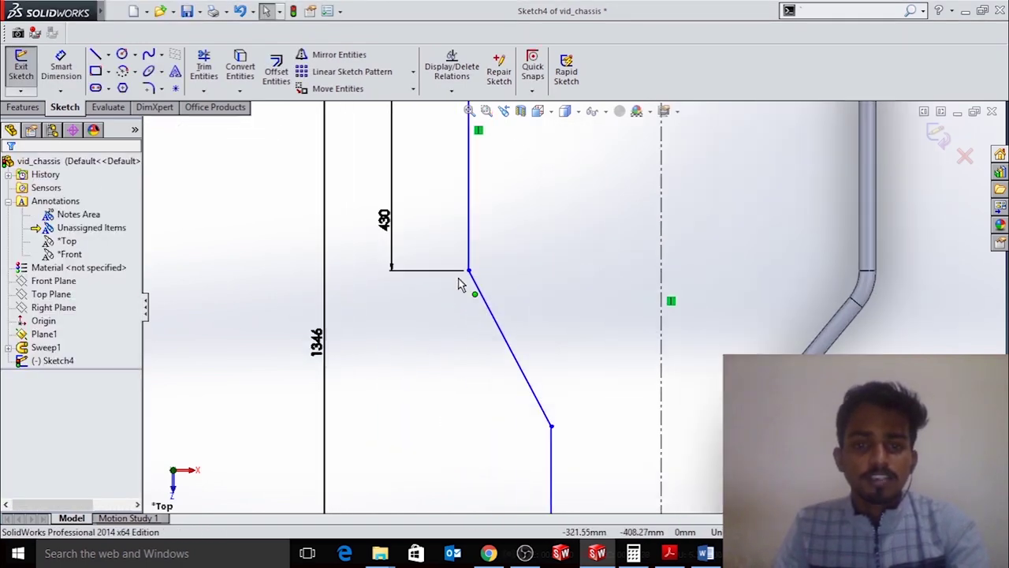
Add the 229 mm bend dimension and the 317.50 mm offset from the centerline
click(469, 271)
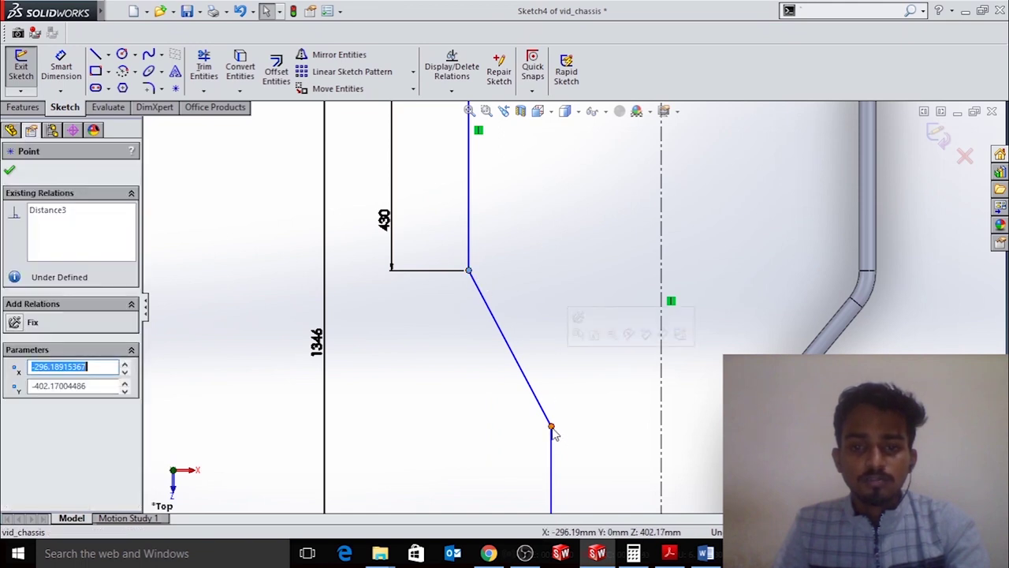
click(61, 69)
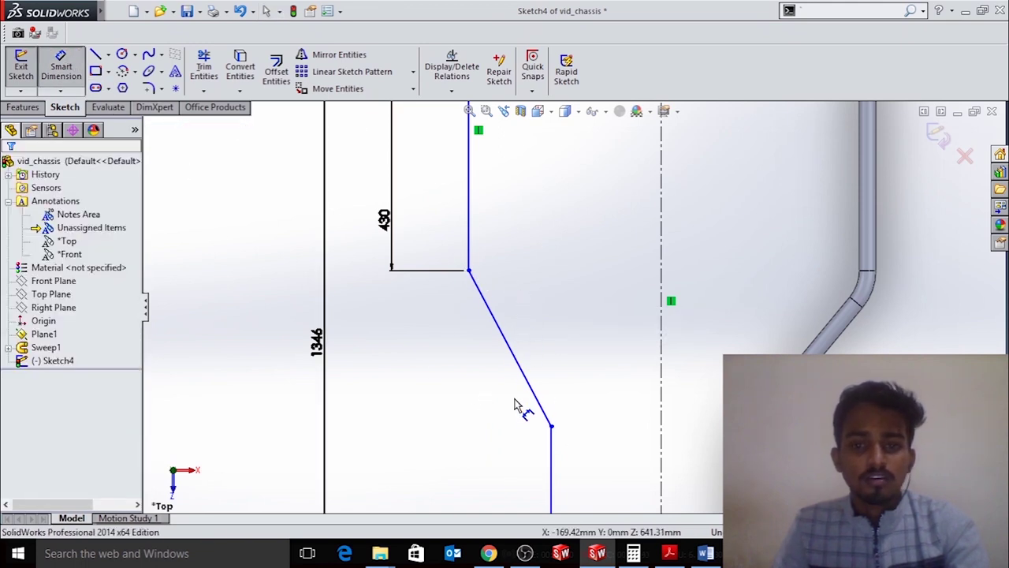
click(552, 426)
click(469, 270)
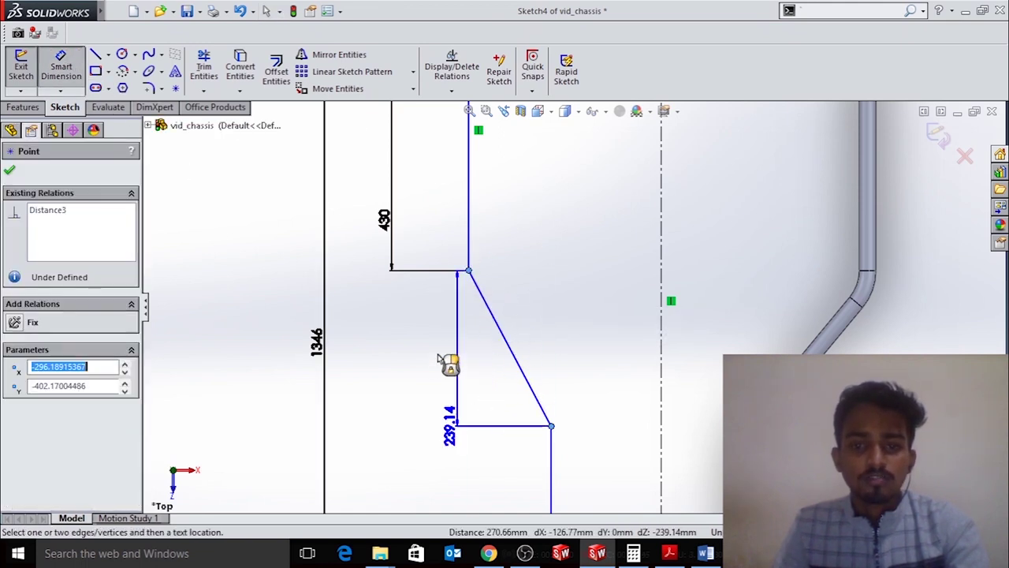
click(449, 360)
key(Escape)
scroll(592, 308, up, 3)
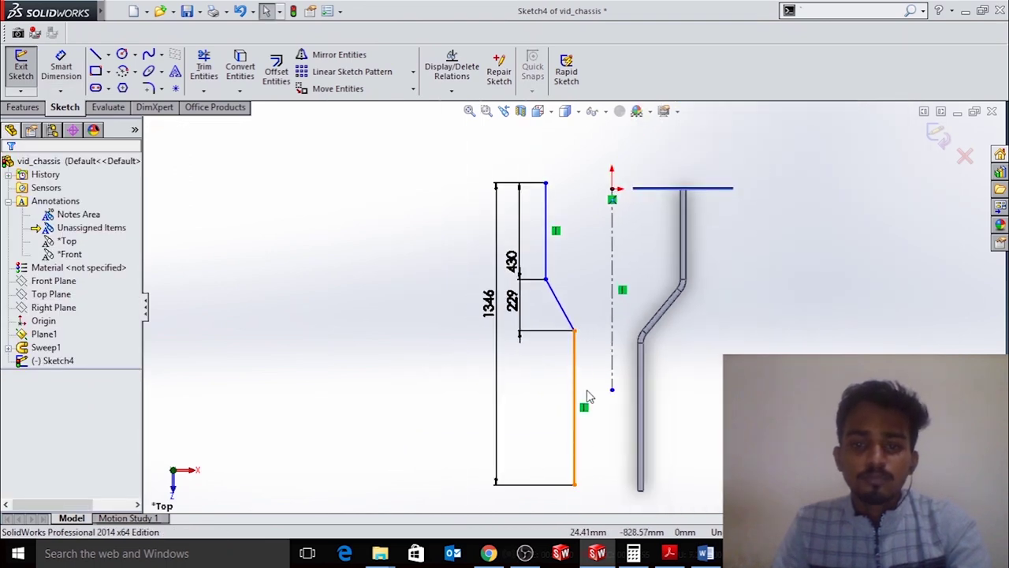
click(66, 71)
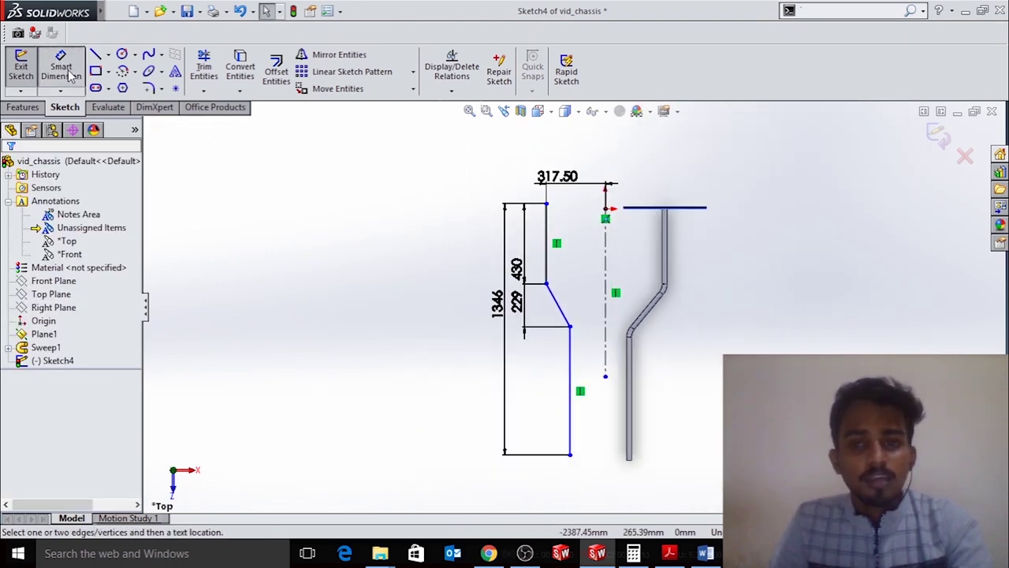
click(572, 423)
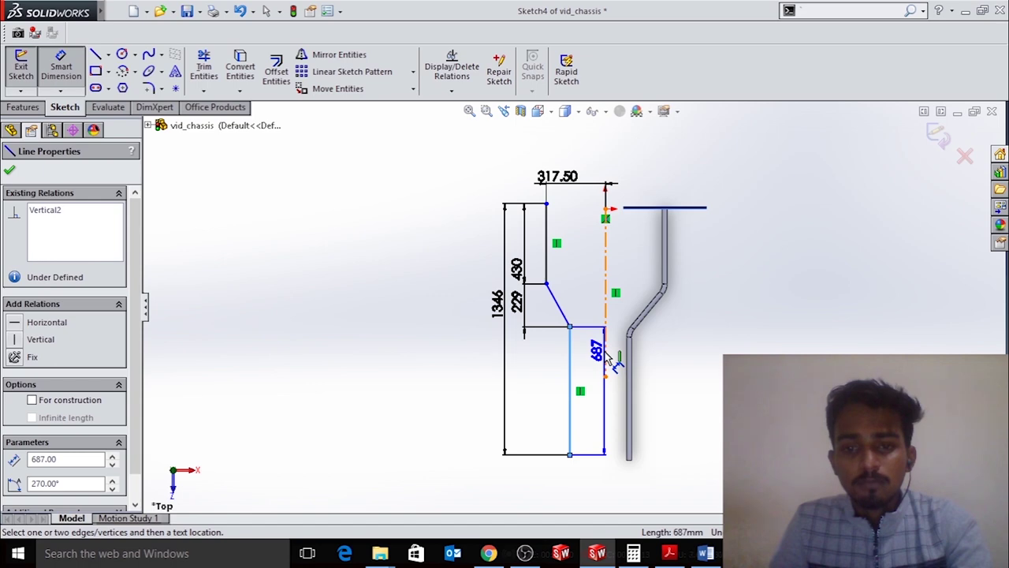
key(Escape)
key(Escape)
scroll(540, 353, down, 5)
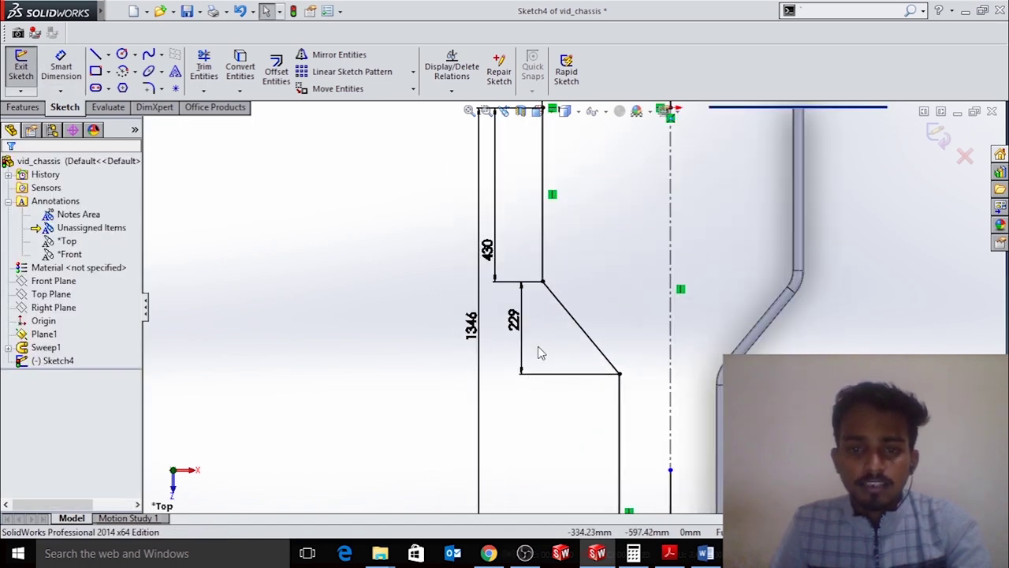
scroll(544, 291, down, 5)
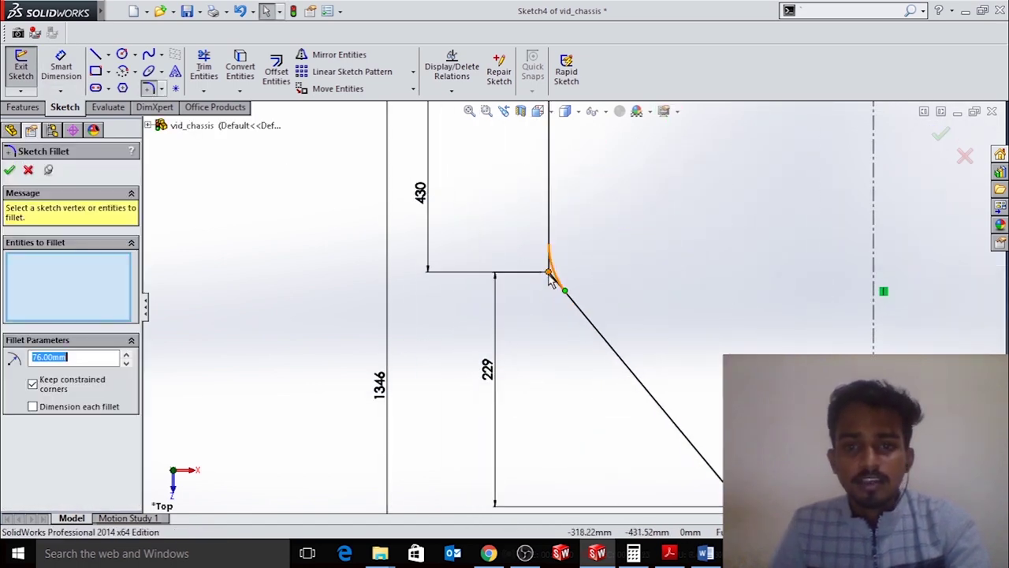
Round the bend corner with a 76 mm sketch fillet
click(551, 272)
scroll(572, 309, up, 3)
scroll(670, 379, down, 3)
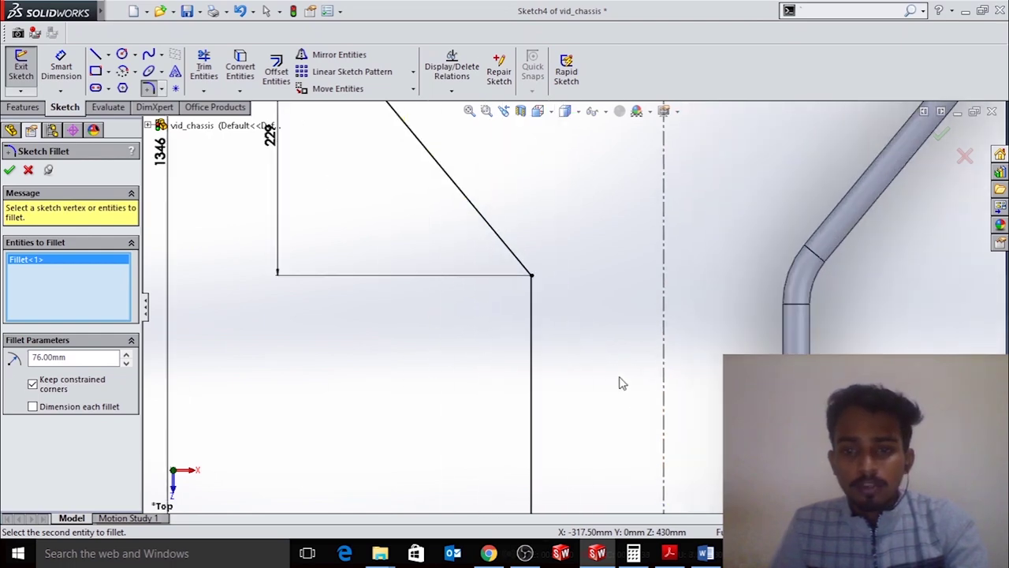
scroll(534, 276, up, 3)
Apply the bend fillet and close the Sketch4 path sketch
click(9, 169)
click(21, 63)
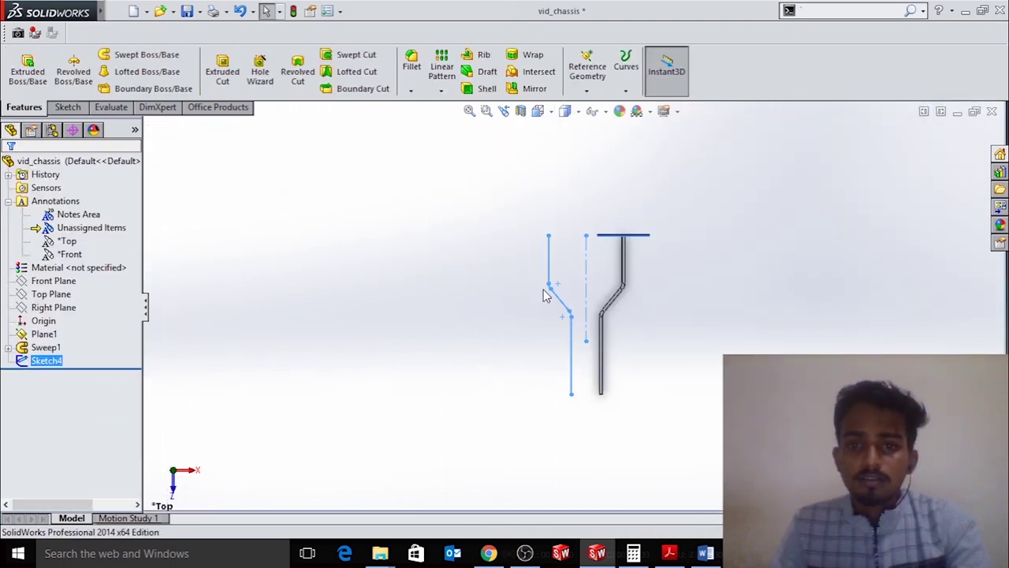
mouse_move(737, 282)
middle_down()
mouse_move(701, 165)
mouse_move(573, 450)
mouse_move(534, 401)
mouse_move(648, 379)
middle_up()
scroll(649, 378, down, 3)
scroll(477, 355, down, 3)
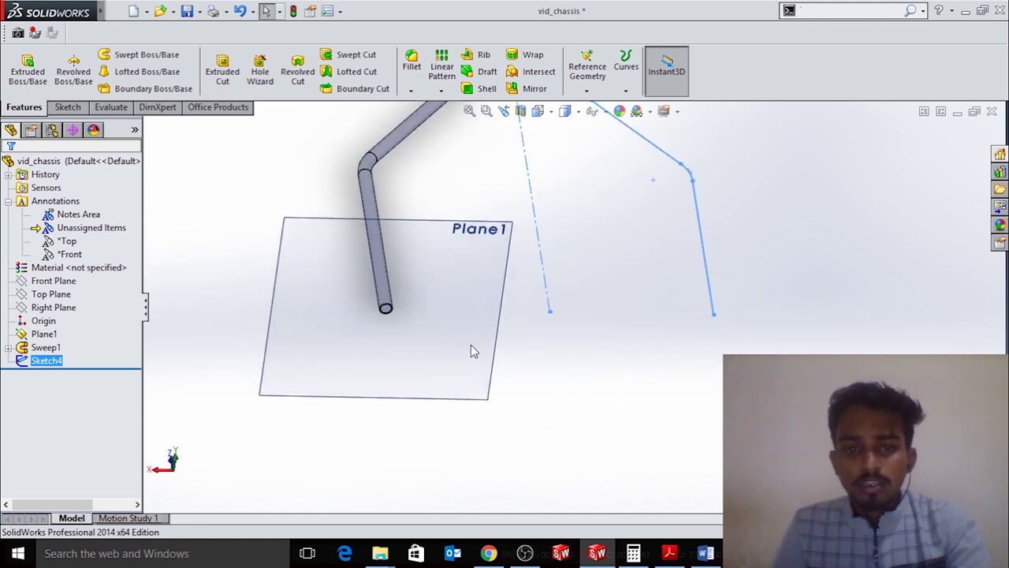
Start a new profile sketch on Plane1 for the Ø25.40/Ø21.40 tube circles
click(451, 333)
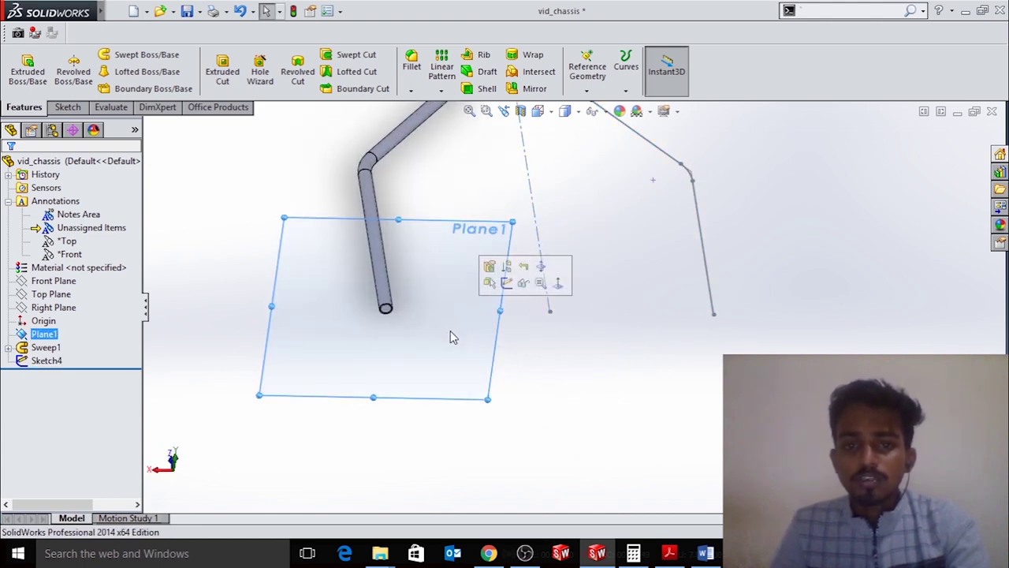
click(507, 283)
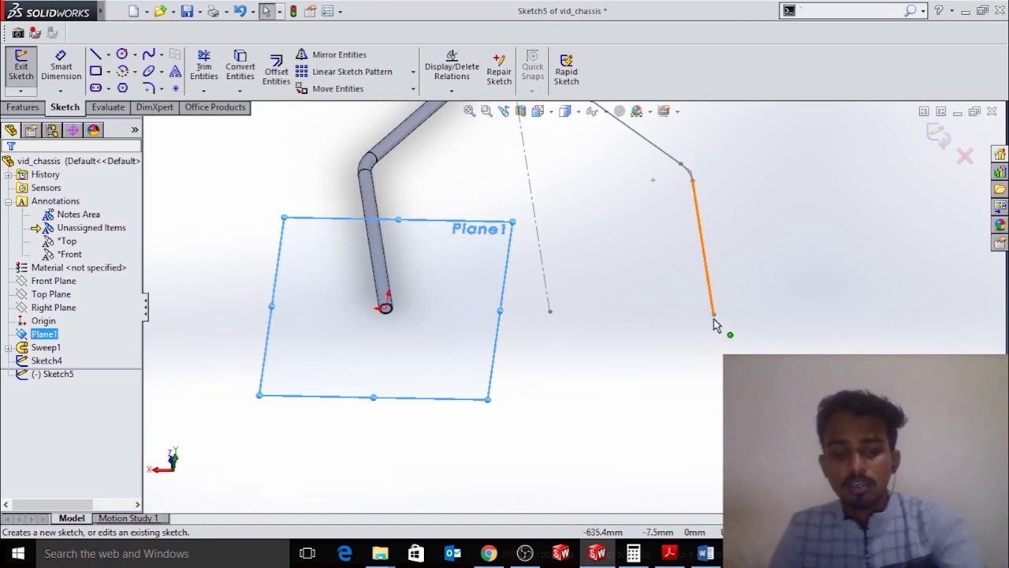
key(ctrl+8)
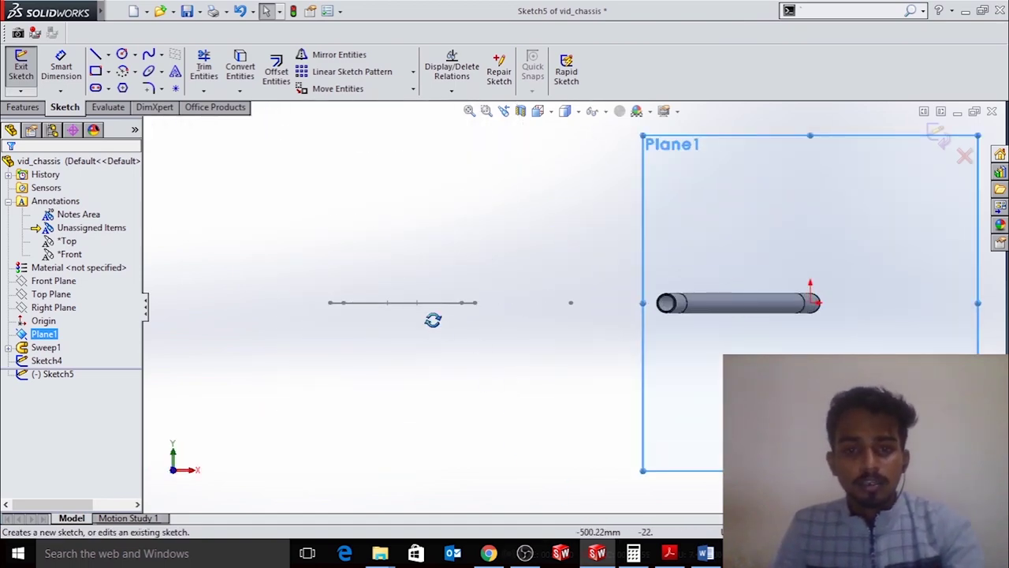
middle_drag(430, 320, 367, 266)
scroll(594, 256, down, 3)
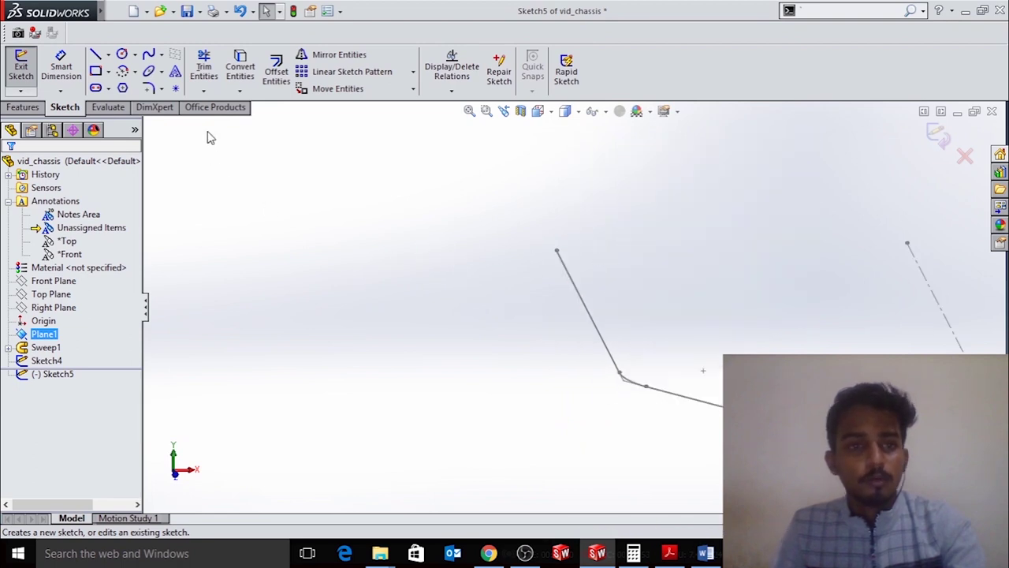
middle_drag(208, 138, 716, 292)
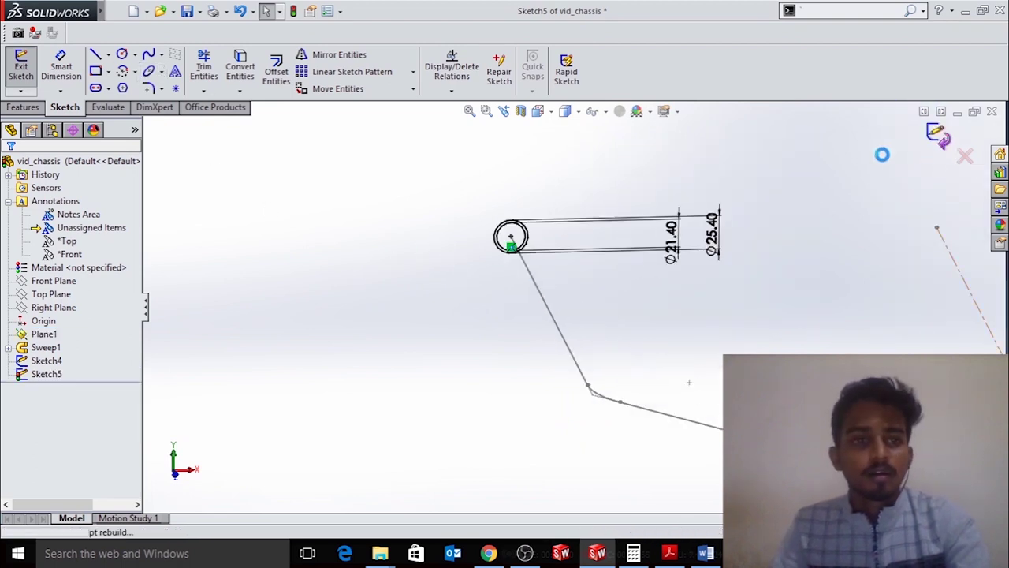
Sweep the Sketch5 profile along the Sketch4 bent path to create Sweep2
click(134, 54)
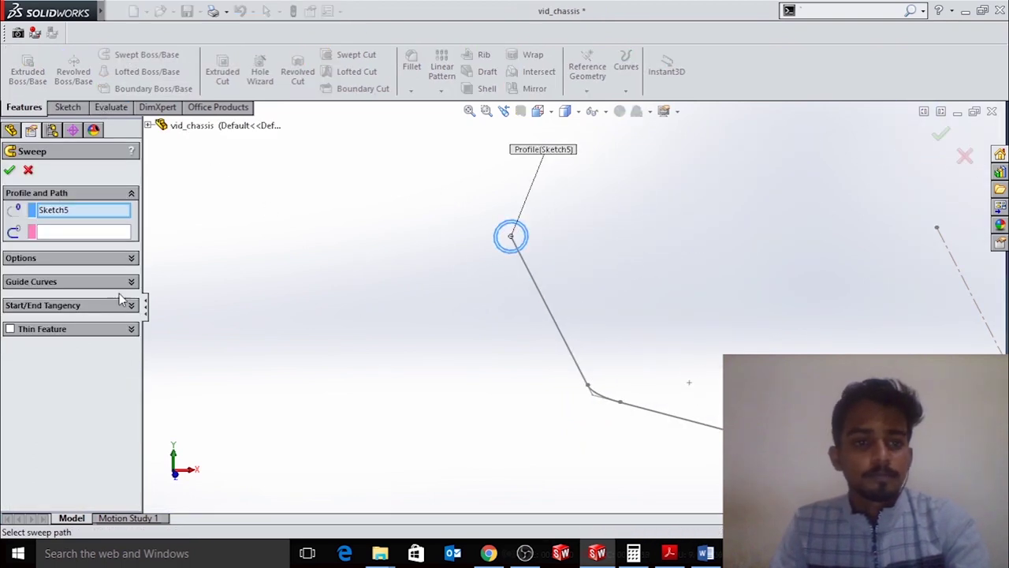
click(85, 235)
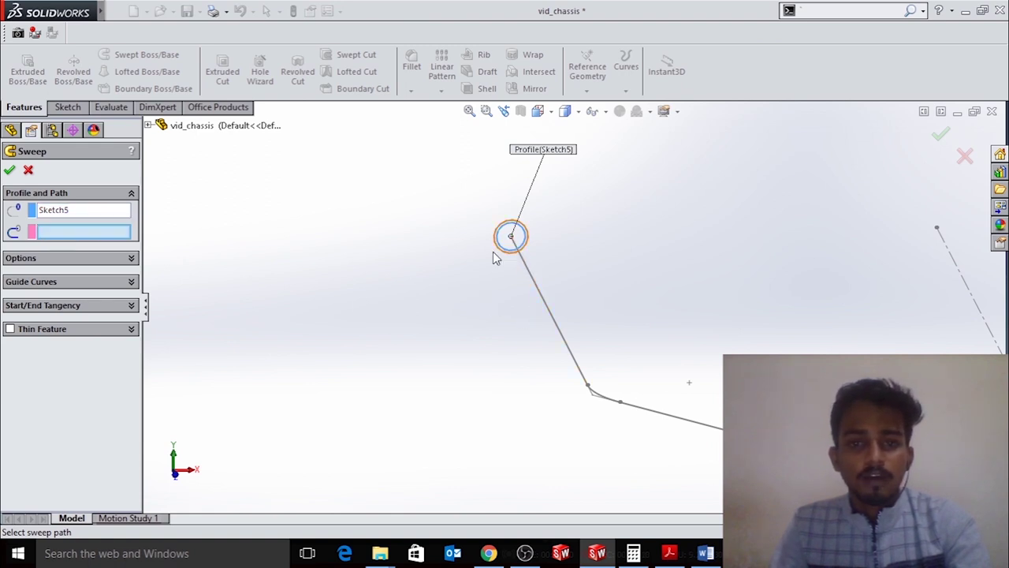
click(556, 312)
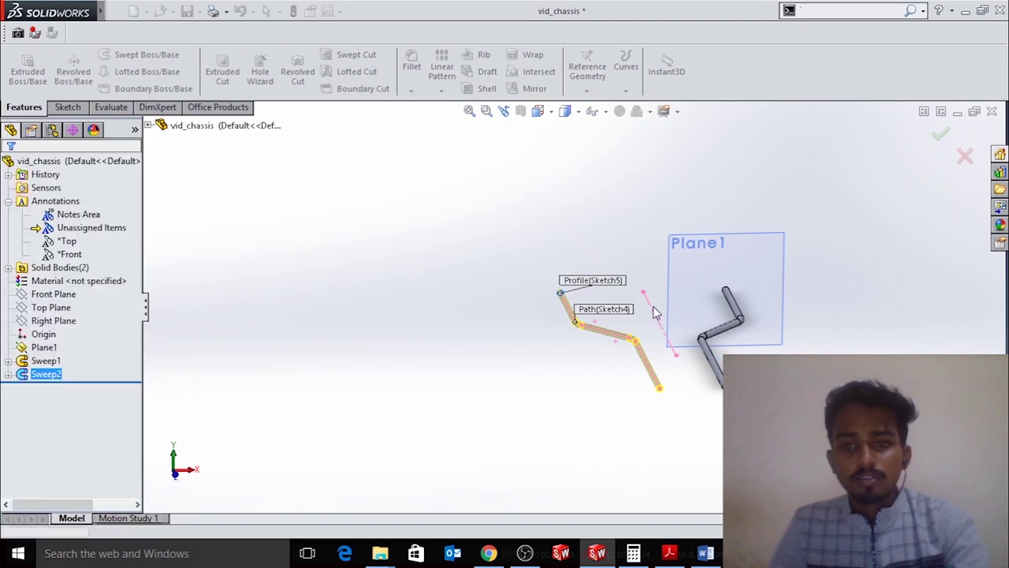
middle_drag(586, 357, 657, 351)
scroll(671, 352, up, 3)
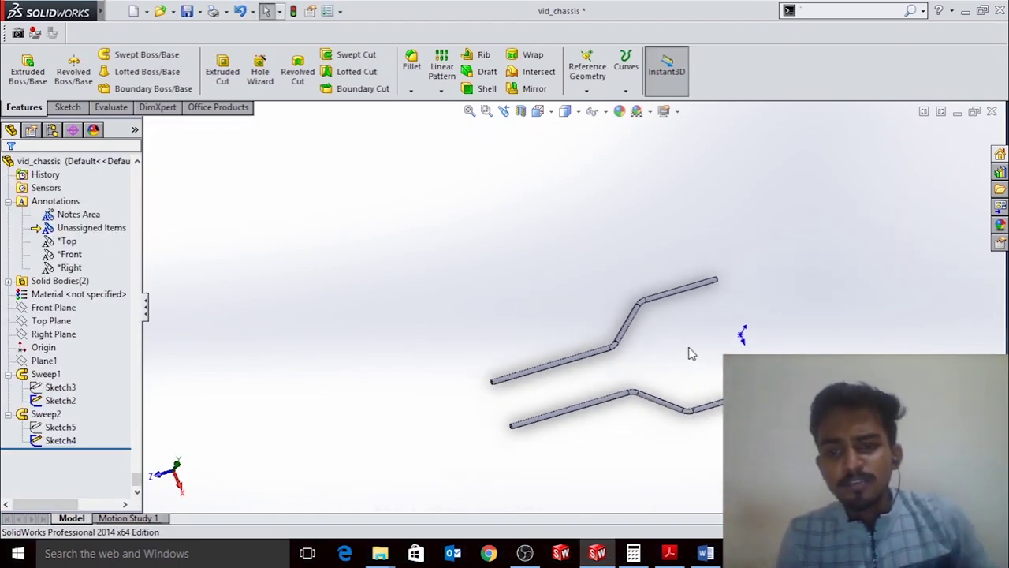
scroll(686, 363, down, 3)
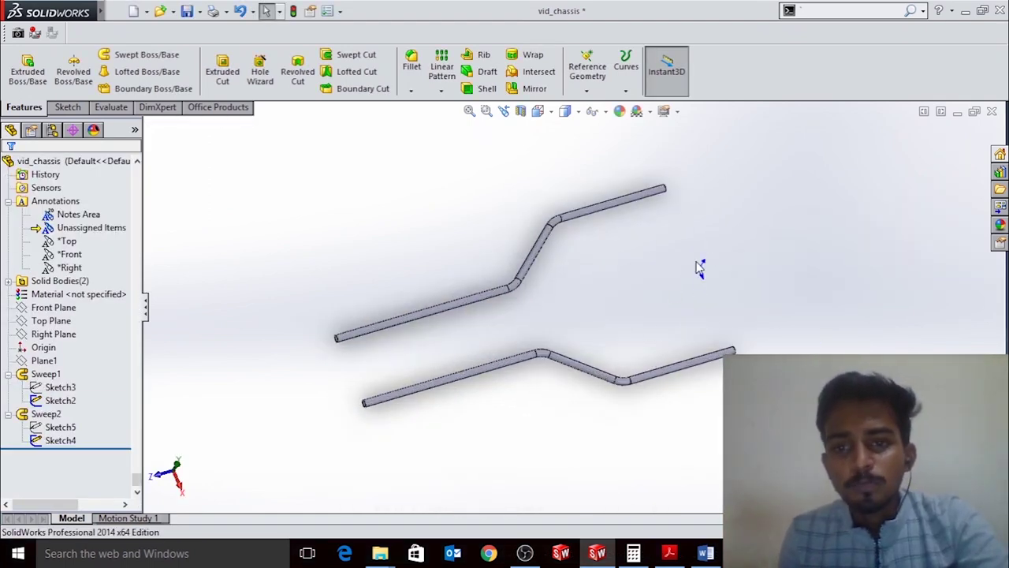
key(alt+Tab)
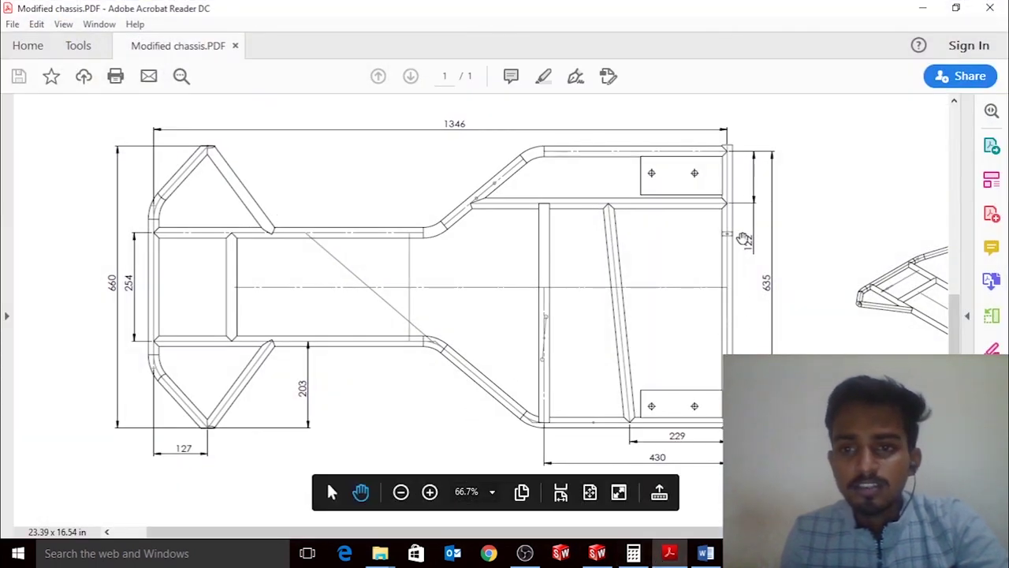
Compare the chassis PDF's rail dimensions with the tube model, then minimize Acrobat
drag(677, 395, 533, 373)
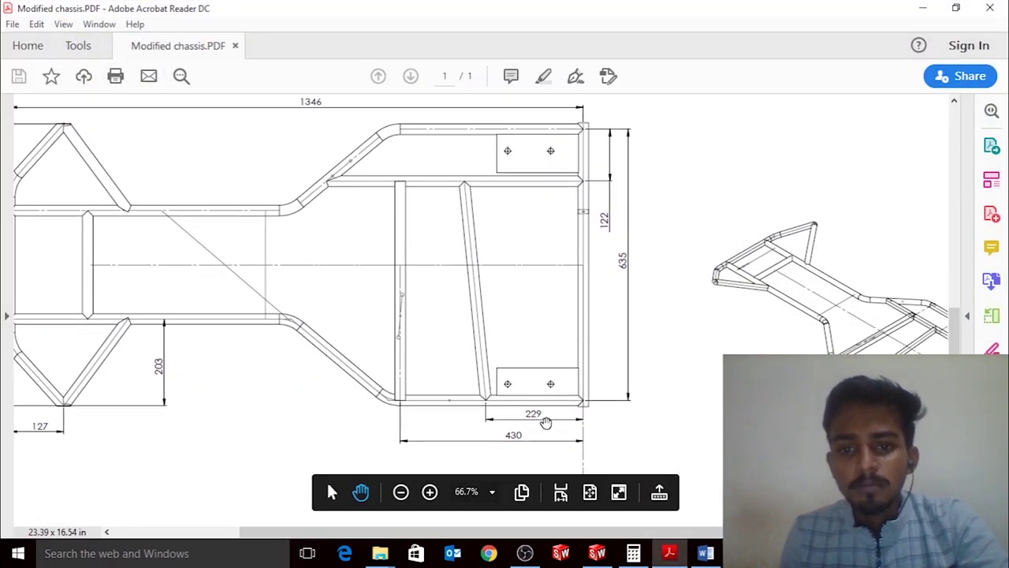
key(alt+Tab)
scroll(694, 306, down, 2)
scroll(578, 293, up, 3)
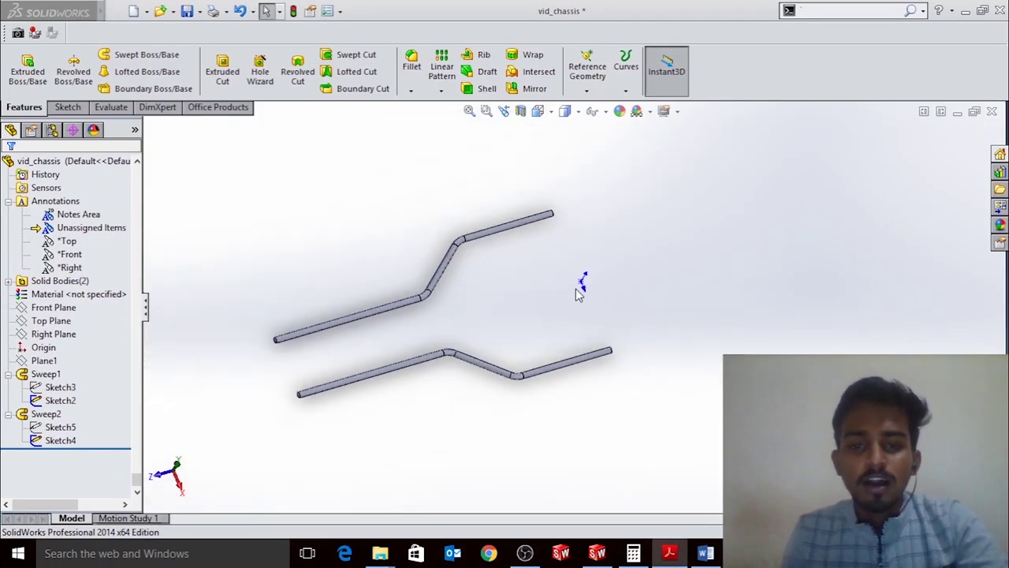
mouse_move(578, 293)
middle_down()
mouse_move(565, 202)
mouse_move(482, 192)
mouse_move(541, 207)
middle_up()
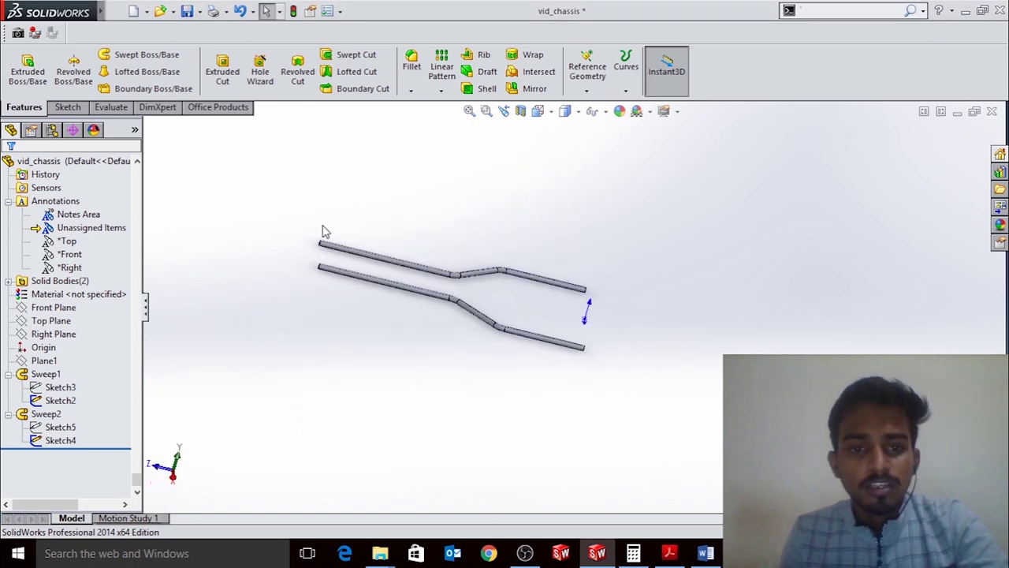
click(669, 553)
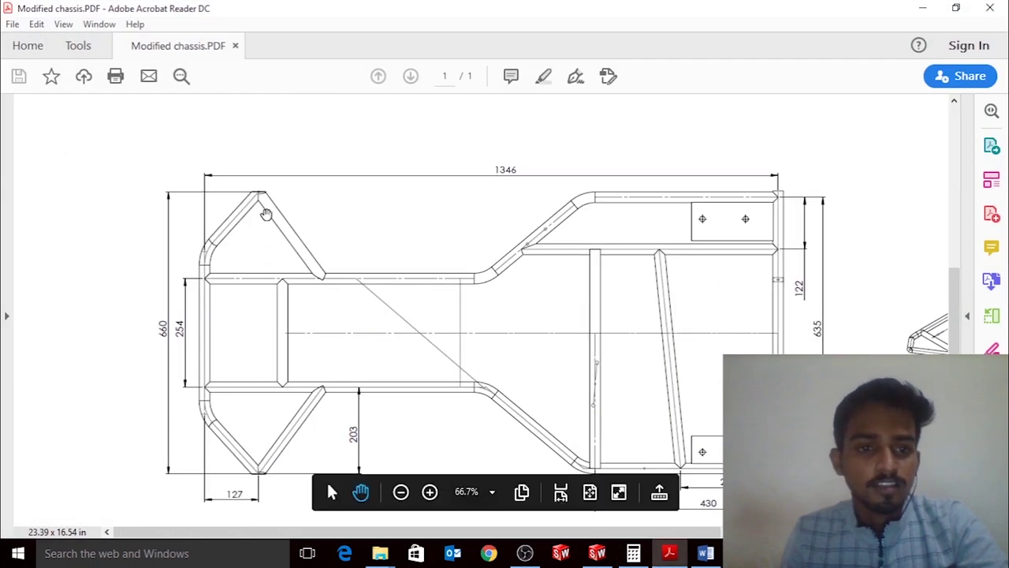
click(920, 8)
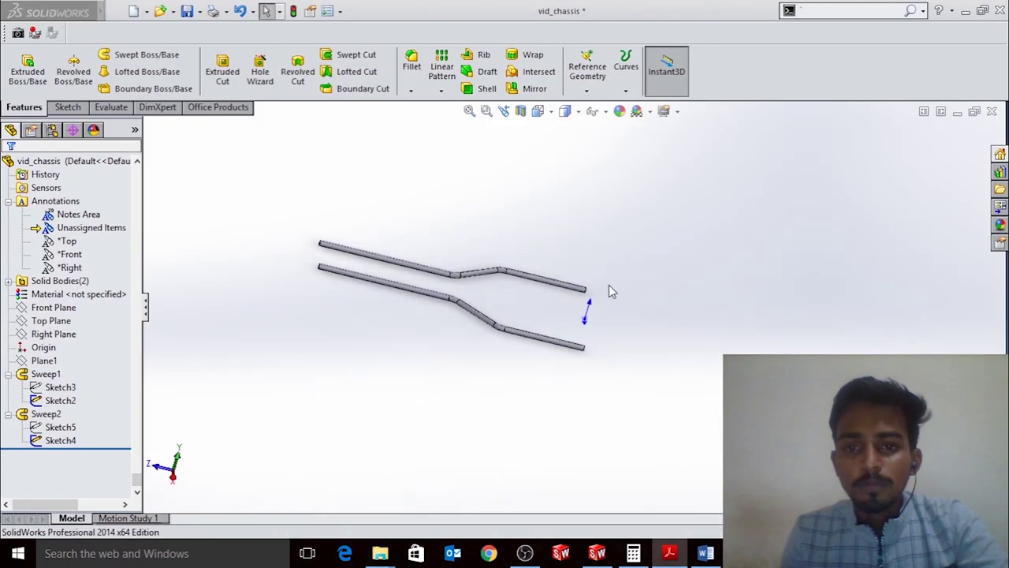
Orbit the tubes to a near-front view, then start and discard a Top Plane sketch
mouse_move(435, 289)
middle_down()
mouse_move(389, 397)
mouse_move(331, 234)
middle_up()
scroll(607, 260, up, 3)
middle_drag(678, 368, 634, 349)
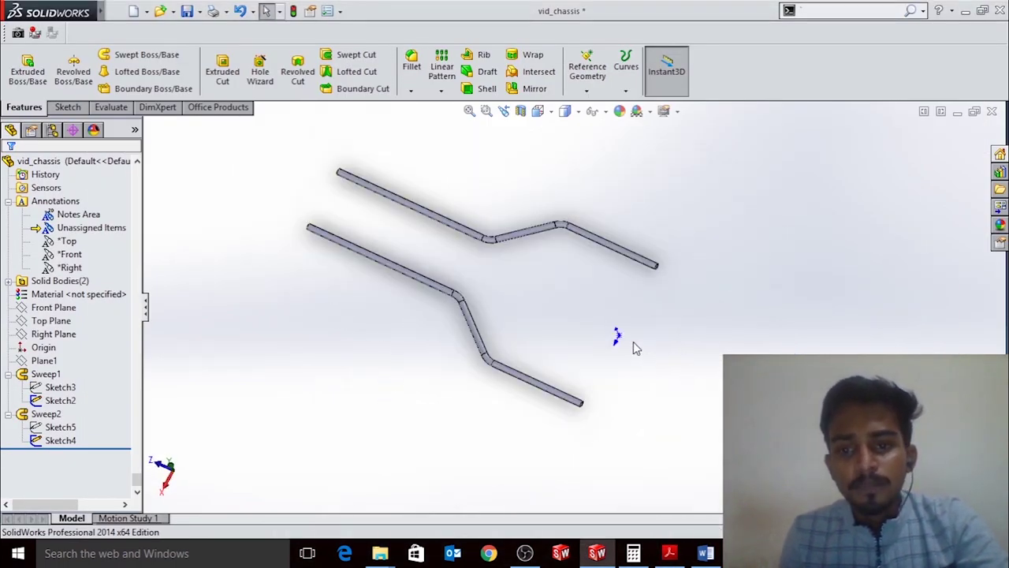
scroll(633, 350, down, 5)
middle_drag(596, 251, 635, 180)
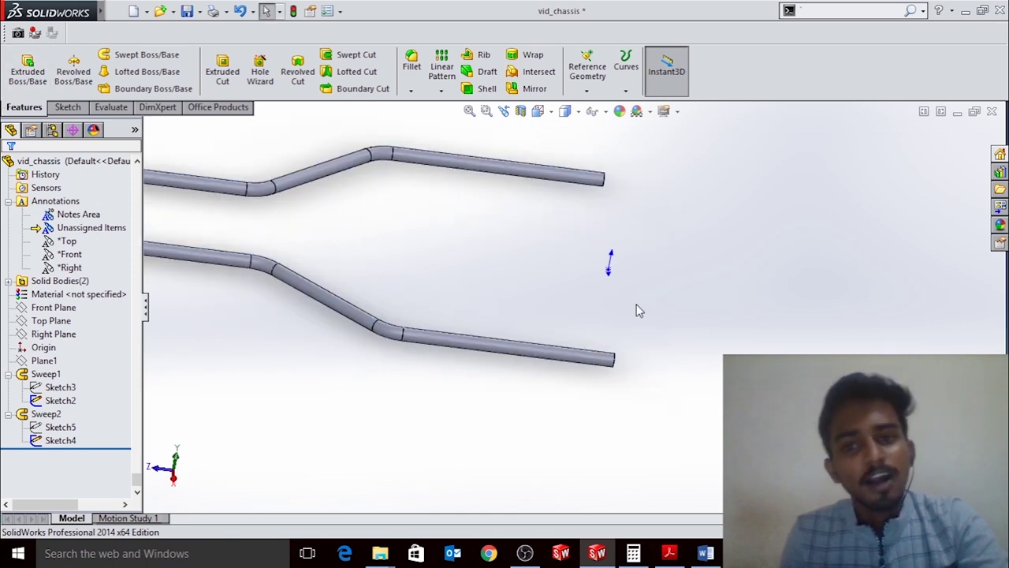
click(26, 325)
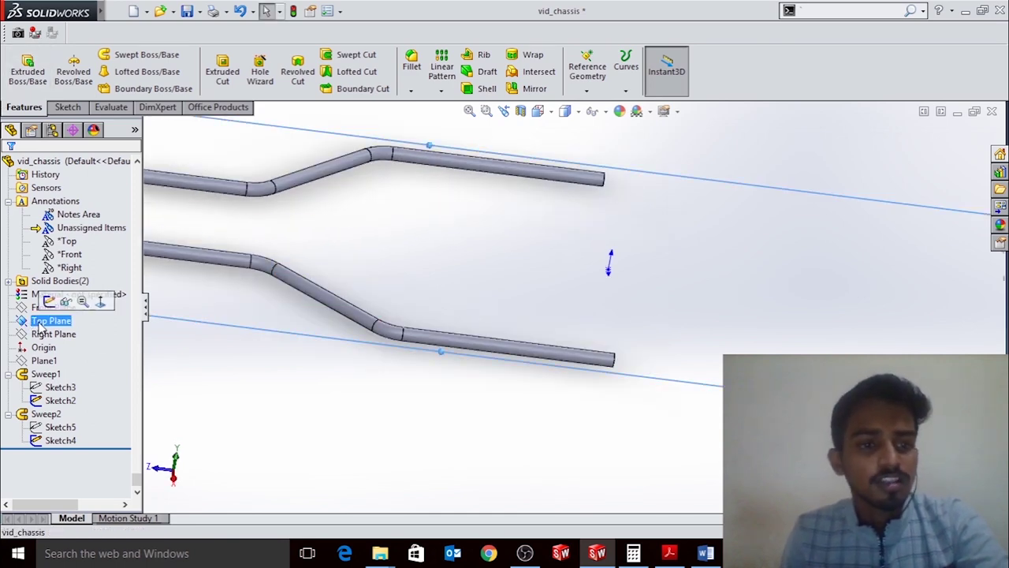
click(51, 306)
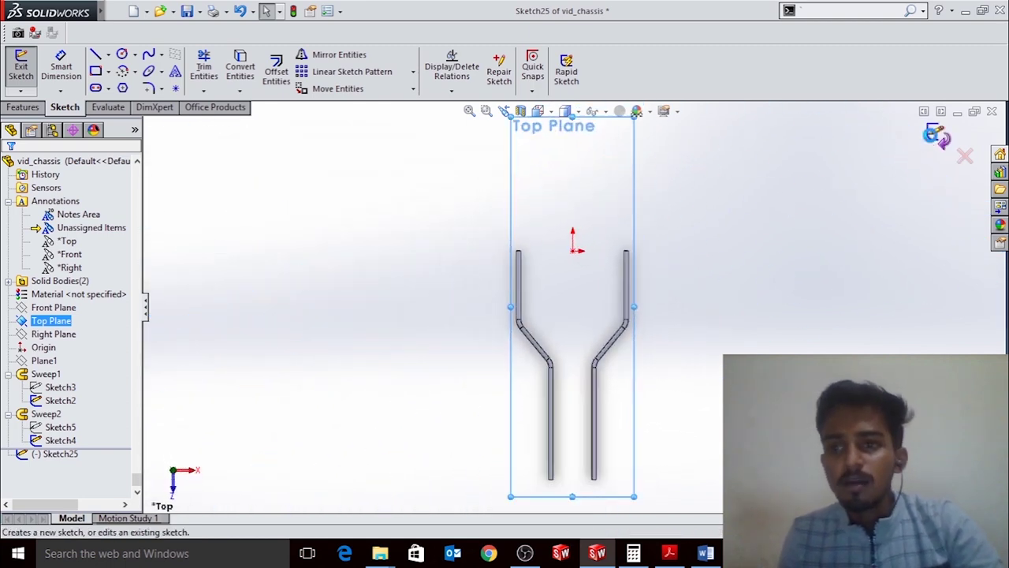
click(21, 64)
Start a new sketch on the Right Plane and zoom in on the tube end
click(53, 333)
click(94, 321)
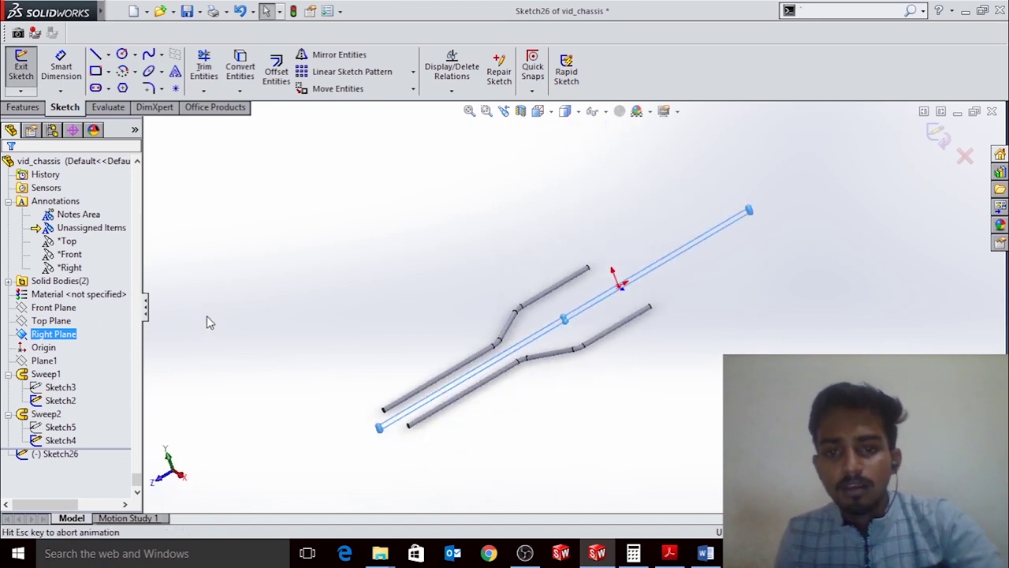
mouse_move(899, 337)
ctrl+middle_down()
mouse_move(676, 310)
mouse_move(311, 295)
ctrl+middle_up()
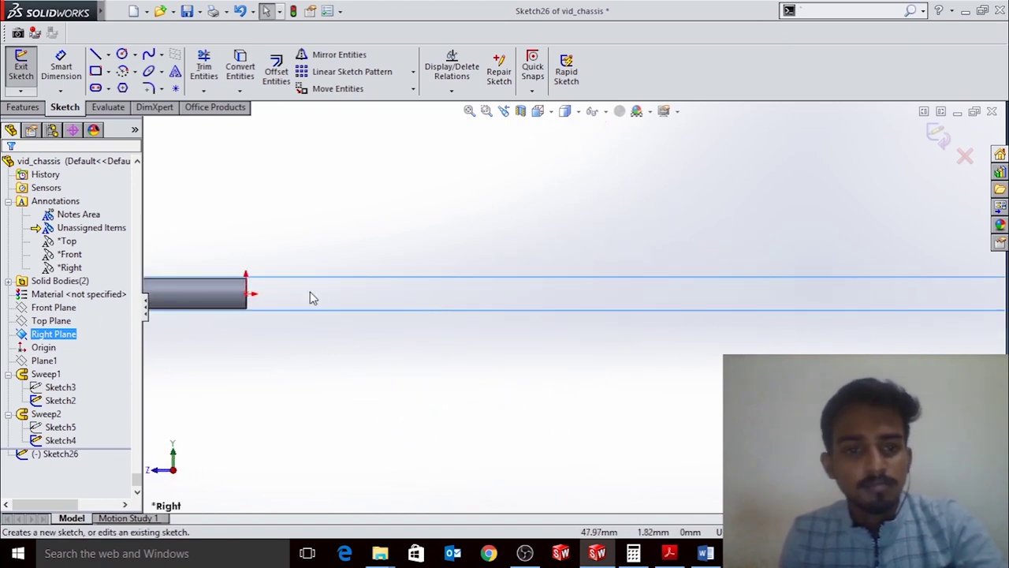
scroll(230, 300, down, 3)
scroll(229, 300, down, 2)
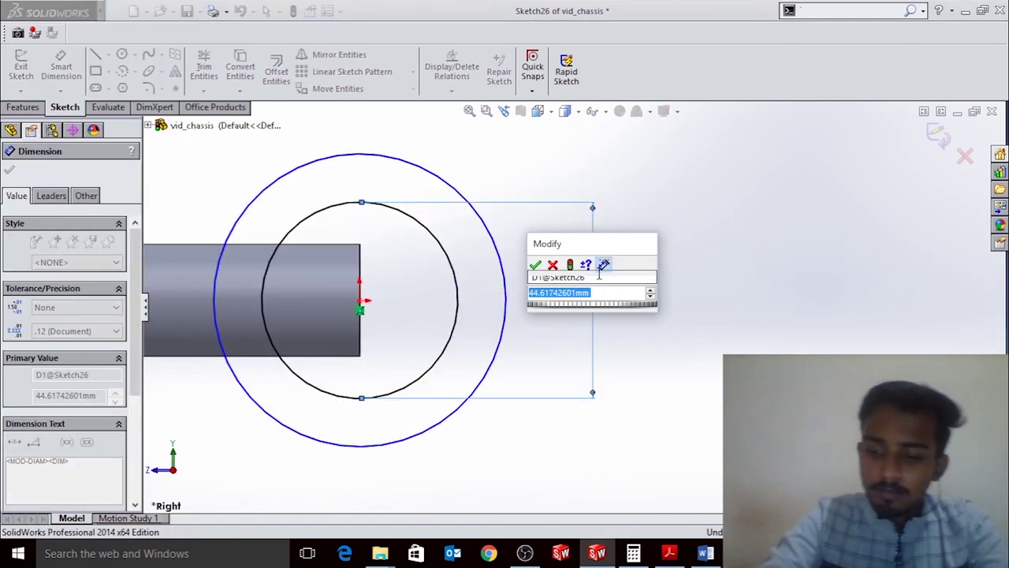
Dimension the inner circle to Ø21.40 and the outer to Ø25.4, then exit the sketch
text(21.4)
key(Return)
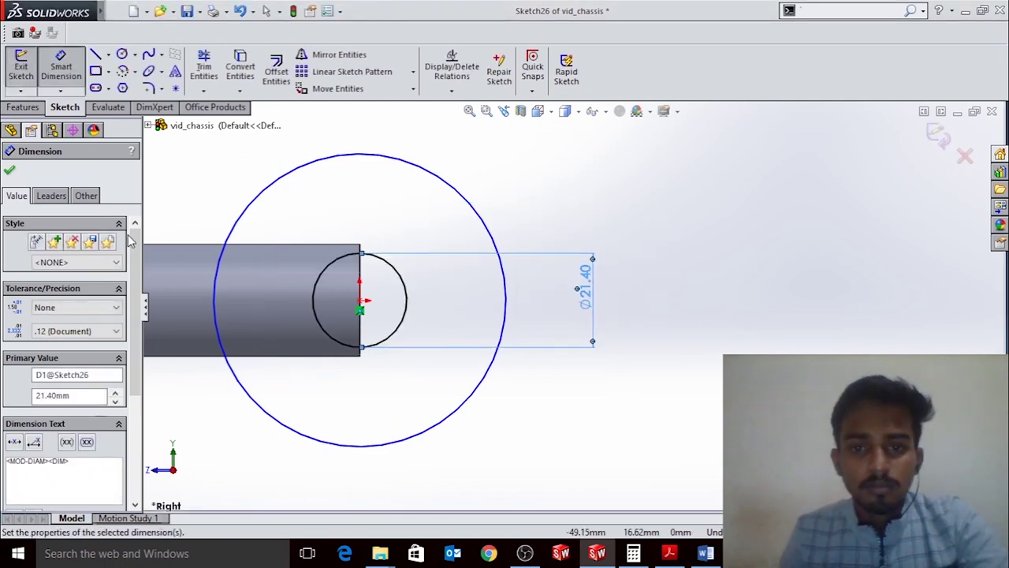
click(478, 225)
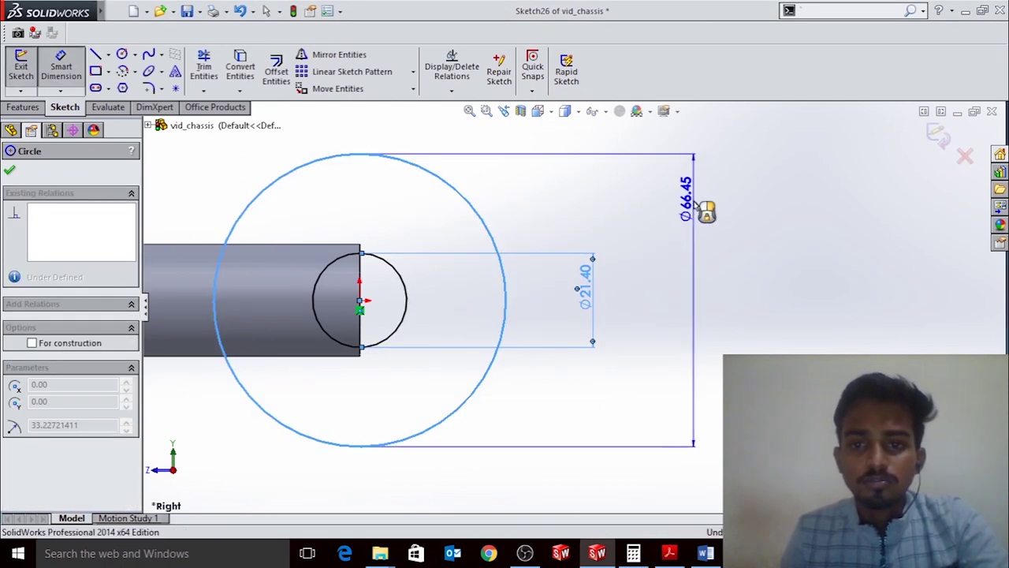
click(698, 209)
text(25.4)
key(Return)
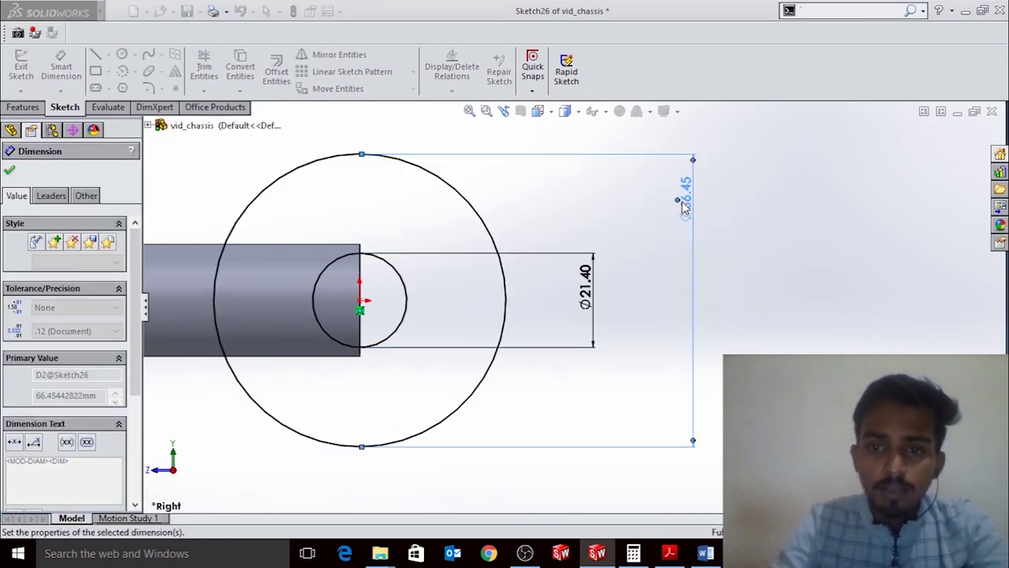
key(ctrl+b)
mouse_move(466, 313)
middle_down()
mouse_move(383, 333)
mouse_move(333, 209)
middle_up()
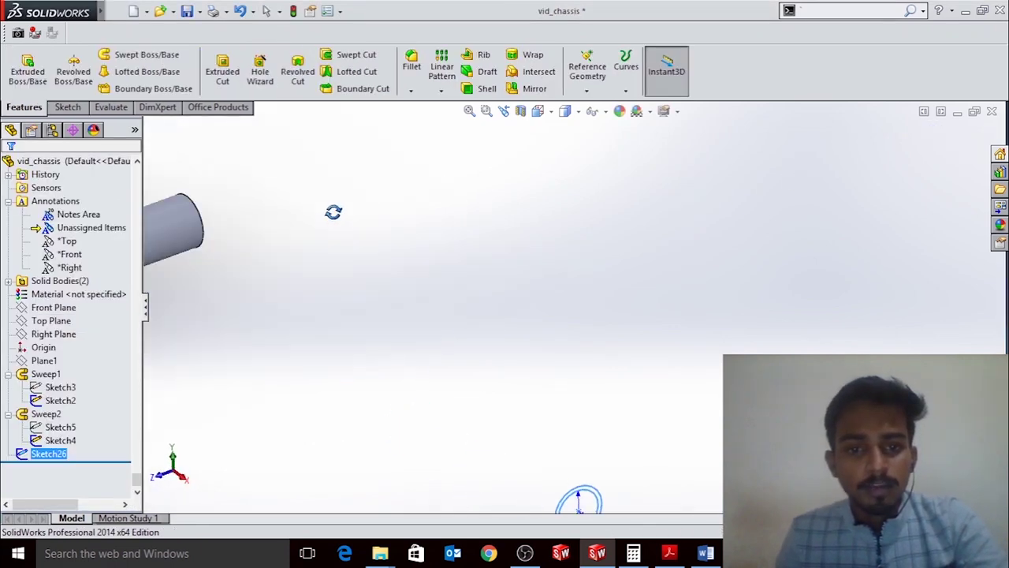
Extrude the tube profile sketch Mid Plane with a 635+25 depth equation to form the cross tube
scroll(473, 315, down, 3)
click(51, 320)
key(Escape)
click(67, 108)
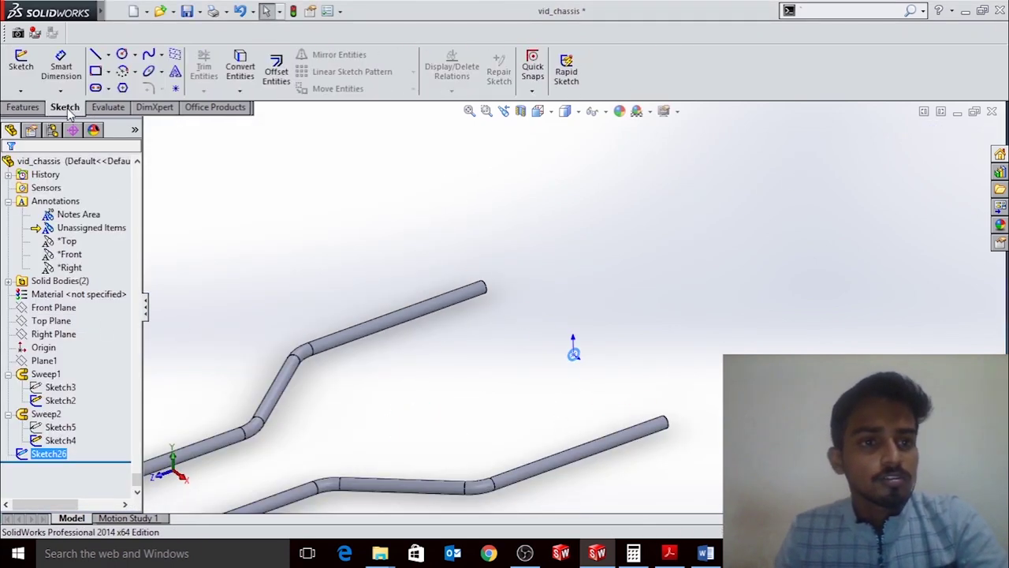
click(22, 107)
click(27, 67)
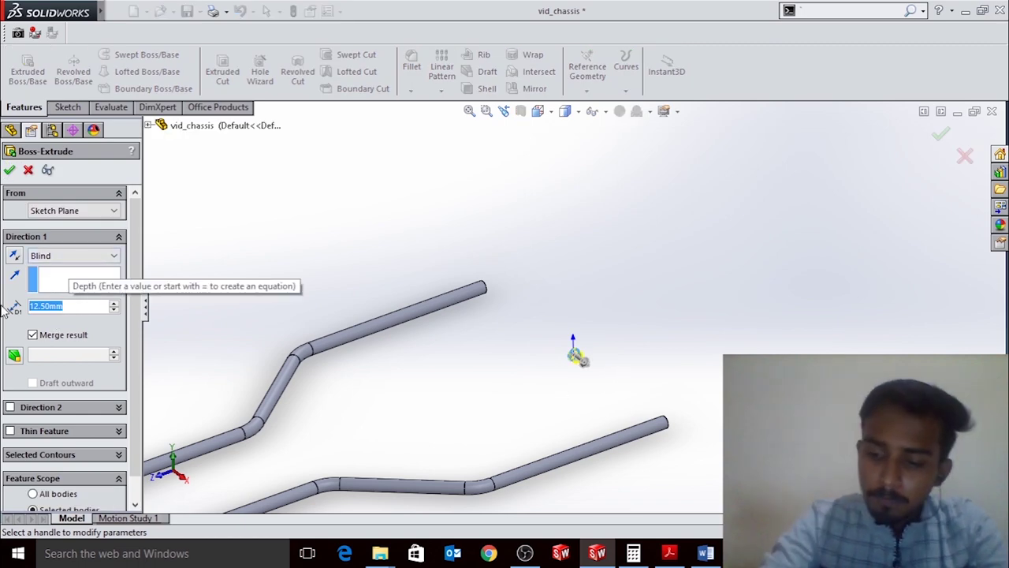
text(635)
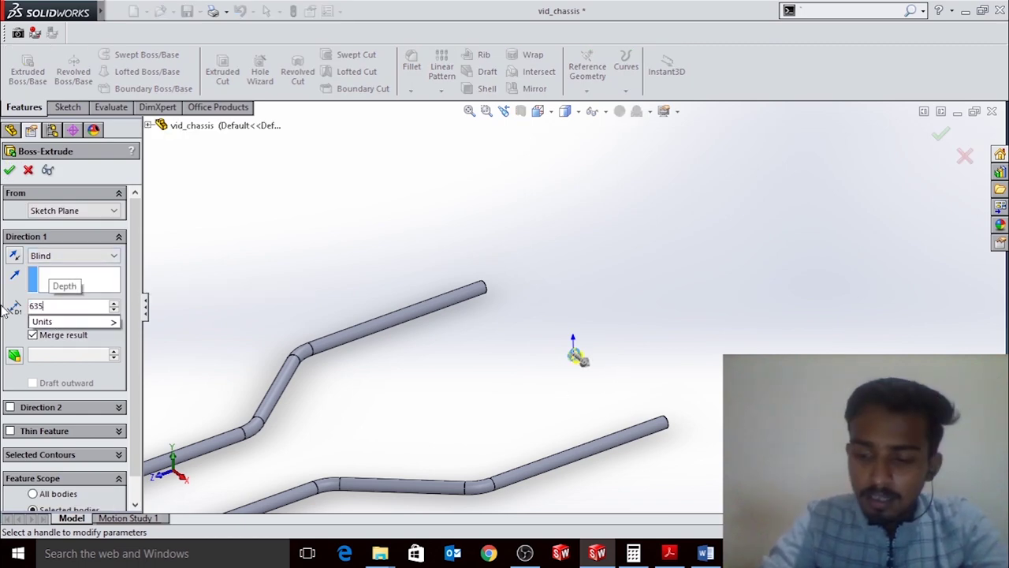
text(/)
text(25)
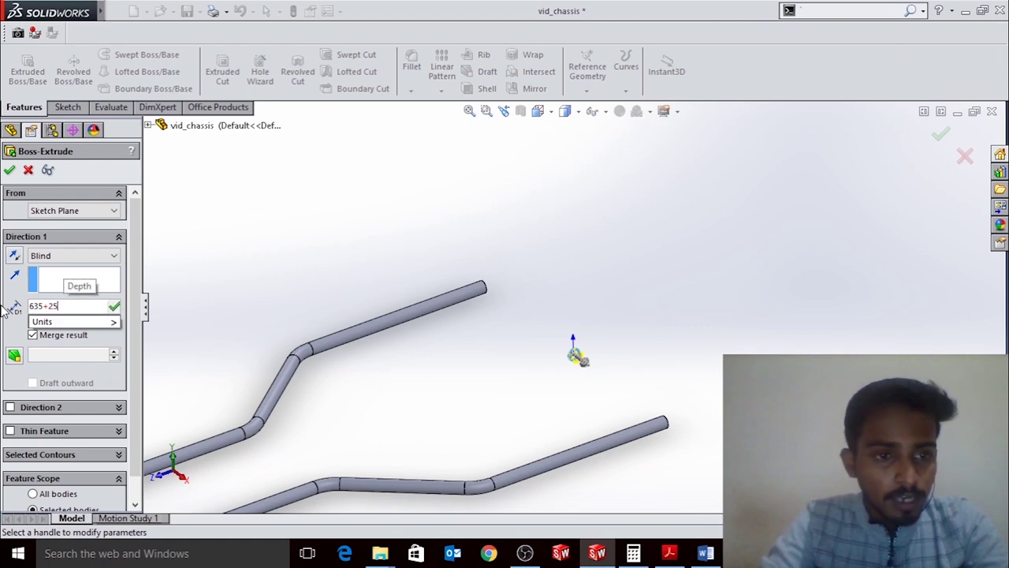
key(Return)
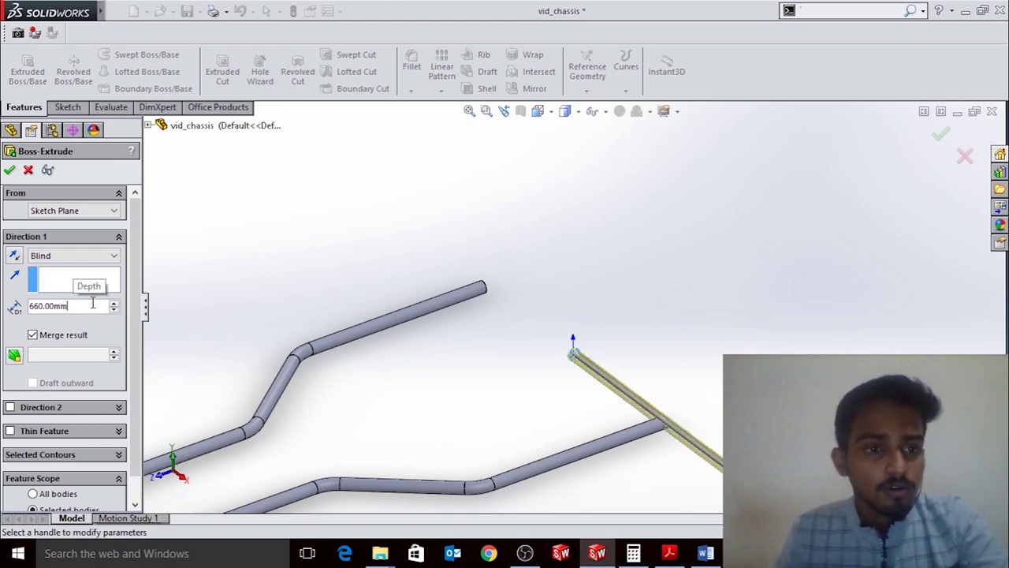
click(87, 256)
click(47, 334)
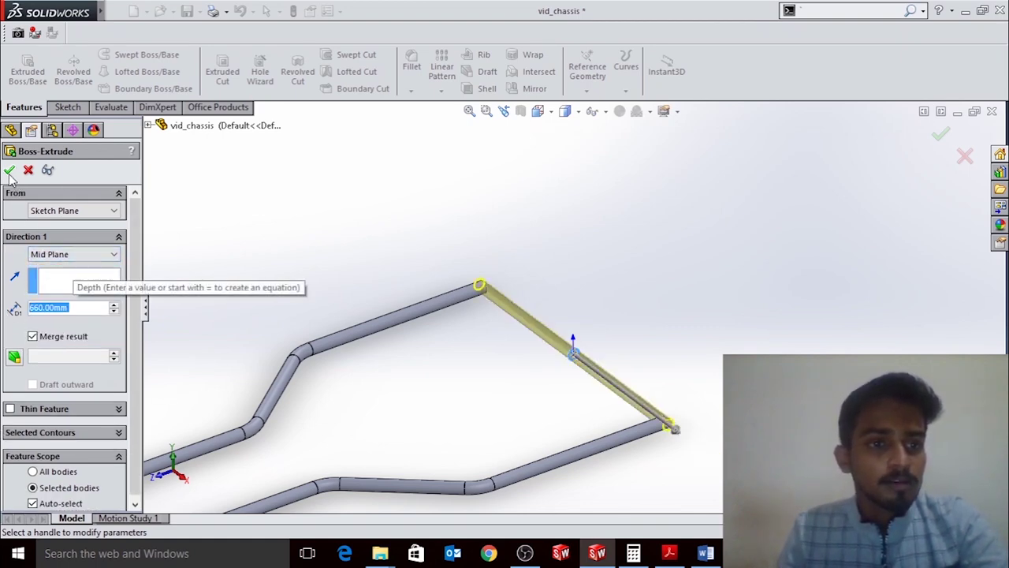
key(Return)
Edit Boss-Extrude9 and set its extrusion depth to 660 mm
scroll(656, 414, down, 3)
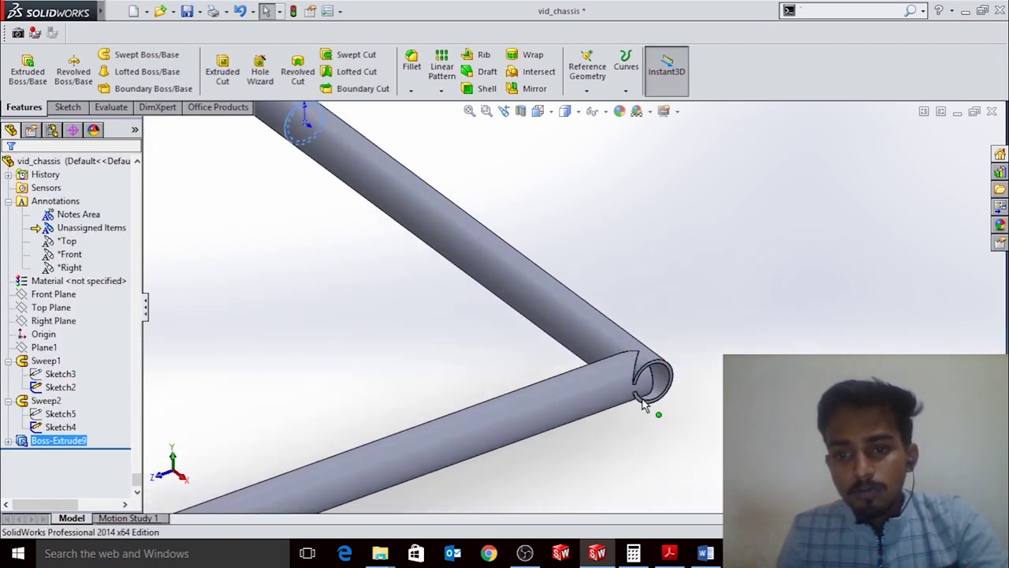
scroll(656, 415, down, 3)
scroll(692, 438, up, 5)
scroll(489, 236, down, 3)
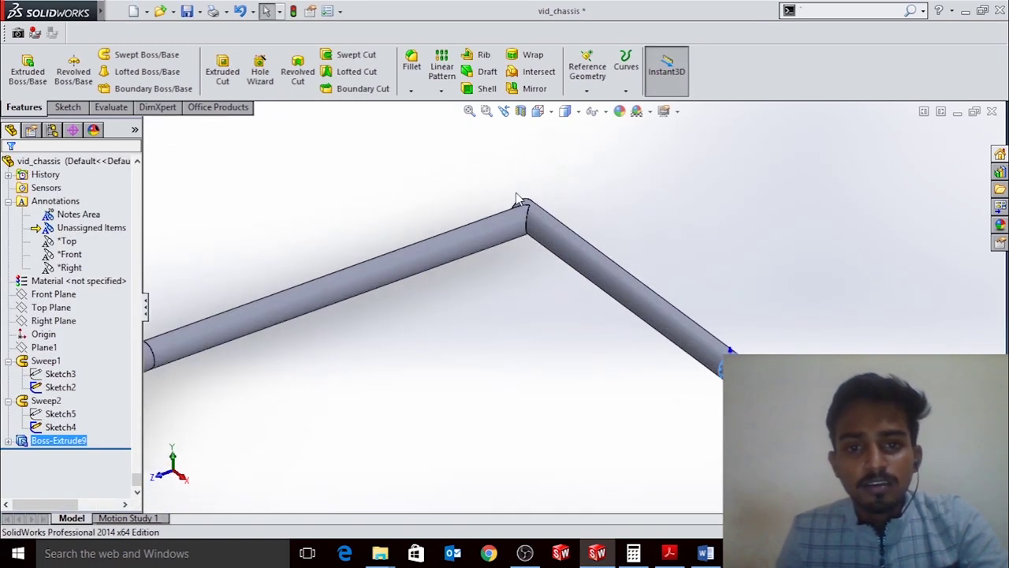
mouse_move(520, 198)
middle_down()
mouse_move(664, 208)
mouse_move(628, 290)
mouse_move(67, 477)
middle_up()
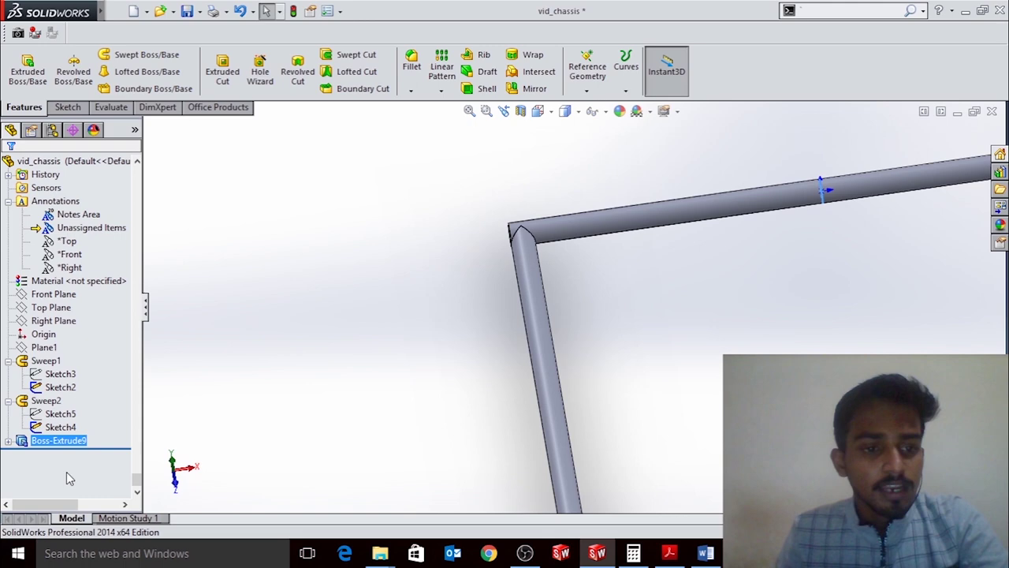
click(24, 443)
click(79, 411)
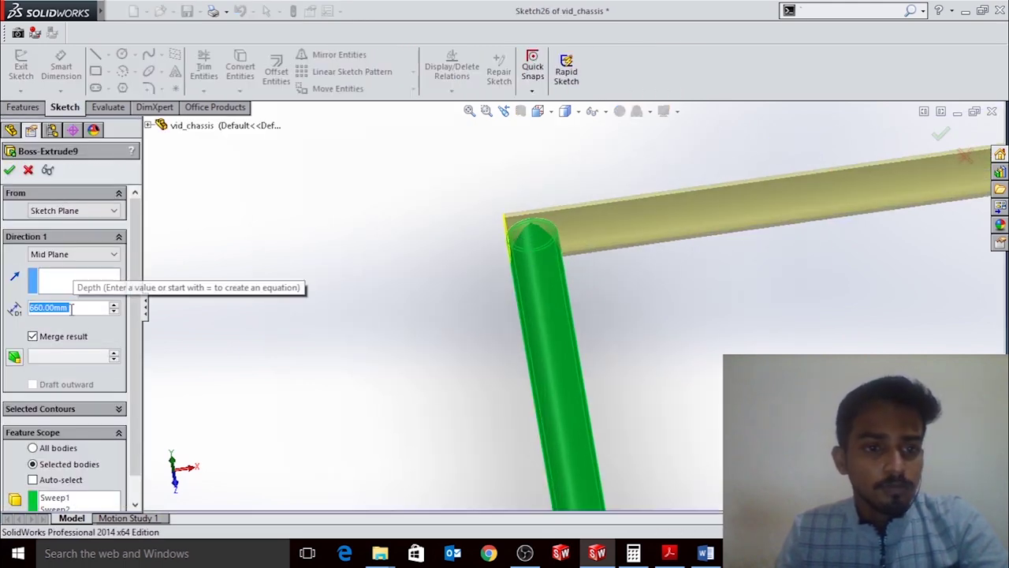
text(6)
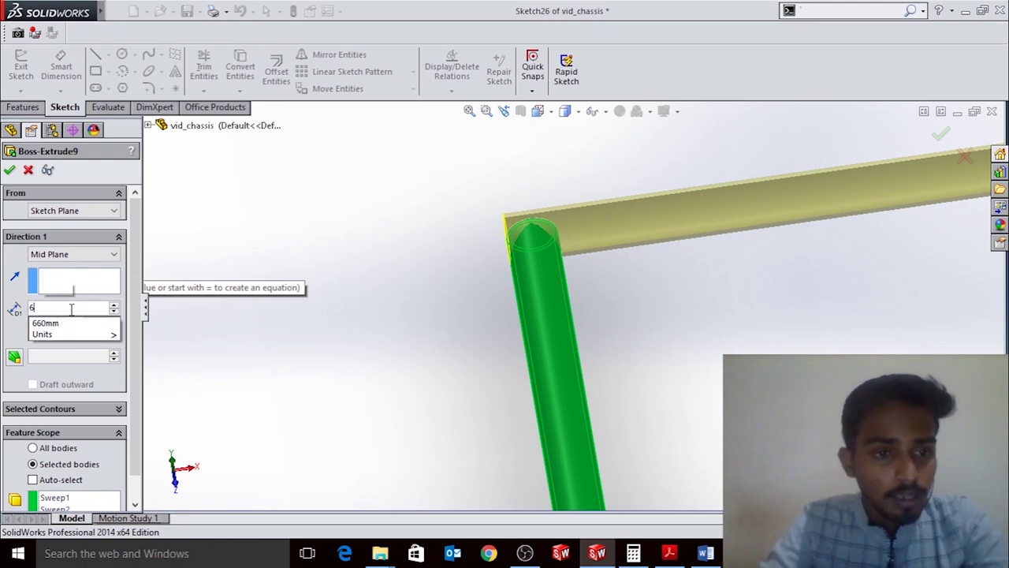
text(60)
key(Return)
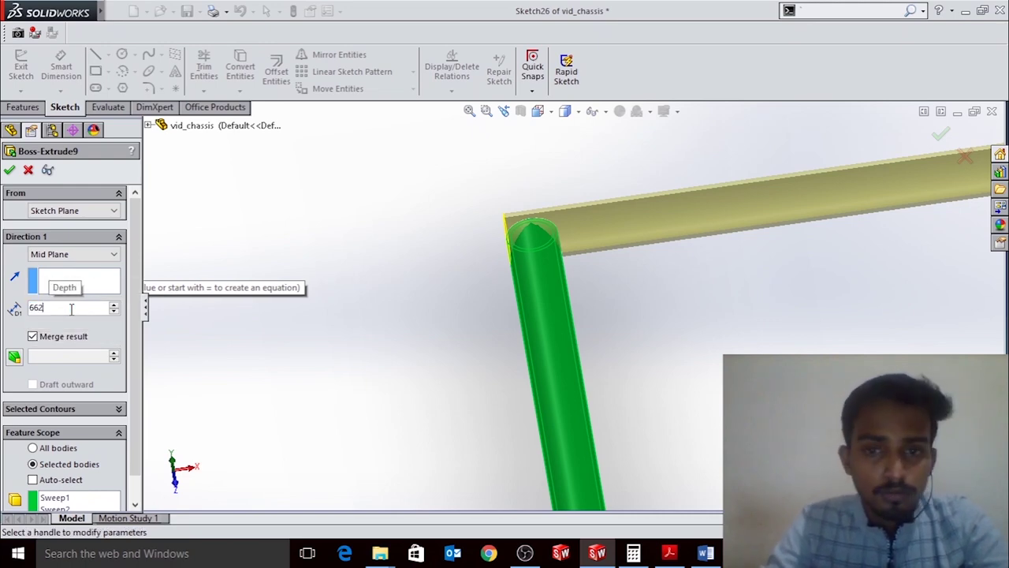
key(Return)
Orbit around the new tube joint, then bring up the chassis PDF drawing
scroll(544, 268, down, 5)
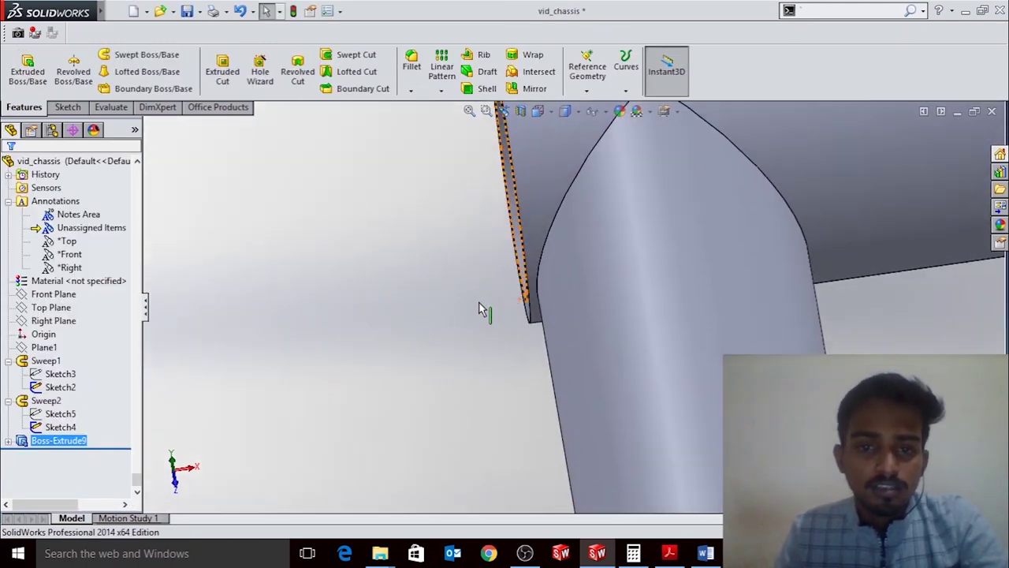
mouse_move(542, 276)
middle_down()
mouse_move(683, 192)
mouse_move(725, 293)
mouse_move(650, 380)
middle_up()
scroll(651, 386, up, 3)
scroll(599, 340, up, 2)
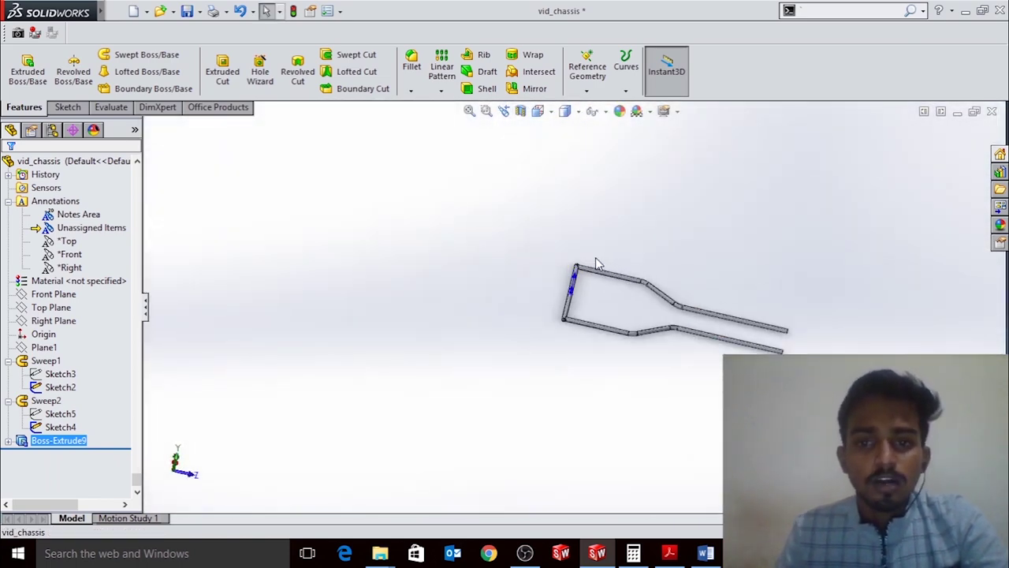
scroll(554, 299, down, 4)
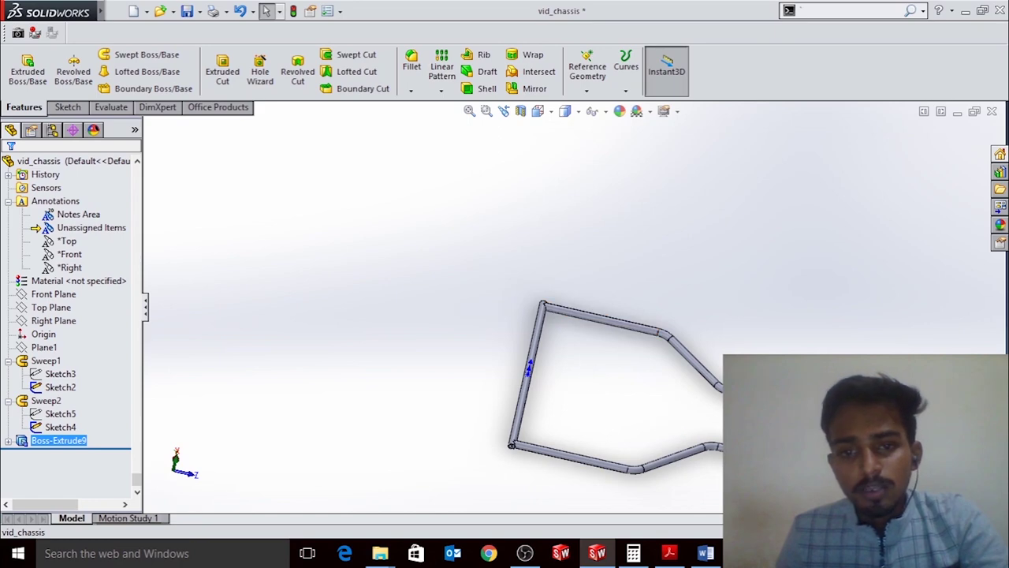
middle_drag(661, 426, 827, 274)
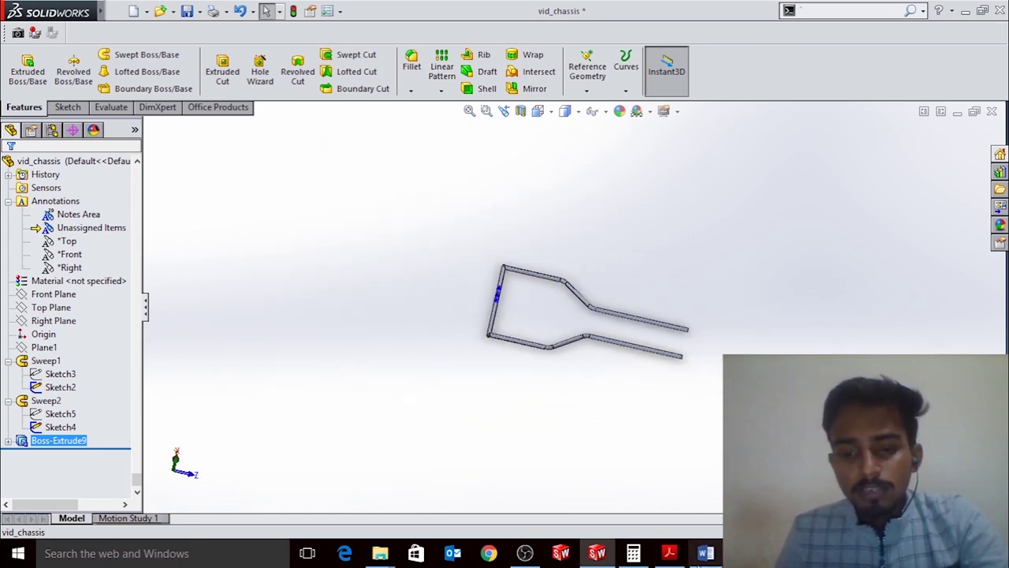
click(670, 553)
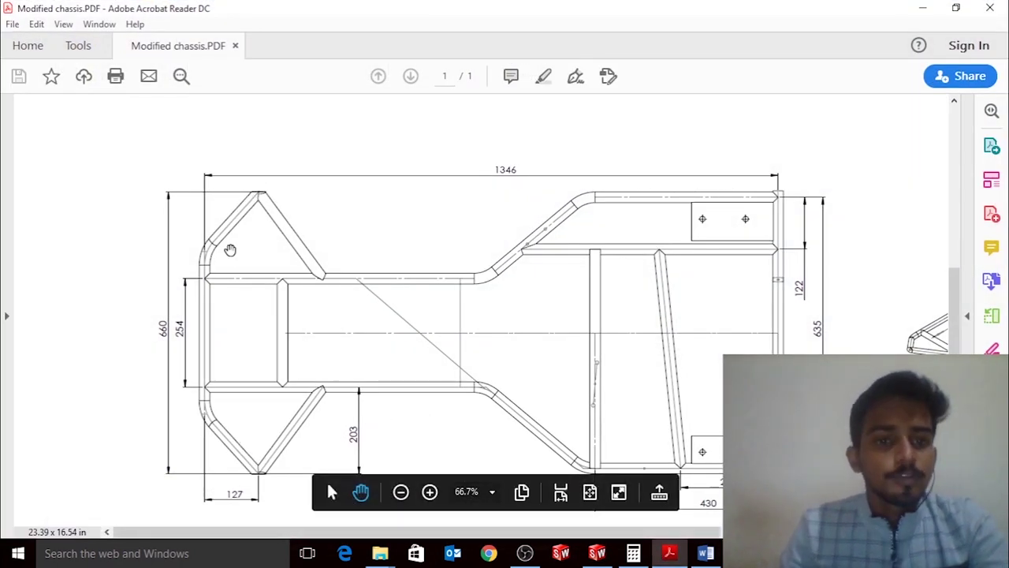
Scroll through the Modified chassis.PDF views and dimensions, then Alt+Tab back to SolidWorks
scroll(413, 230, up, 1)
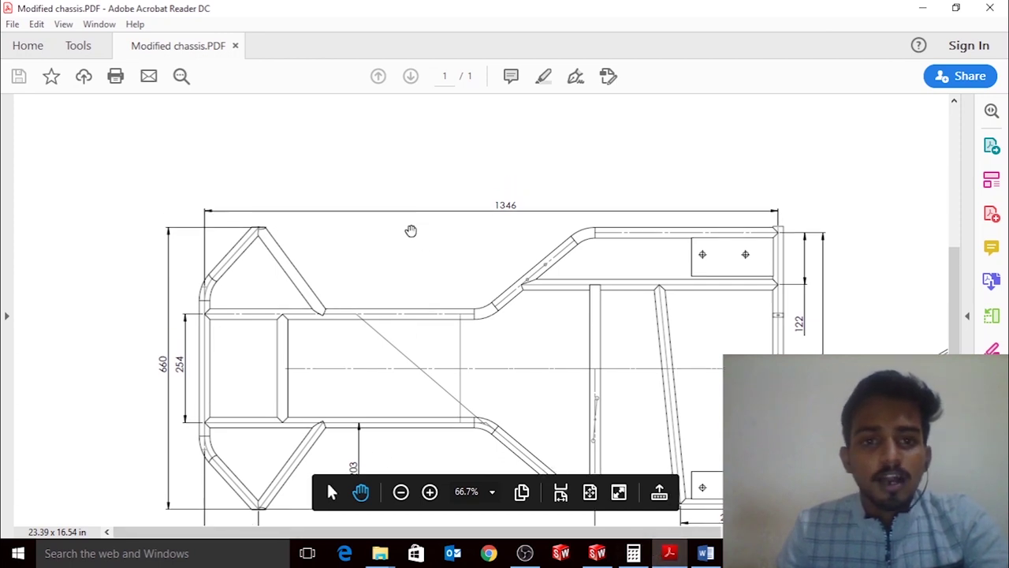
scroll(378, 182, up, 1)
scroll(202, 216, up, 3)
scroll(721, 194, right, 3)
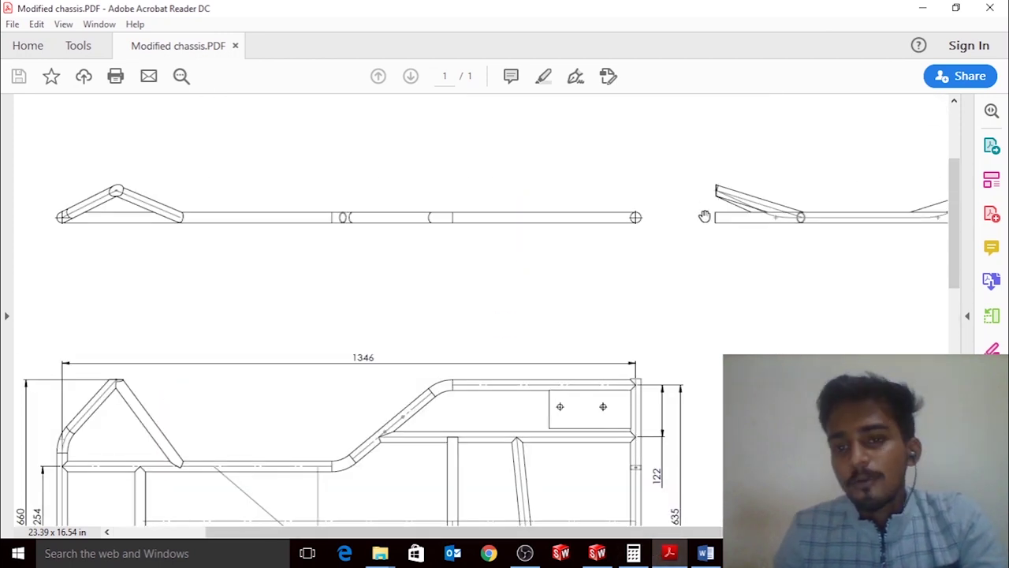
scroll(781, 224, left, 3)
scroll(298, 98, down, 3)
scroll(329, 309, down, 4)
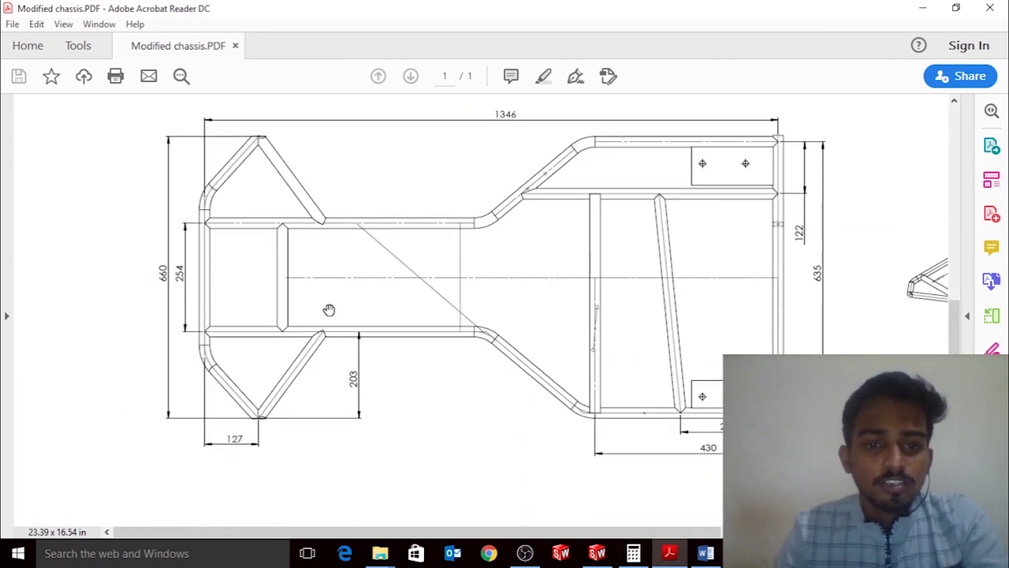
scroll(253, 376, down, 2)
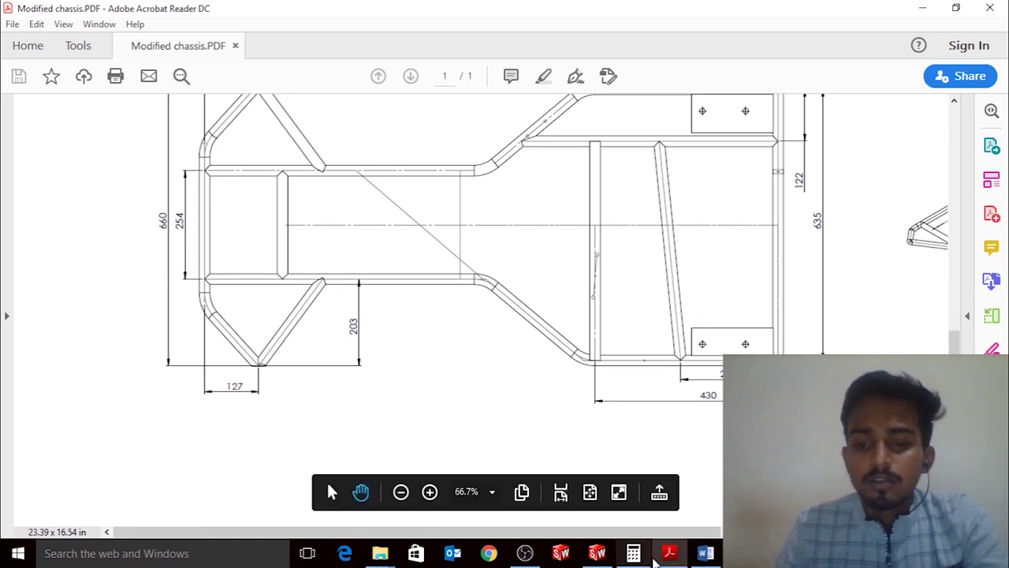
key(alt+Tab)
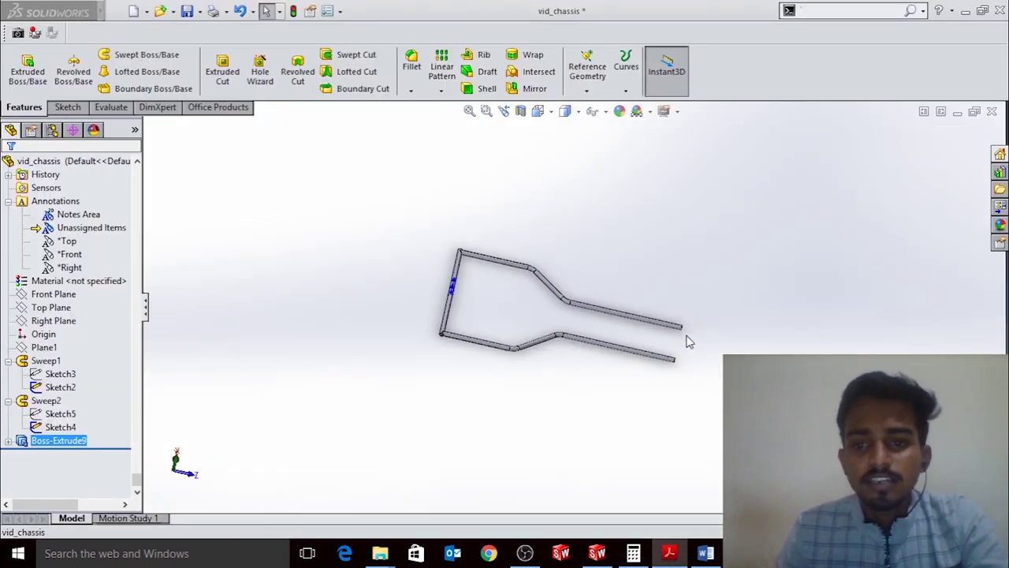
Look over the sketch type options and orbit the chassis to a new viewing angle
scroll(631, 351, down, 5)
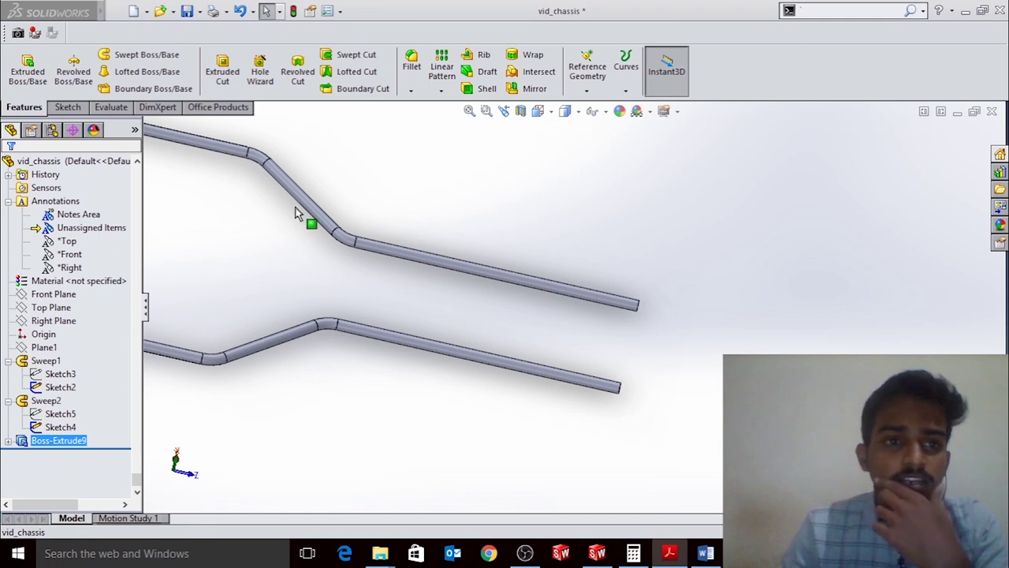
click(79, 108)
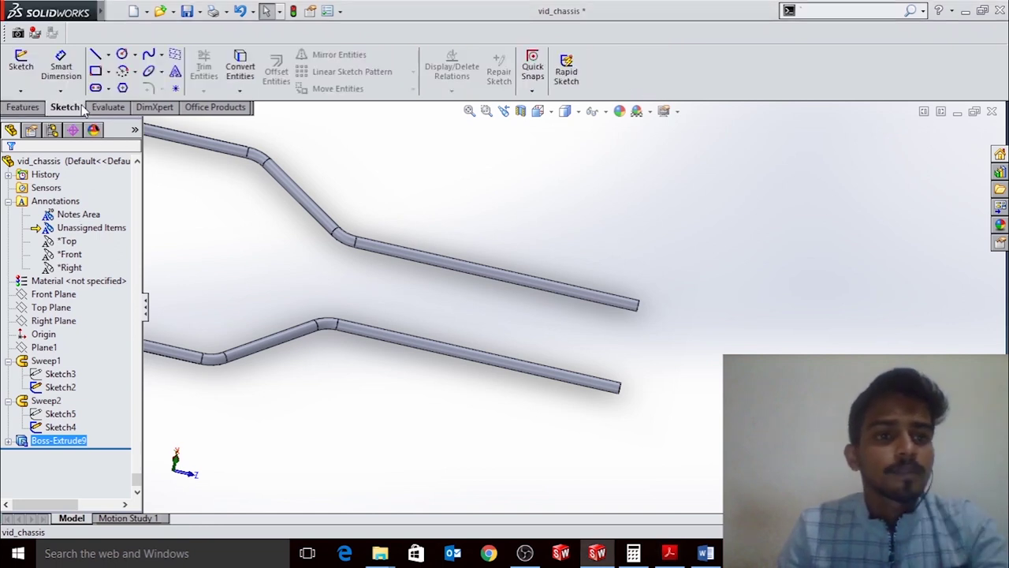
click(21, 90)
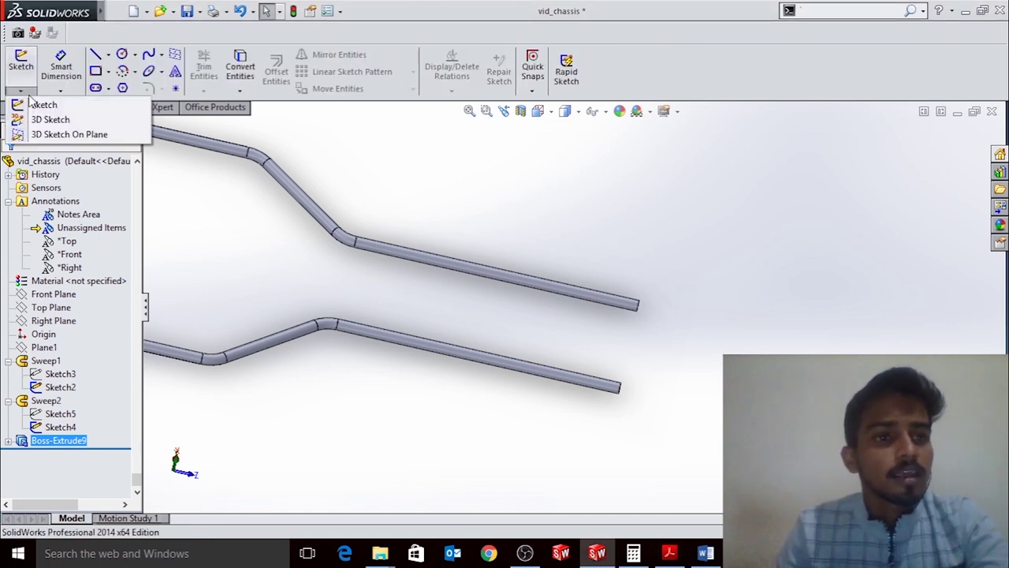
click(441, 174)
scroll(543, 196, up, 3)
scroll(562, 309, up, 1)
scroll(562, 309, down, 1)
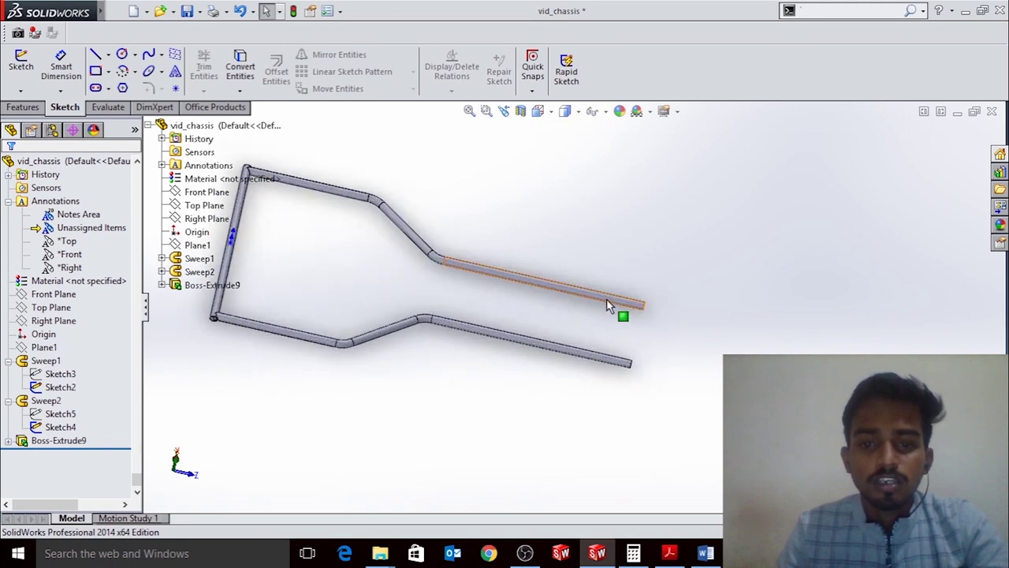
scroll(601, 214, up, 2)
scroll(621, 213, up, 1)
mouse_move(621, 213)
middle_down()
mouse_move(525, 293)
mouse_move(541, 261)
mouse_move(421, 257)
mouse_move(460, 319)
middle_up()
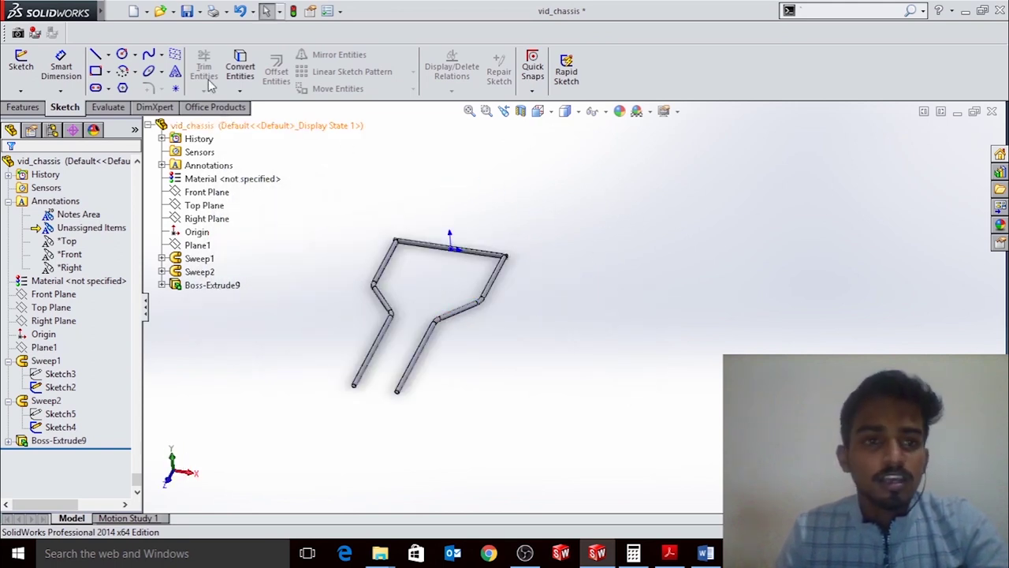
Create Plane8 from the side tube's end face, offset 127 mm inward with Flip
click(24, 107)
click(587, 89)
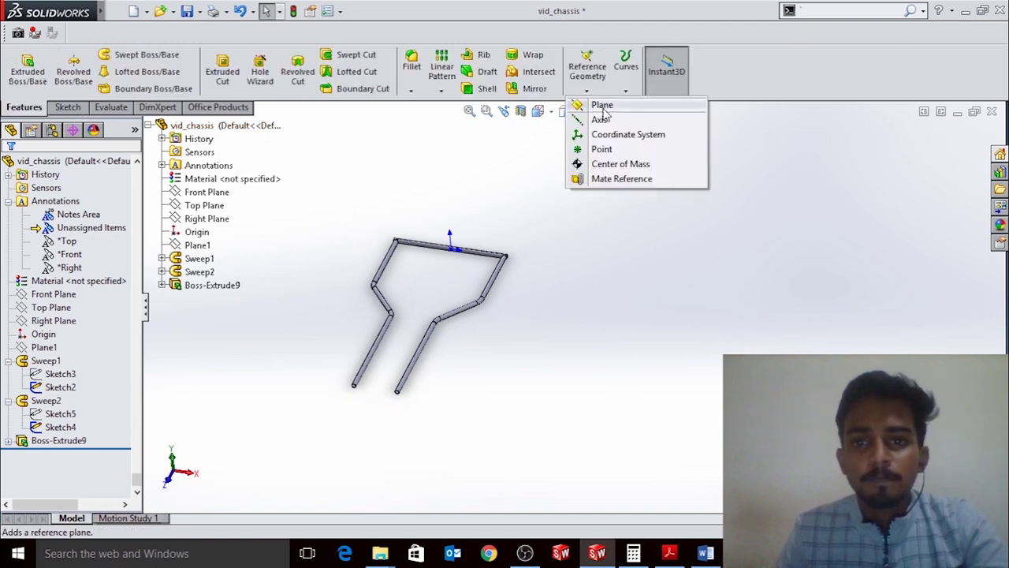
click(605, 103)
click(669, 553)
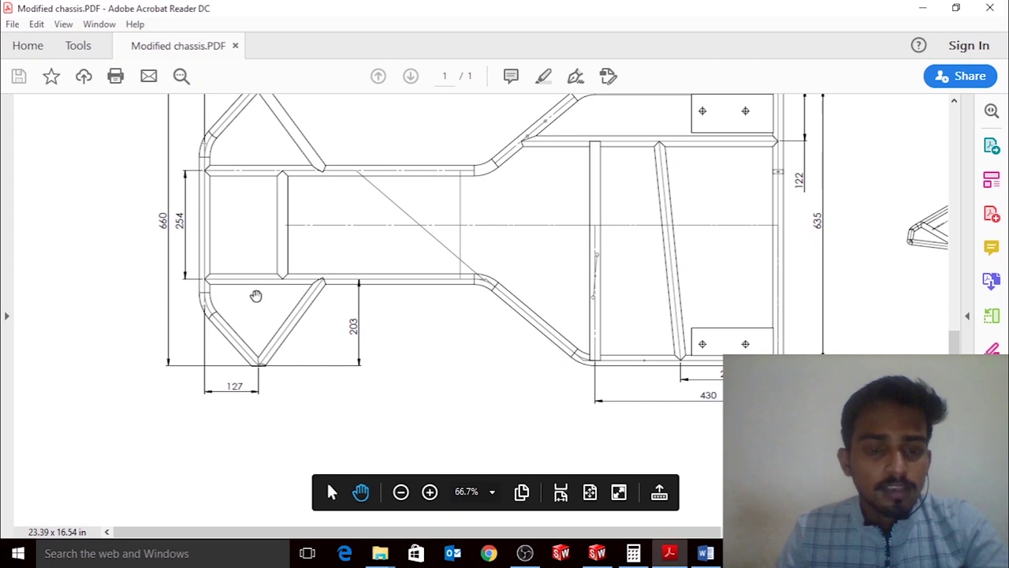
click(923, 7)
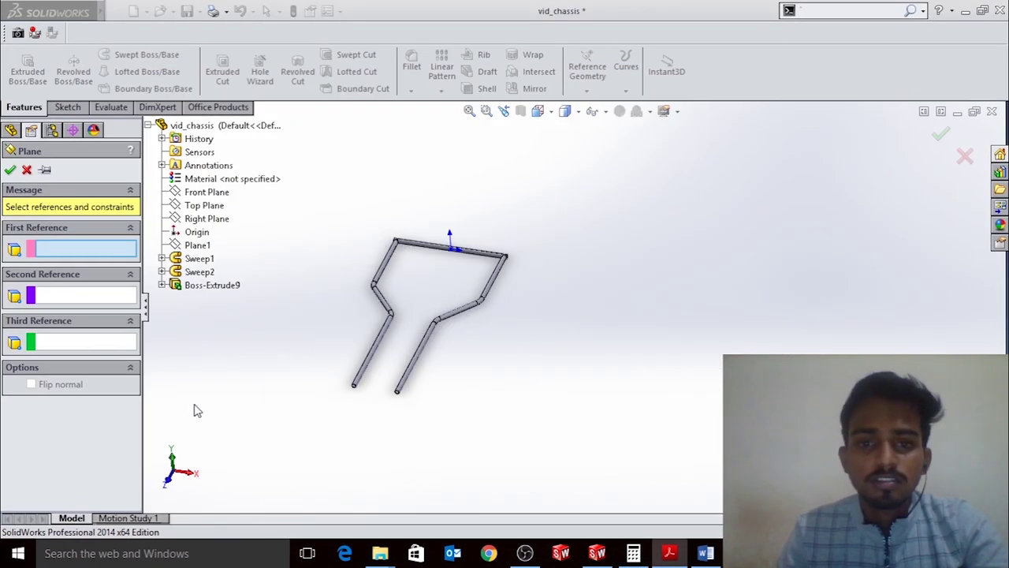
scroll(411, 371, down, 5)
scroll(417, 376, down, 5)
scroll(450, 339, down, 3)
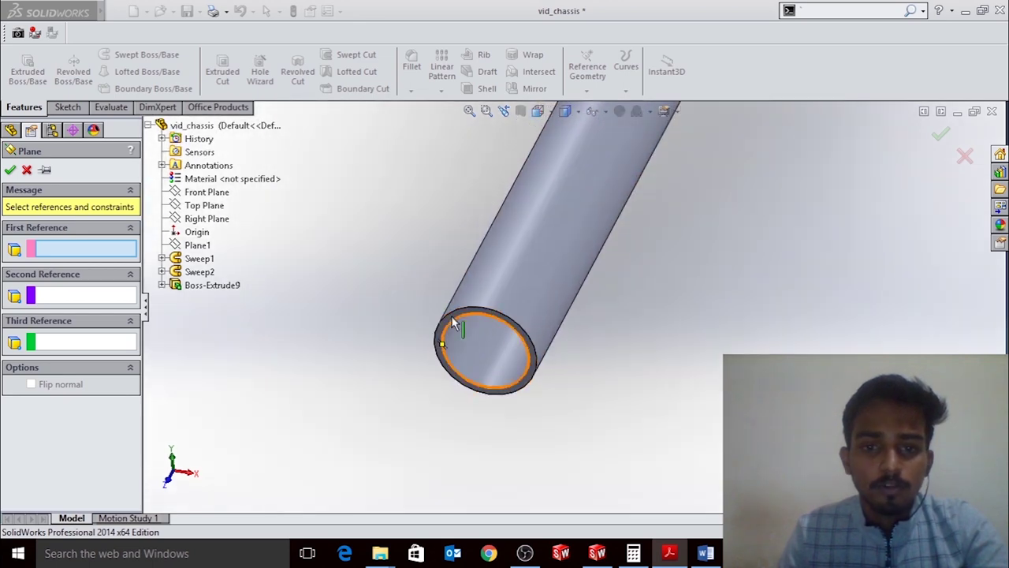
click(450, 324)
scroll(533, 316, up, 5)
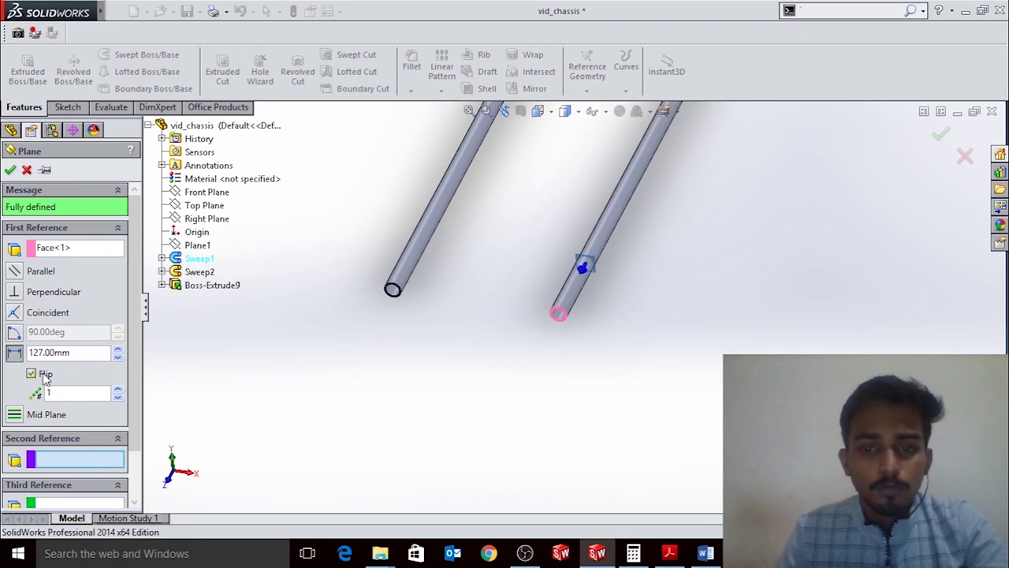
click(10, 169)
Start a sketch on Plane8 and draw a triangle of brace centrelines from the tube centre
scroll(608, 281, down, 3)
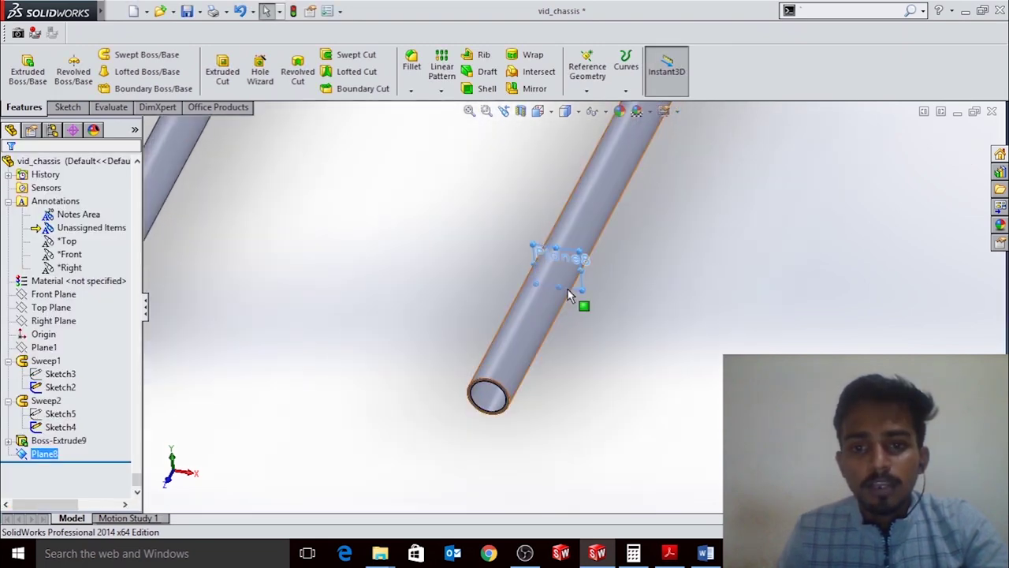
scroll(581, 302, down, 3)
click(45, 455)
click(53, 427)
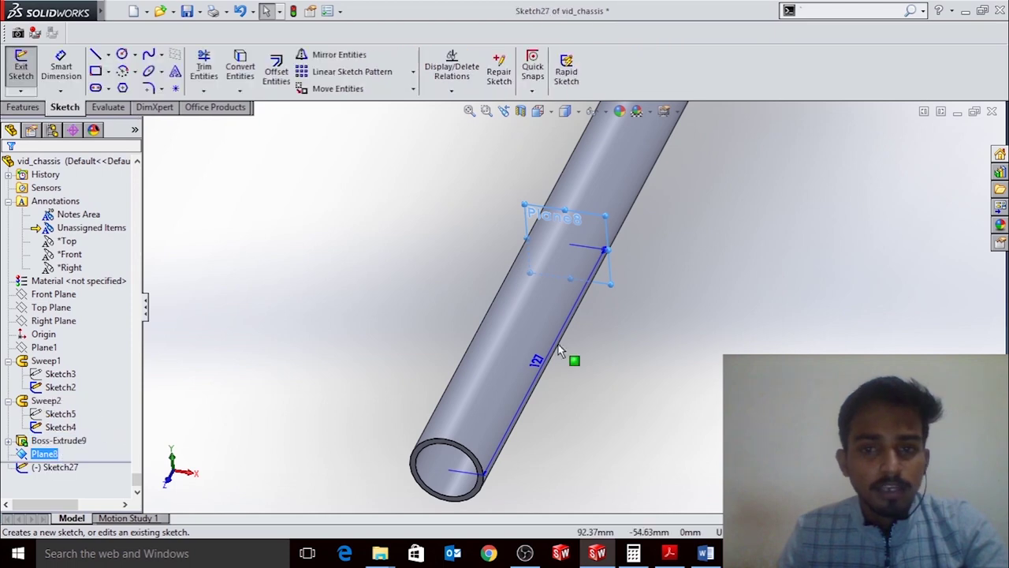
click(108, 54)
click(122, 82)
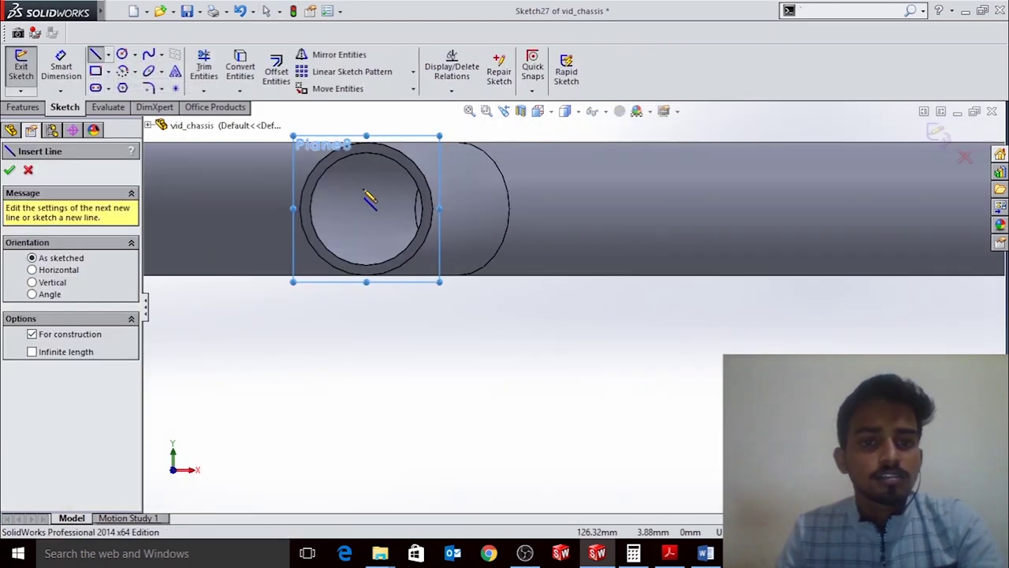
click(366, 208)
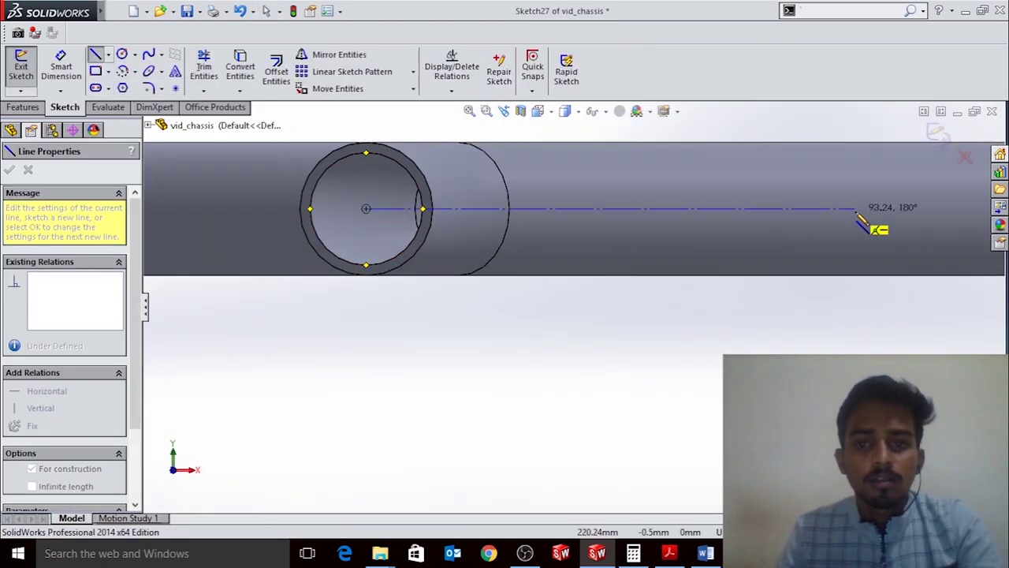
scroll(867, 225, up, 3)
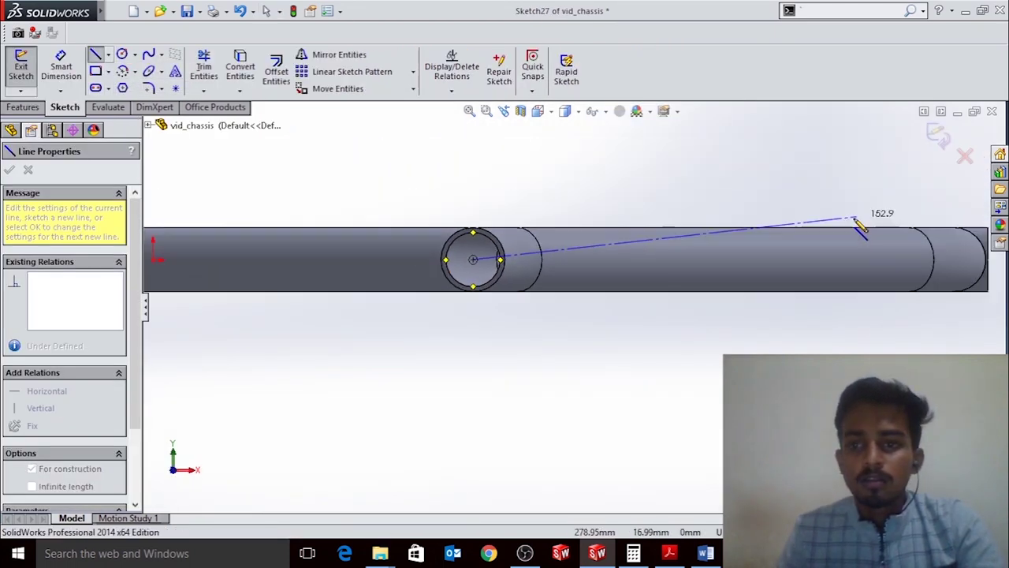
click(899, 262)
scroll(867, 228, up, 3)
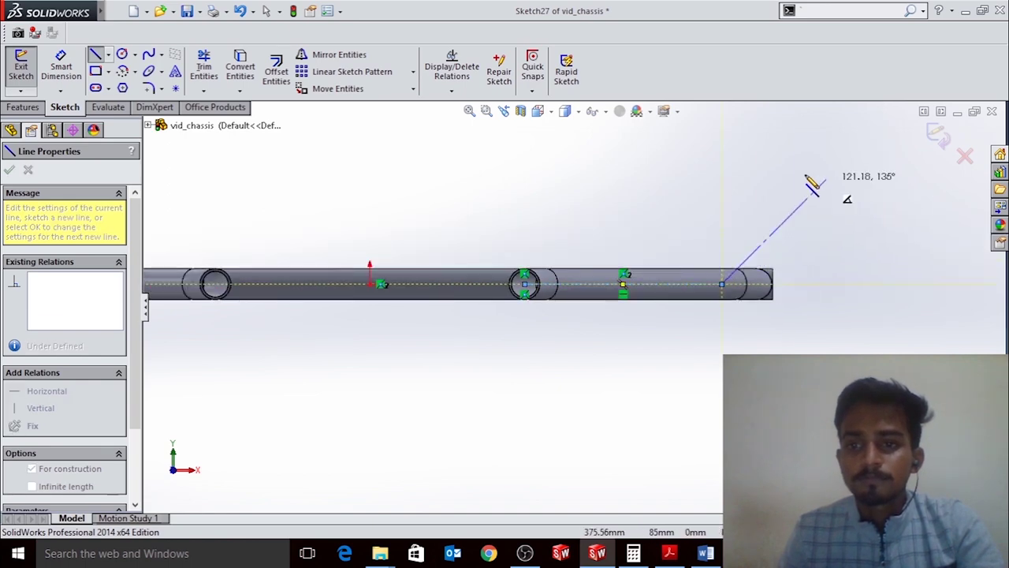
click(721, 150)
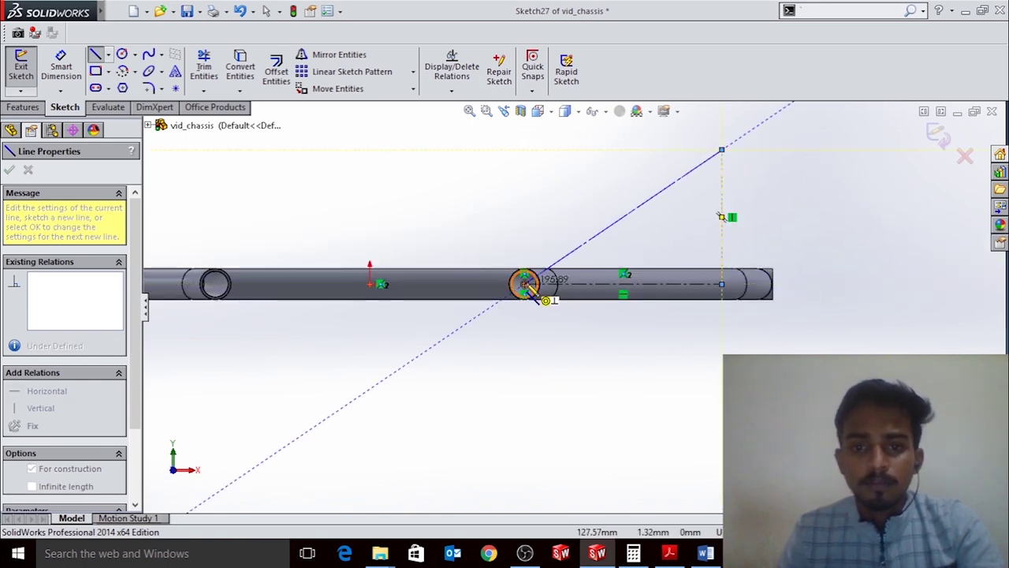
click(525, 284)
key(Escape)
Dimension the brace centrelines to 64 mm high and 203 mm long, checking the PDF drawing
click(61, 67)
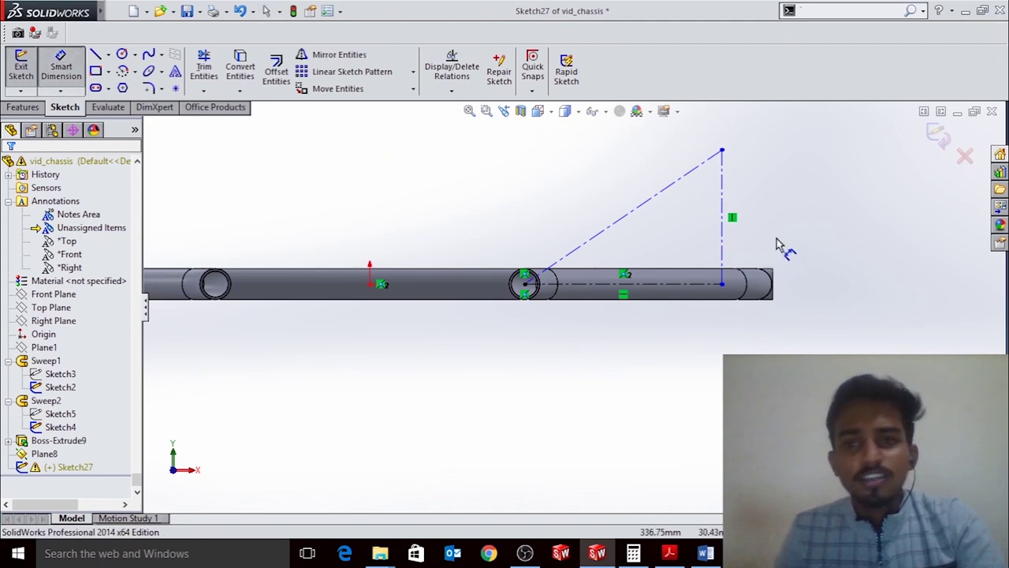
click(722, 201)
click(863, 213)
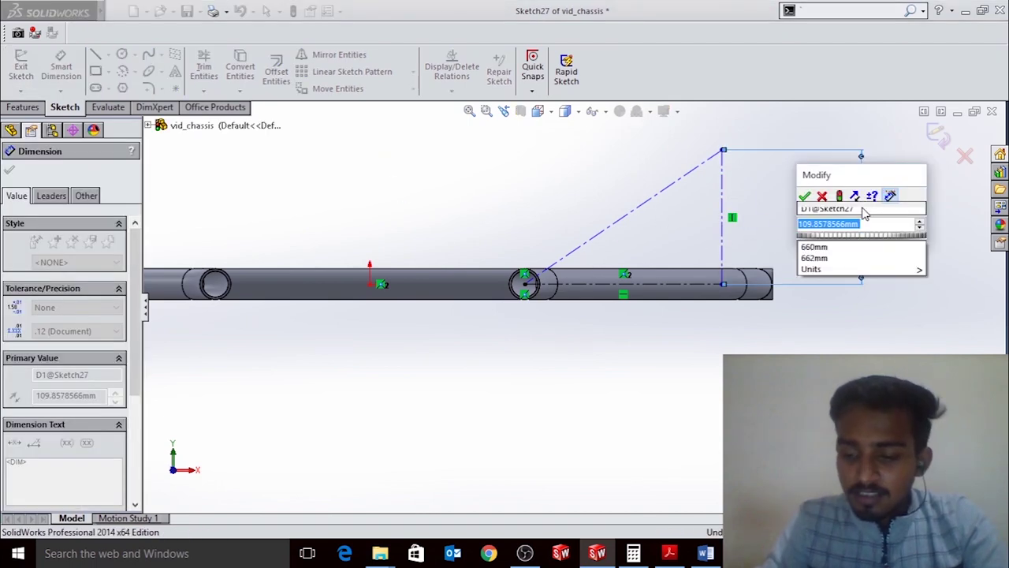
text(63.)
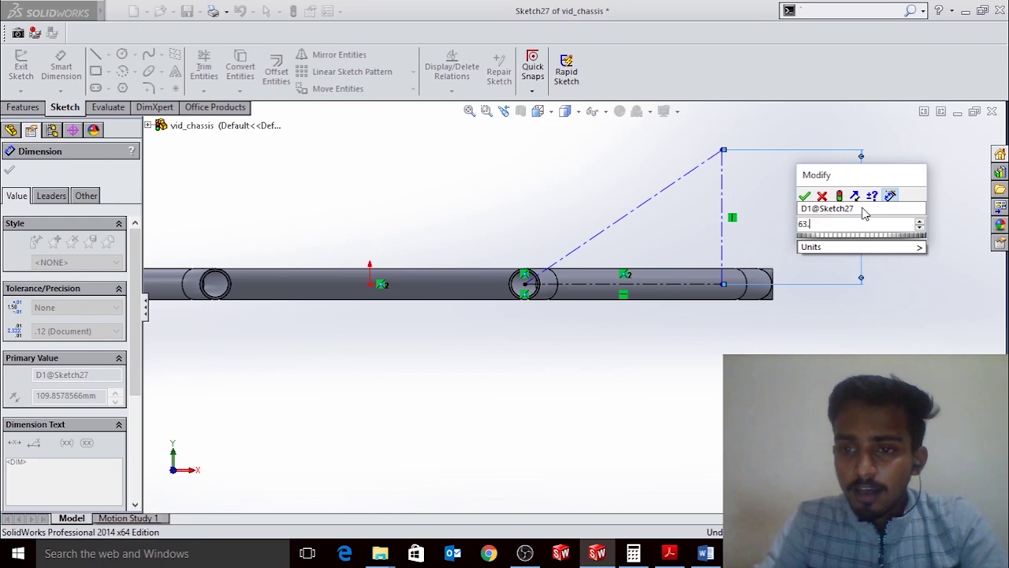
key(BackSpace)
text(4)
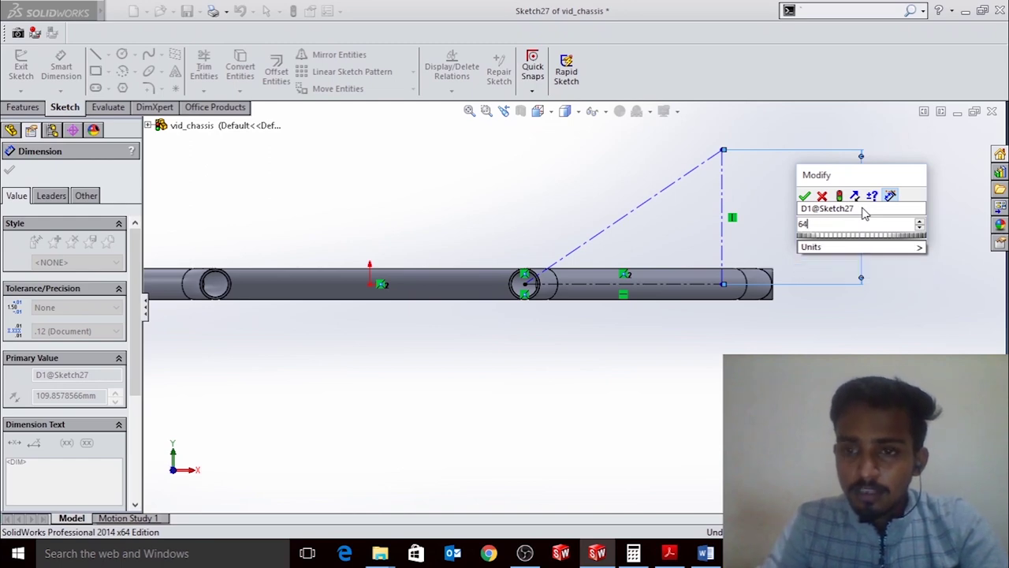
key(Return)
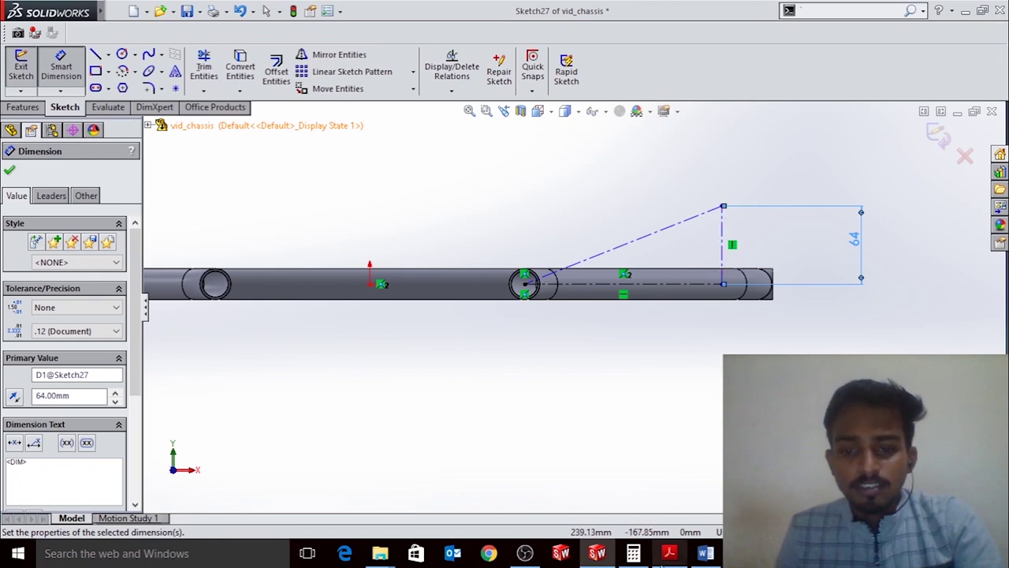
click(668, 554)
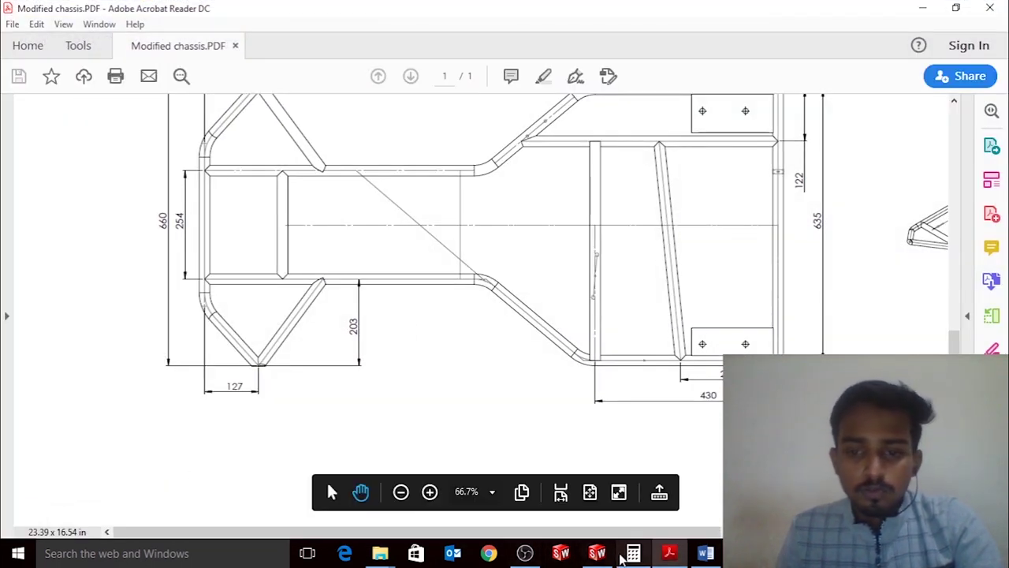
click(597, 553)
click(660, 356)
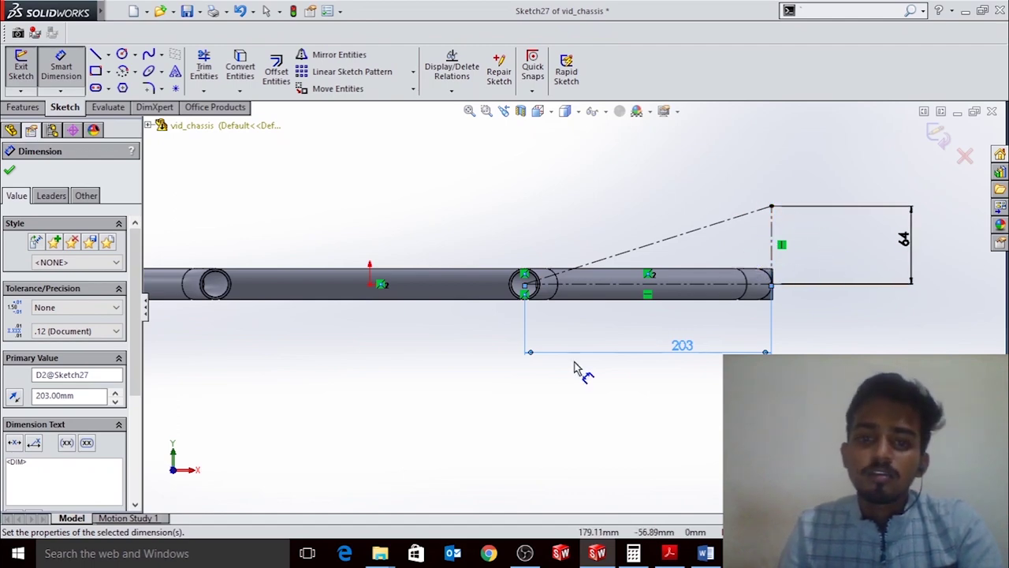
click(669, 553)
scroll(262, 444, up, 5)
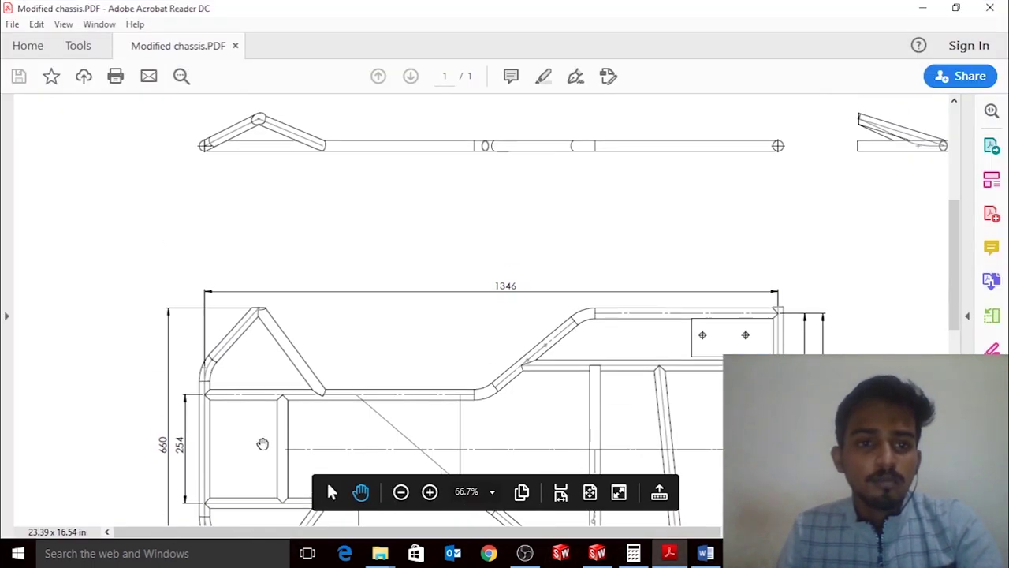
scroll(262, 444, up, 2)
click(597, 553)
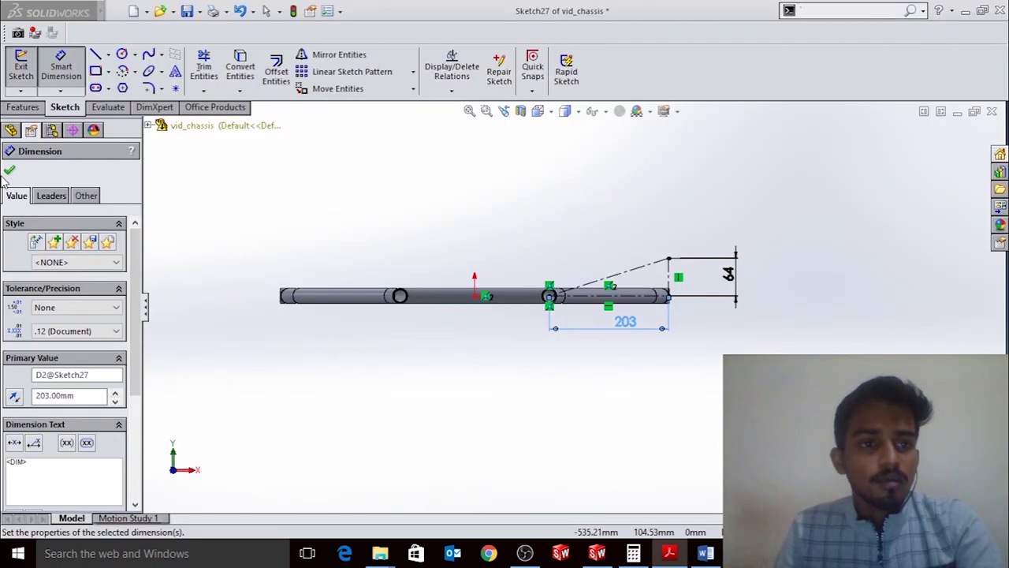
click(10, 170)
Mirror the brace centrelines to the other end and exit Sketch27
scroll(562, 294, up, 1)
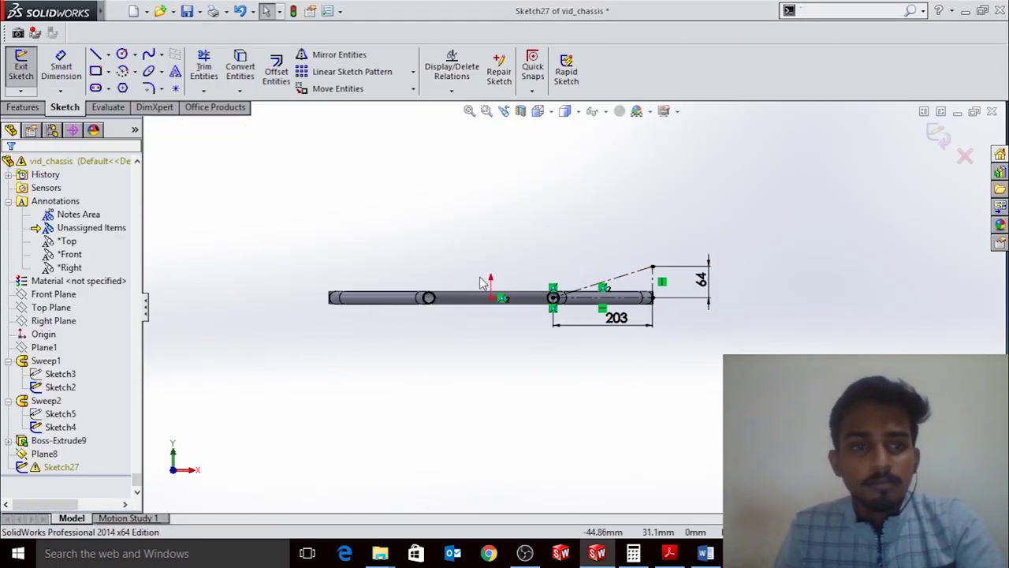
click(108, 54)
click(126, 84)
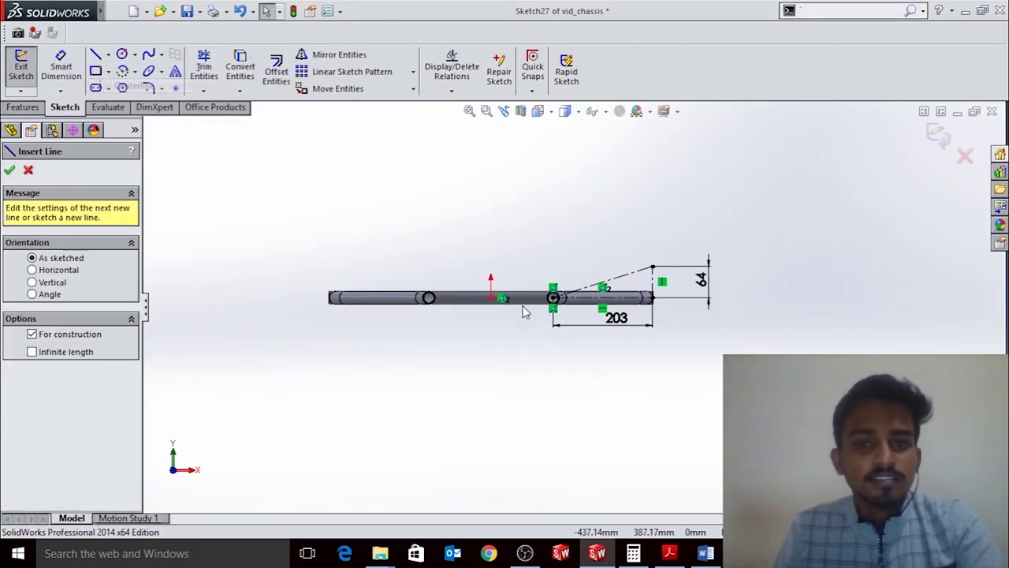
scroll(509, 292, down, 3)
key(Escape)
key(f)
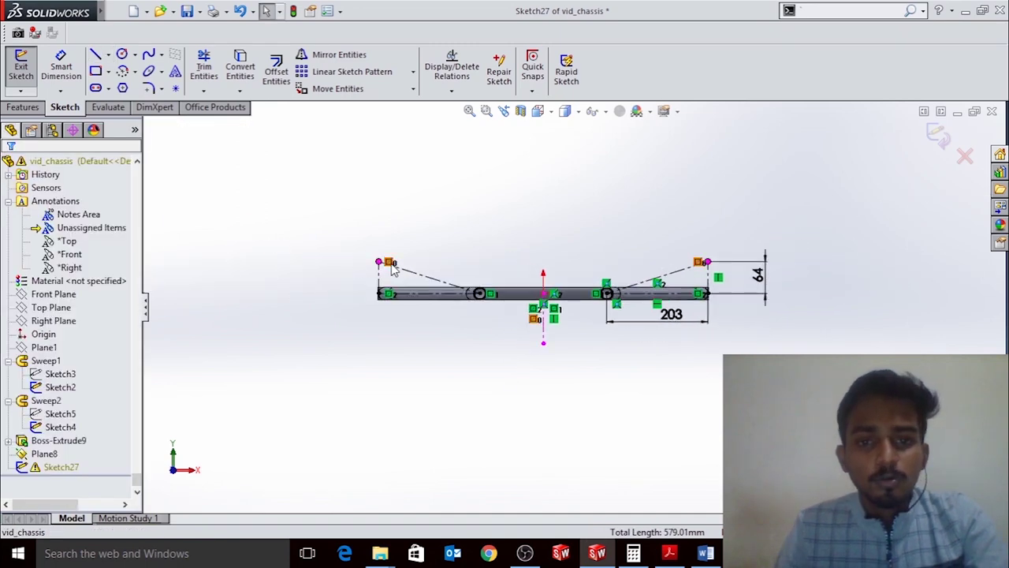
right_drag(891, 236, 937, 164)
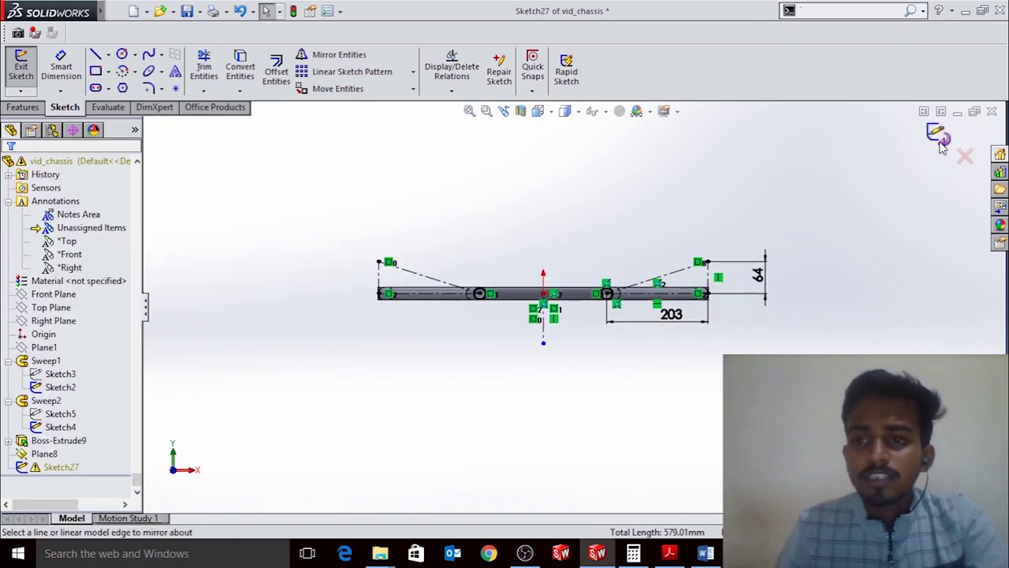
click(941, 142)
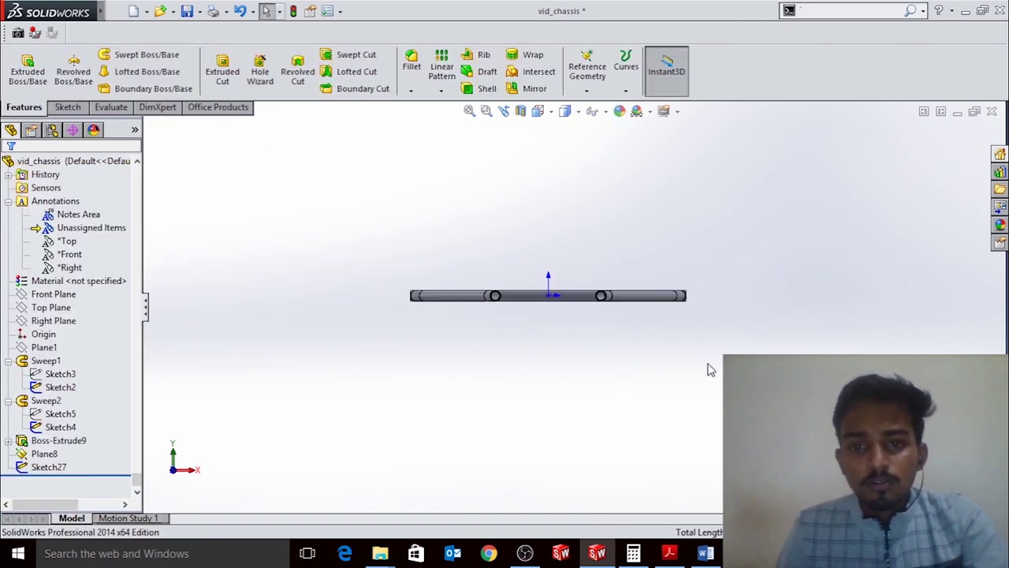
Orbit to the whole tube frame and turn on sketch visibility in the model view
middle_drag(604, 228, 606, 126)
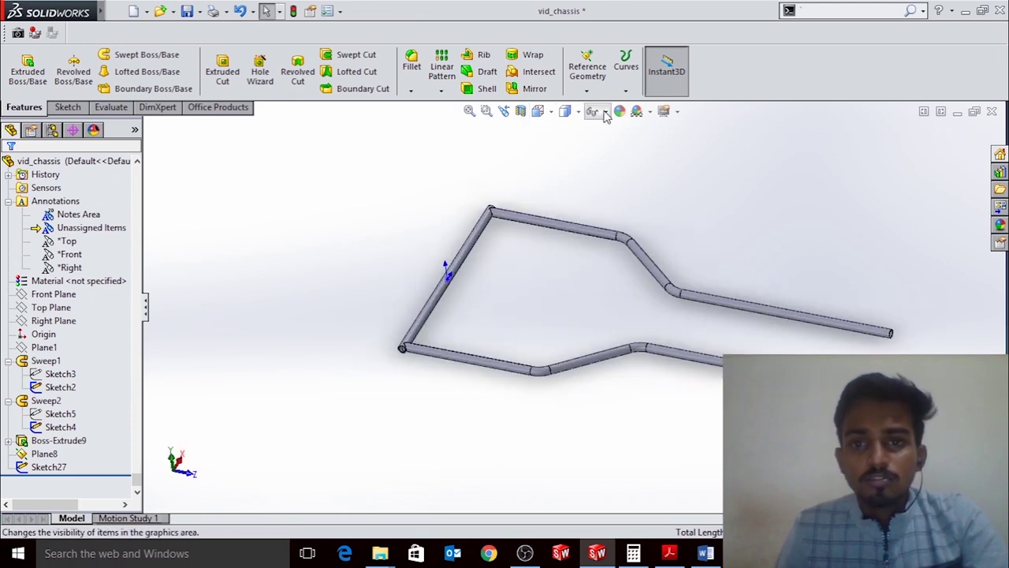
click(606, 114)
click(596, 223)
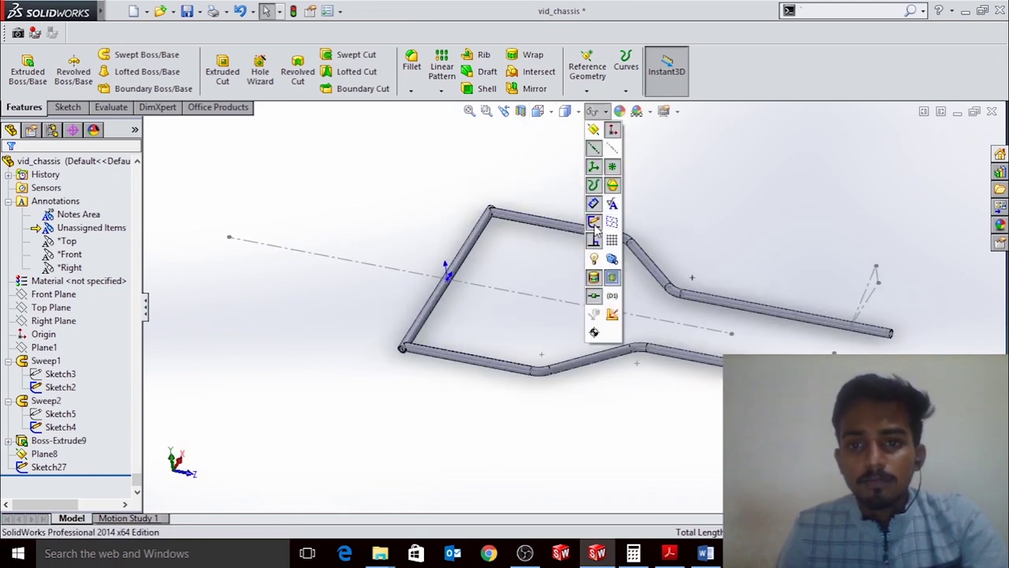
scroll(828, 398, down, 3)
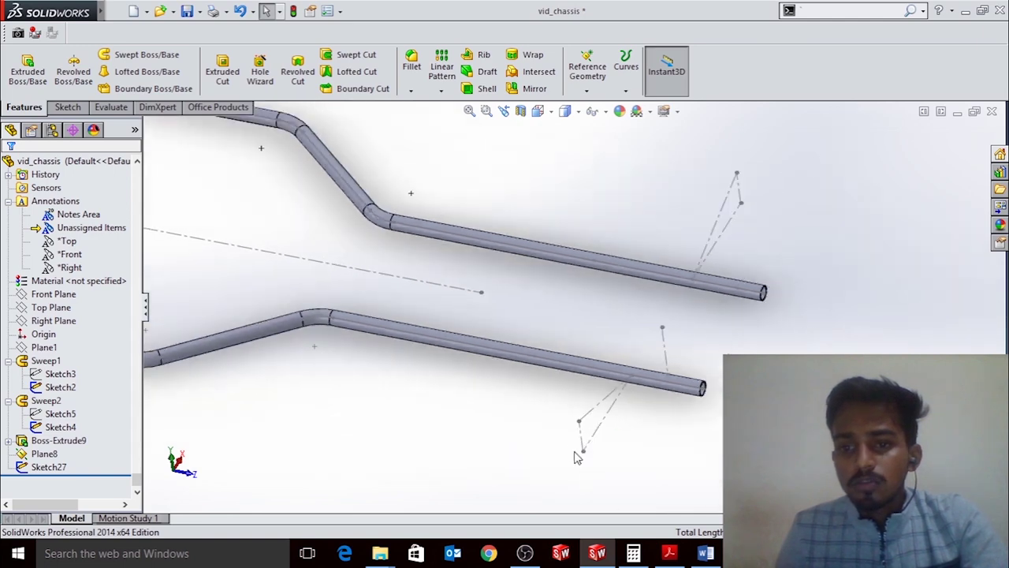
scroll(720, 247, up, 5)
scroll(611, 351, down, 5)
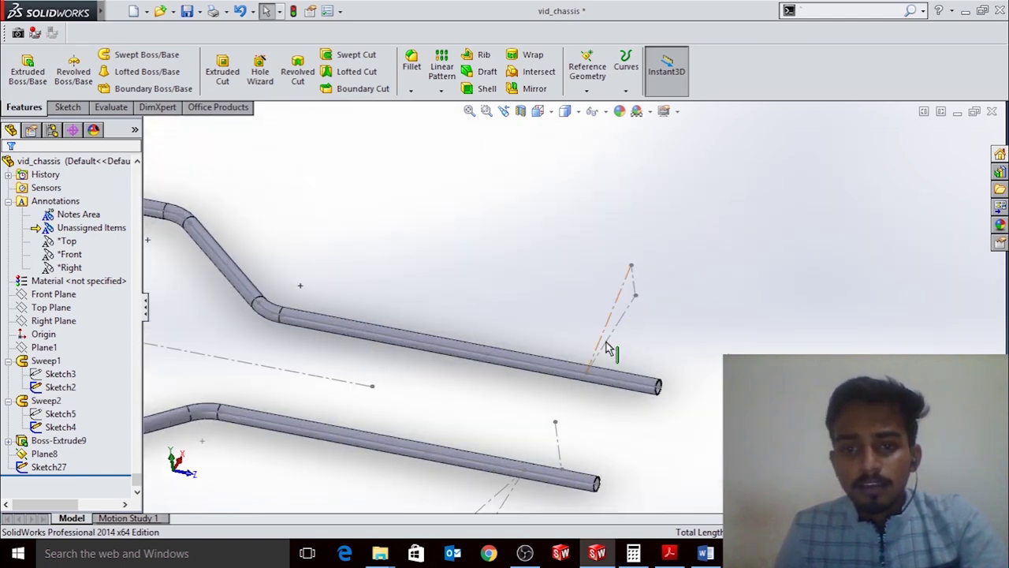
scroll(610, 380, up, 1)
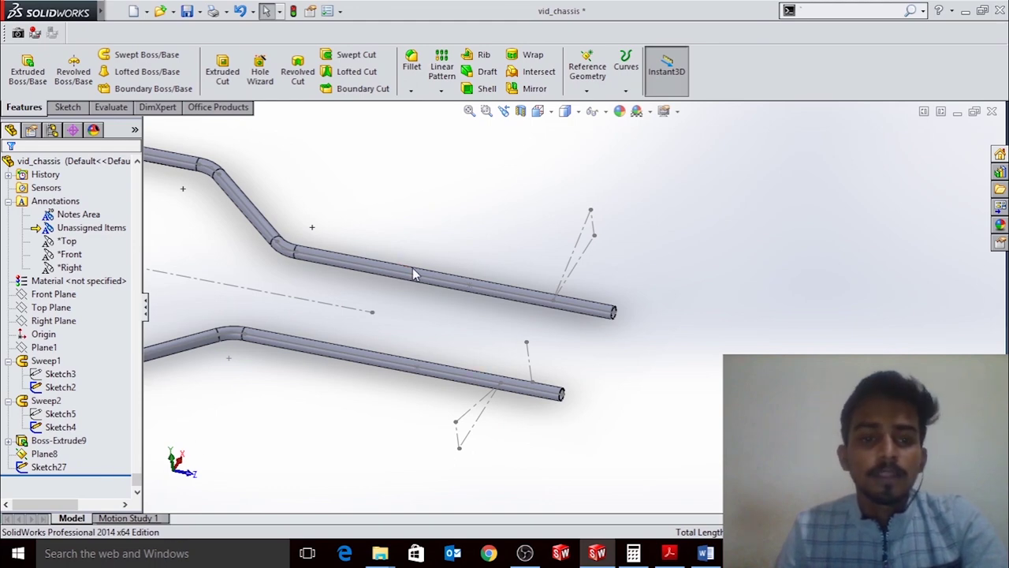
scroll(574, 407, down, 2)
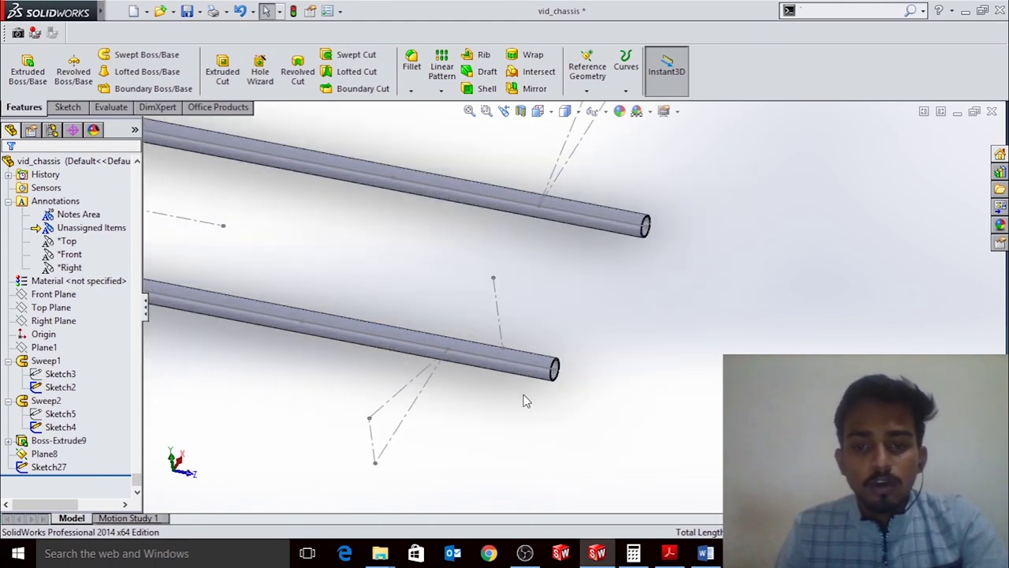
Compare against the chassis PDF drawing, then start Sketch28 on Plane1
click(670, 552)
scroll(261, 375, down, 2)
scroll(304, 200, down, 4)
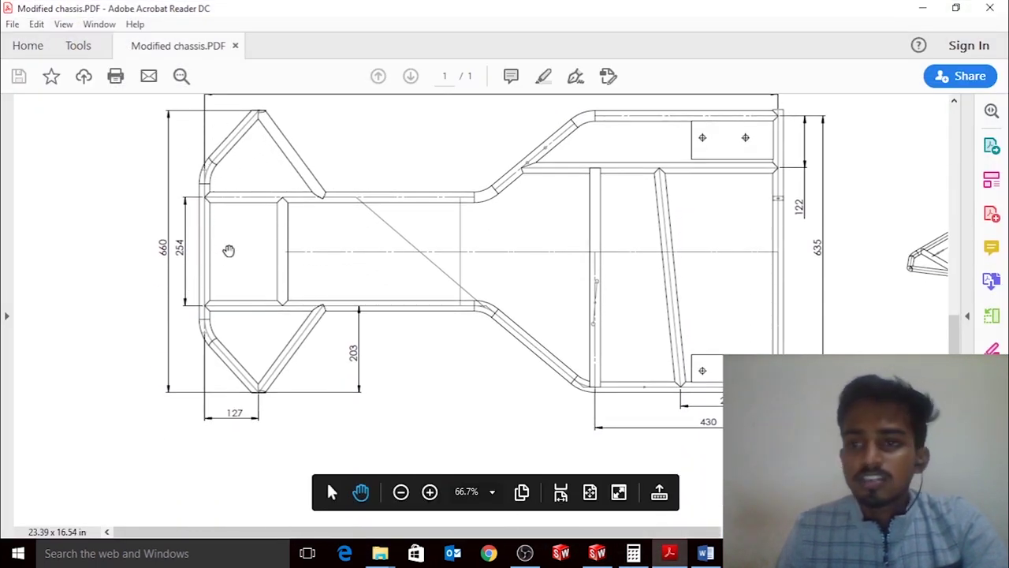
click(923, 8)
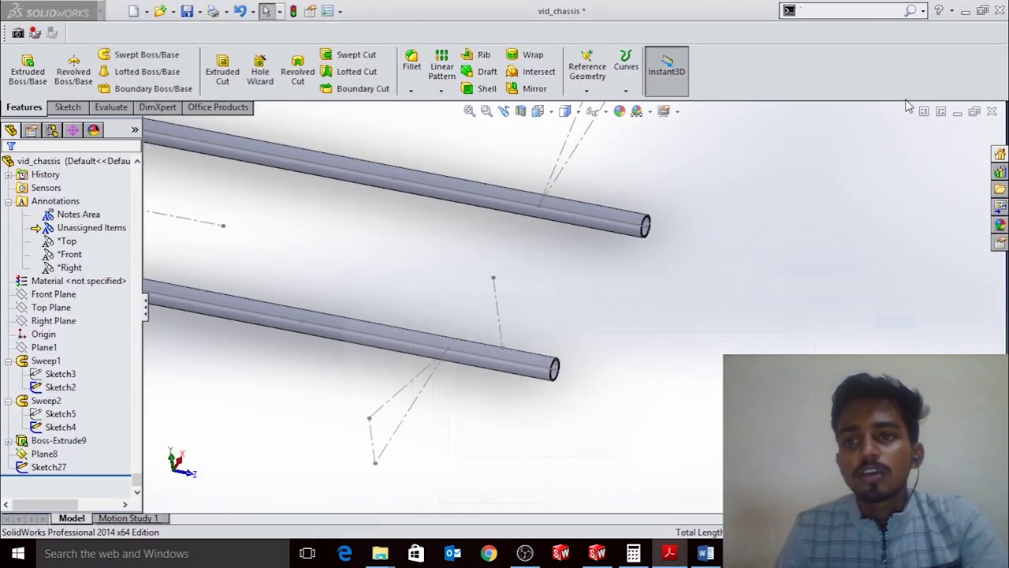
click(75, 335)
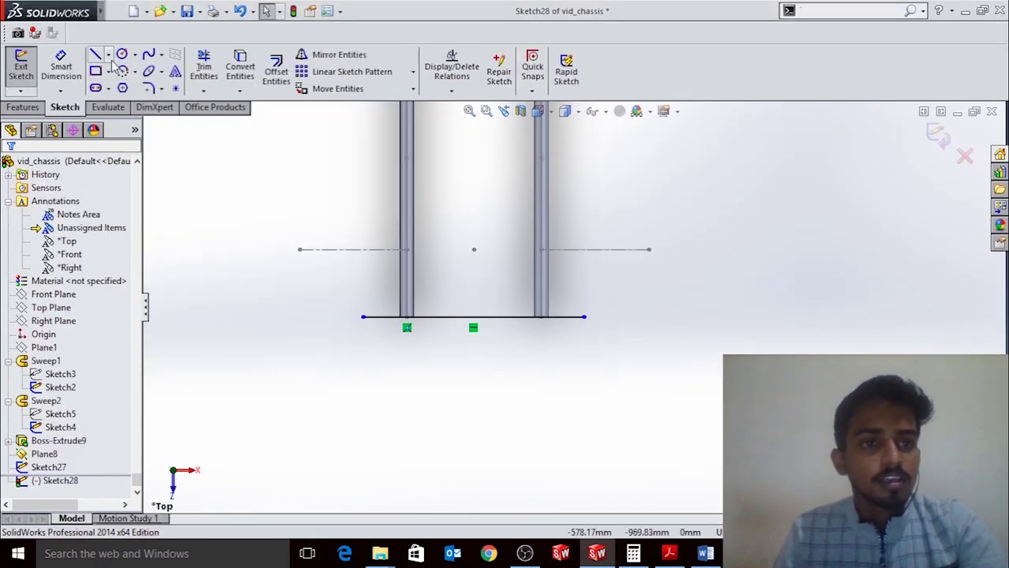
Draw a vertical centreline and make the bottom line's ends symmetric about it
click(108, 55)
click(133, 85)
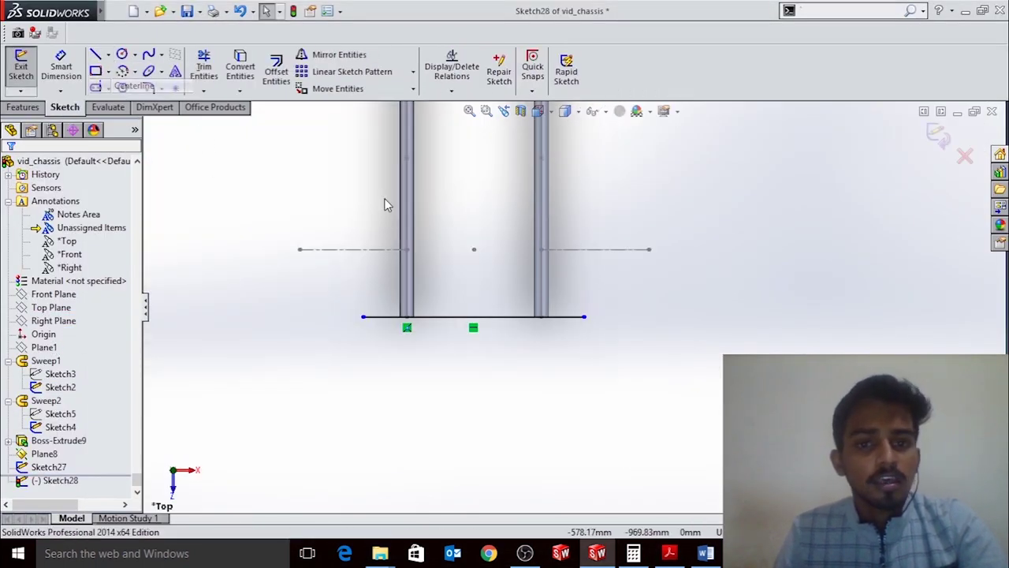
click(474, 250)
click(474, 379)
key(Escape)
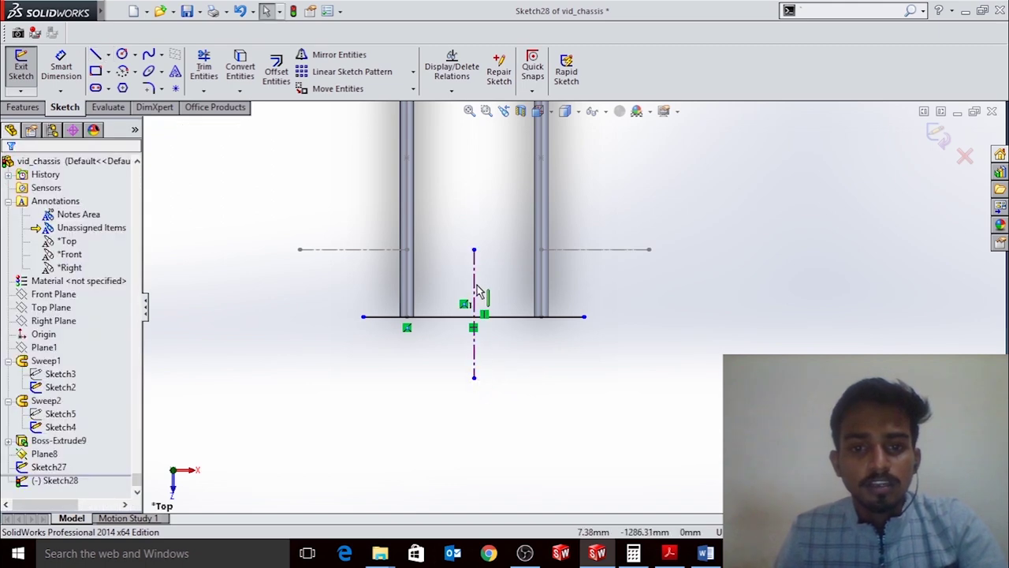
click(362, 317)
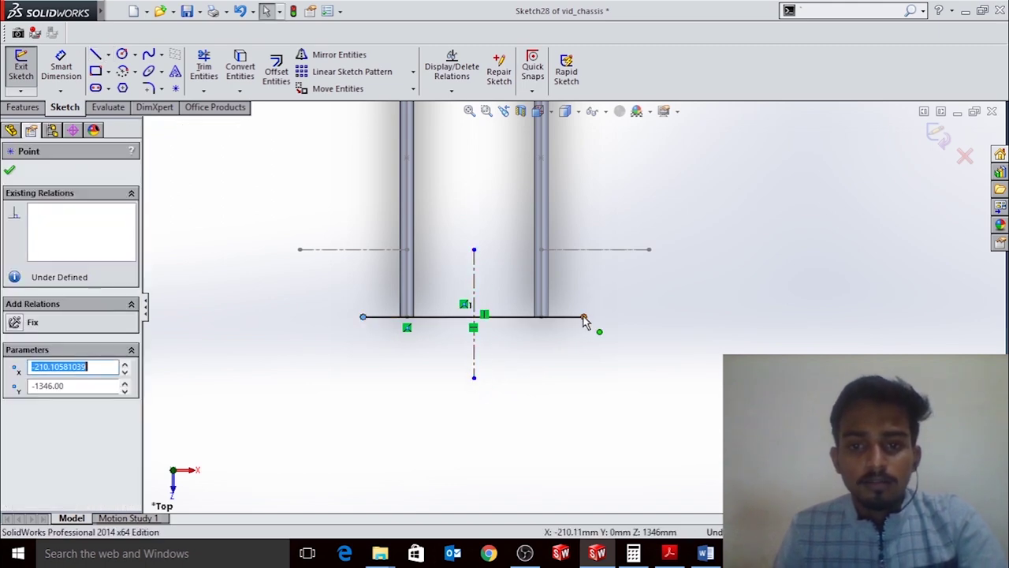
ctrl+click(584, 318)
ctrl+click(473, 286)
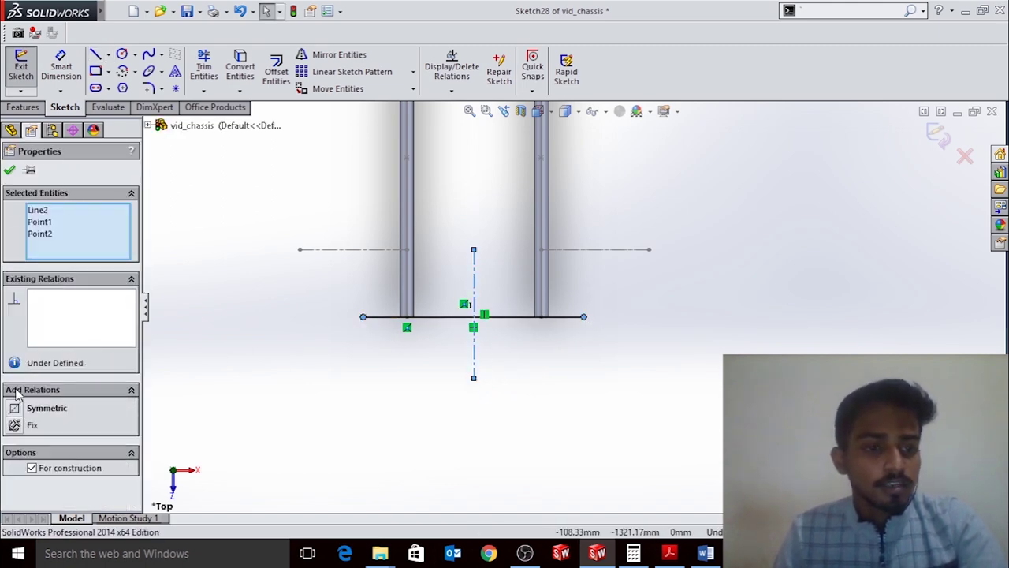
click(9, 170)
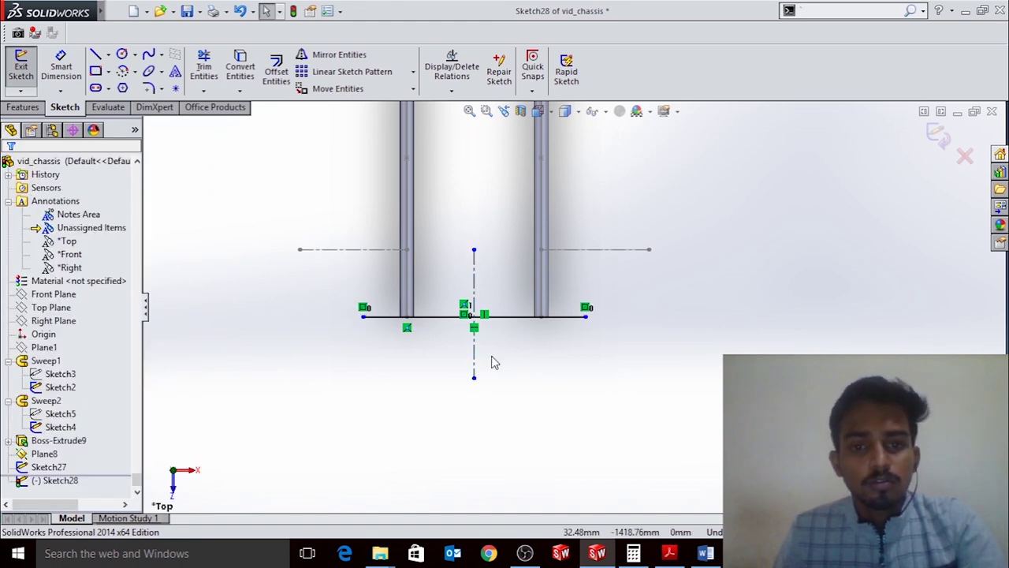
Dimension the bottom line to 300 mm
click(61, 67)
click(384, 317)
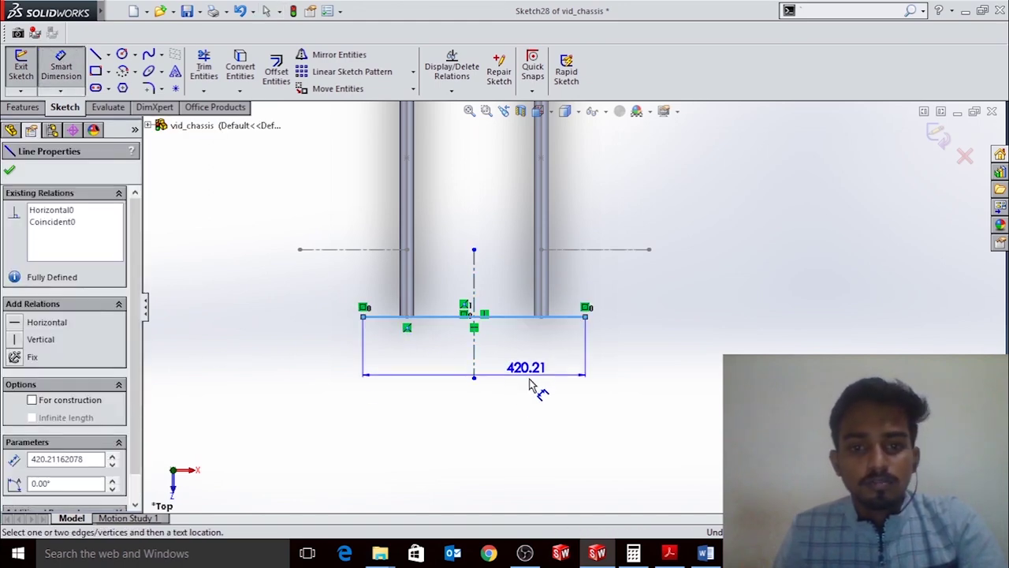
click(527, 415)
text(300)
key(Return)
middle_drag(529, 417, 659, 304)
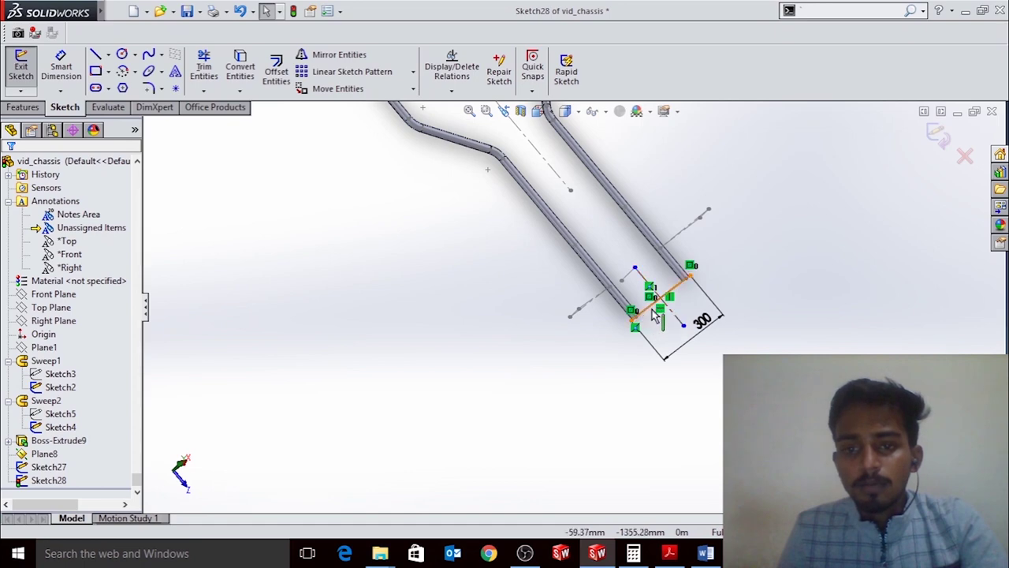
scroll(653, 315, down, 5)
Make the 300 mm line construction geometry and exit Sketch28
click(588, 298)
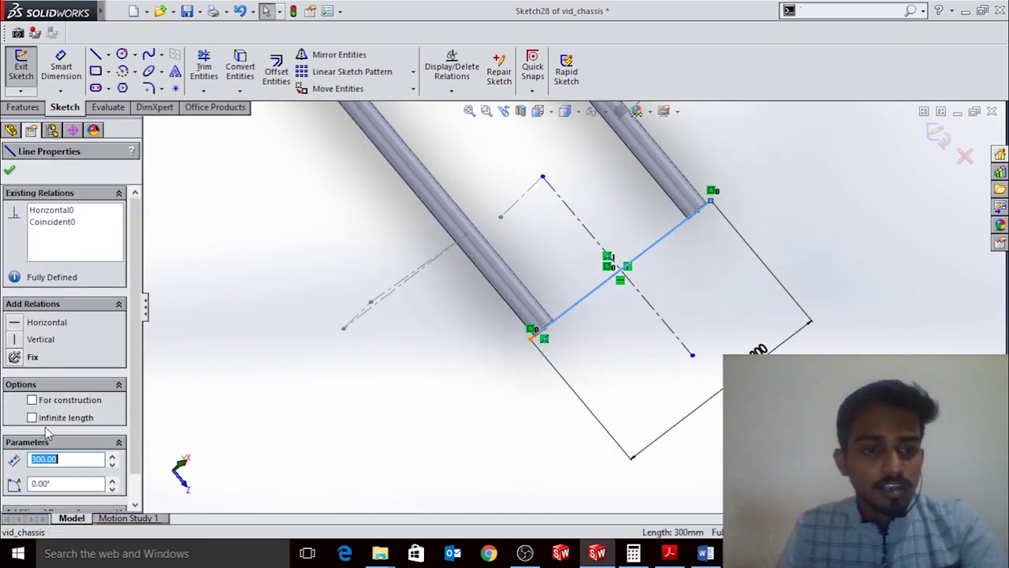
click(33, 401)
click(10, 172)
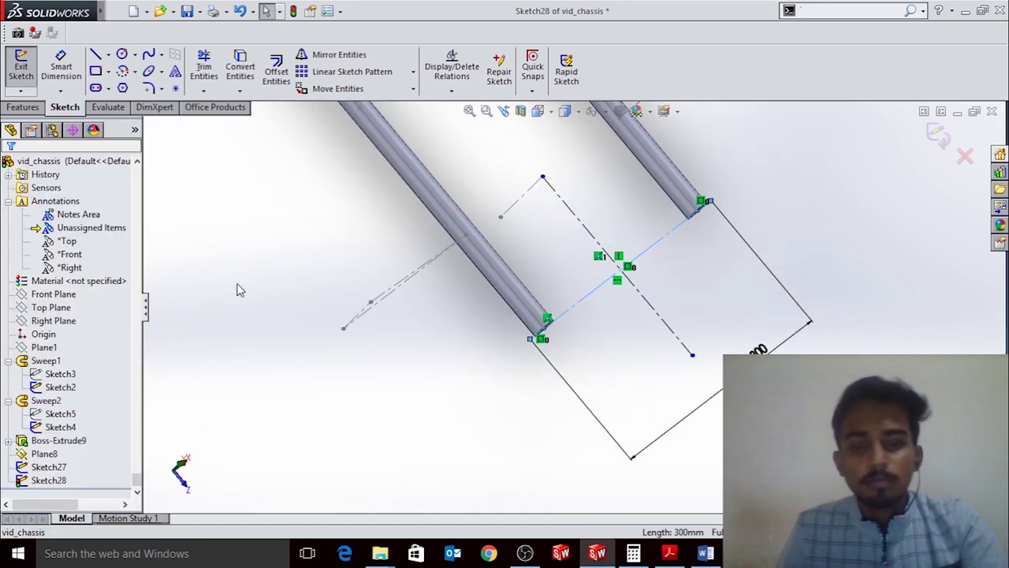
mouse_move(479, 405)
middle_down()
mouse_move(593, 276)
mouse_move(907, 201)
middle_up()
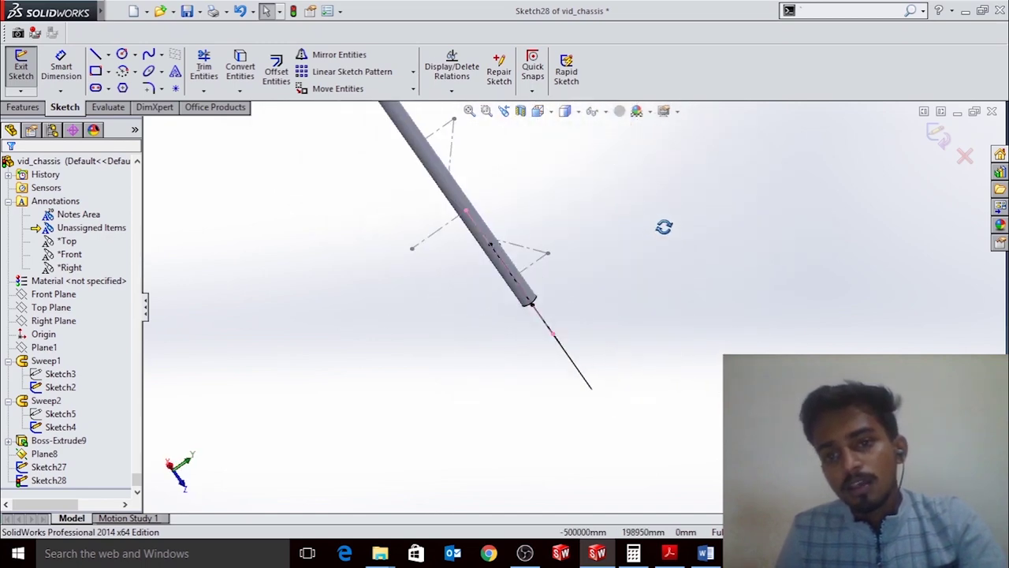
click(941, 143)
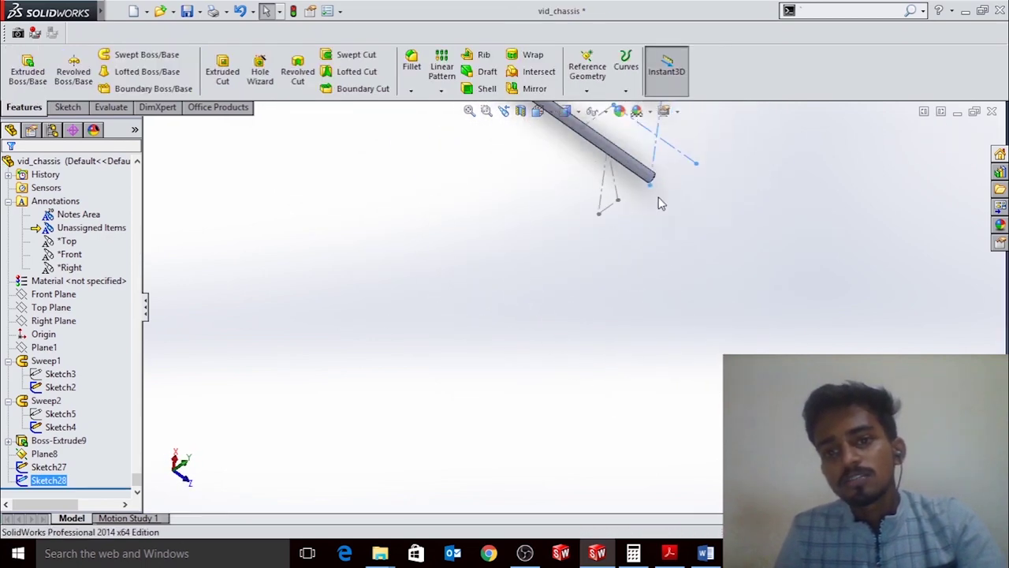
mouse_move(658, 200)
middle_down()
mouse_move(524, 213)
mouse_move(513, 288)
middle_up()
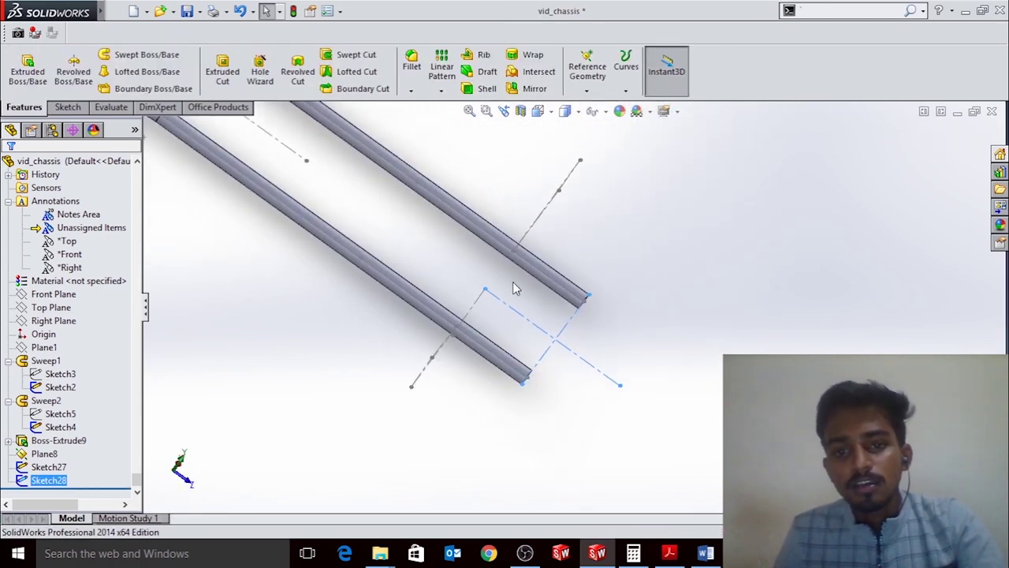
mouse_move(358, 172)
middle_down()
mouse_move(485, 275)
mouse_move(415, 230)
mouse_move(399, 165)
mouse_move(486, 252)
mouse_move(394, 225)
mouse_move(404, 238)
middle_up()
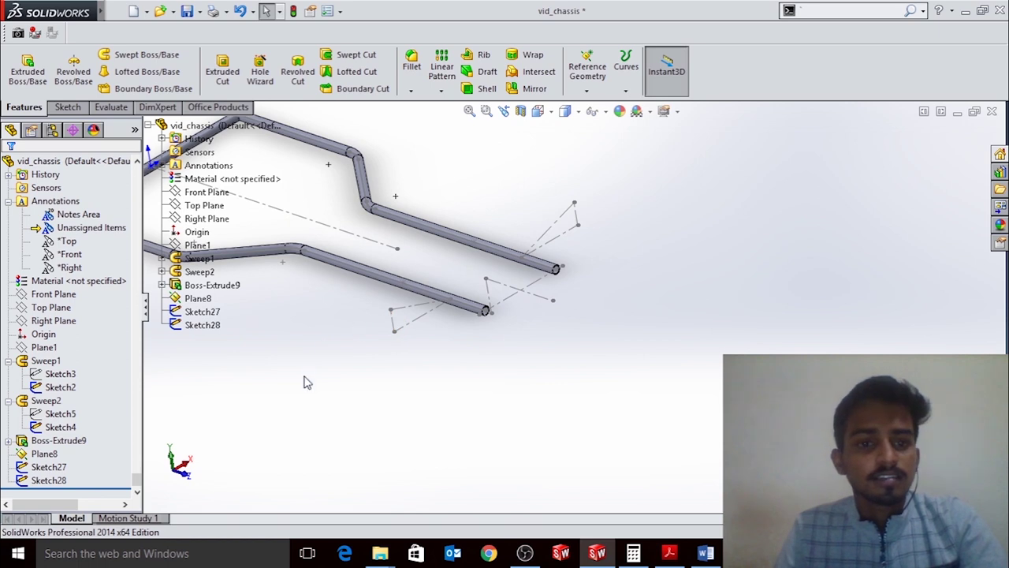
click(67, 108)
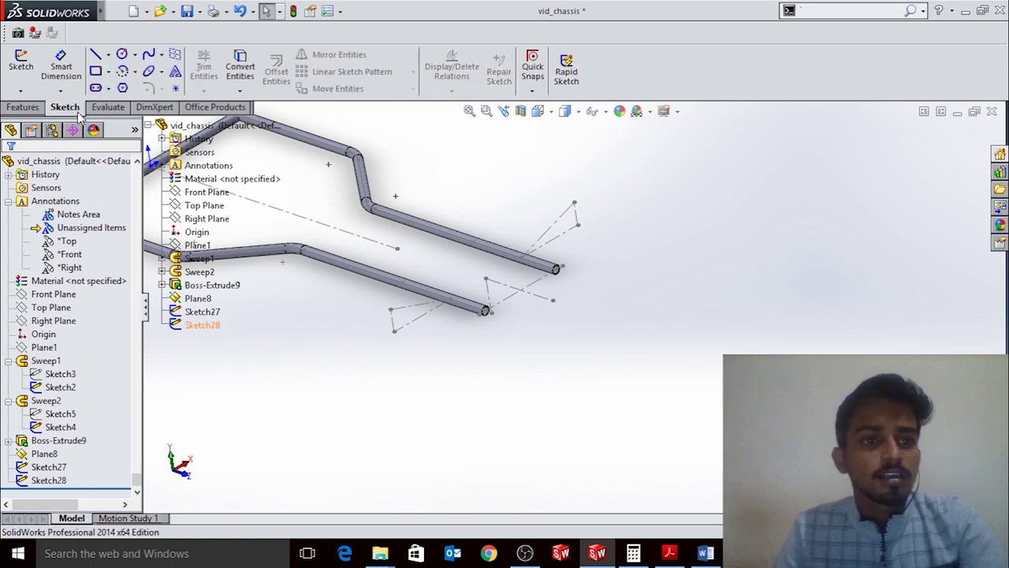
Draw 3D sketch lines from the lower sketch point through both tube ends to the outer sketch point
click(21, 92)
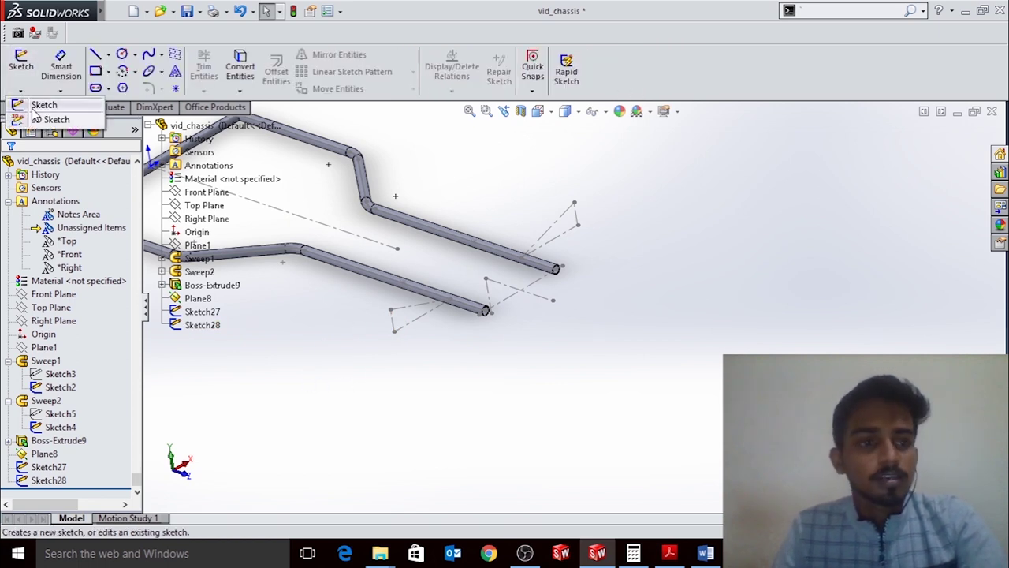
click(49, 119)
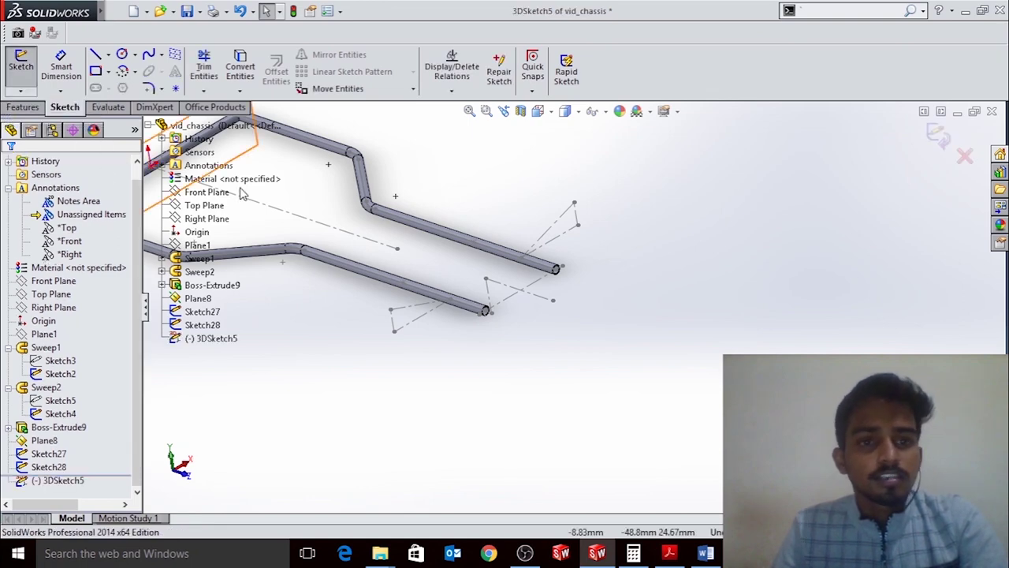
click(94, 54)
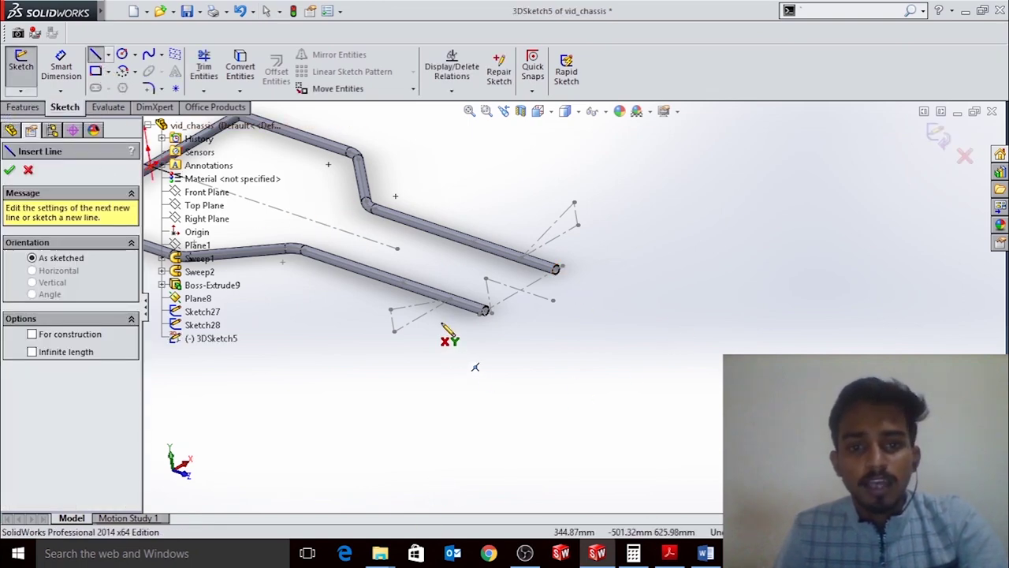
scroll(446, 338, down, 3)
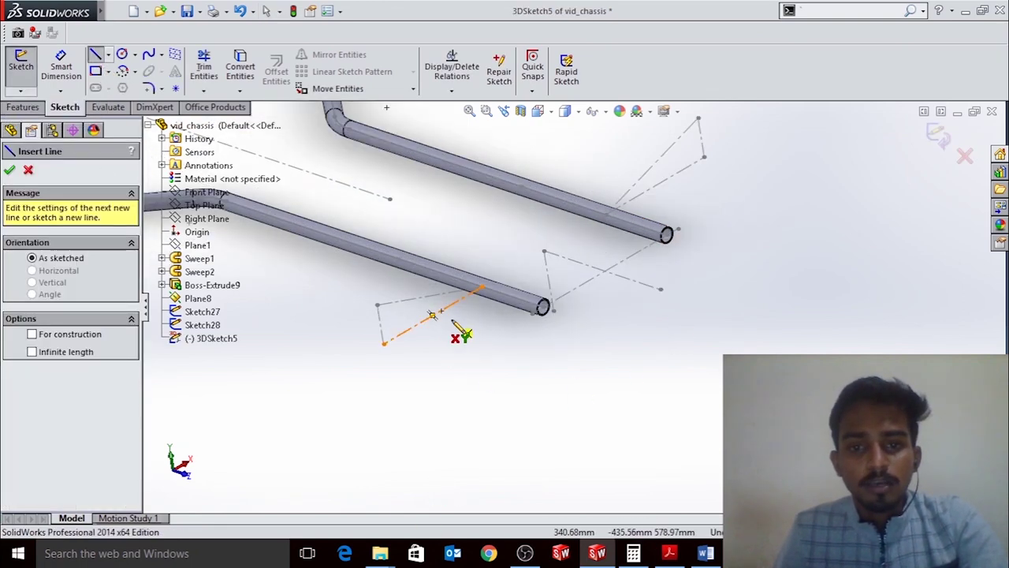
click(405, 310)
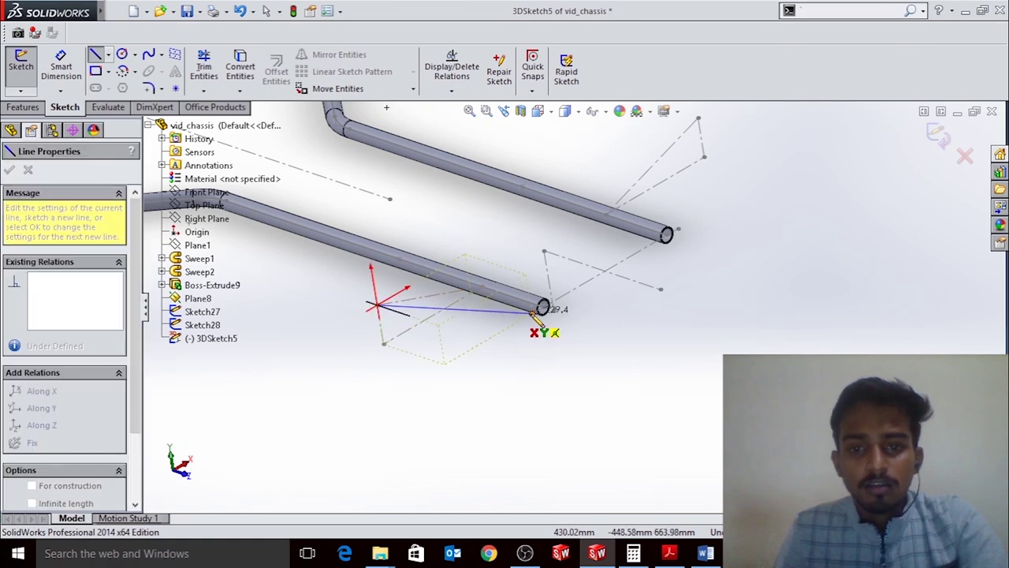
click(535, 313)
click(678, 230)
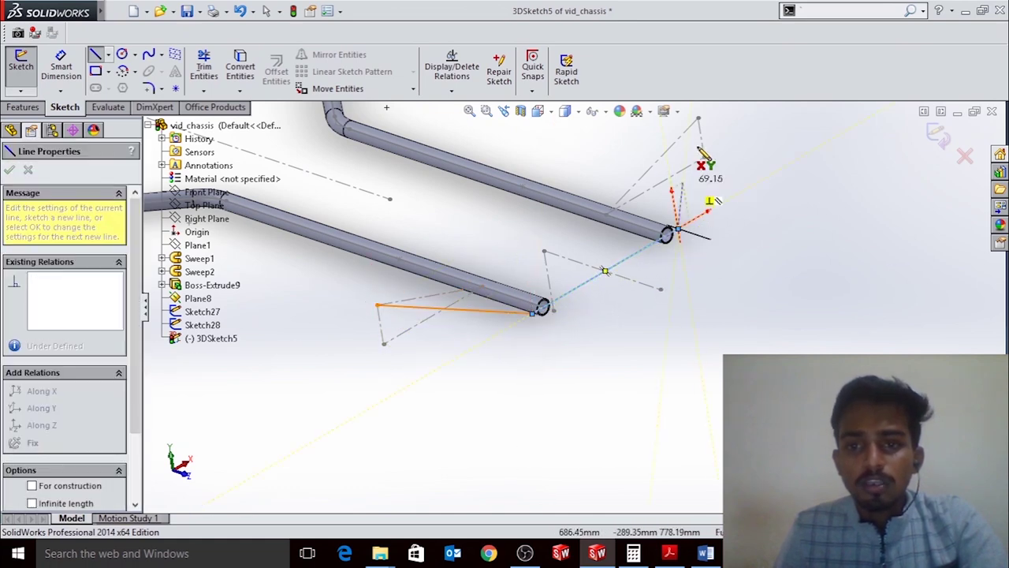
click(698, 119)
key(Escape)
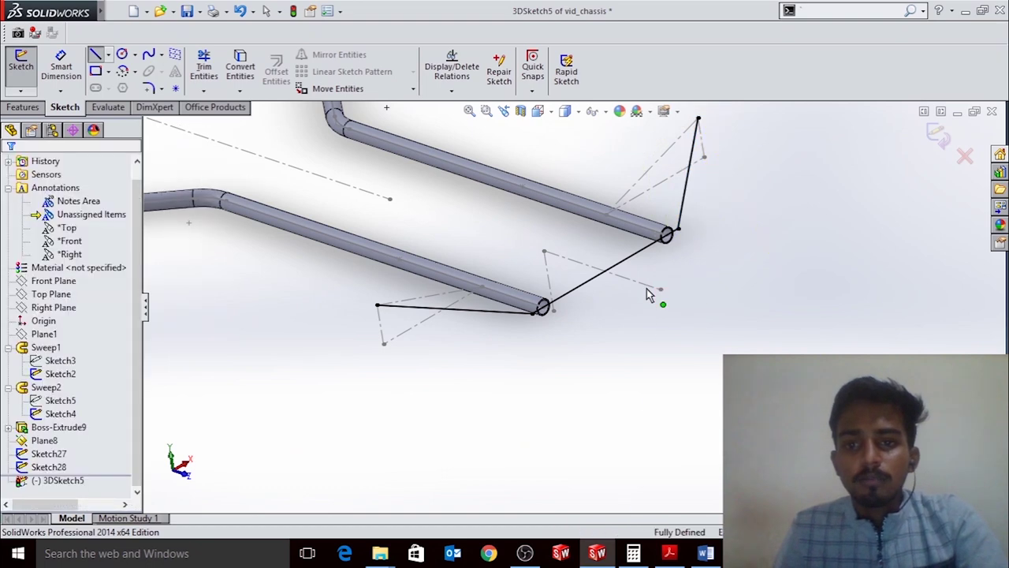
Close 3DSketch5 and inspect the new path lines around the rail ends
mouse_move(692, 228)
middle_down()
mouse_move(857, 162)
mouse_move(818, 154)
mouse_move(717, 213)
mouse_move(604, 232)
mouse_move(512, 197)
mouse_move(730, 315)
mouse_move(646, 403)
mouse_move(623, 226)
middle_up()
scroll(534, 299, down, 3)
scroll(674, 312, down, 3)
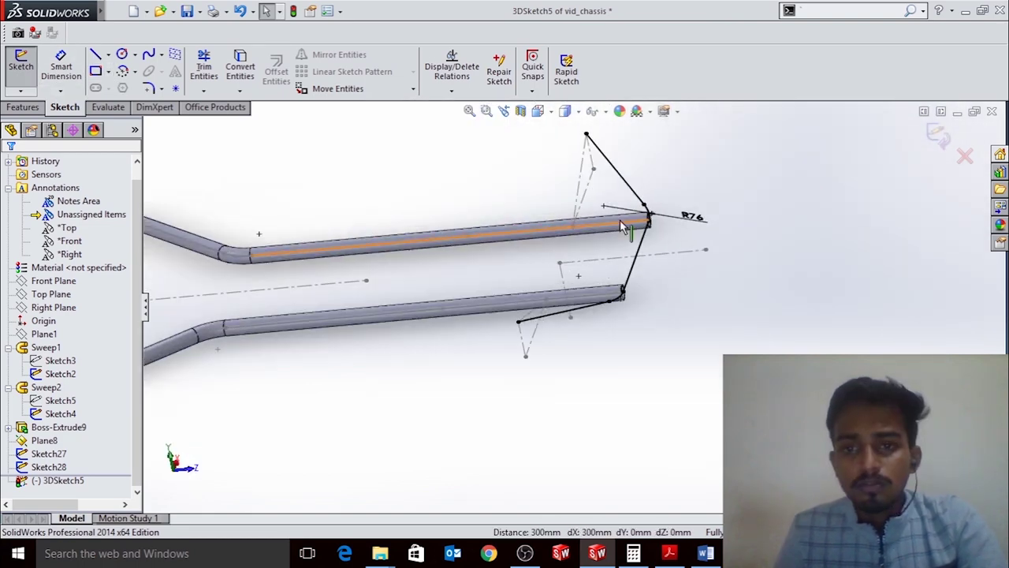
click(937, 136)
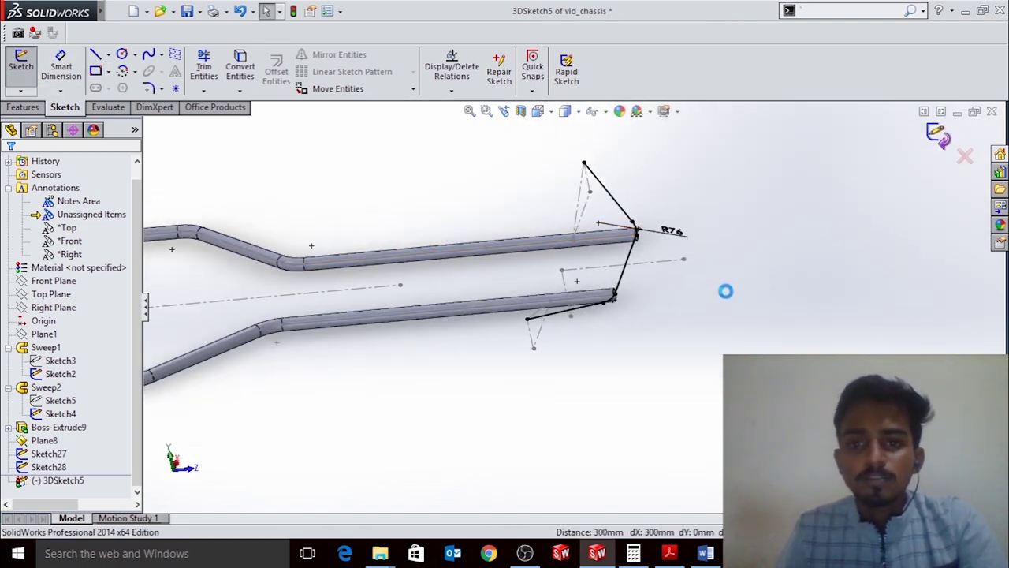
middle_drag(590, 334, 438, 331)
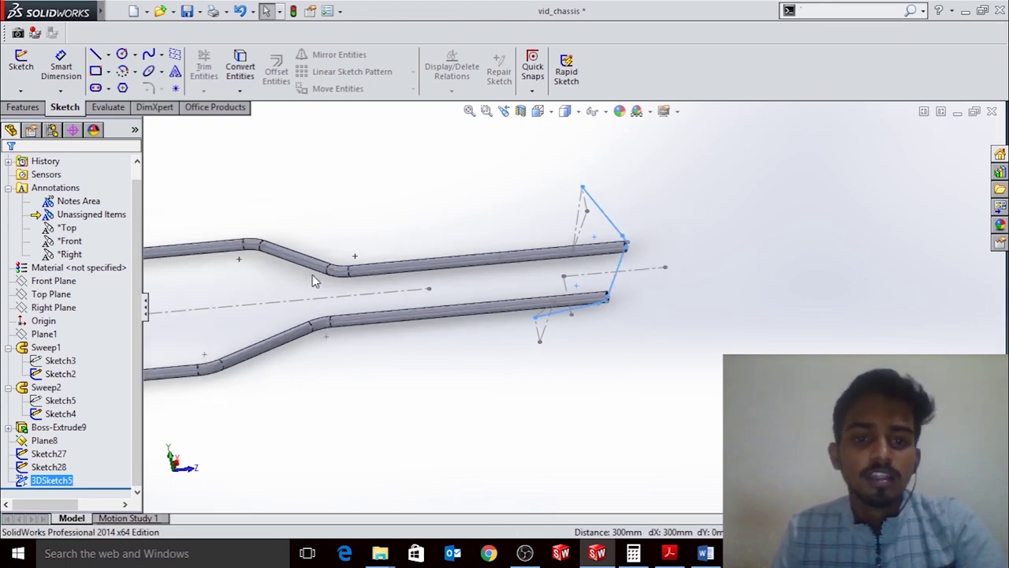
scroll(676, 261, up, 3)
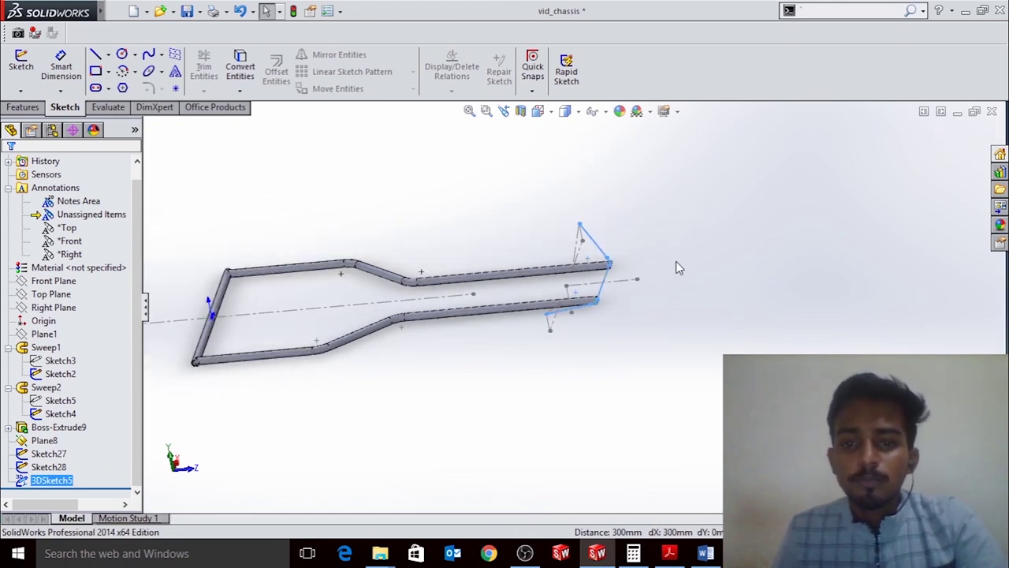
scroll(555, 356, up, 2)
click(555, 356)
scroll(520, 331, down, 5)
scroll(521, 326, down, 4)
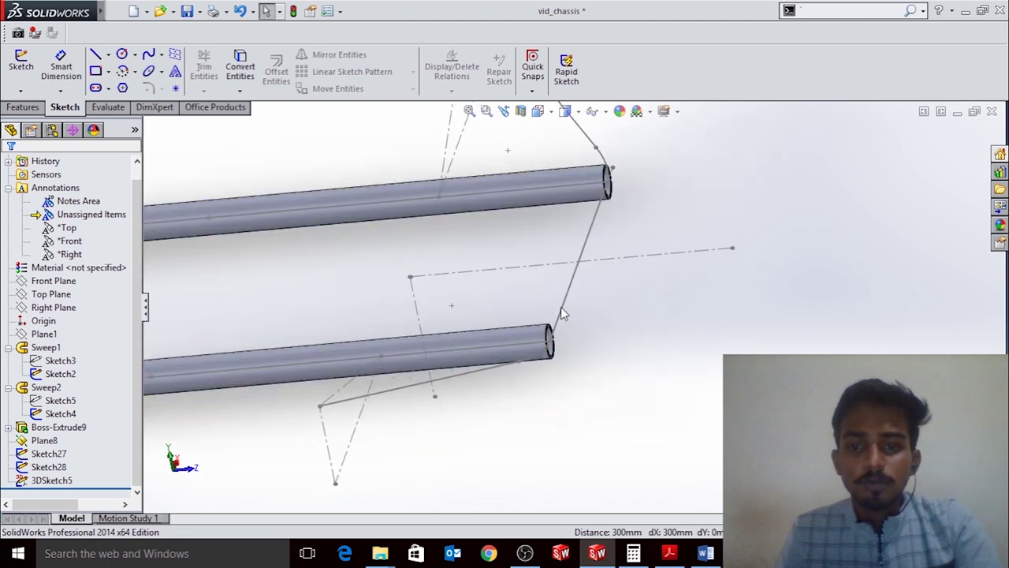
middle_drag(645, 223, 707, 276)
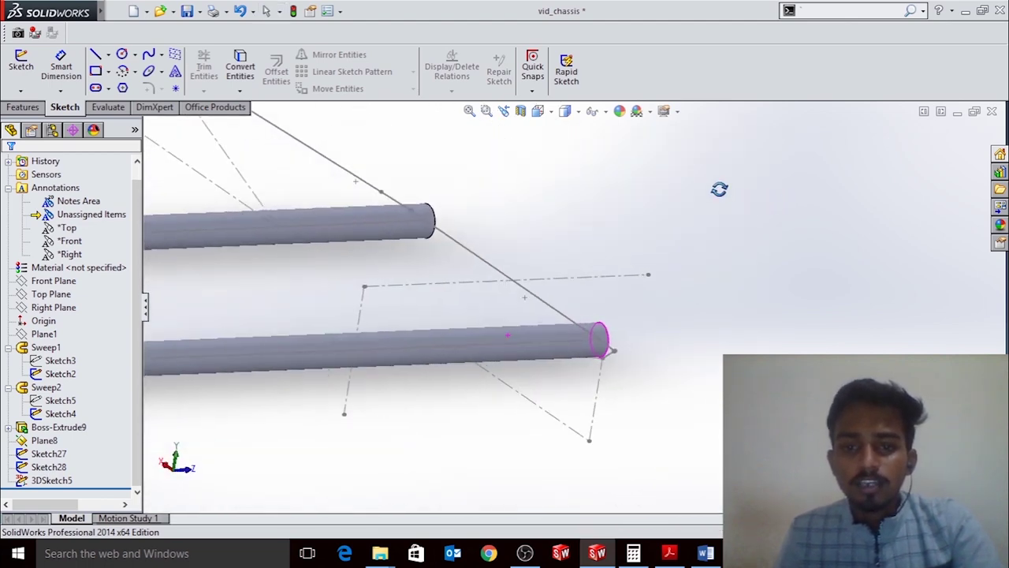
Create Plane9 from the diagonal 3D sketch line and its end point
click(23, 107)
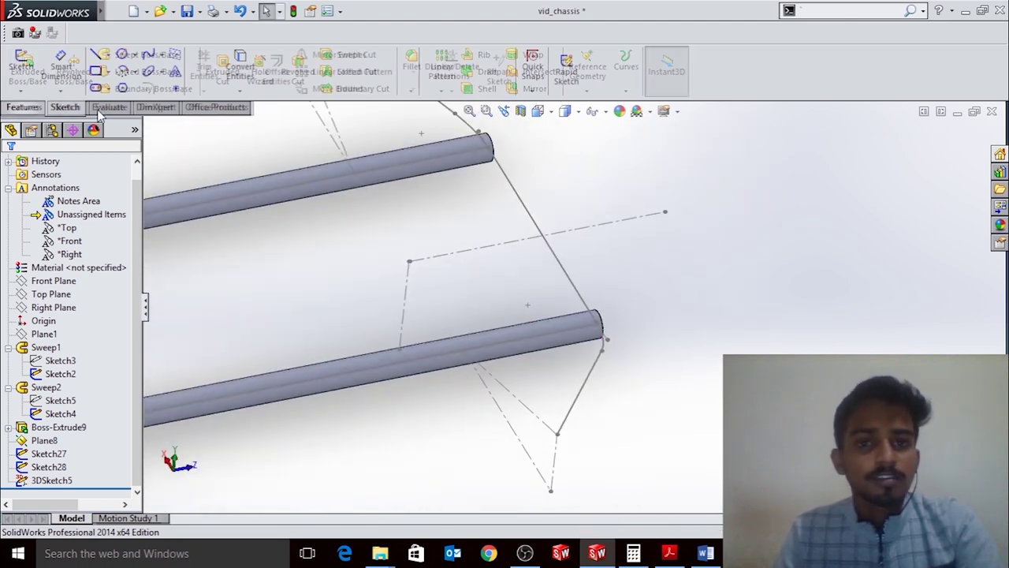
click(586, 91)
click(598, 109)
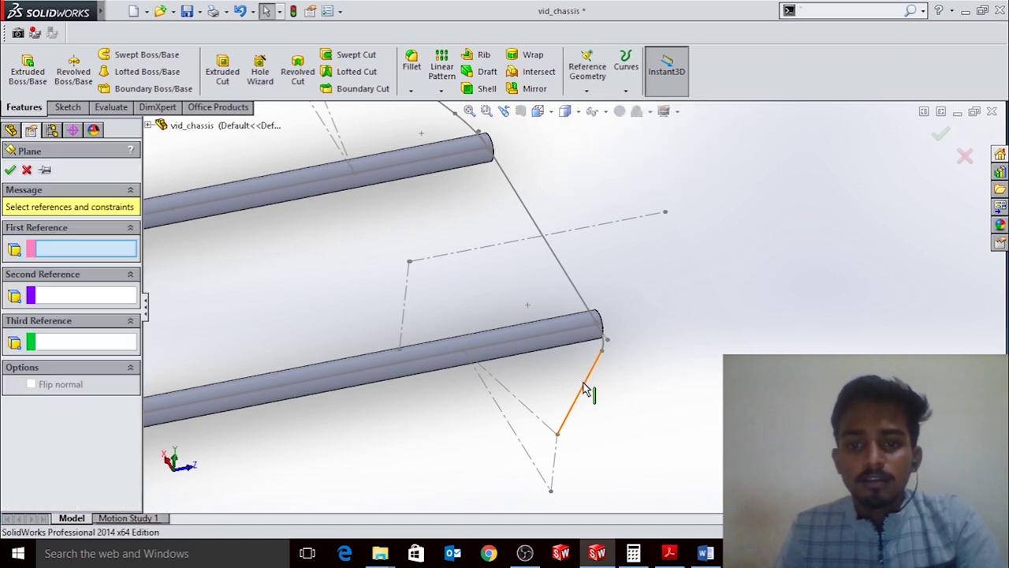
click(587, 388)
scroll(563, 438, down, 3)
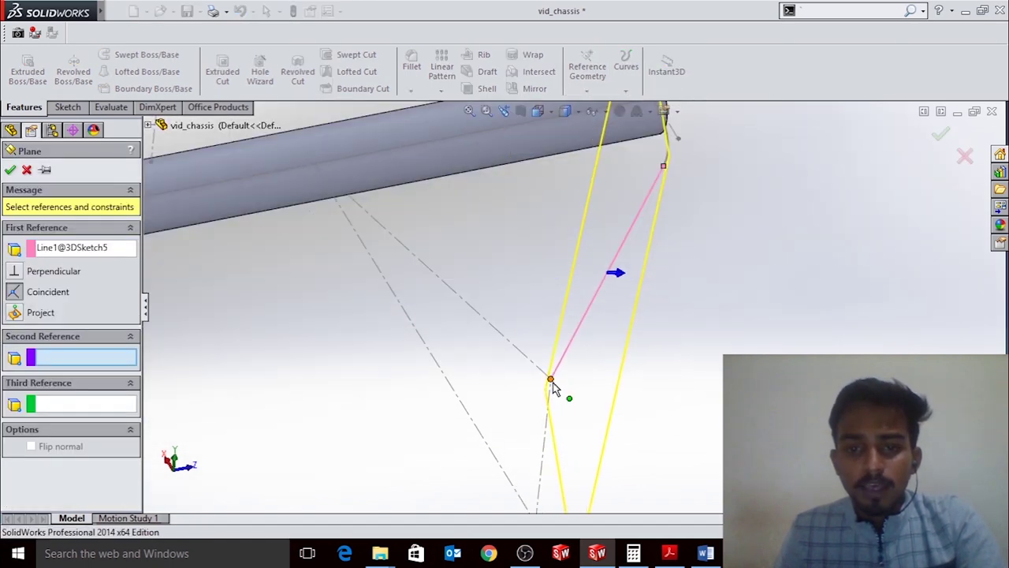
click(552, 383)
click(10, 170)
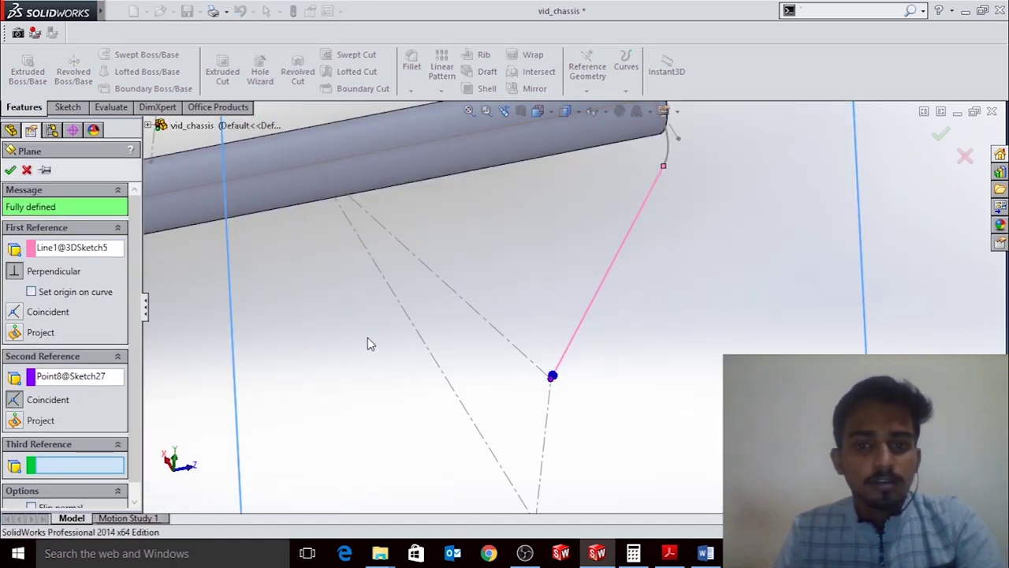
Show reference planes and dimension the profile circle to a 21.5 mm diameter
scroll(679, 424, up, 3)
scroll(652, 338, up, 2)
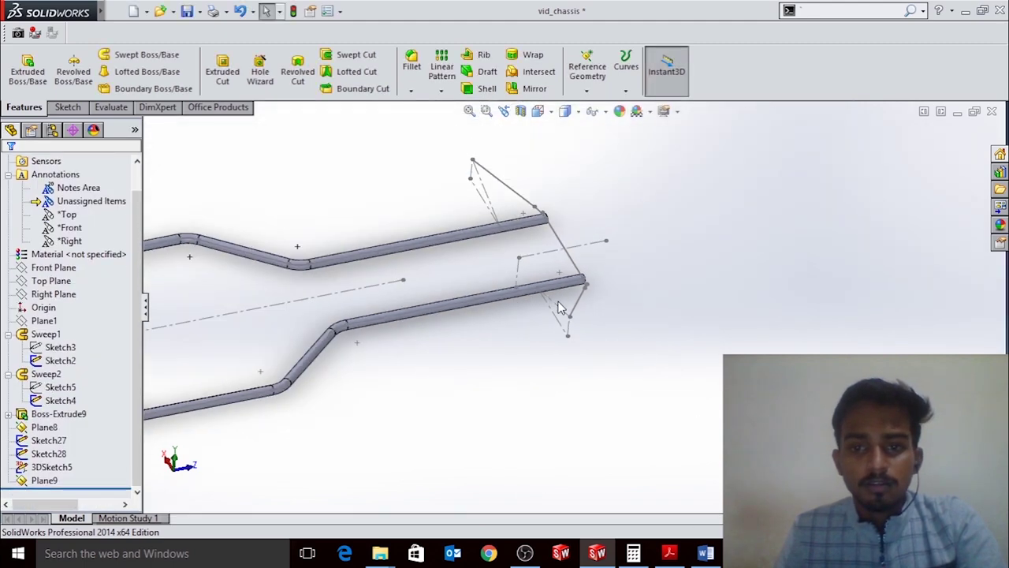
middle_drag(584, 284, 583, 153)
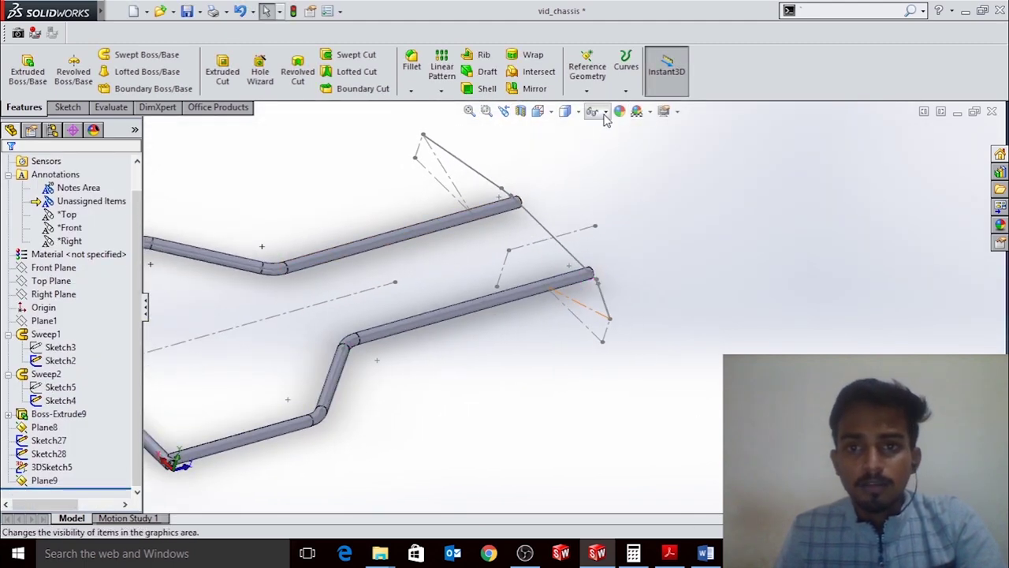
click(604, 112)
click(595, 131)
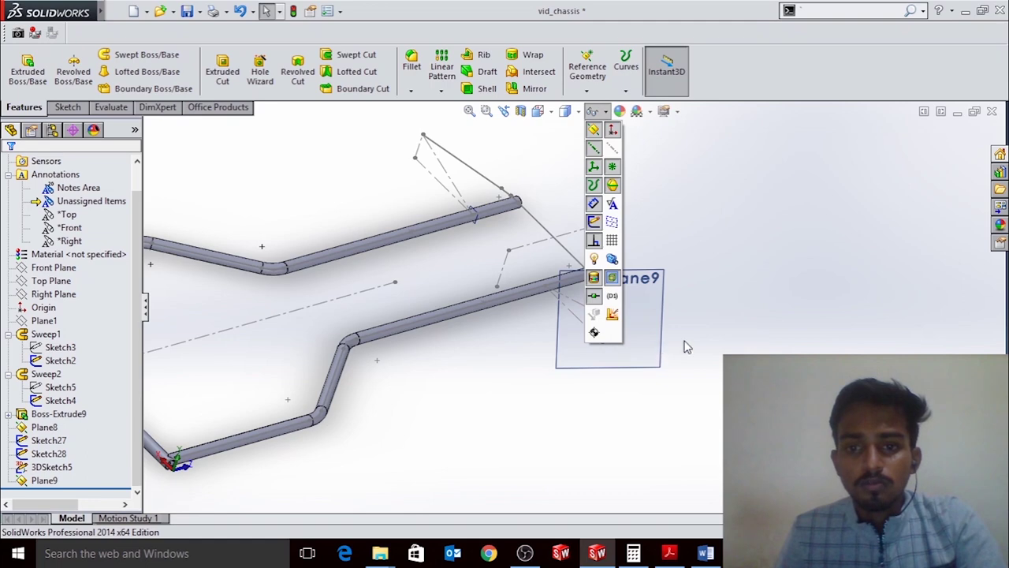
click(724, 265)
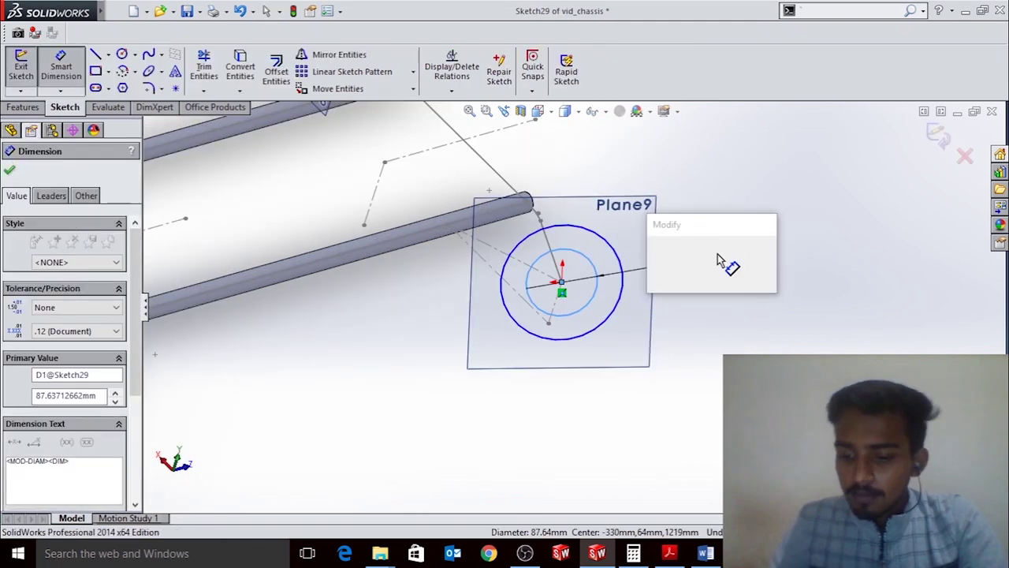
text(21.5)
key(Return)
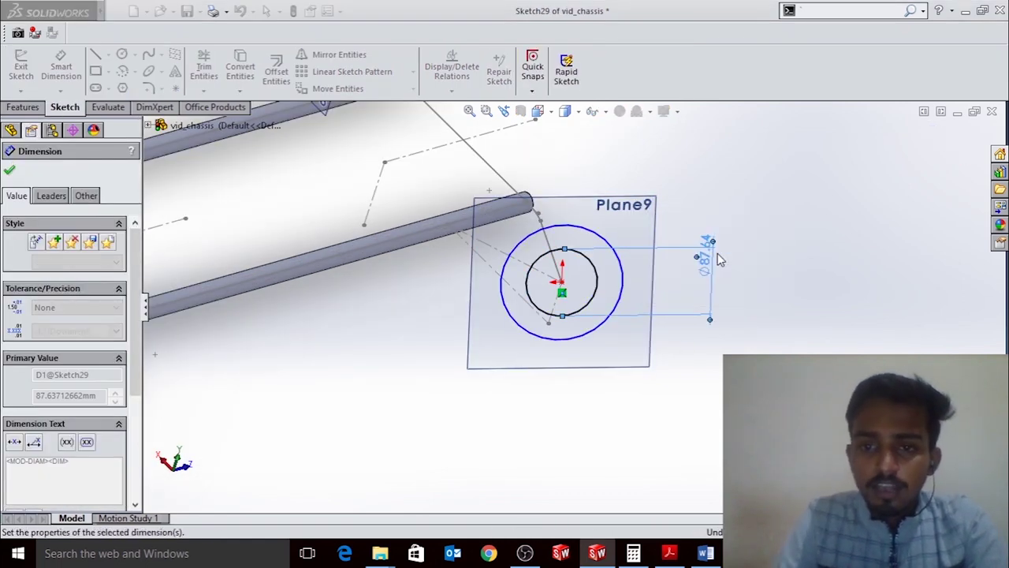
click(620, 309)
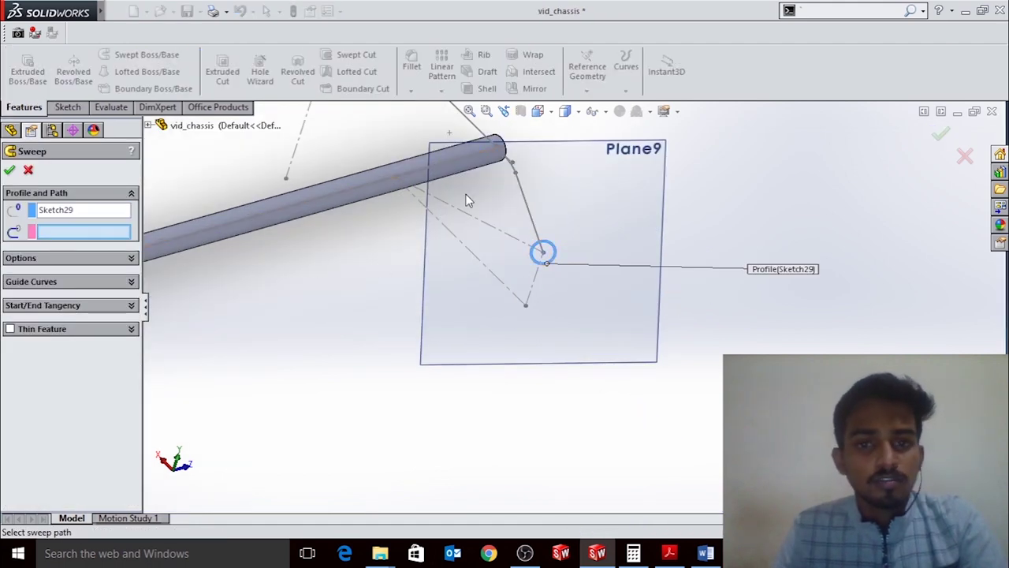
Sweep the profile along 3DSketch5 into the bent tube Sweep5, then check the chassis PDF
click(535, 219)
key(z)
key(z)
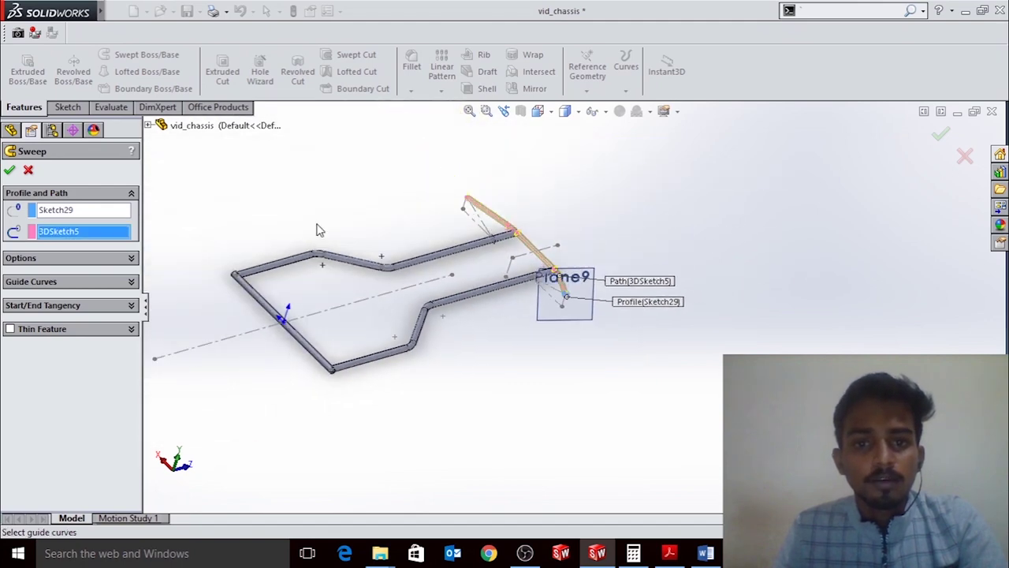
key(Return)
scroll(561, 226, down, 3)
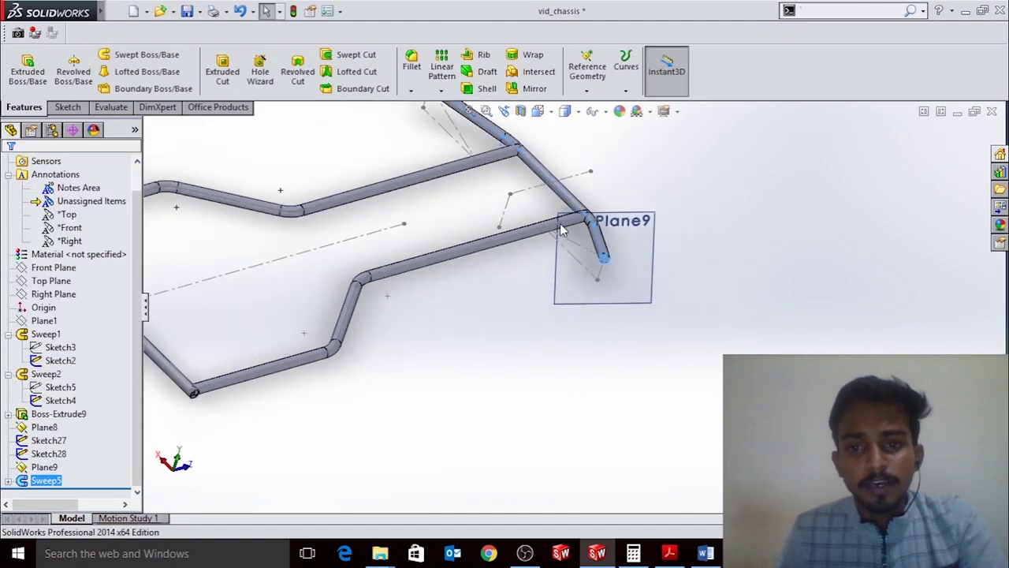
scroll(545, 353, up, 3)
mouse_move(545, 353)
middle_down()
mouse_move(614, 224)
mouse_move(451, 258)
mouse_move(476, 313)
mouse_move(452, 363)
mouse_move(645, 256)
mouse_move(784, 282)
mouse_move(728, 235)
mouse_move(773, 300)
mouse_move(640, 431)
middle_up()
click(668, 554)
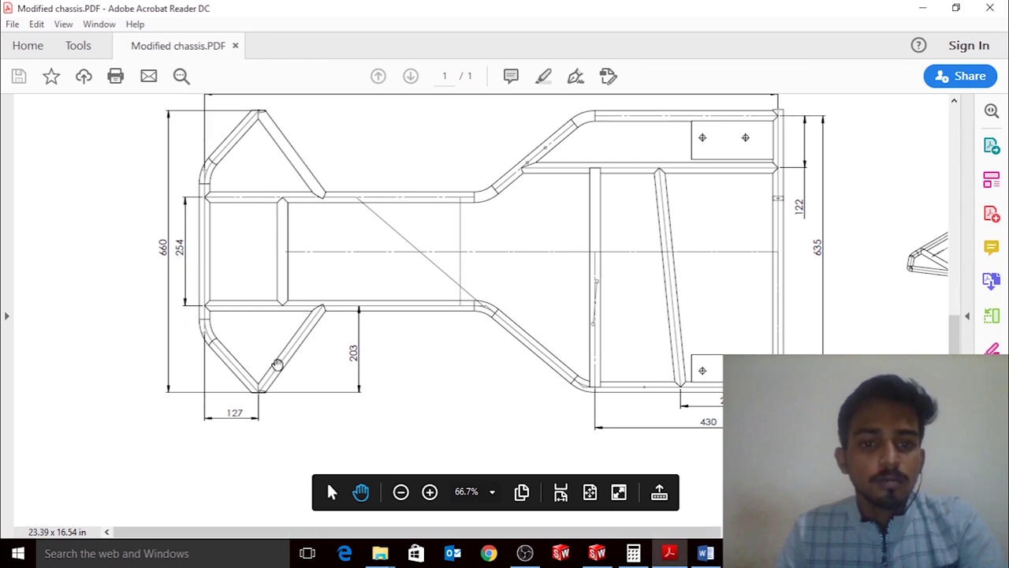
click(922, 7)
scroll(540, 253, up, 1)
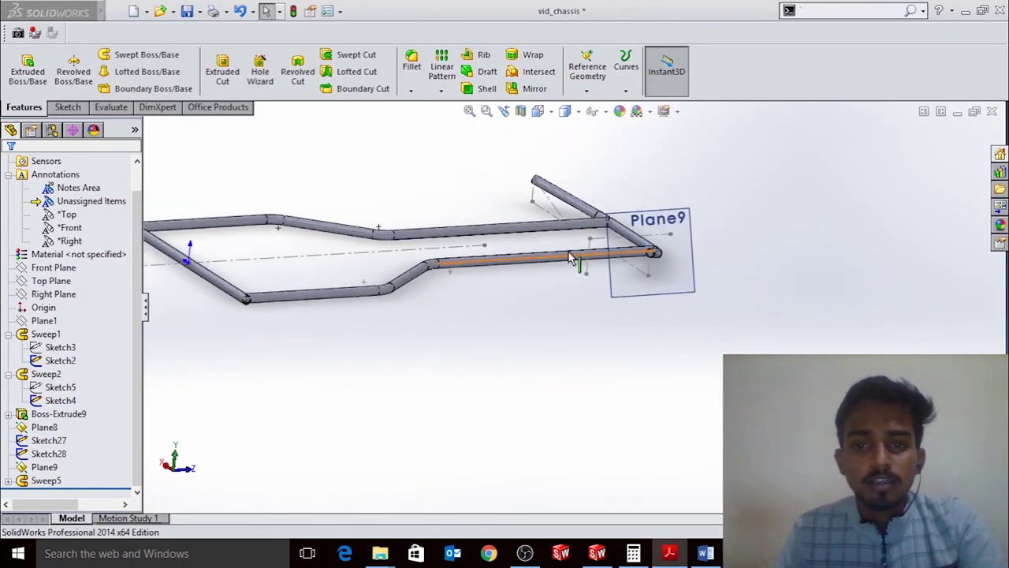
scroll(528, 260, down, 3)
click(525, 257)
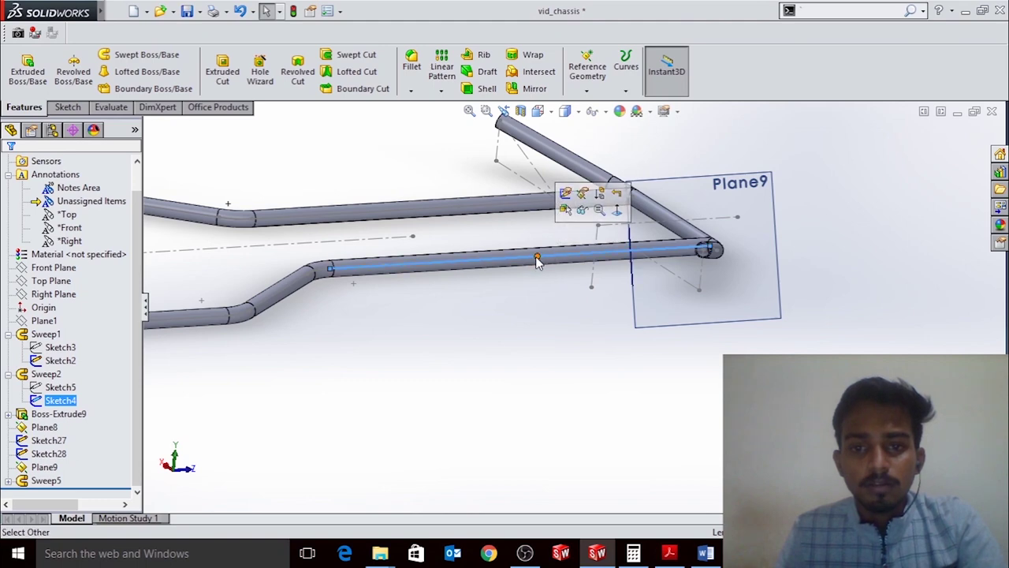
middle_drag(564, 276, 537, 267)
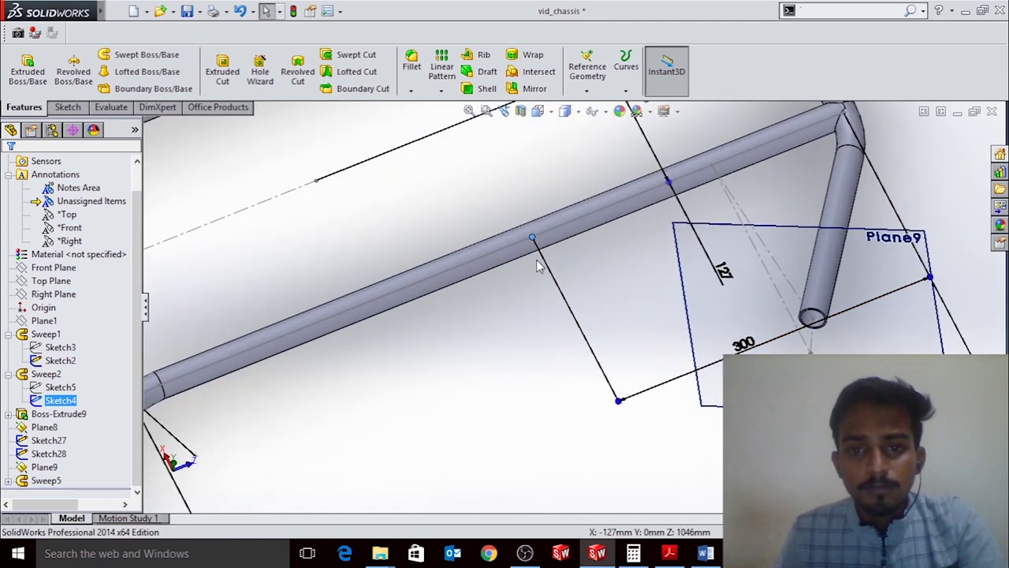
click(497, 247)
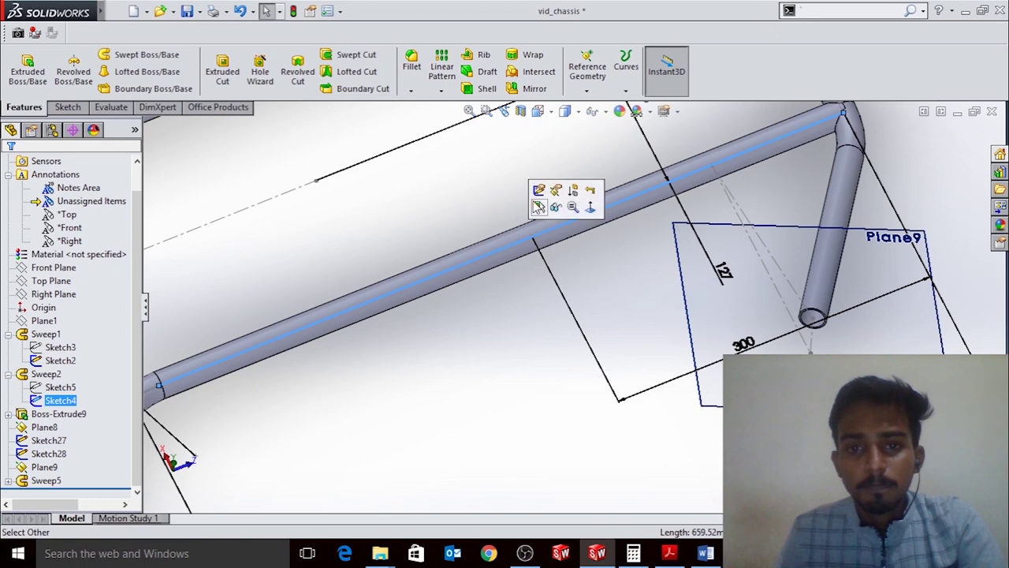
click(538, 190)
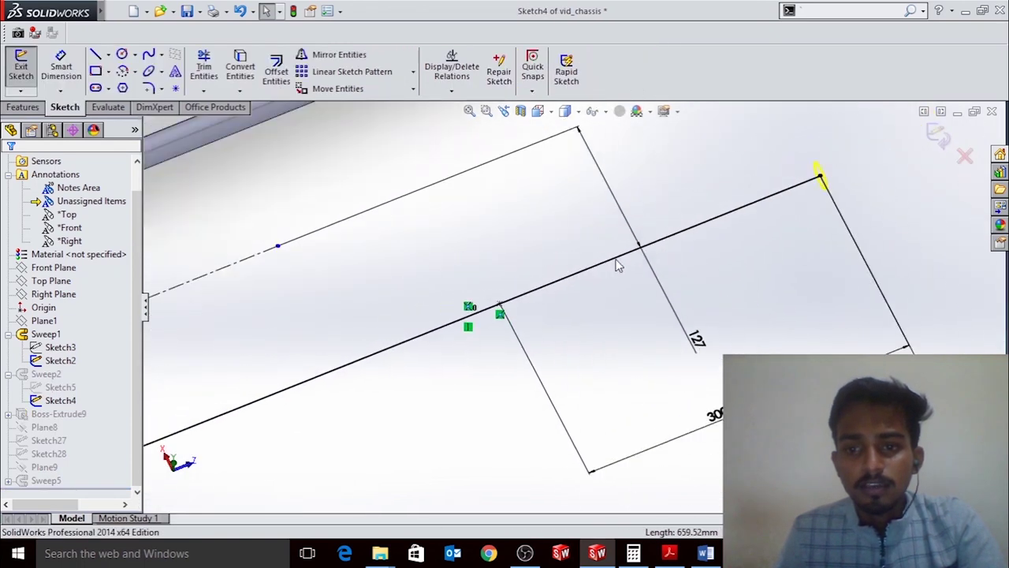
scroll(618, 266, up, 3)
middle_drag(604, 257, 640, 375)
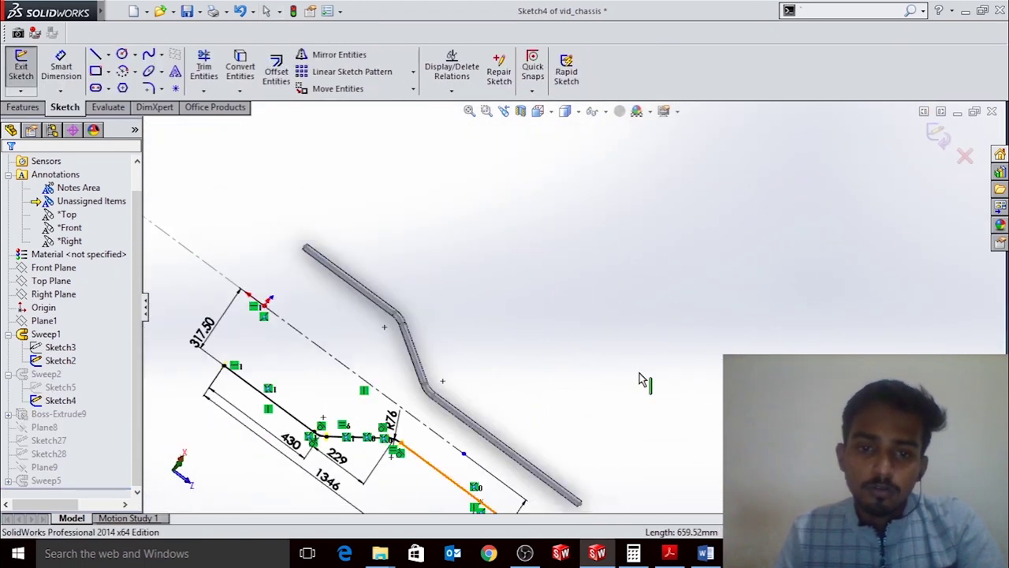
scroll(640, 375, down, 2)
scroll(646, 362, down, 3)
scroll(654, 351, down, 3)
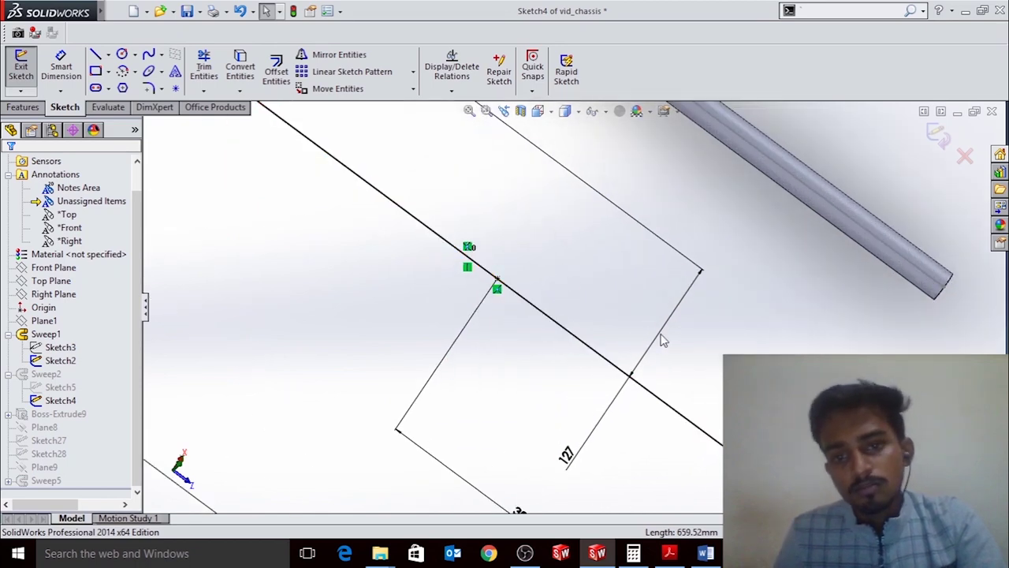
scroll(663, 340, up, 3)
scroll(608, 383, down, 3)
mouse_move(567, 236)
middle_down()
mouse_move(566, 268)
mouse_move(587, 213)
middle_up()
scroll(561, 212, down, 2)
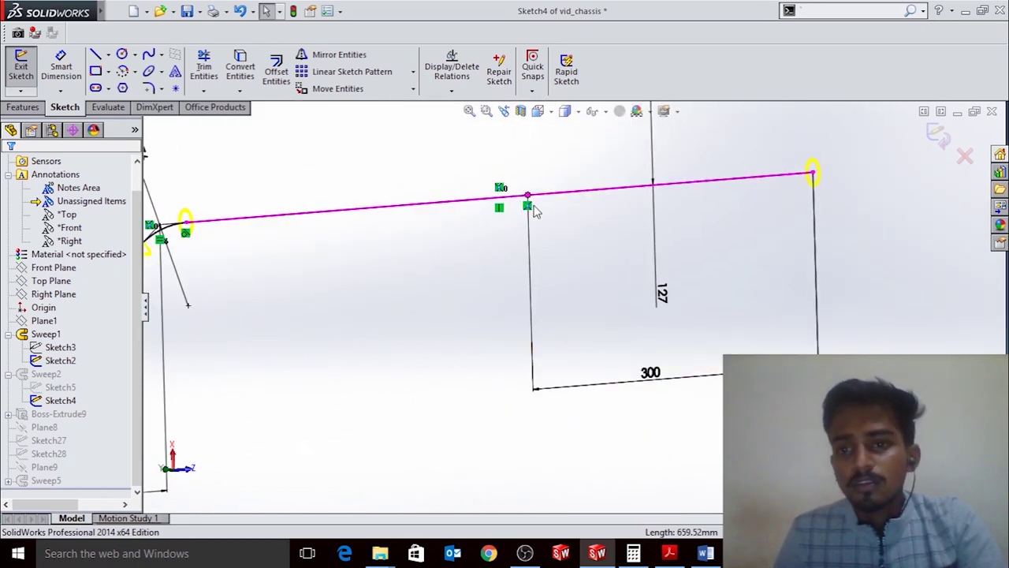
scroll(705, 241, up, 3)
scroll(574, 239, up, 1)
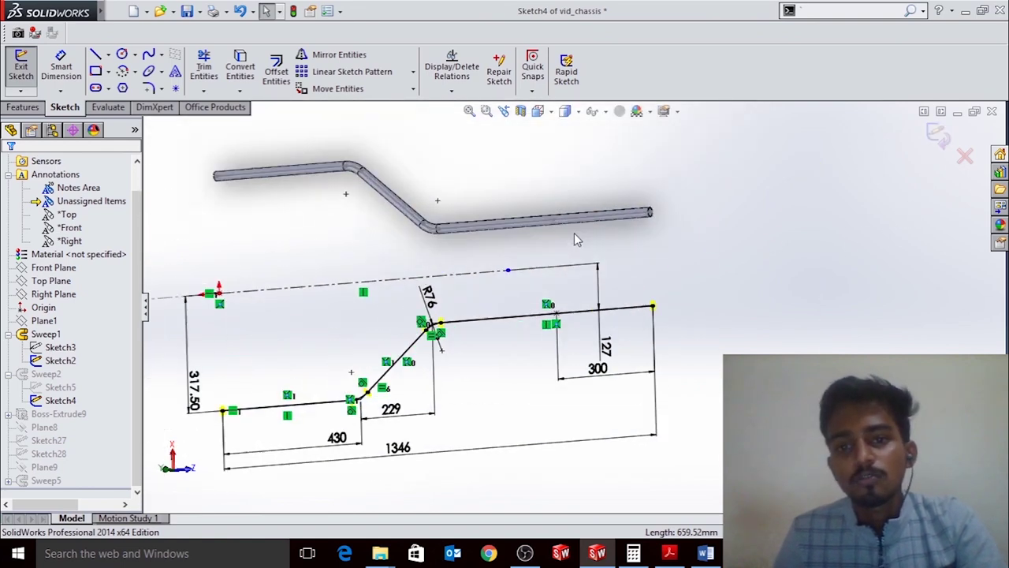
scroll(574, 239, down, 1)
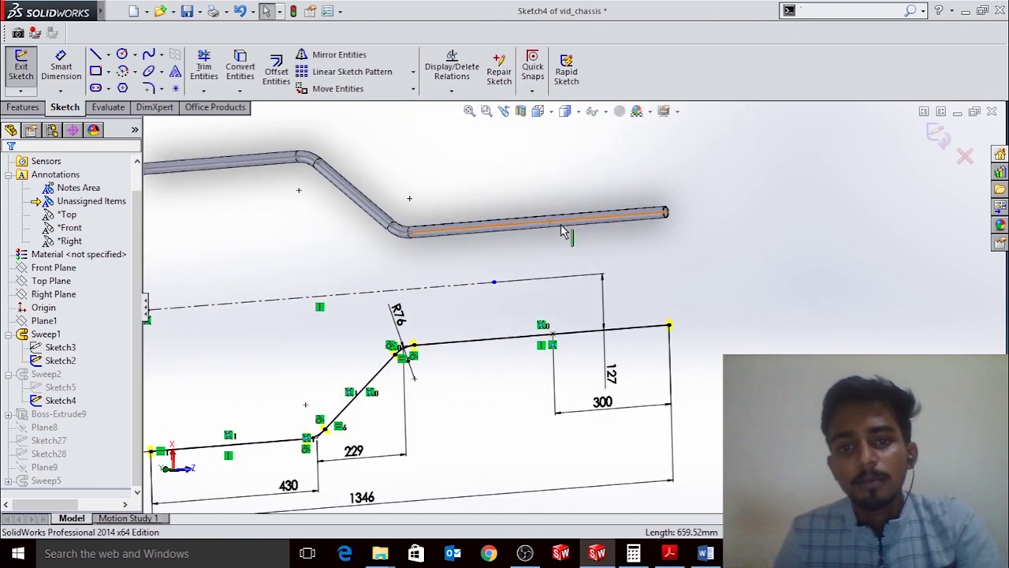
click(176, 88)
key(Escape)
scroll(588, 410, down, 2)
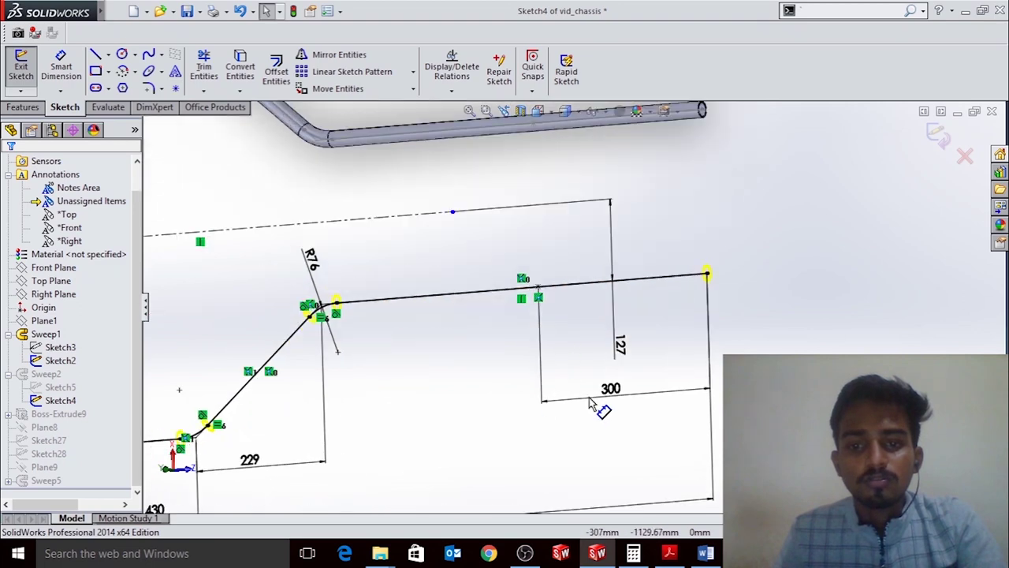
click(530, 132)
Exit the rail's path sketch and create a new 3D sketch at the chassis end
click(937, 134)
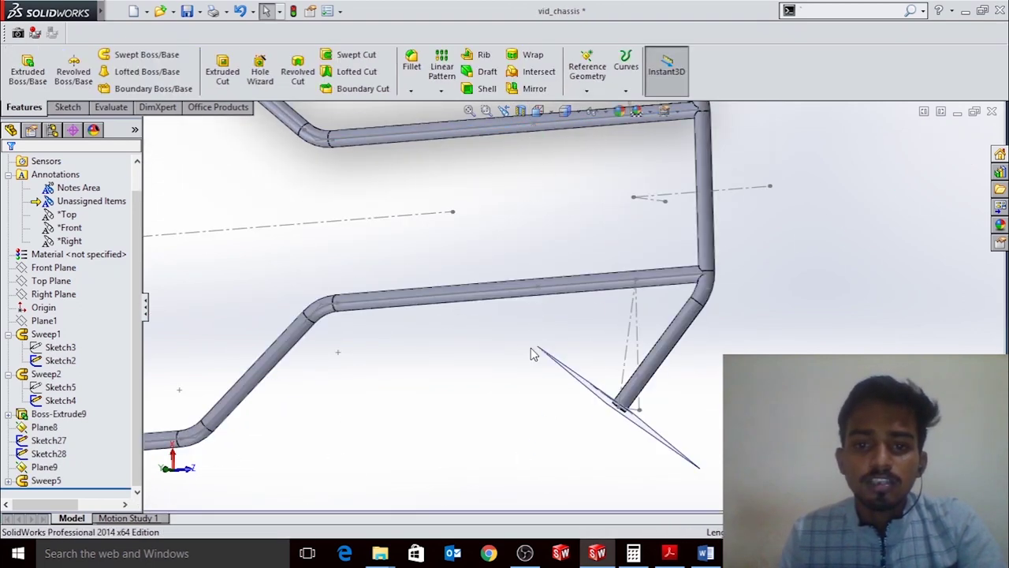
middle_drag(531, 352, 563, 275)
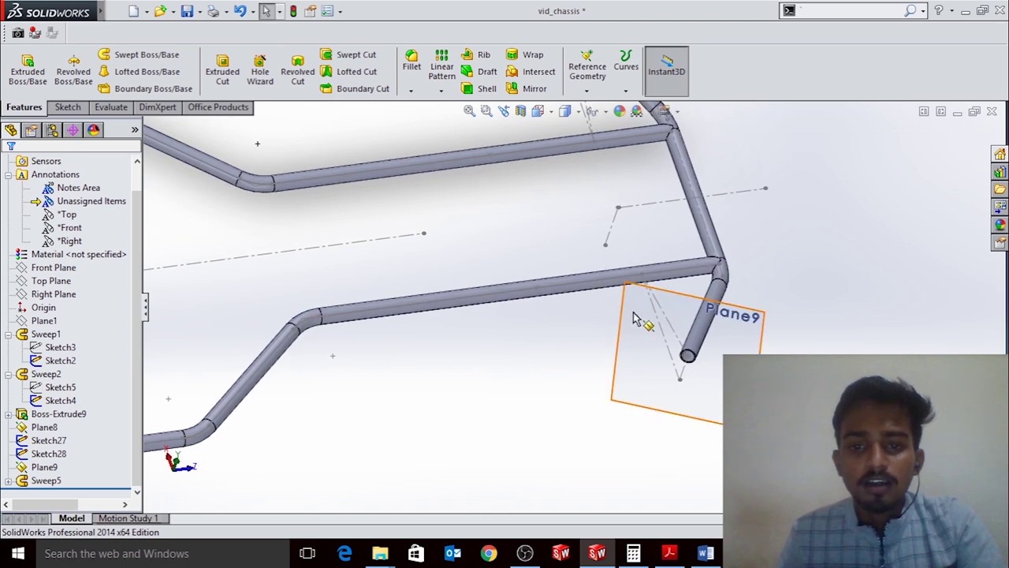
click(69, 108)
click(22, 89)
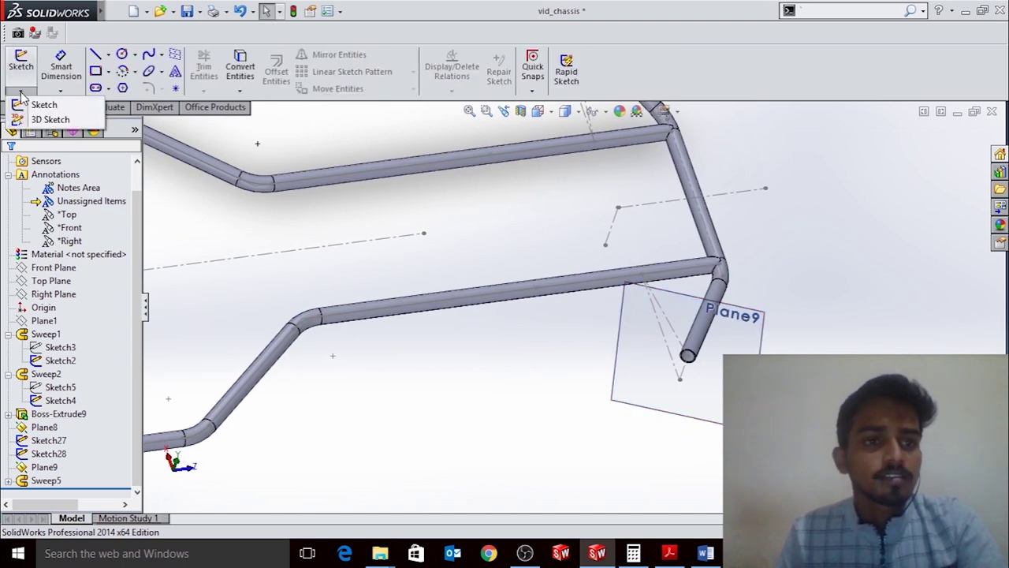
click(35, 102)
scroll(461, 327, up, 5)
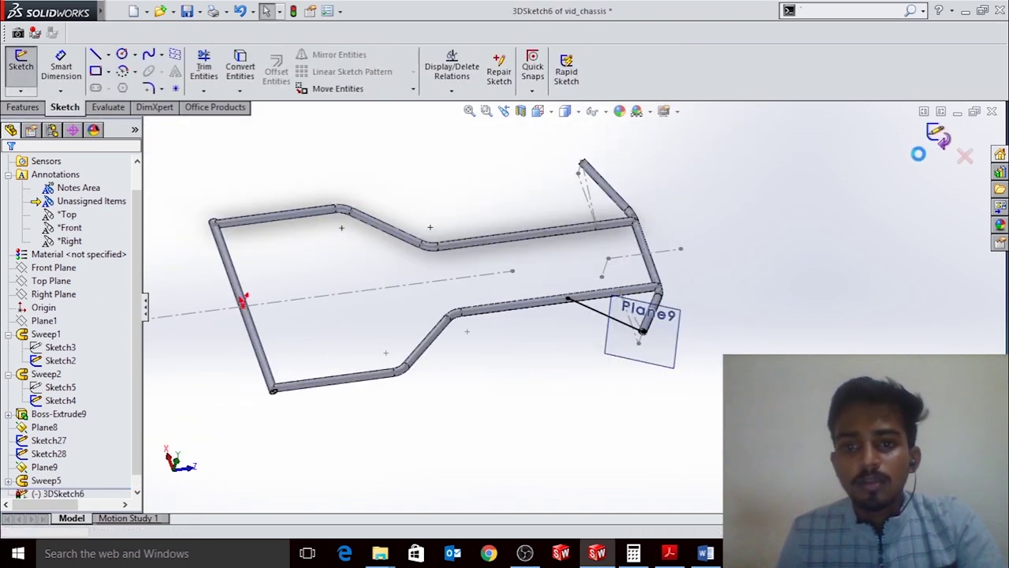
click(923, 146)
scroll(621, 297, down, 5)
scroll(559, 355, up, 5)
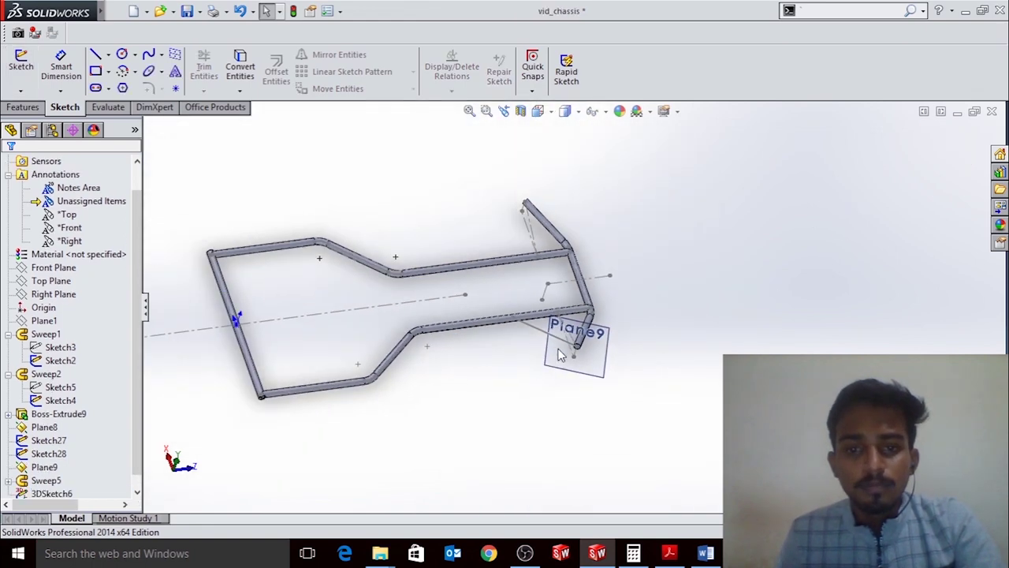
mouse_move(526, 296)
middle_down()
mouse_move(476, 207)
mouse_move(490, 376)
middle_up()
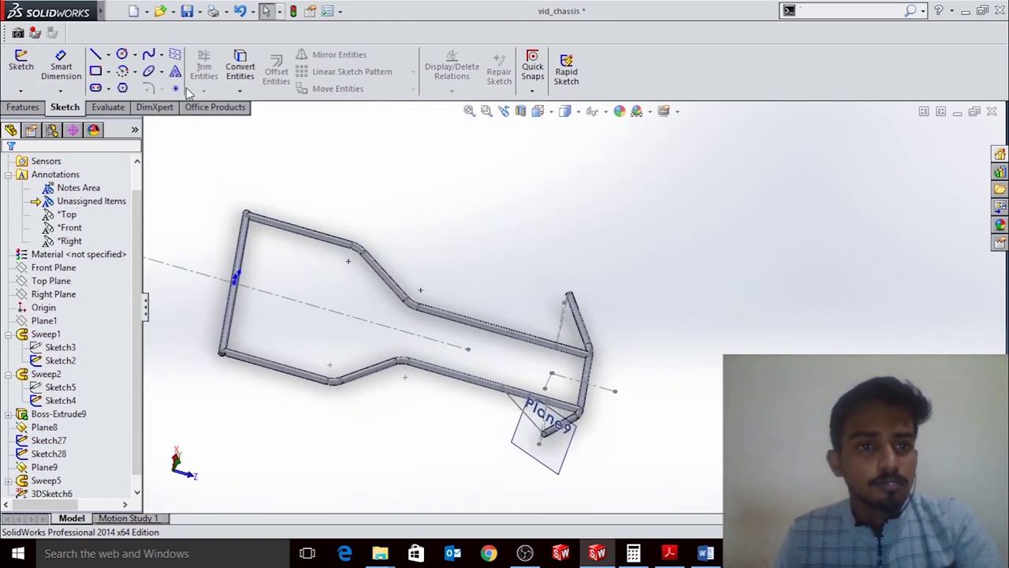
Create reference plane Plane10 on the guide line at the bent tube's end
click(31, 107)
click(587, 92)
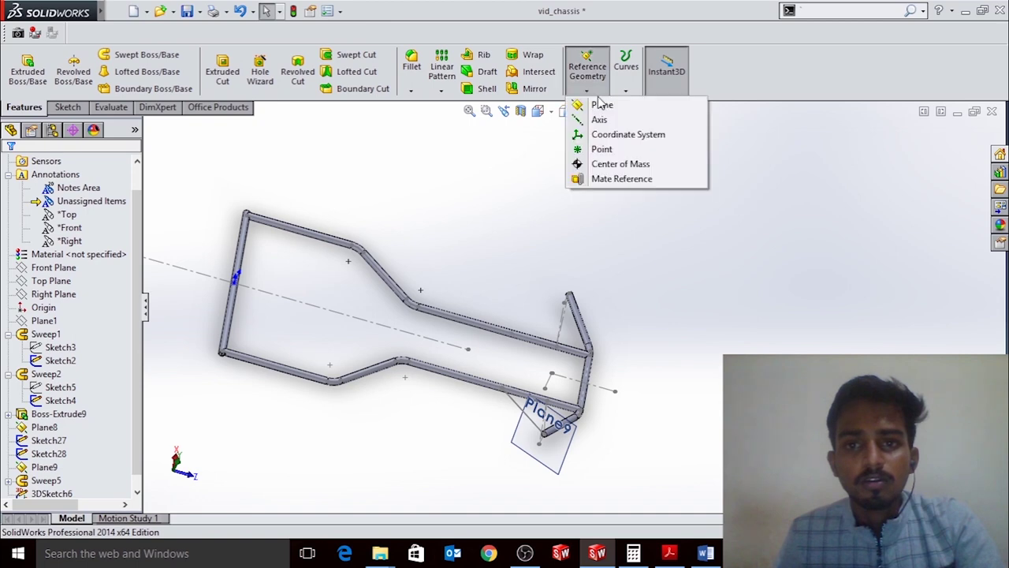
click(602, 106)
scroll(476, 358, down, 5)
scroll(477, 358, down, 2)
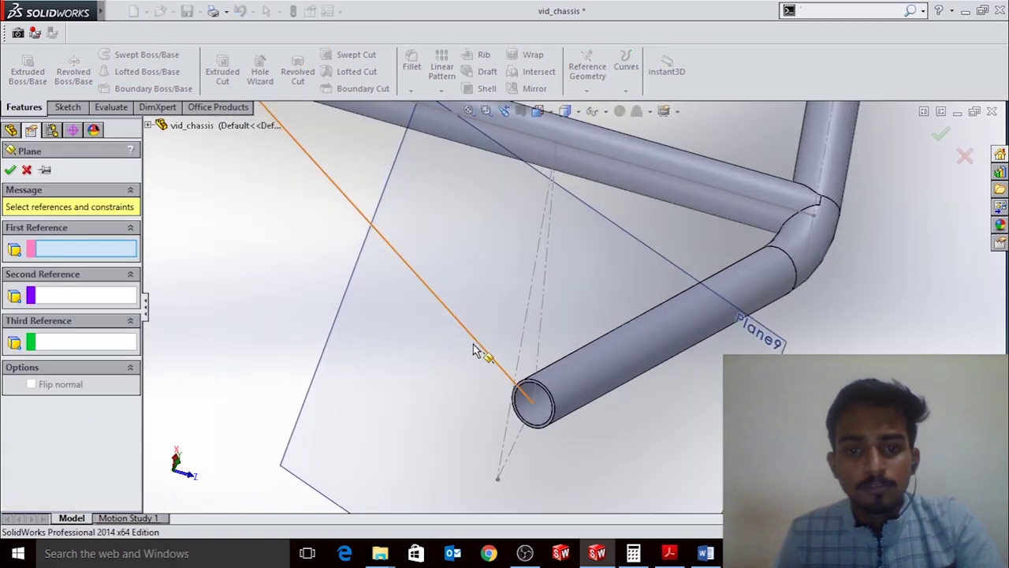
click(475, 347)
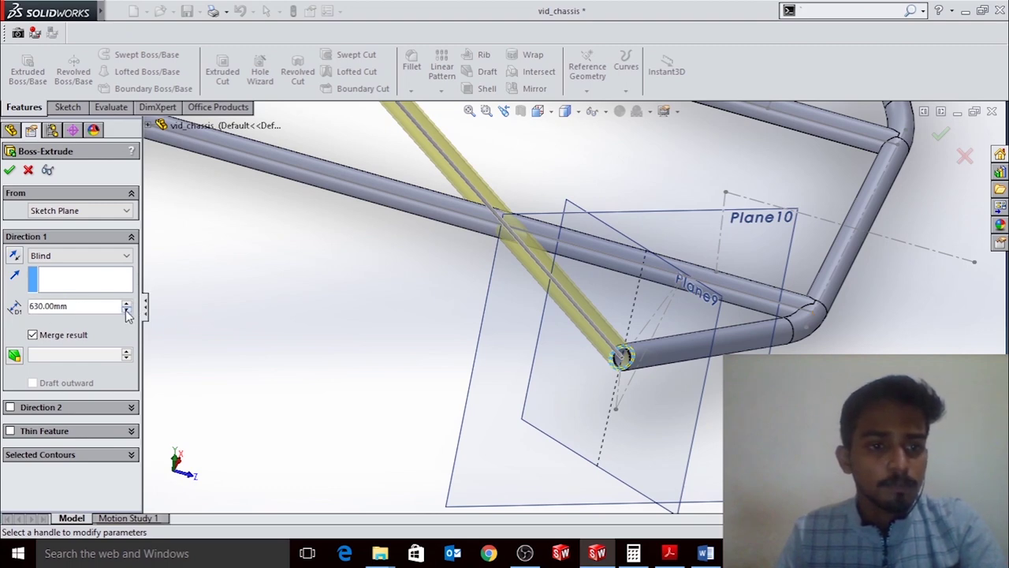
scroll(510, 395, down, 3)
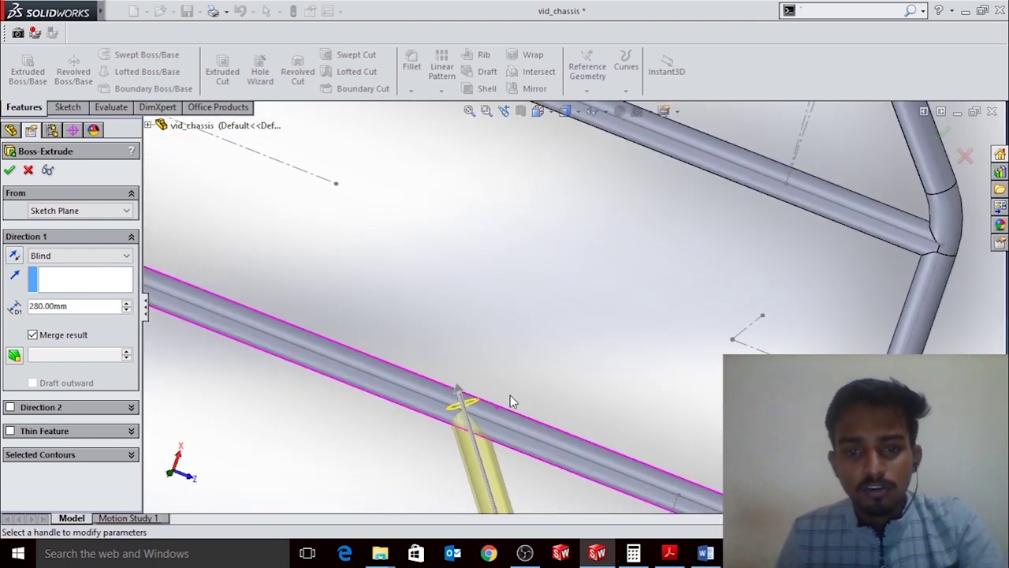
scroll(556, 354, down, 2)
drag(575, 308, 557, 348)
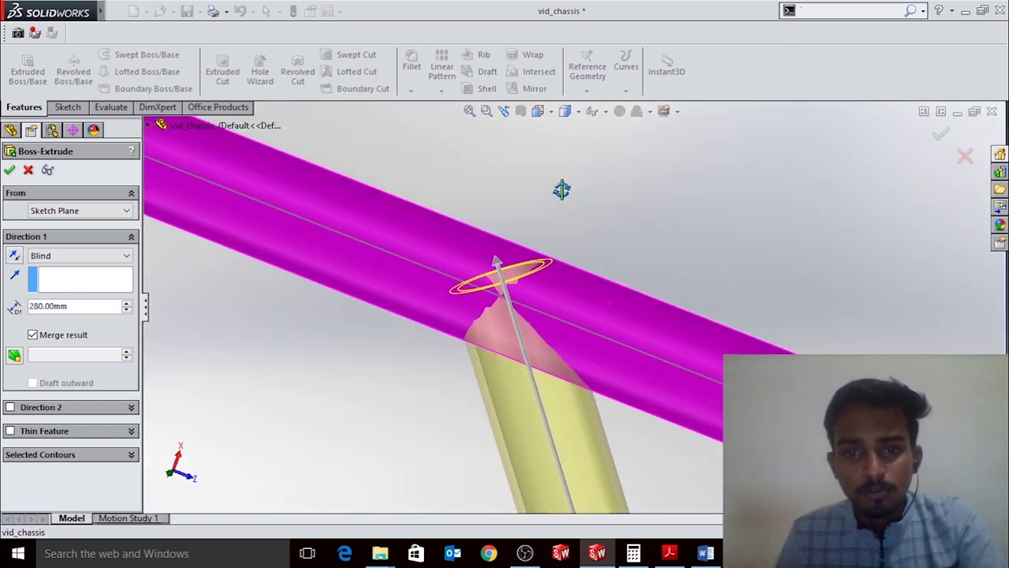
Extrude the brace tube Blind 270 mm up to the side rail as Boss-Extrude10
key(ctrl+8)
scroll(90, 307, down, 1)
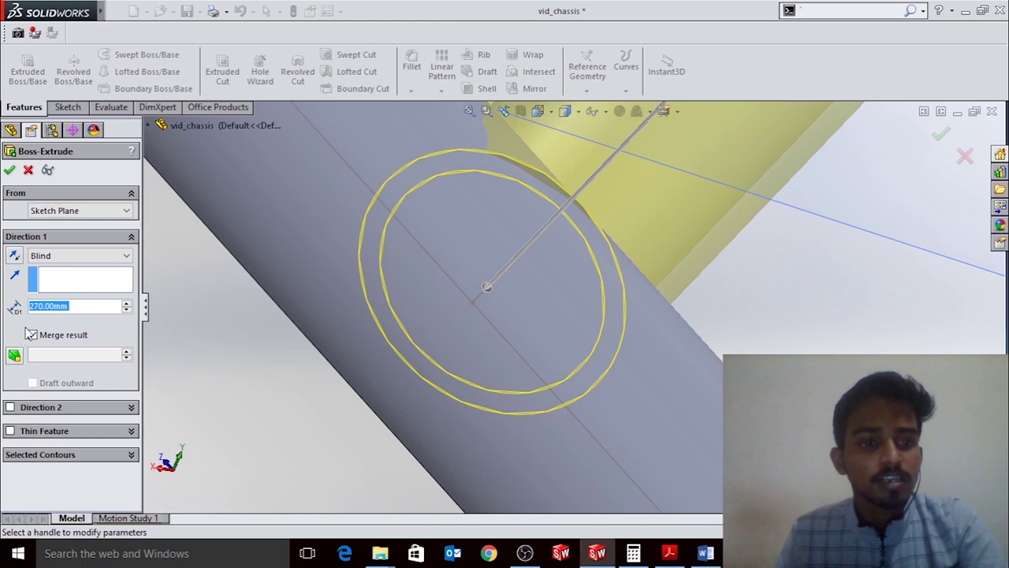
scroll(486, 277, up, 2)
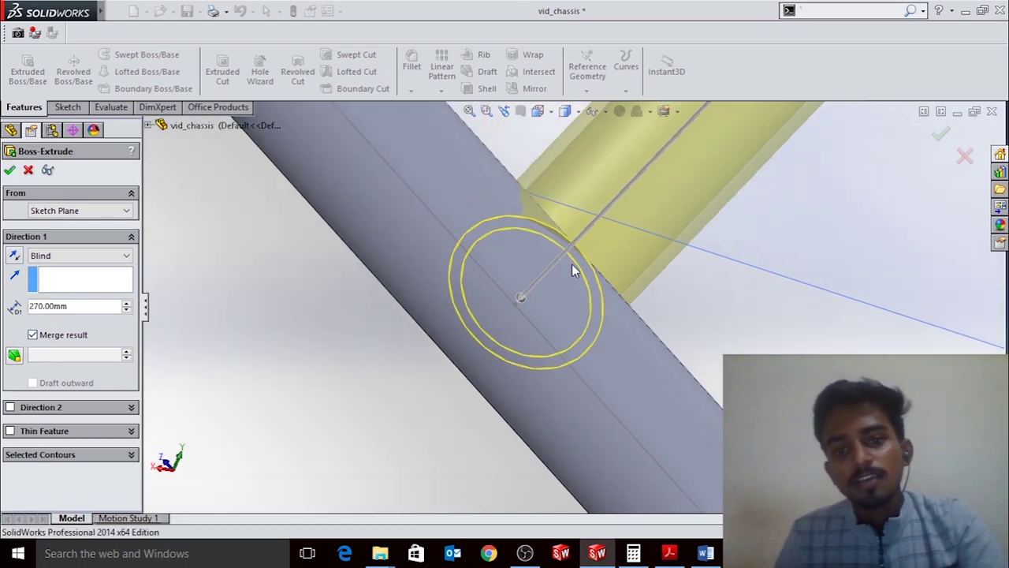
key(Return)
mouse_move(606, 254)
middle_down()
mouse_move(479, 288)
mouse_move(690, 263)
middle_up()
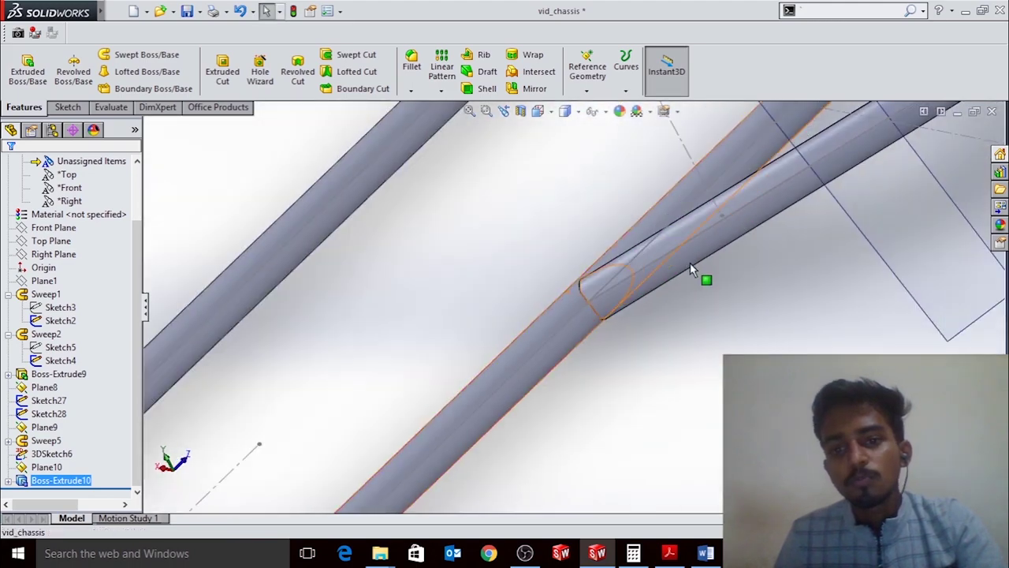
scroll(690, 263, up, 5)
scroll(563, 266, down, 3)
scroll(386, 197, down, 3)
middle_drag(386, 197, 489, 228)
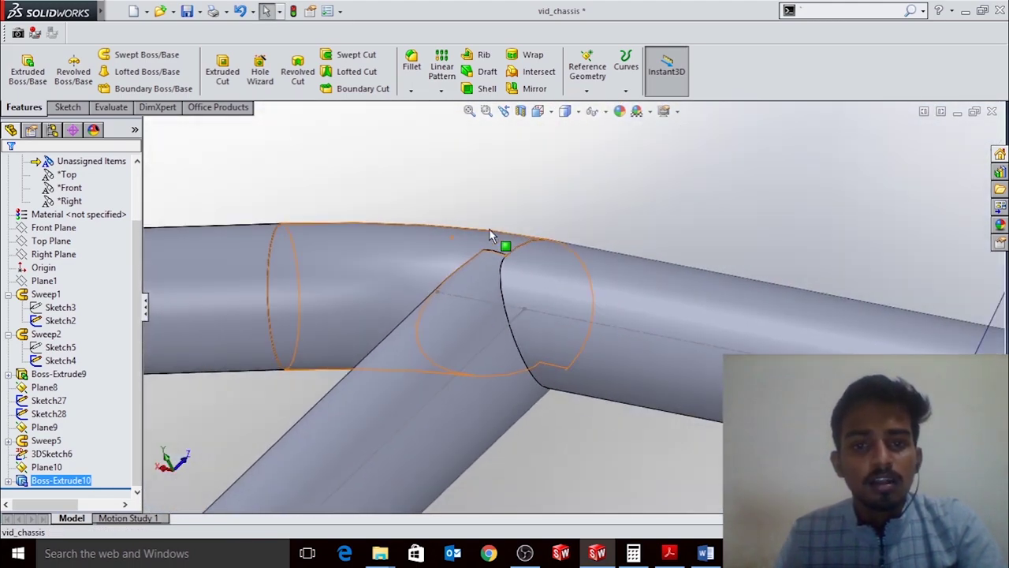
scroll(529, 300, down, 2)
scroll(505, 371, up, 3)
scroll(567, 357, up, 3)
scroll(567, 356, up, 2)
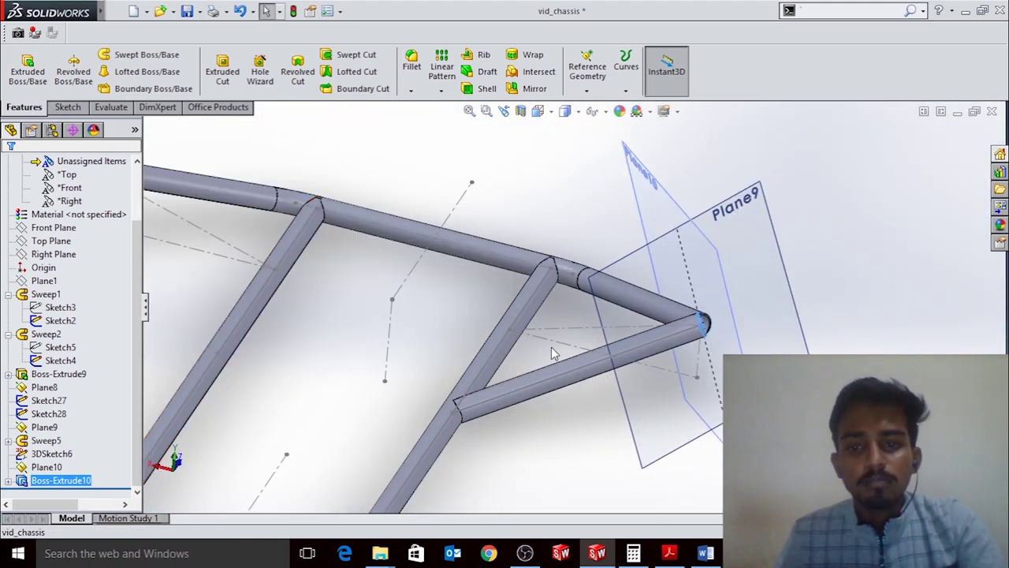
scroll(551, 347, up, 3)
scroll(547, 334, down, 3)
mouse_move(530, 305)
middle_down()
mouse_move(607, 293)
mouse_move(547, 377)
middle_up()
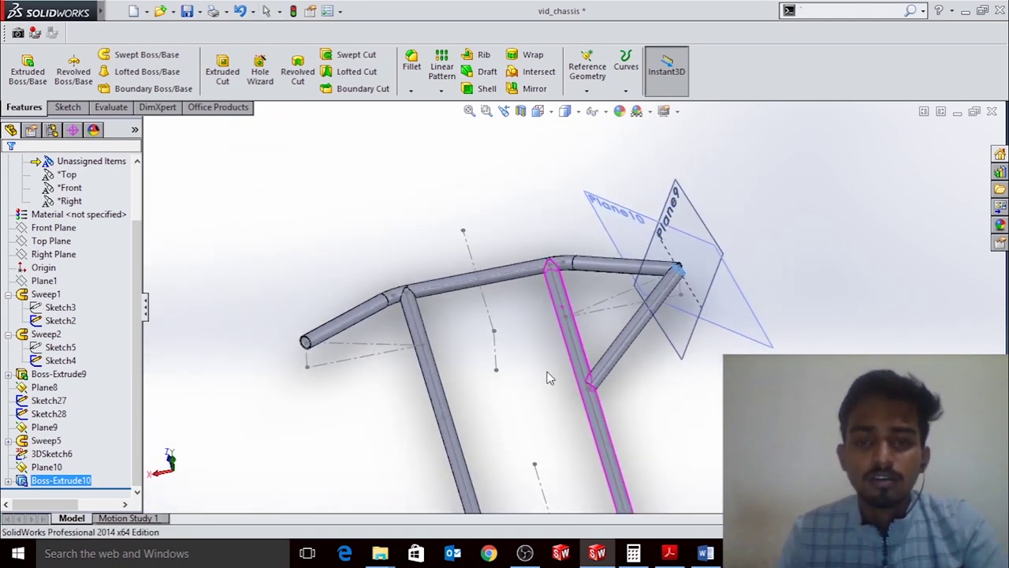
scroll(547, 377, up, 2)
scroll(470, 354, down, 2)
scroll(439, 359, down, 3)
click(439, 360)
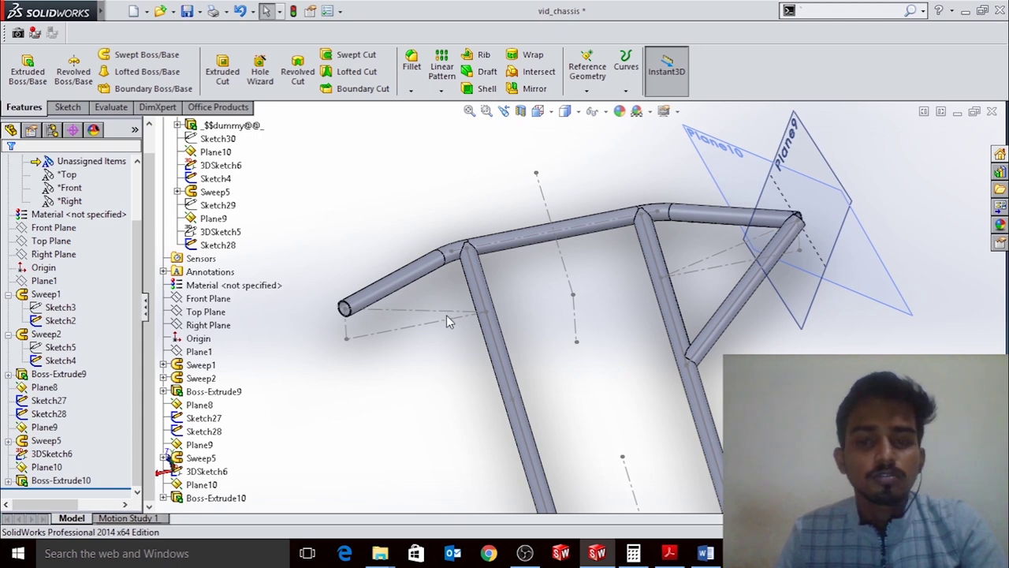
scroll(446, 316, up, 3)
mouse_move(488, 350)
middle_down()
mouse_move(597, 230)
mouse_move(725, 338)
mouse_move(641, 363)
mouse_move(710, 372)
mouse_move(641, 297)
mouse_move(690, 320)
mouse_move(624, 273)
mouse_move(664, 320)
middle_up()
scroll(671, 356, down, 3)
scroll(697, 332, down, 3)
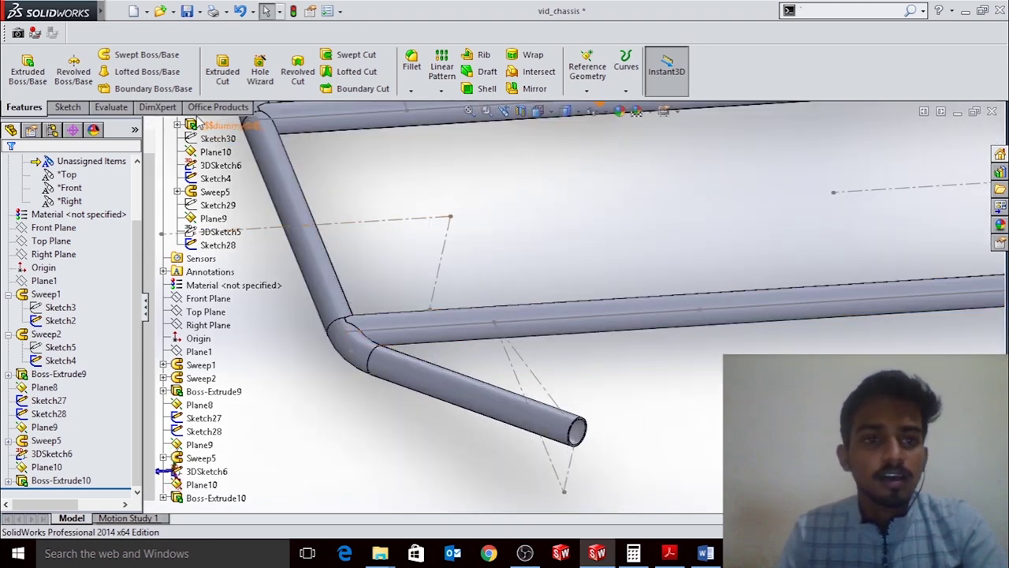
click(66, 108)
Sketch the brace profile circles with a 25.4 mm outer and 21.4 mm inner diameter
click(20, 90)
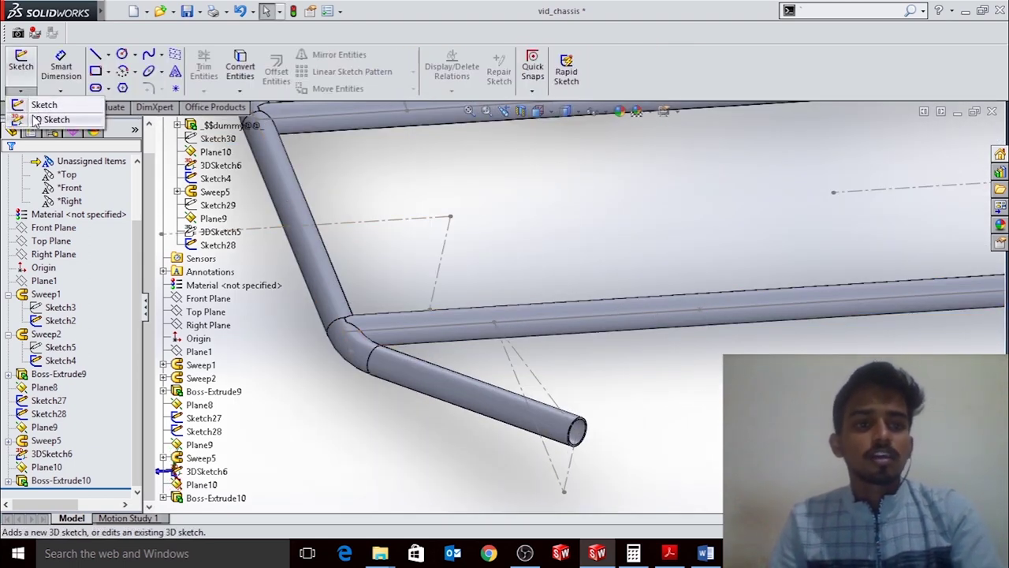
click(35, 120)
click(703, 317)
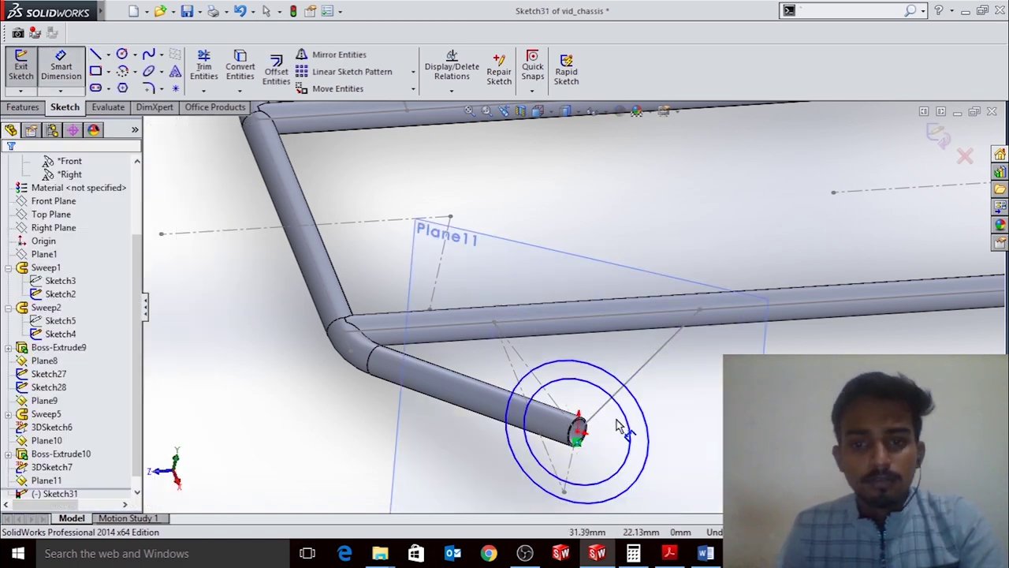
click(631, 432)
click(713, 399)
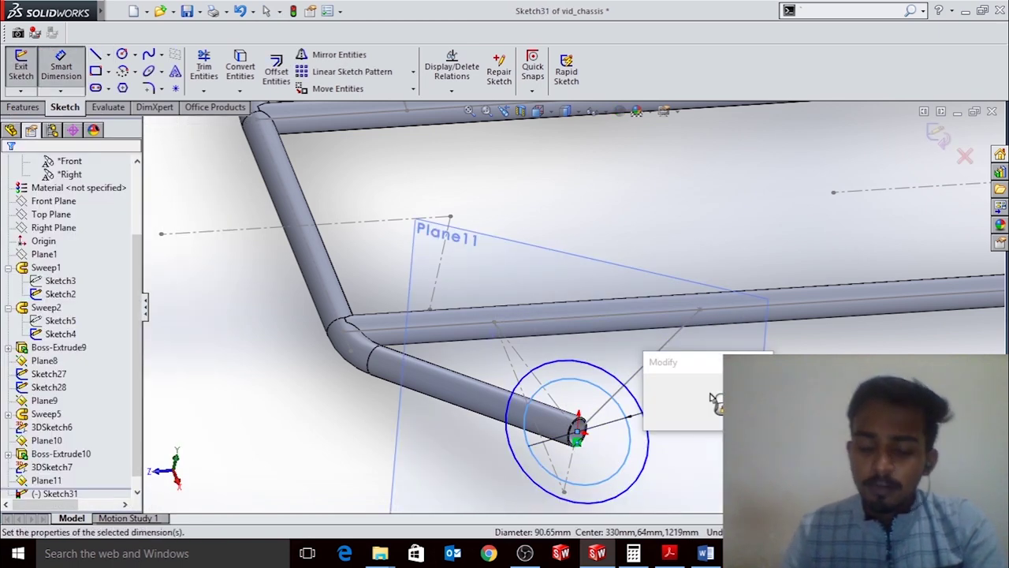
text(255.)
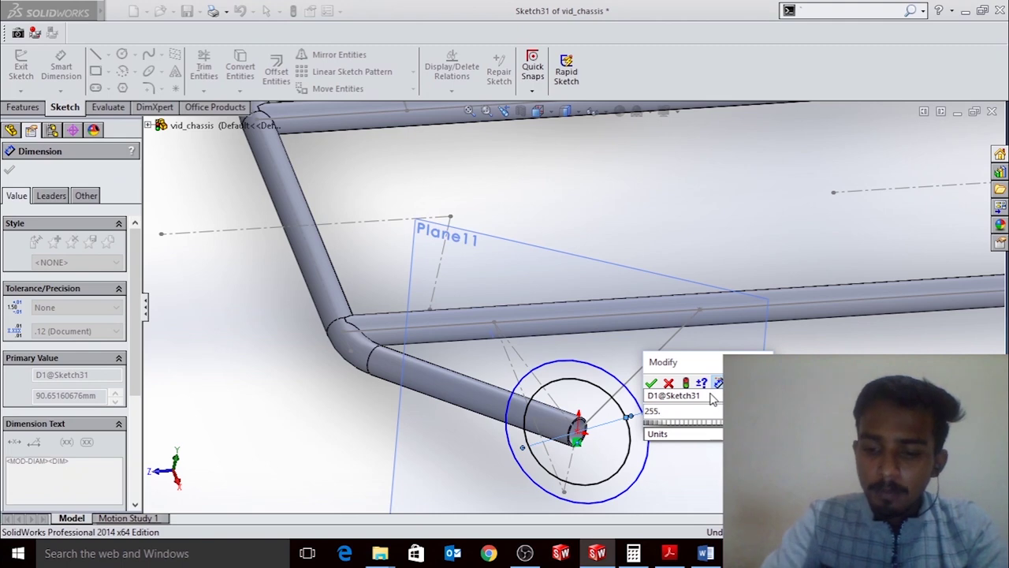
key(Return)
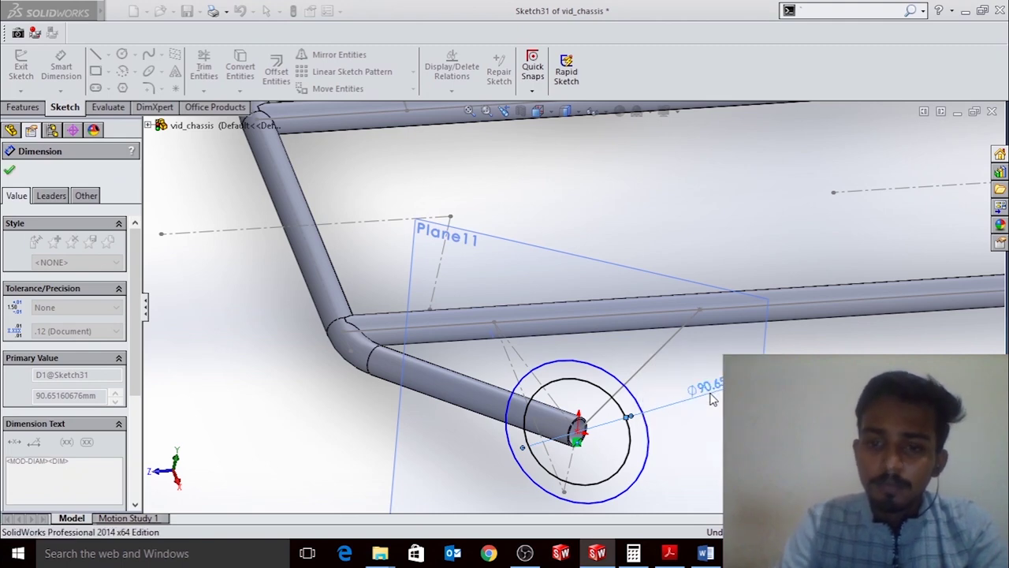
click(647, 475)
click(716, 466)
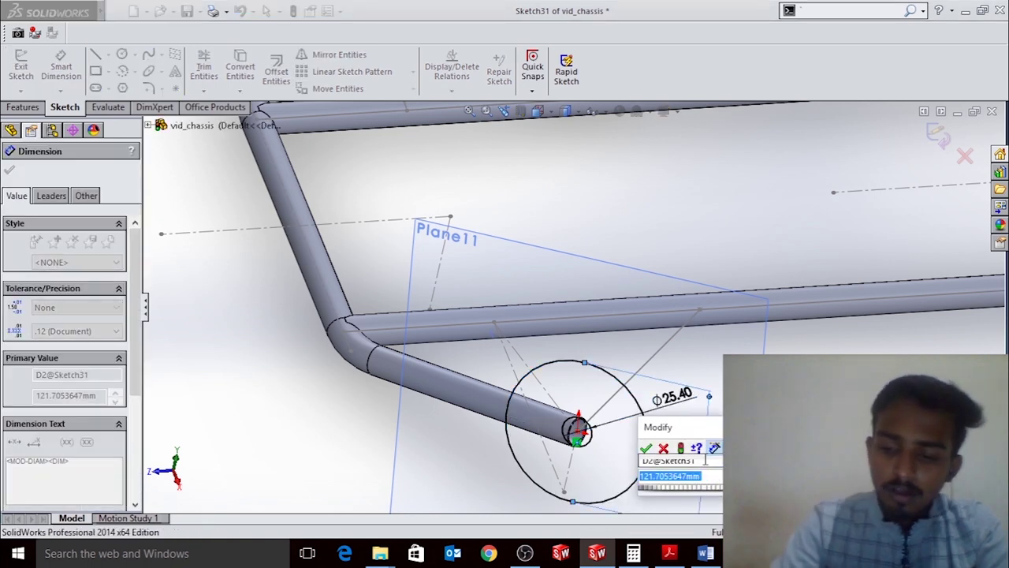
text(21.4)
key(Return)
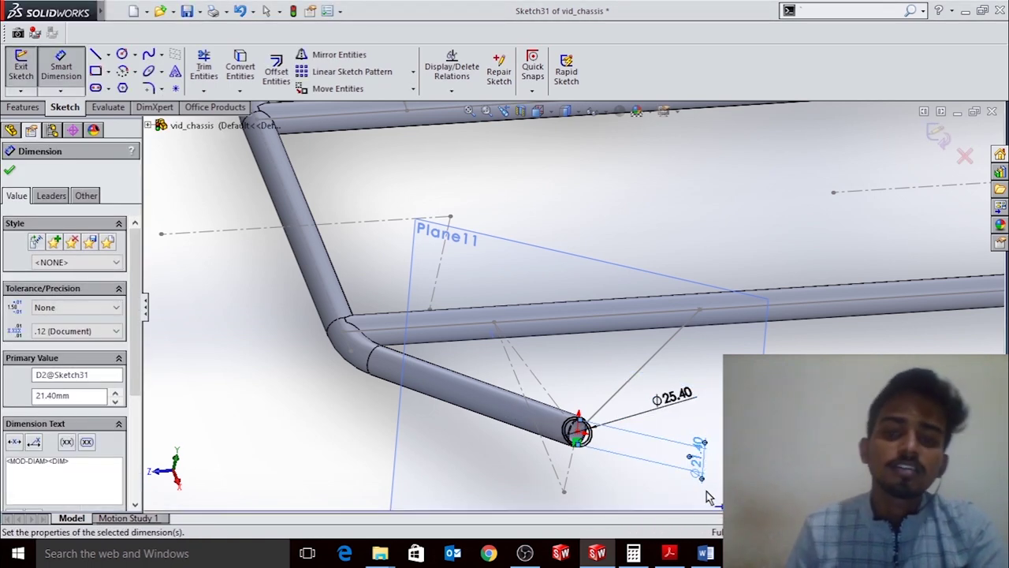
mouse_move(678, 465)
middle_down()
mouse_move(684, 484)
mouse_move(588, 293)
middle_up()
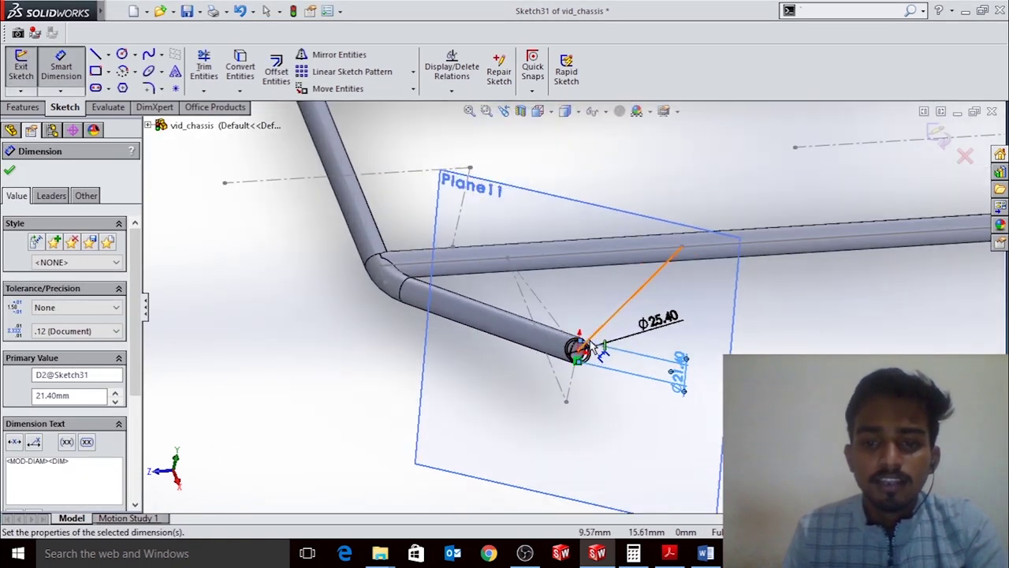
scroll(587, 294, down, 5)
Extrude the profile 270 mm, reversed toward the upper rail, then view Modified chassis.PDF
key(e)
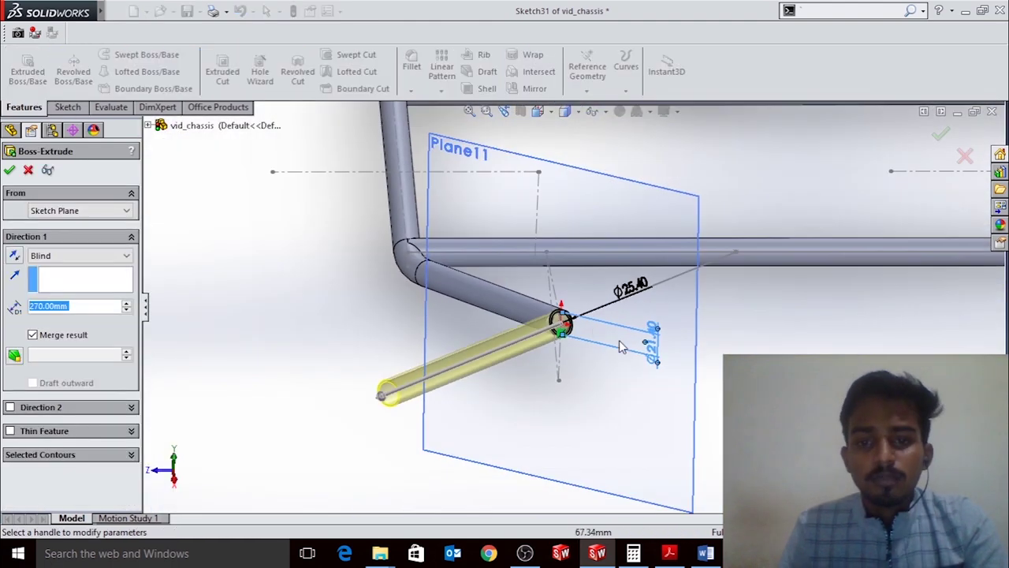
click(13, 257)
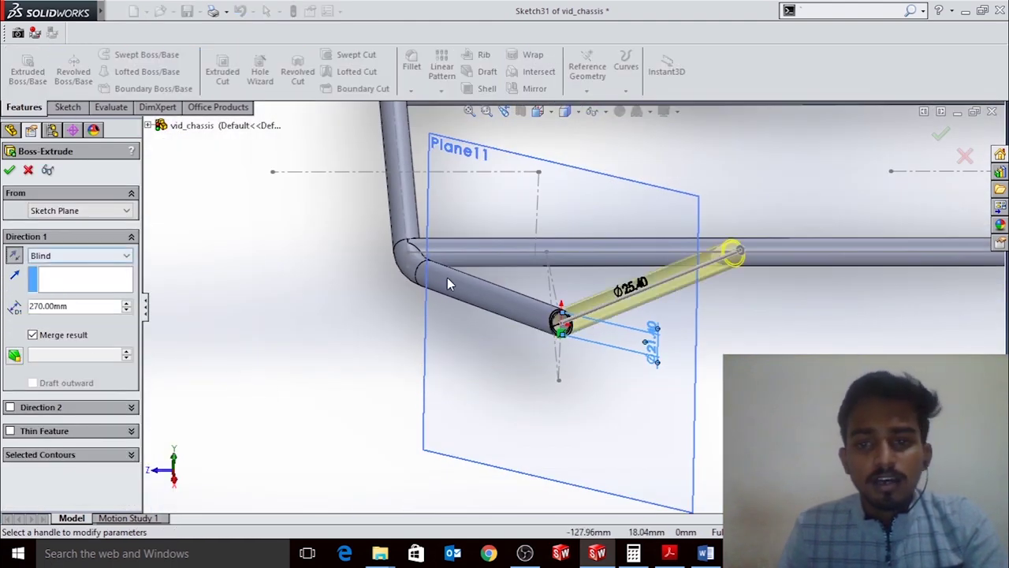
scroll(610, 471, up, 5)
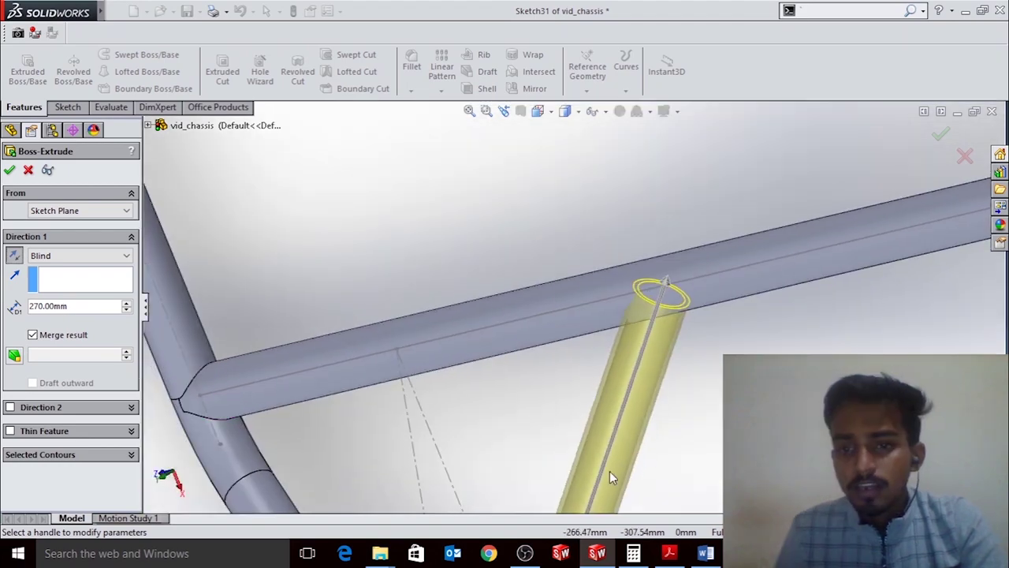
middle_drag(610, 471, 473, 353)
scroll(581, 304, up, 2)
key(Return)
scroll(581, 304, down, 3)
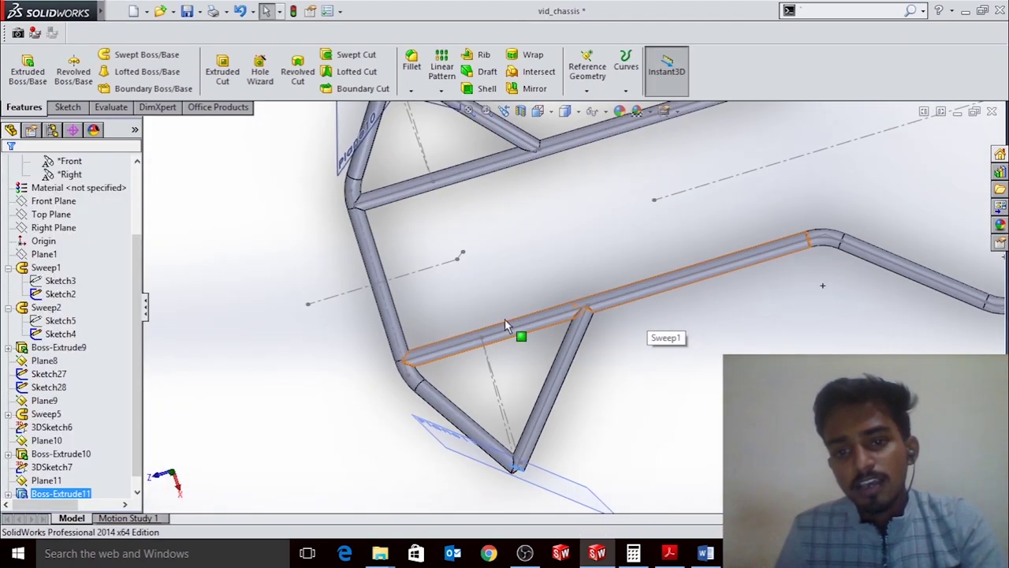
mouse_move(505, 318)
middle_down()
mouse_move(615, 266)
mouse_move(653, 415)
middle_up()
scroll(600, 347, up, 2)
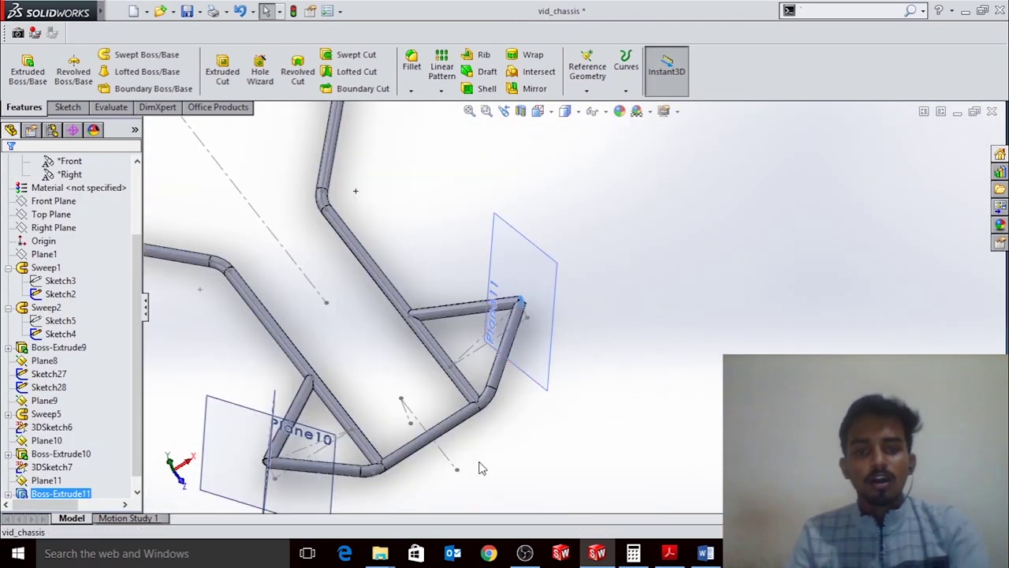
click(668, 553)
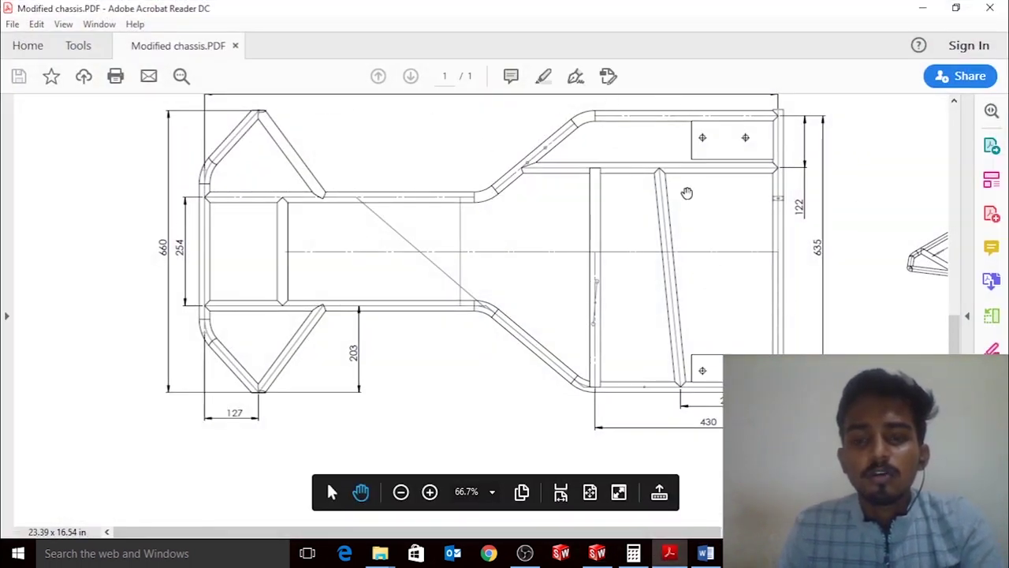
scroll(581, 196, up, 2)
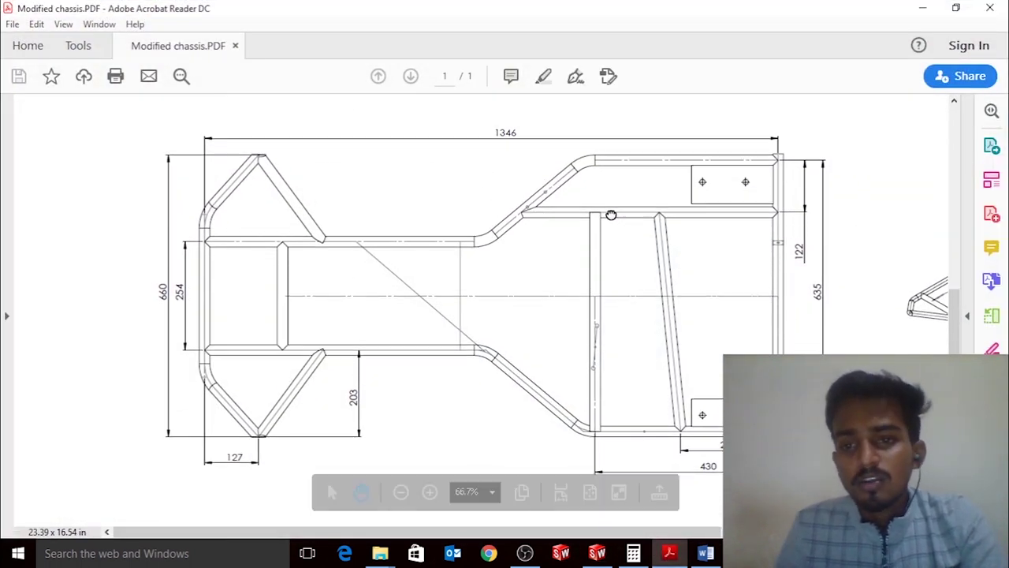
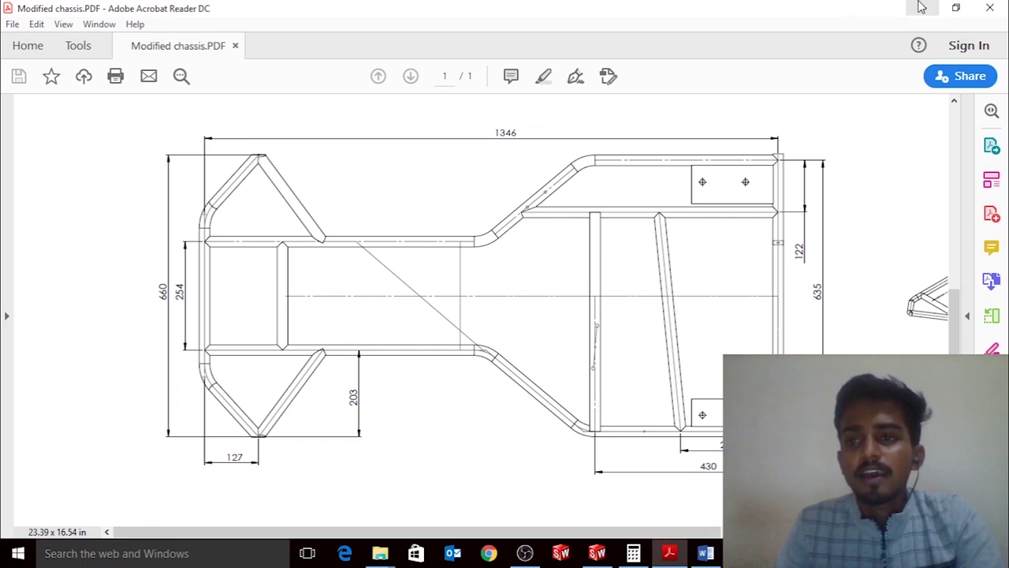
Minimize the chassis drawing in Acrobat Reader so the SolidWorks chassis model shows again
click(924, 6)
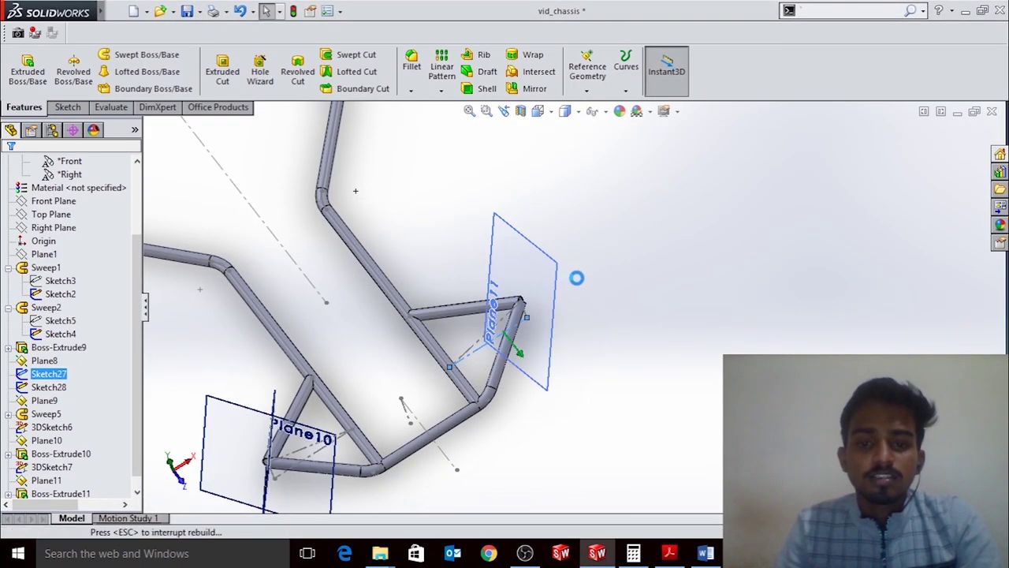
Start a Top Plane sketch and draw a vertical line across the chassis interior
middle_drag(550, 285, 548, 226)
scroll(71, 236, up, 1)
click(50, 241)
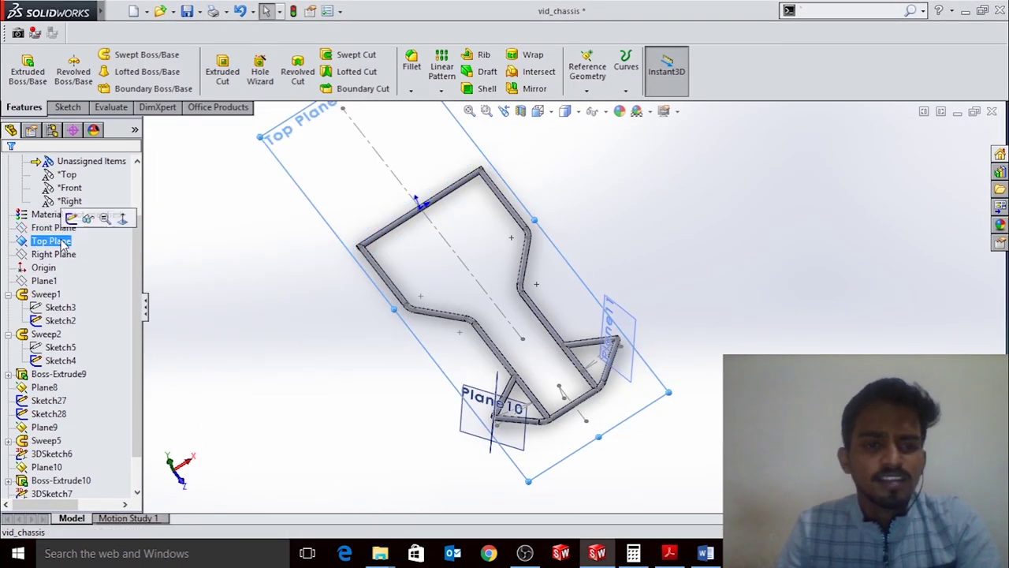
click(70, 219)
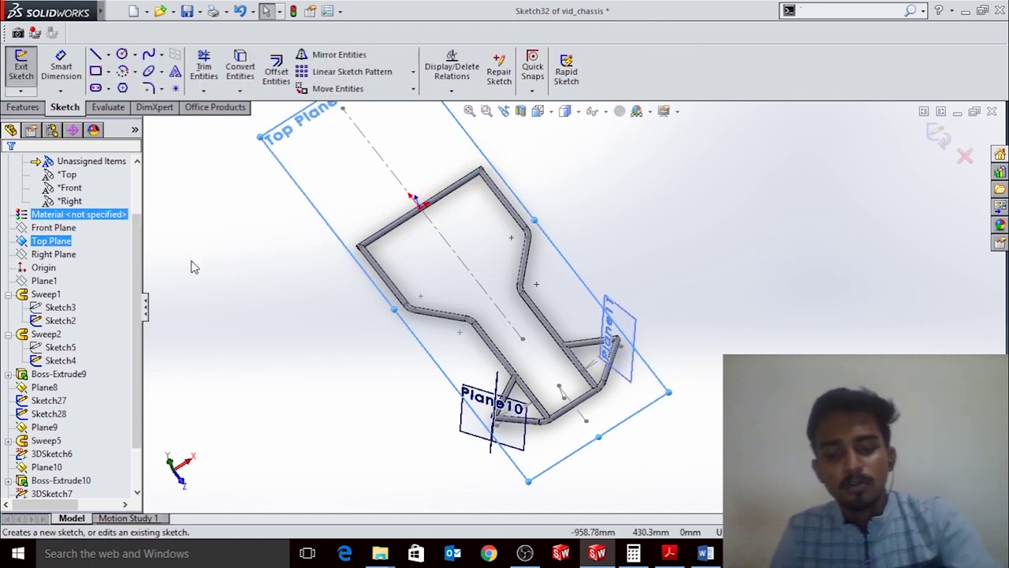
key(l)
scroll(602, 237, up, 3)
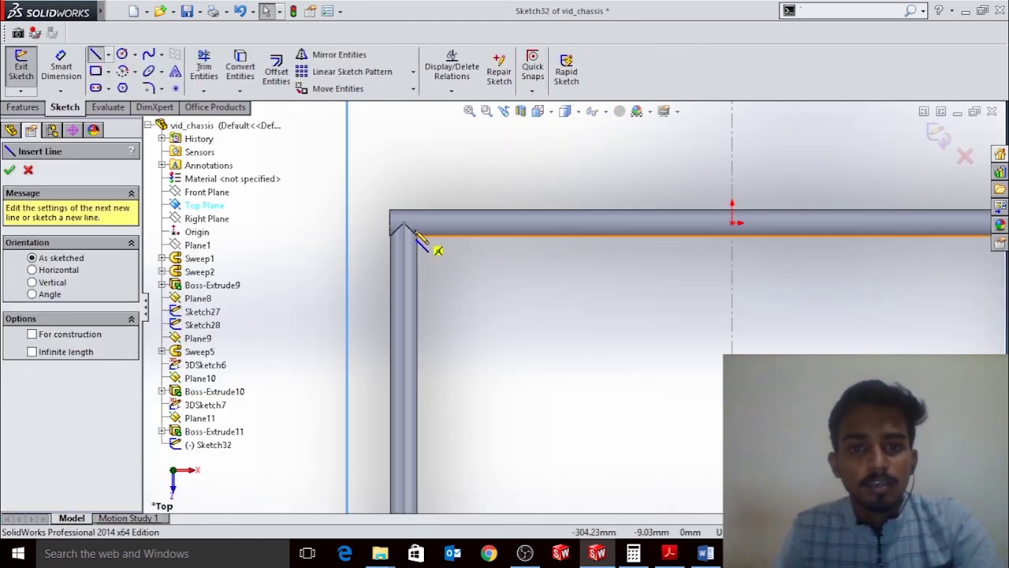
drag(564, 240, 564, 377)
scroll(563, 315, down, 3)
Dimension the vertical line 122 mm from the frame's left tube
click(62, 69)
scroll(577, 267, down, 2)
scroll(556, 249, down, 2)
scroll(553, 245, down, 2)
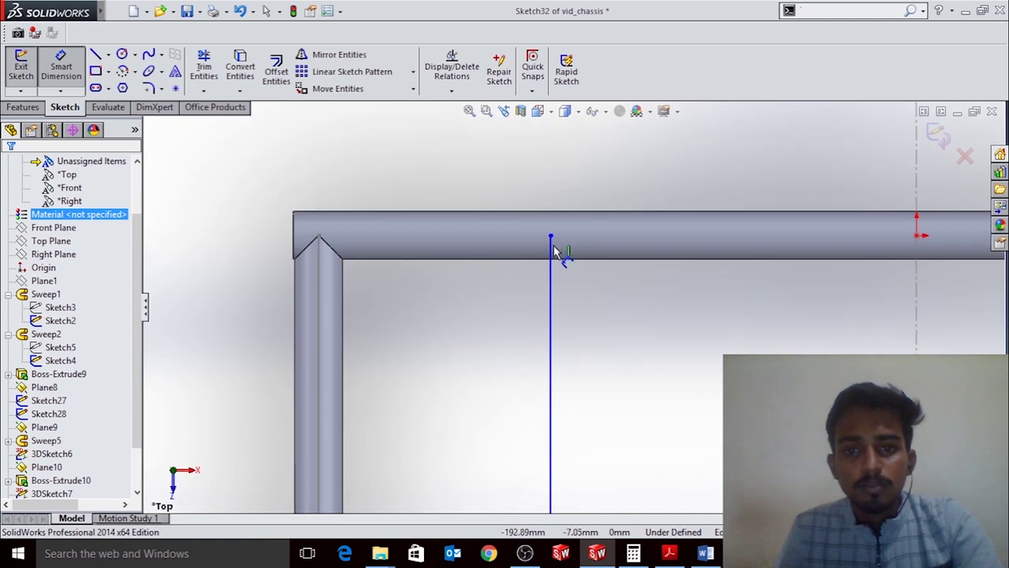
scroll(593, 347, up, 3)
scroll(579, 430, down, 4)
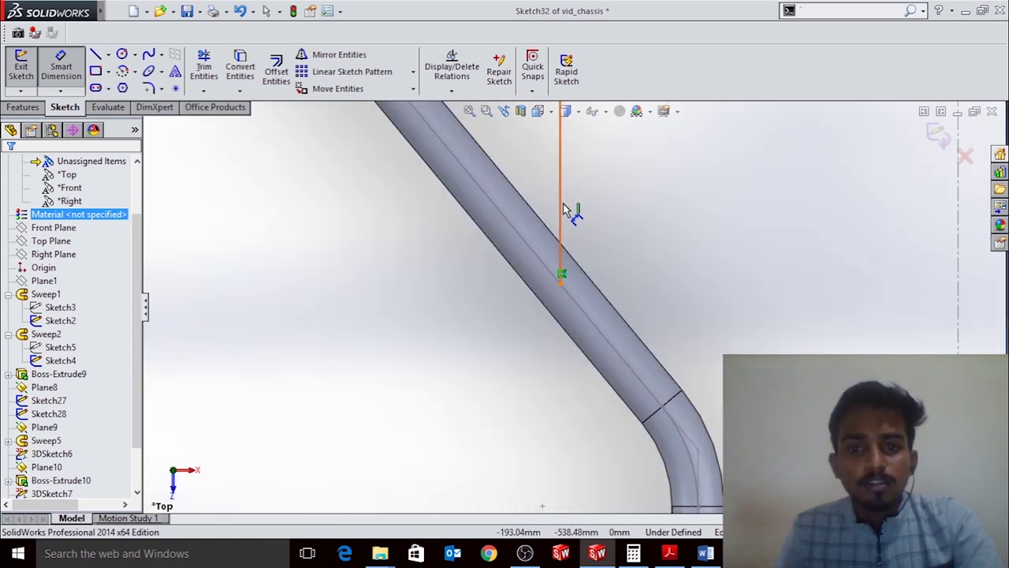
click(552, 221)
scroll(540, 221, up, 3)
scroll(541, 213, down, 2)
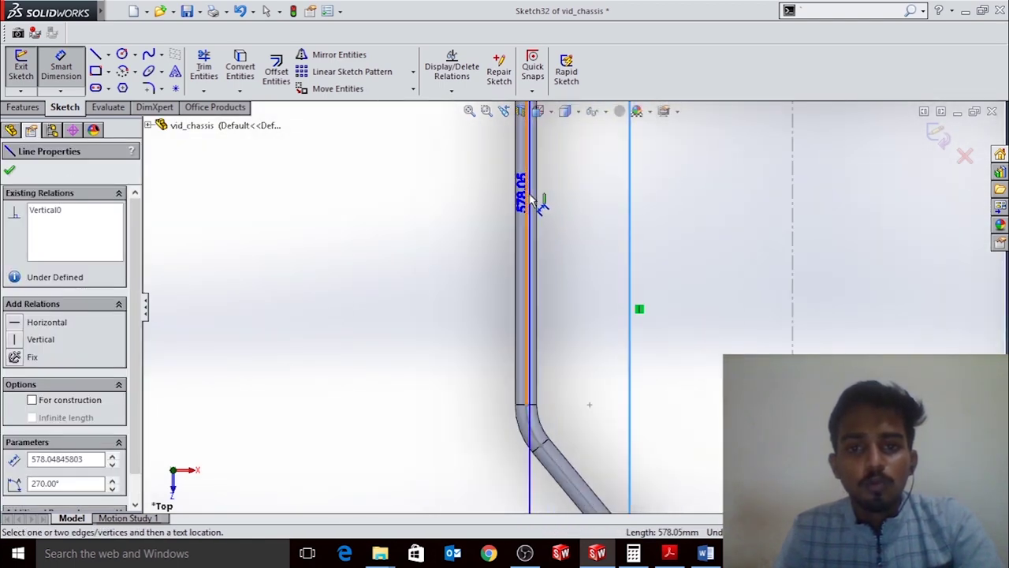
click(533, 201)
scroll(489, 229, up, 3)
scroll(473, 213, up, 1)
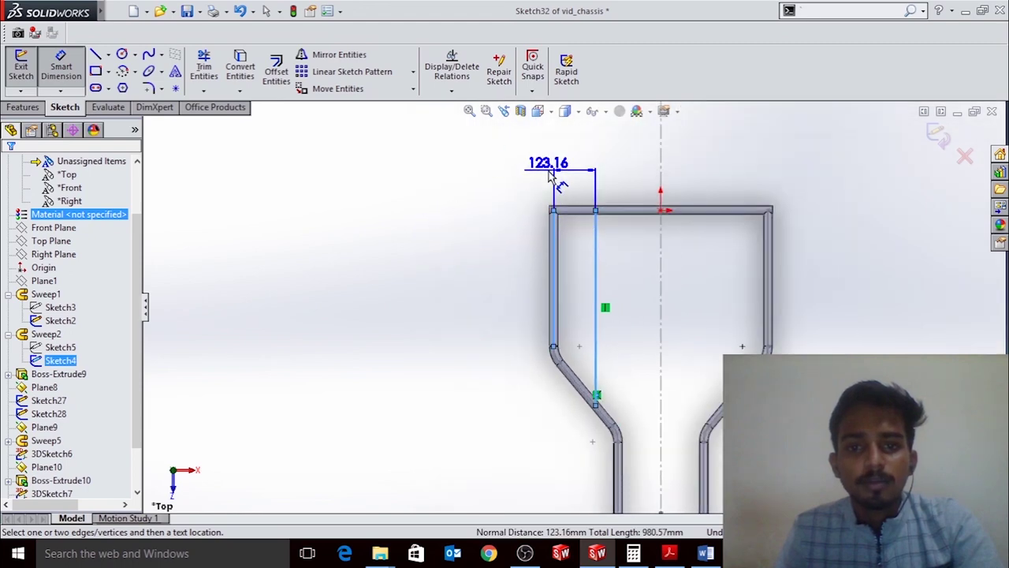
click(552, 175)
text(122)
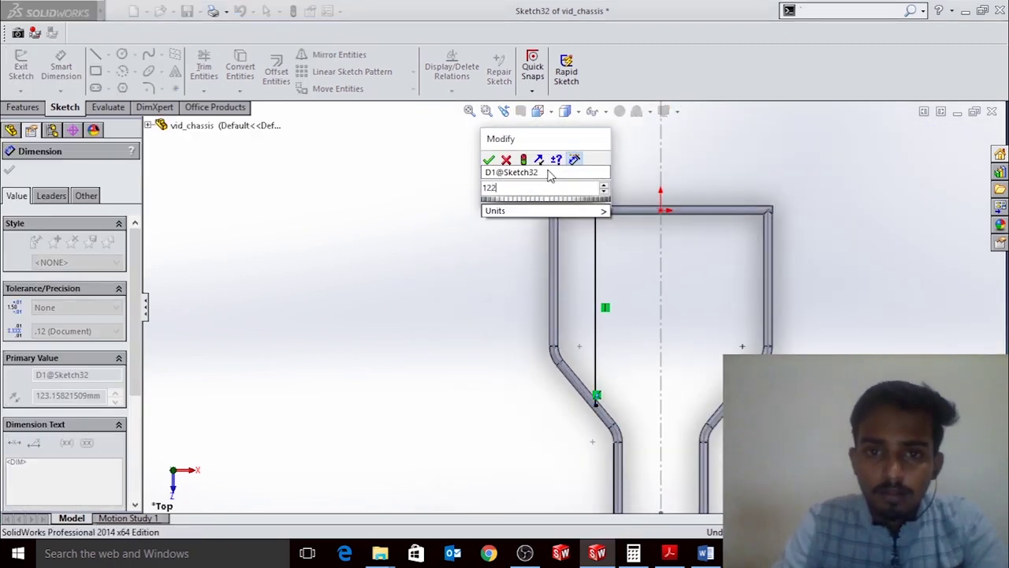
key(Return)
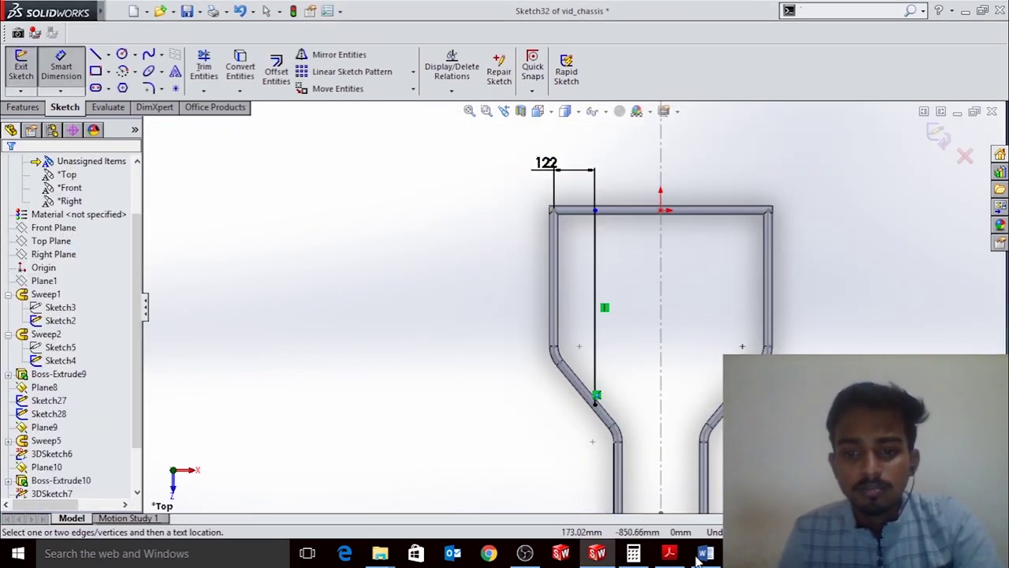
Check the 122 dimension against the PDF drawing, then exit the cross-member sketch
click(670, 553)
scroll(694, 236, down, 2)
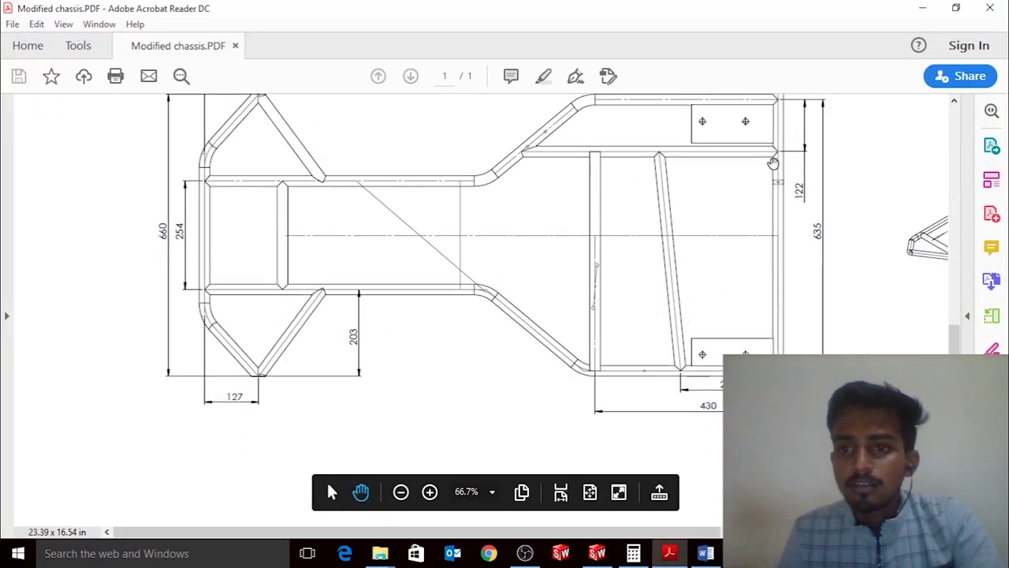
scroll(774, 163, up, 1)
click(923, 7)
scroll(513, 266, up, 3)
scroll(560, 230, down, 3)
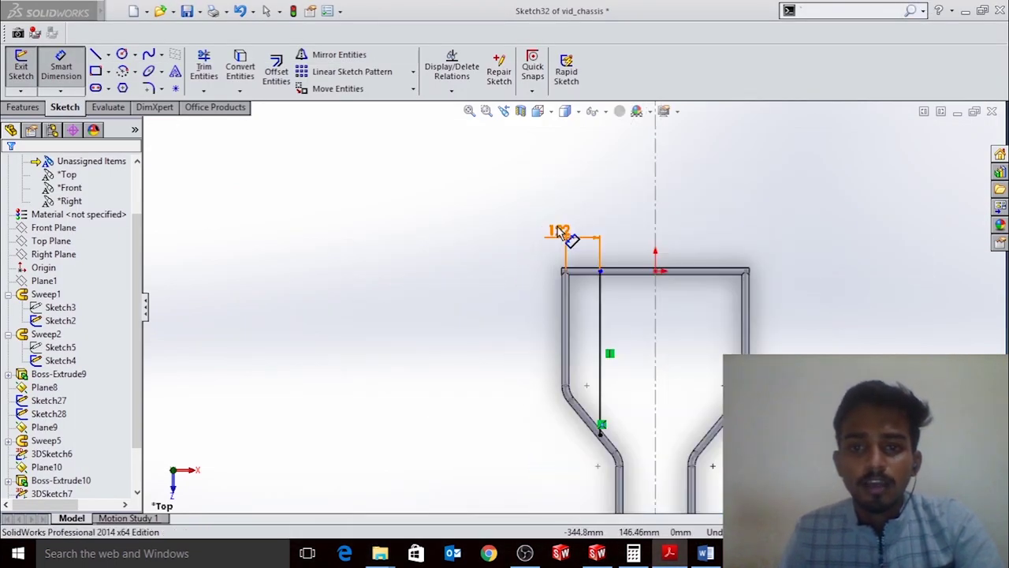
scroll(560, 230, down, 3)
click(542, 289)
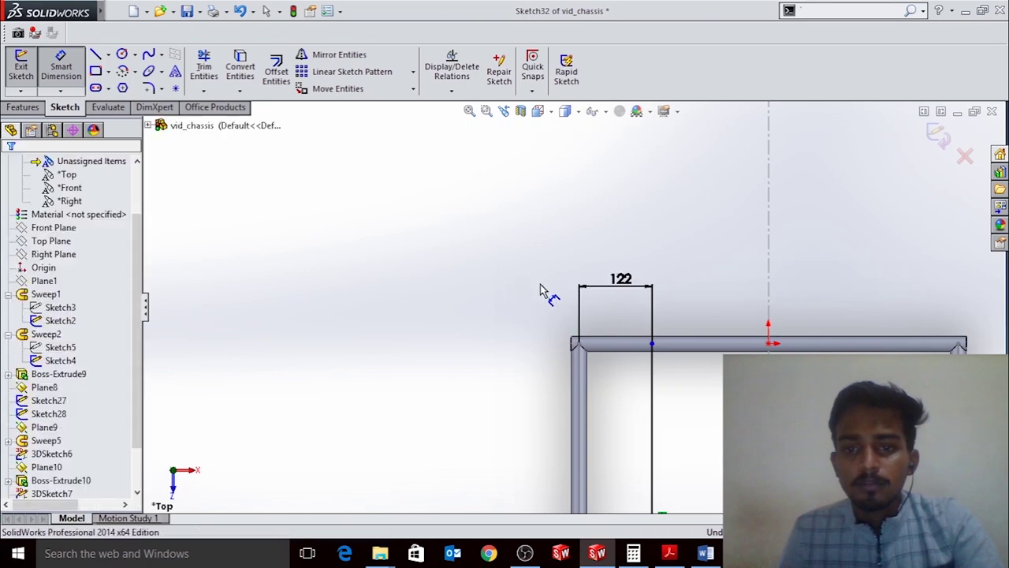
scroll(558, 314, up, 3)
scroll(631, 386, down, 4)
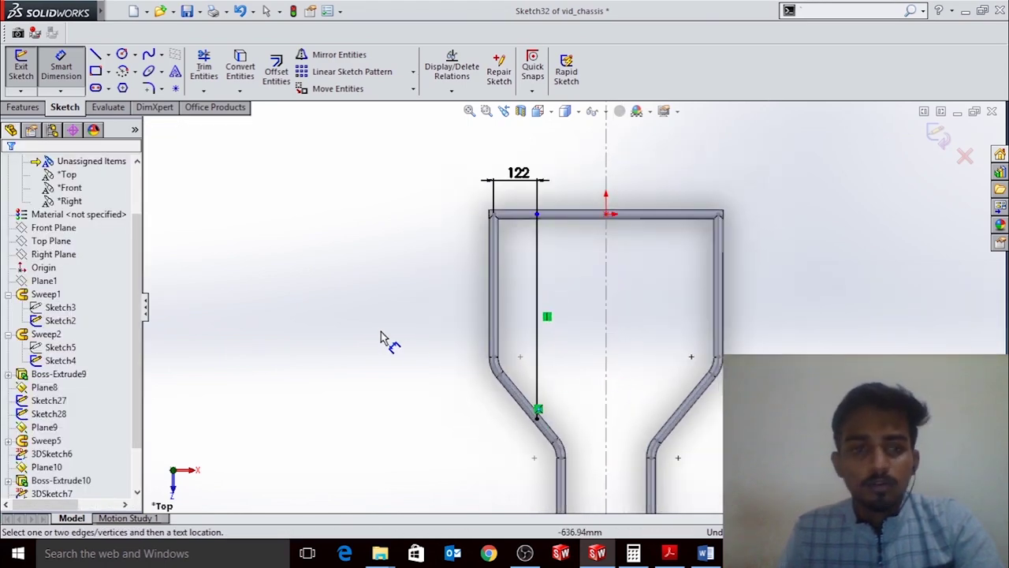
click(943, 145)
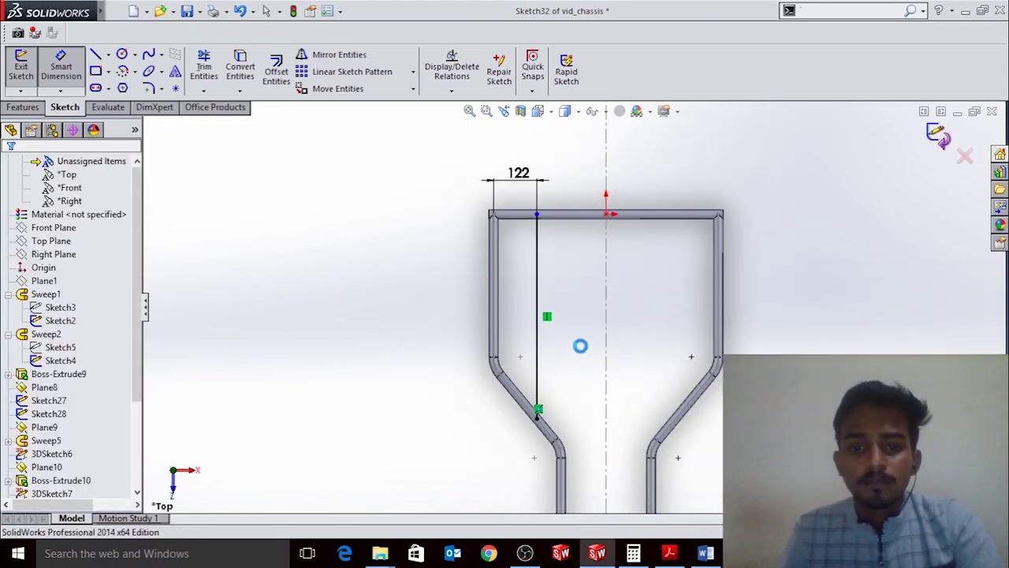
Sketch the tube profile on Plane1 with a 25.4 mm outer diameter
scroll(563, 224, down, 4)
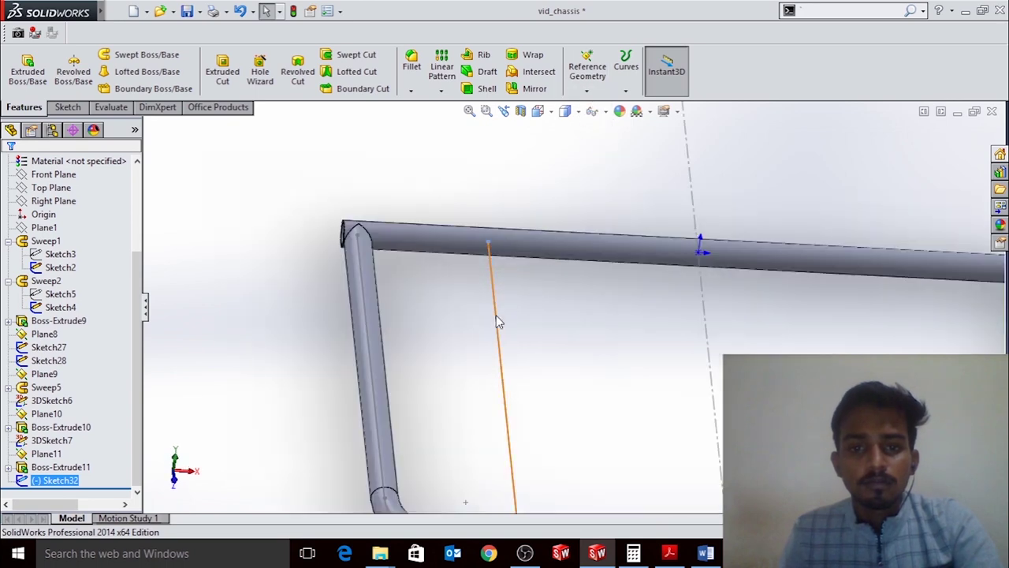
click(494, 329)
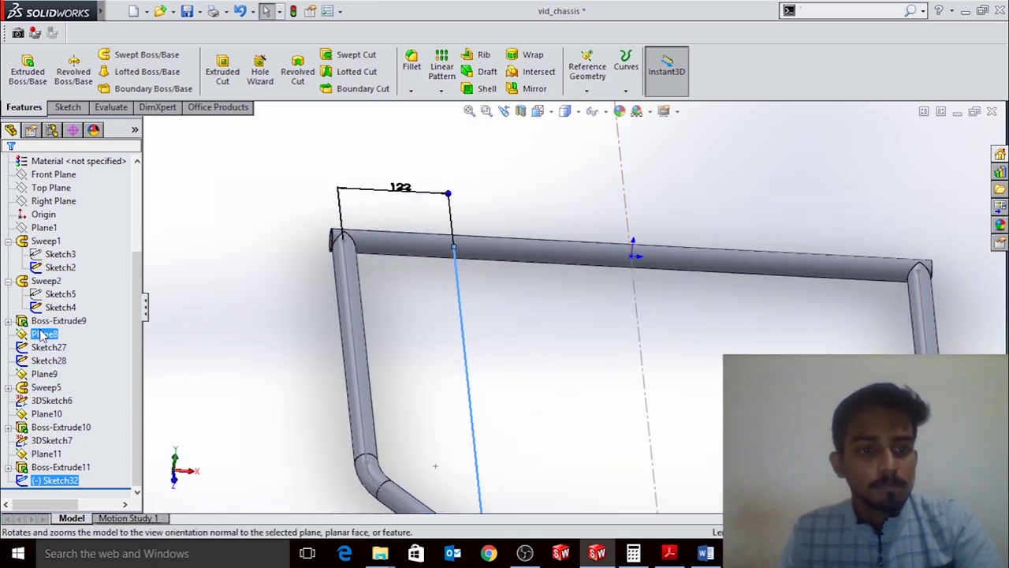
click(45, 375)
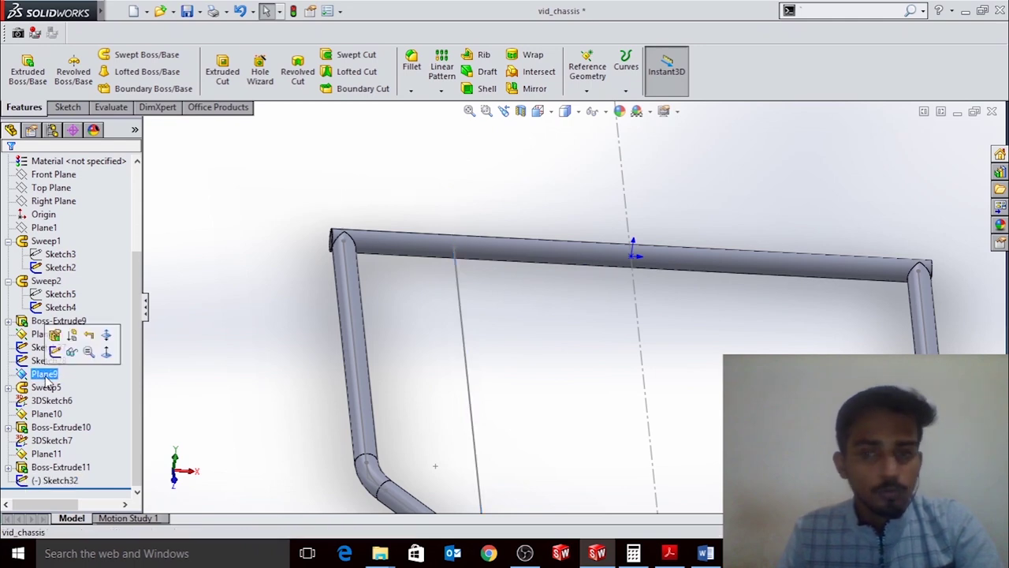
click(935, 341)
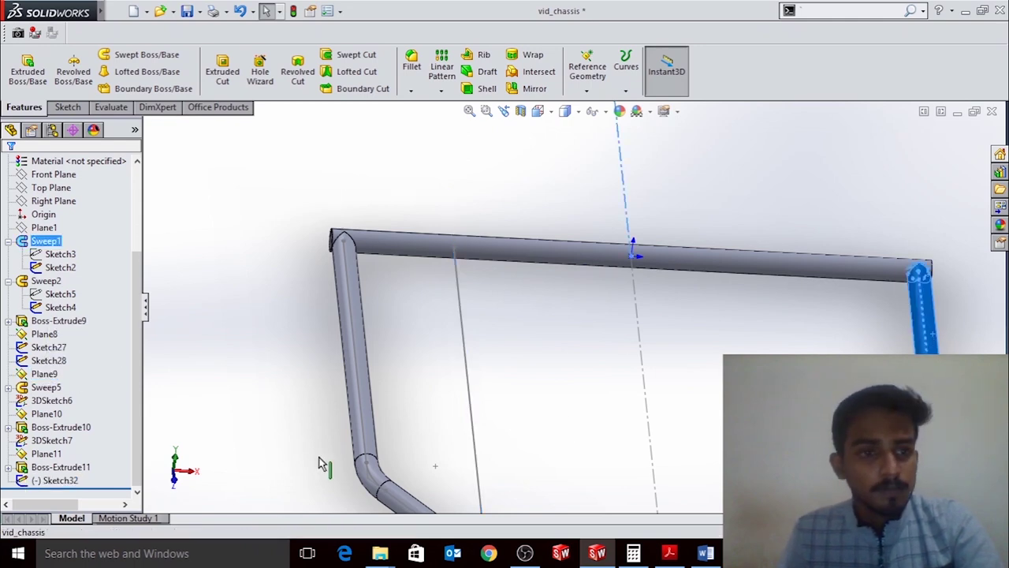
click(603, 276)
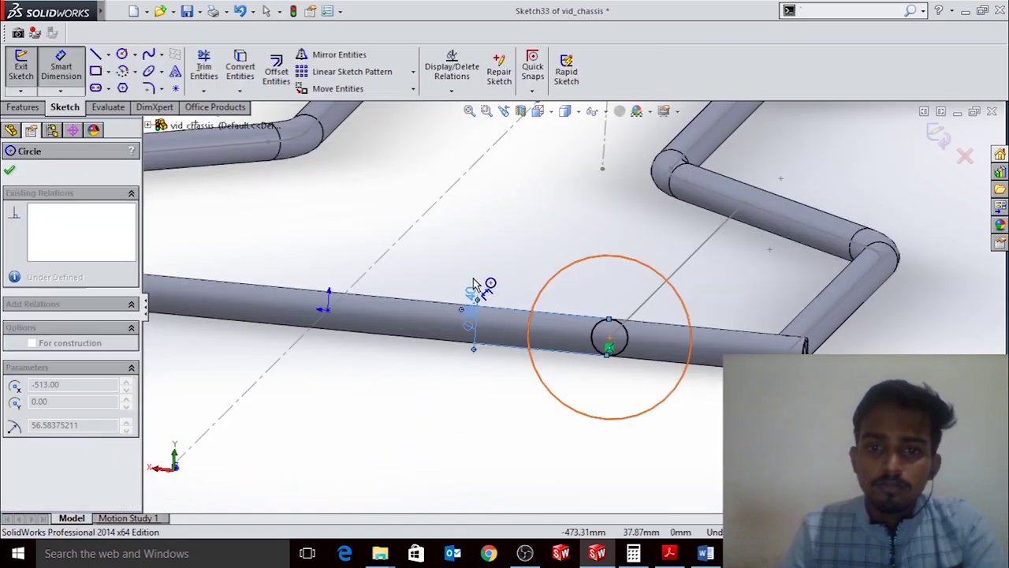
click(480, 276)
text(25.4)
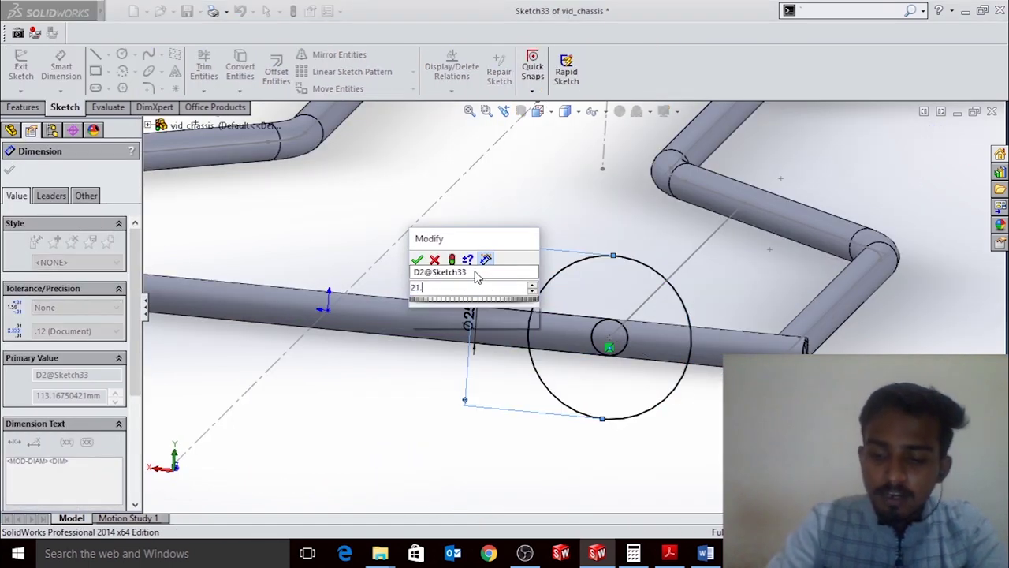
key(Return)
Inspect the Ø25.40/Ø21.40 profile and extrude it into Boss-Extrude12
scroll(622, 335, down, 3)
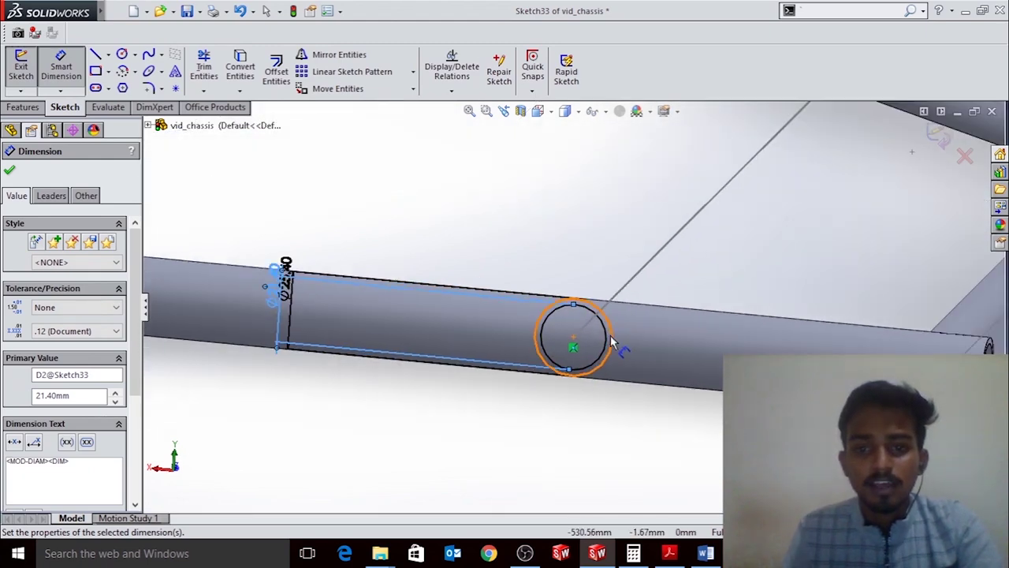
scroll(570, 234, up, 4)
middle_drag(570, 234, 667, 373)
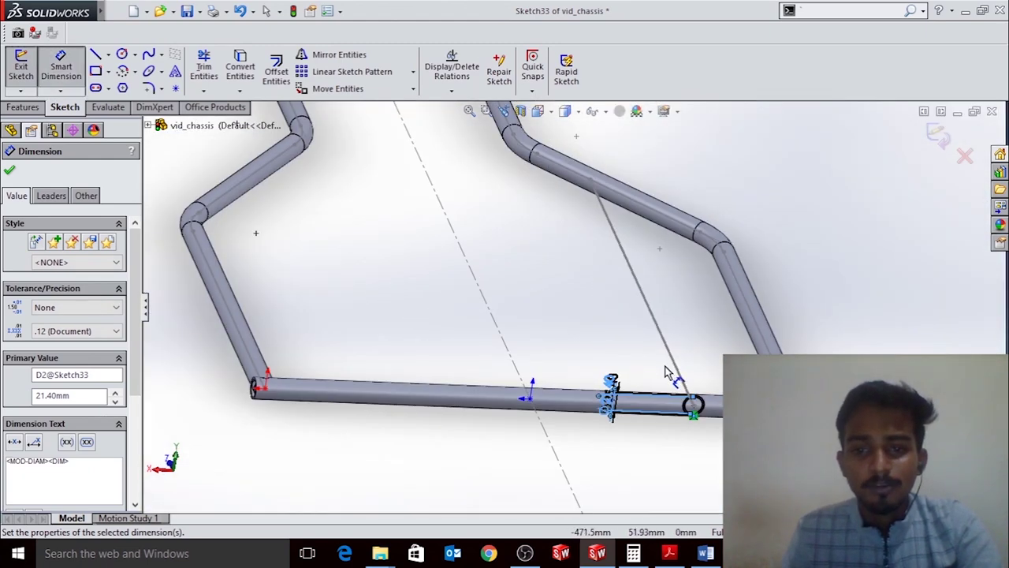
click(10, 170)
scroll(670, 415, down, 3)
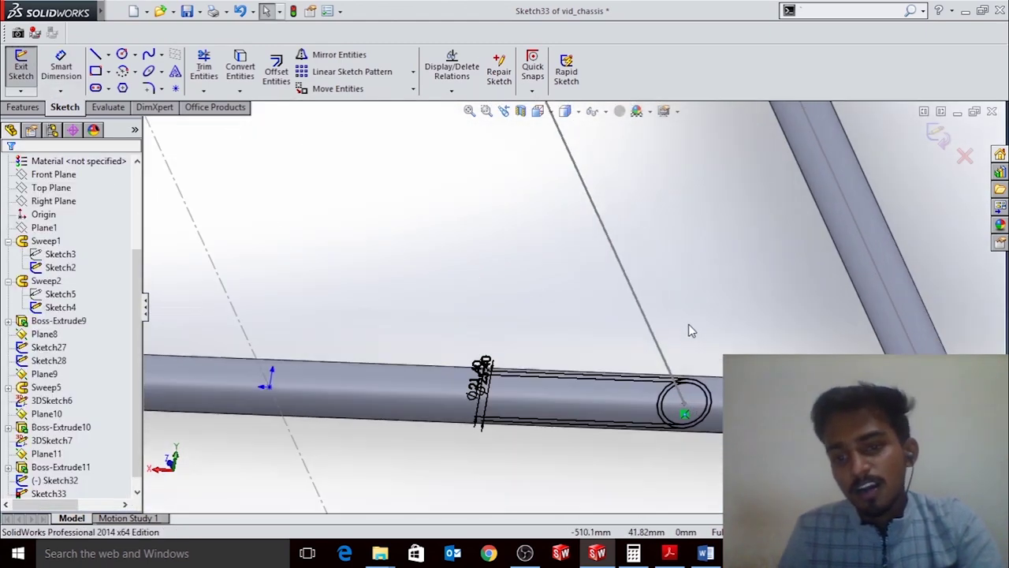
mouse_move(689, 328)
middle_down()
mouse_move(667, 355)
mouse_move(614, 332)
middle_up()
scroll(433, 377, up, 3)
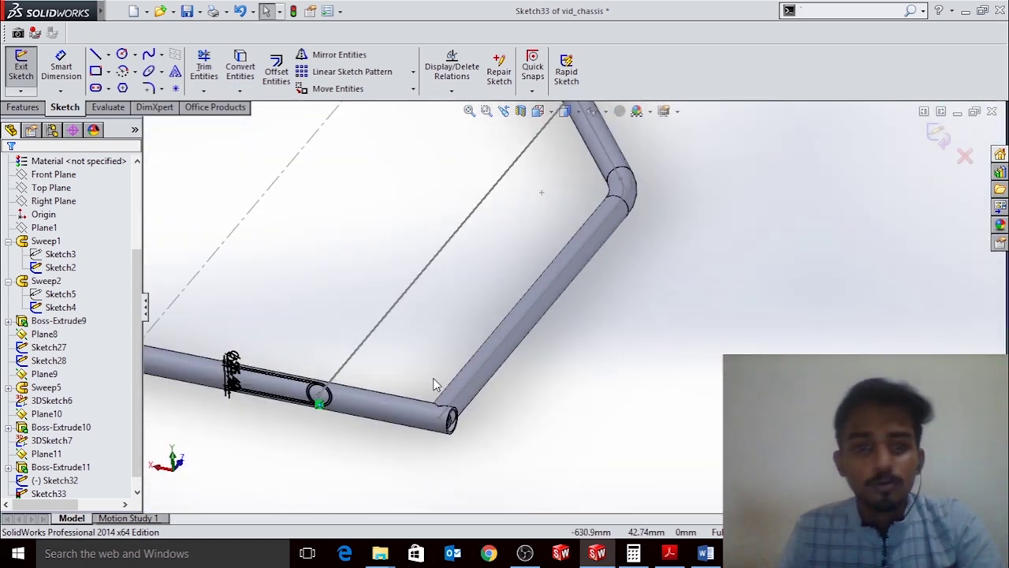
scroll(398, 339, up, 3)
scroll(502, 332, down, 3)
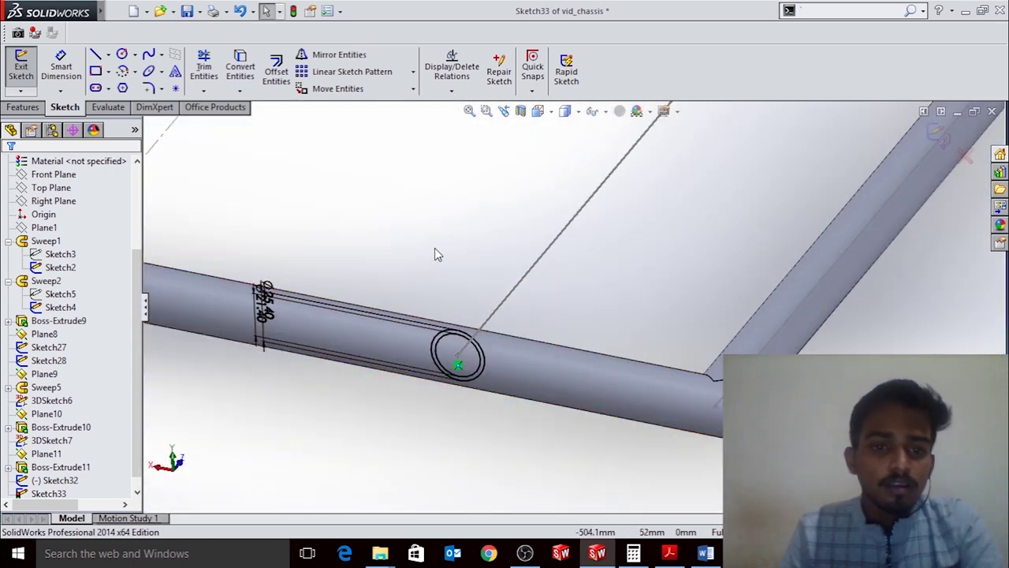
scroll(434, 254, down, 3)
scroll(485, 178, up, 3)
scroll(650, 251, down, 2)
scroll(581, 271, down, 2)
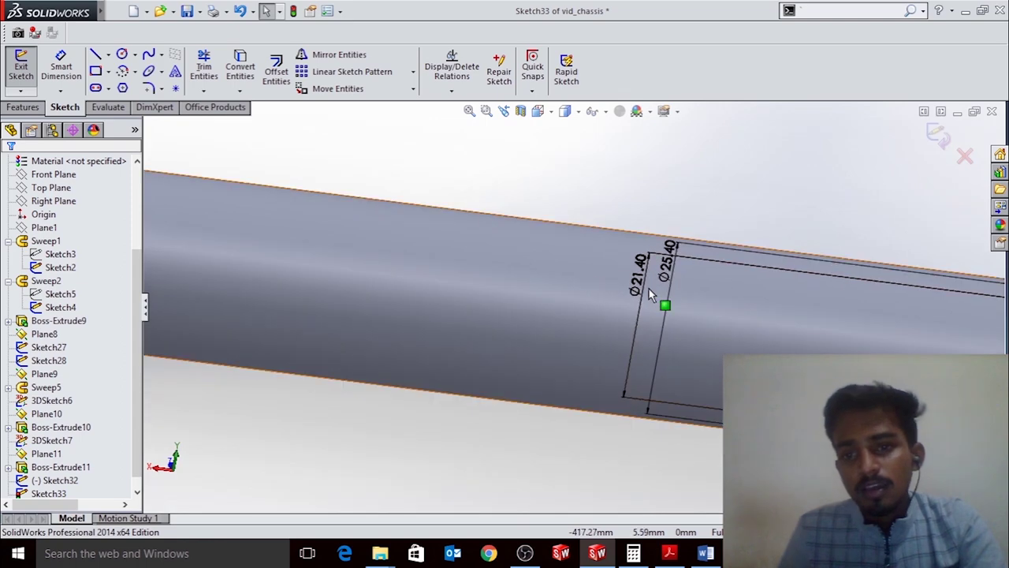
scroll(649, 289, up, 2)
scroll(730, 271, up, 1)
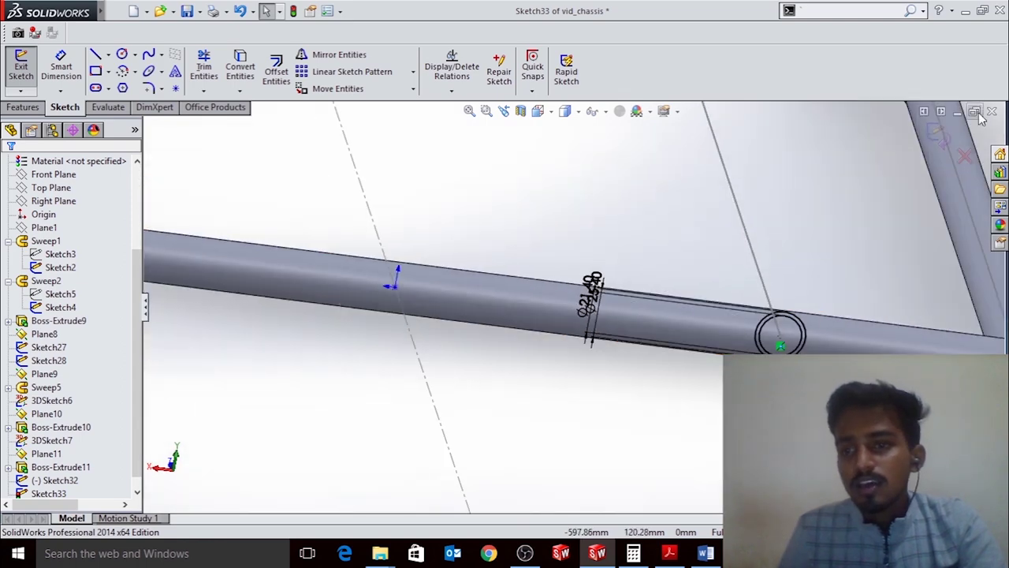
click(24, 109)
scroll(550, 269, up, 5)
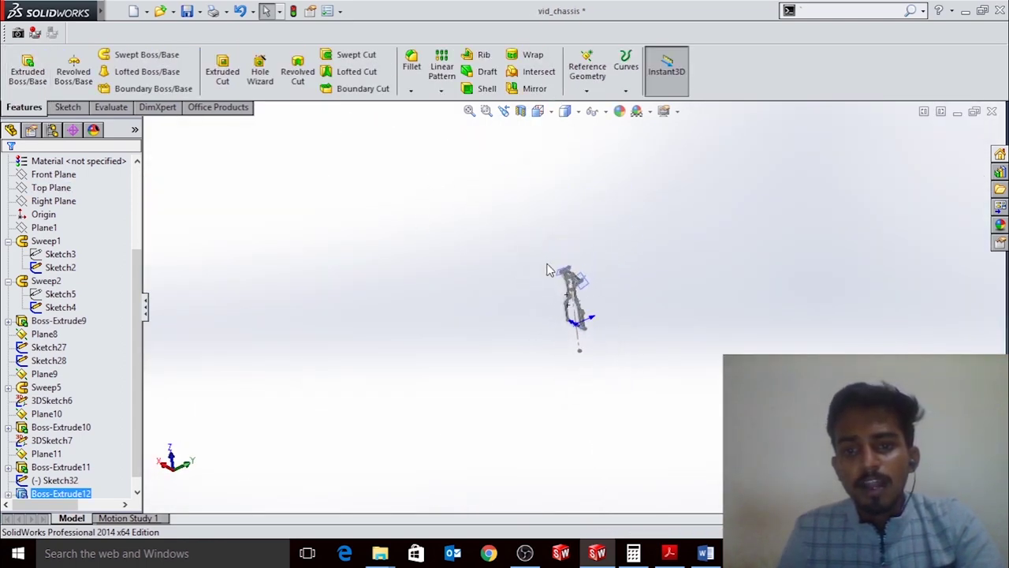
Compare the chassis with the PDF drawing and select the Sweep1 frame feature
mouse_move(549, 269)
middle_down()
mouse_move(462, 302)
mouse_move(442, 261)
middle_up()
scroll(552, 331, down, 3)
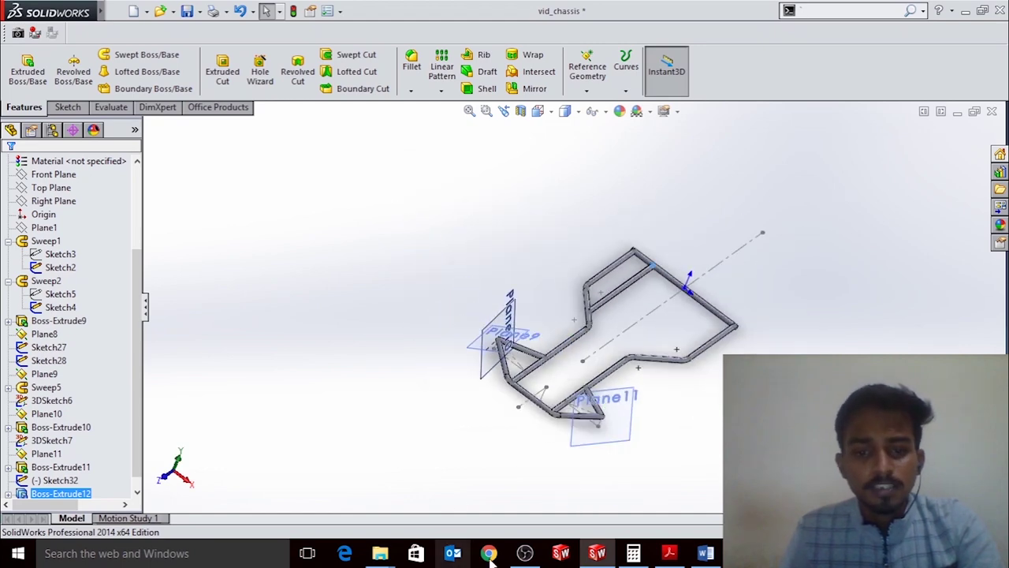
click(669, 552)
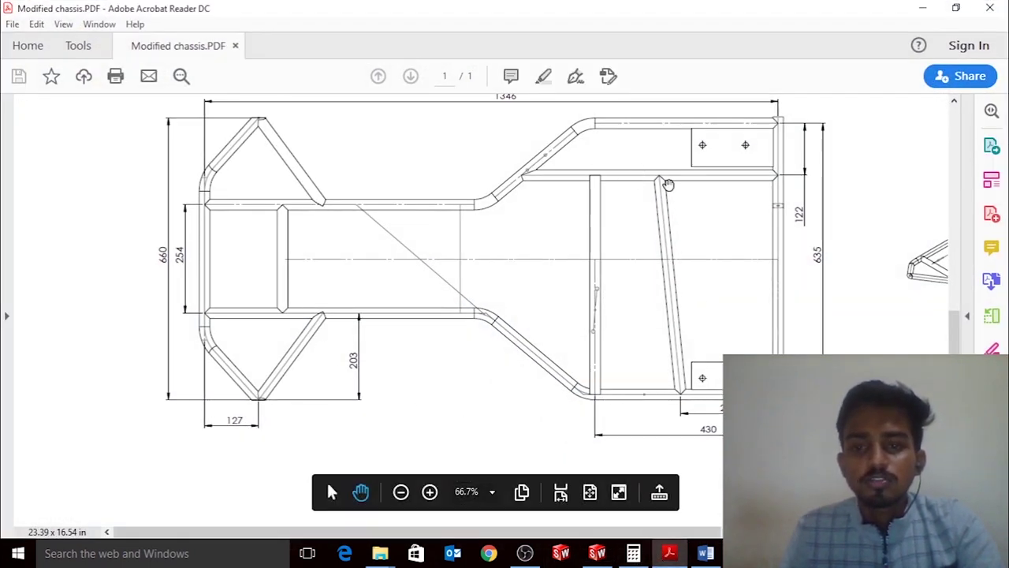
click(923, 8)
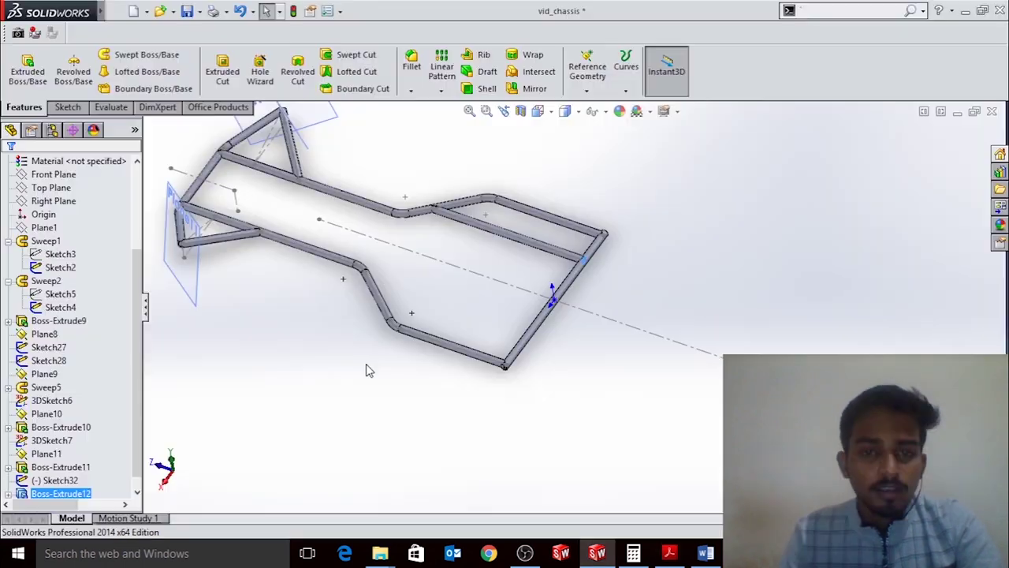
click(41, 242)
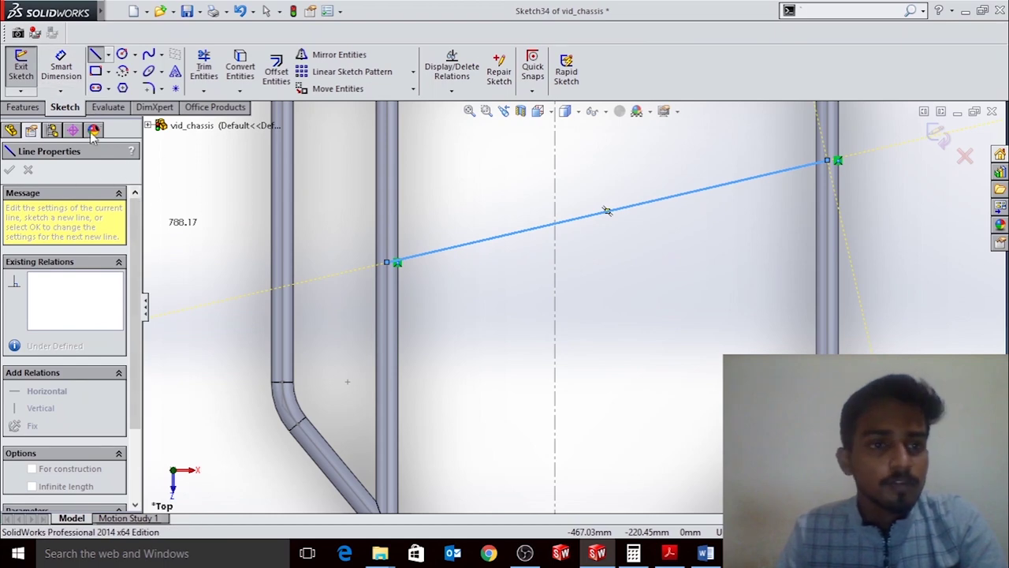
Dimension the cross line's end 229 mm from the rear bar
click(61, 67)
scroll(754, 216, up, 3)
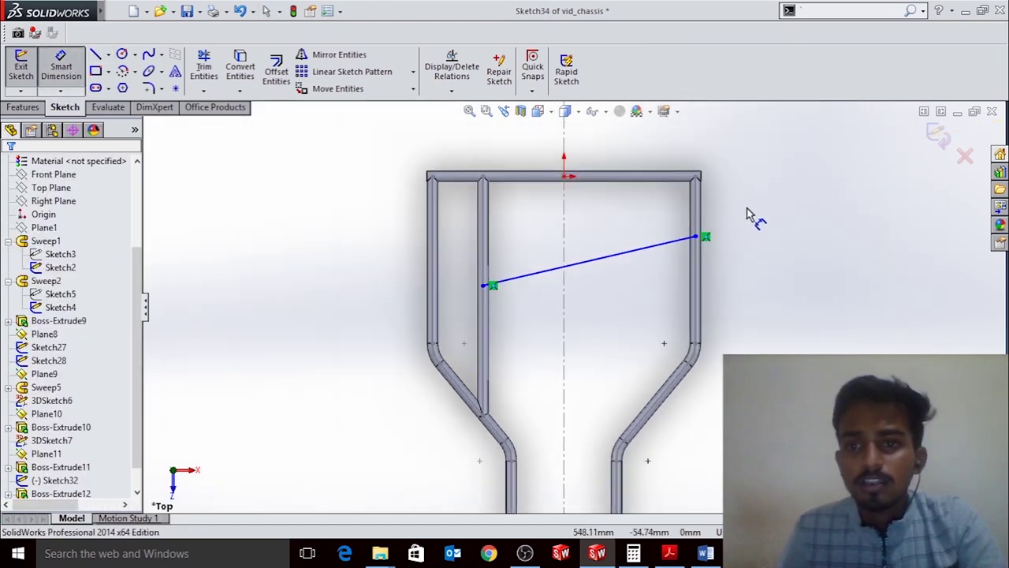
scroll(755, 217, down, 3)
click(665, 168)
click(762, 236)
text(229)
key(Return)
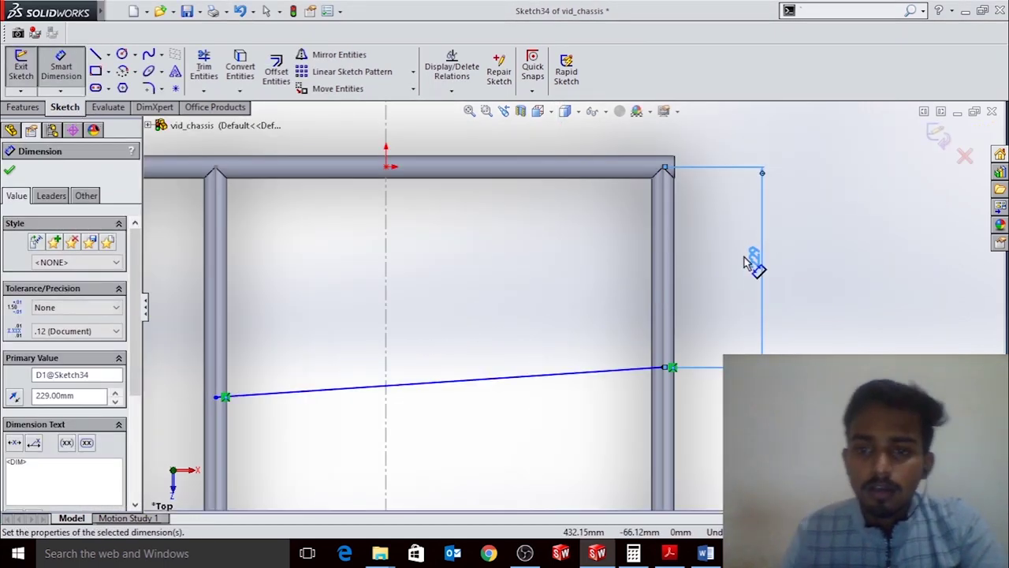
Verify the 229 dimension against the PDF and orbit the chassis to a 3-D view
click(669, 554)
mouse_move(694, 370)
mouse_down()
mouse_move(676, 327)
mouse_move(718, 361)
mouse_up()
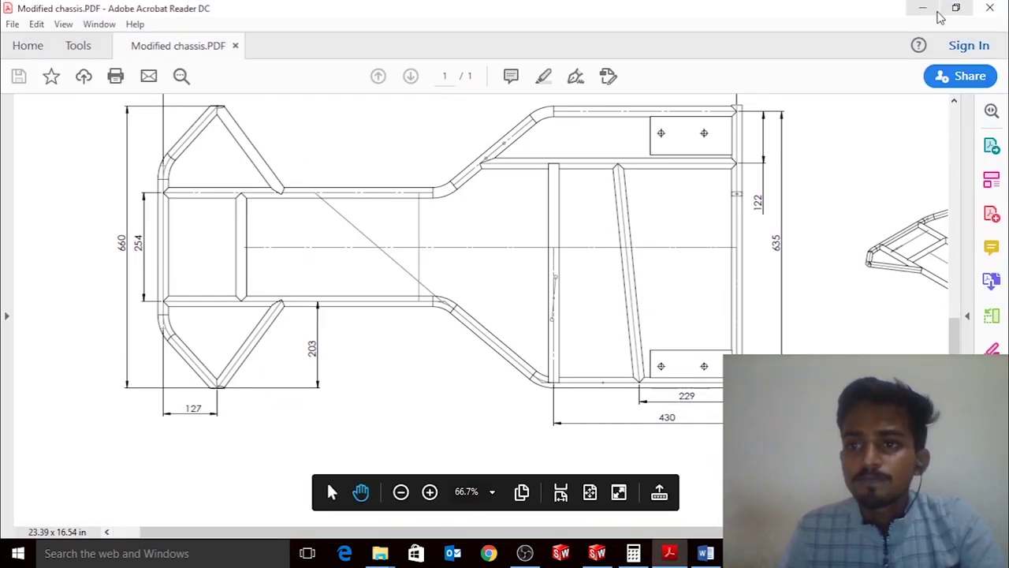
click(935, 12)
scroll(419, 323, up, 1)
scroll(371, 398, down, 3)
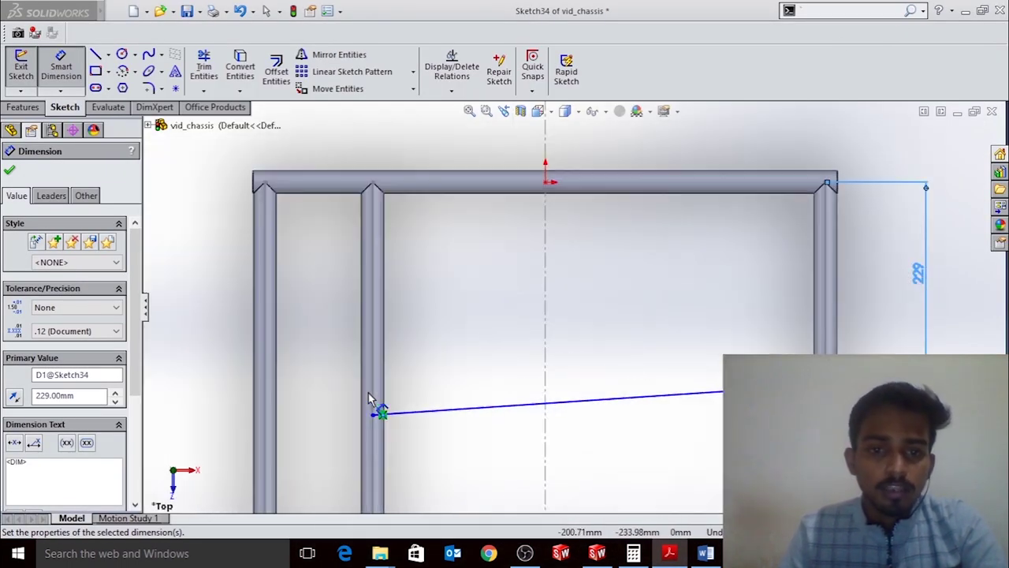
key(Escape)
scroll(544, 331, up, 4)
scroll(544, 331, up, 2)
mouse_move(544, 331)
middle_down()
mouse_move(556, 198)
mouse_move(659, 262)
mouse_move(567, 357)
mouse_move(510, 279)
mouse_move(571, 334)
mouse_move(507, 291)
middle_up()
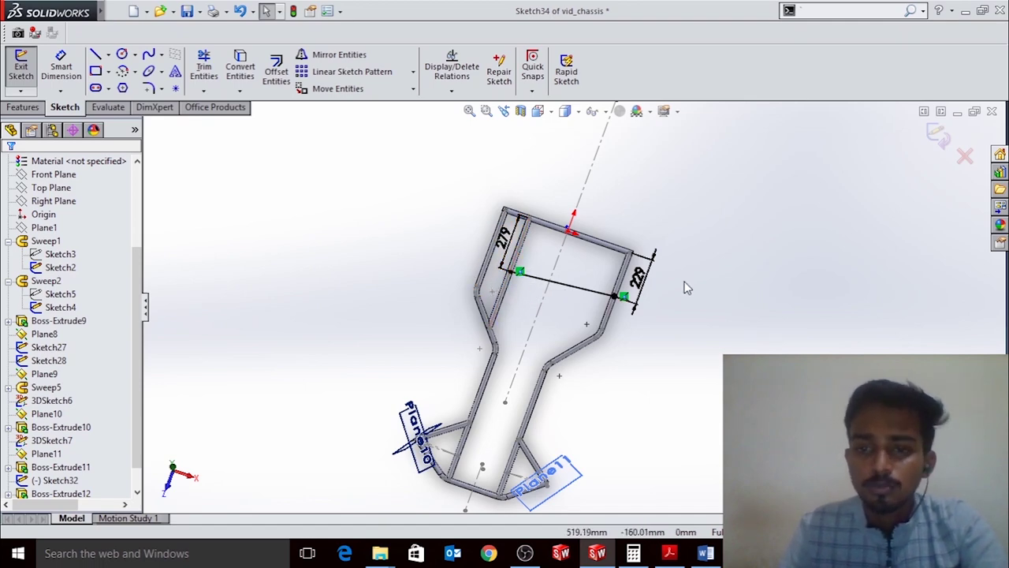
scroll(686, 288, down, 3)
middle_drag(564, 292, 623, 227)
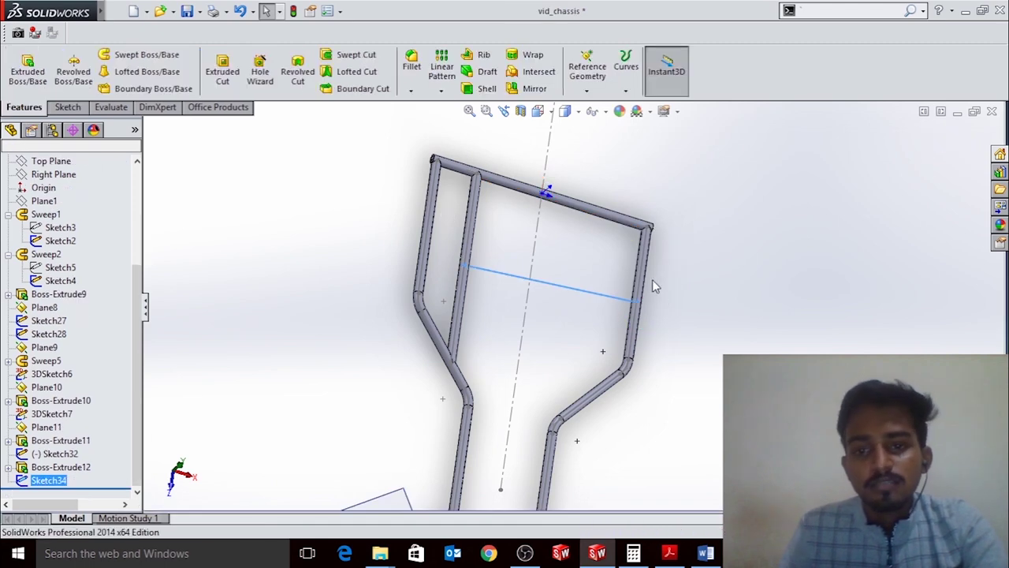
Sketch a circle at the rear line's end and extrude it into tube Boss-Extrude13
click(541, 214)
scroll(499, 286, down, 3)
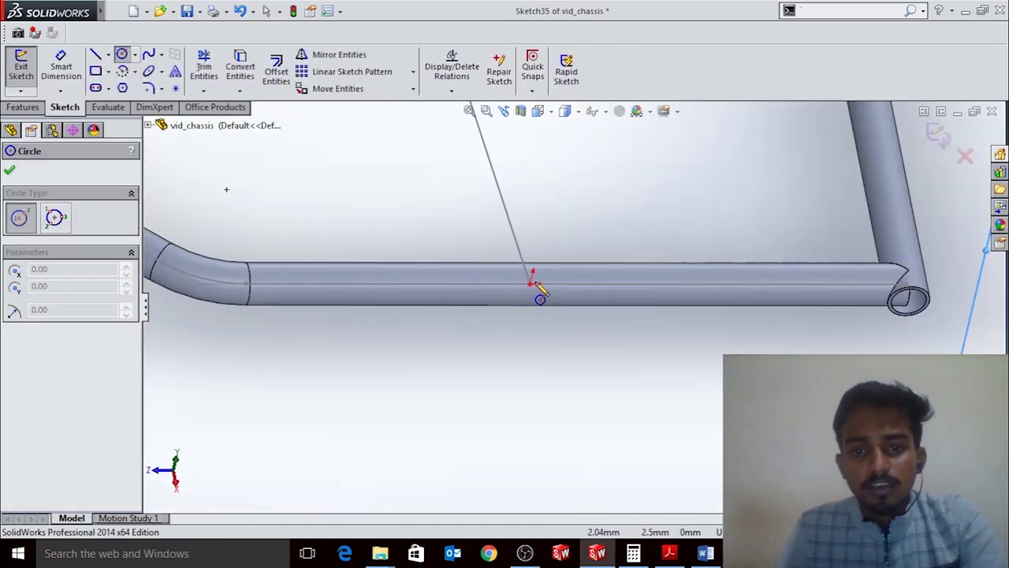
click(531, 286)
click(531, 348)
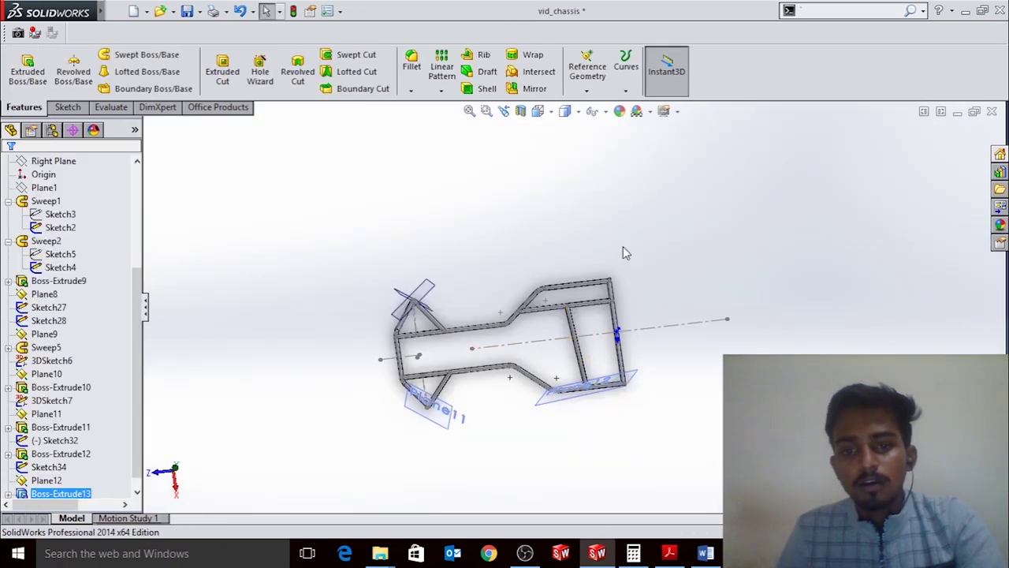
mouse_move(624, 250)
middle_down()
mouse_move(660, 421)
mouse_move(574, 477)
middle_up()
scroll(565, 398, down, 3)
Hide Plane12 and compare the top-down chassis with the PDF drawing
click(554, 420)
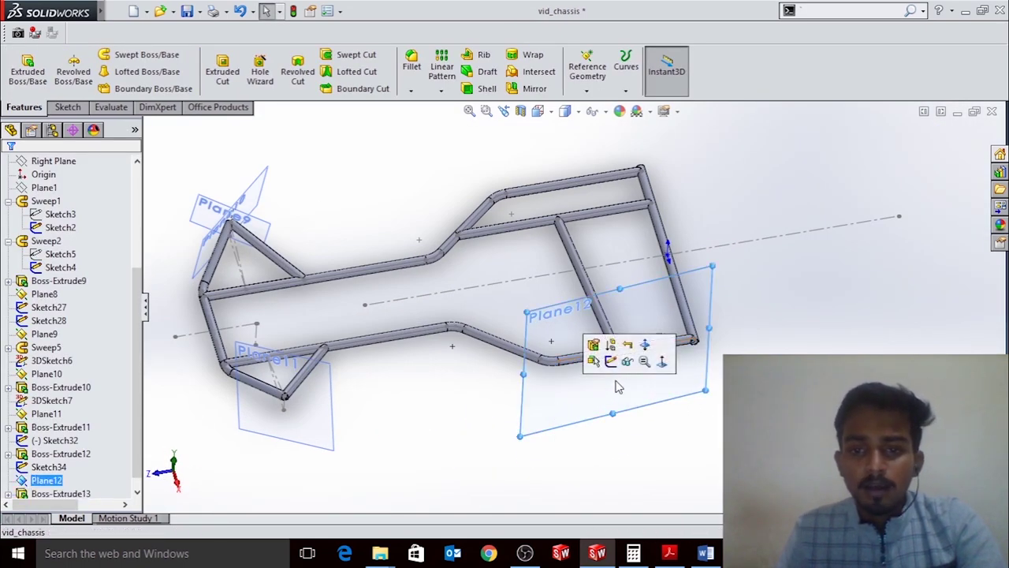
click(624, 366)
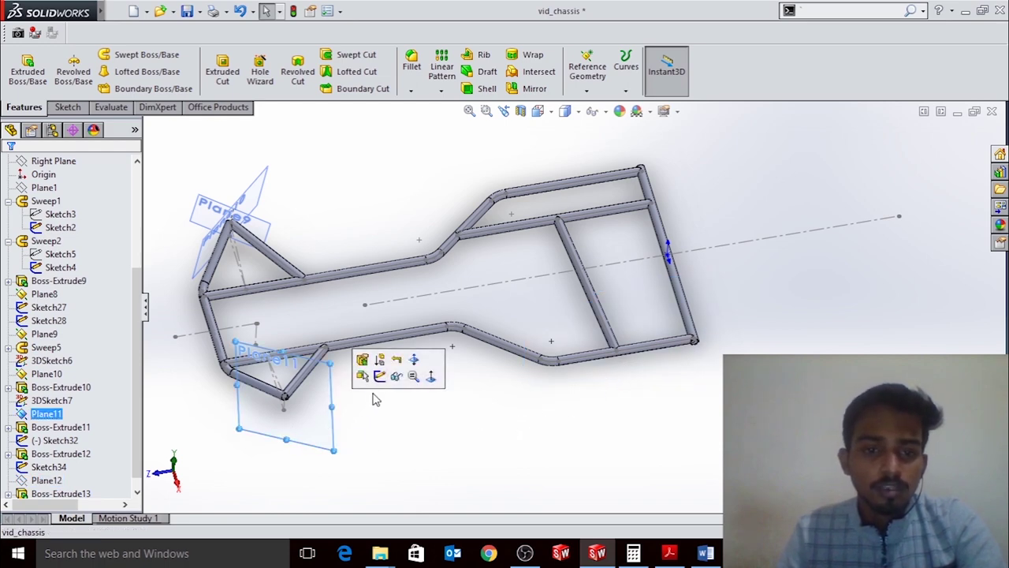
scroll(255, 242, down, 3)
scroll(392, 252, down, 3)
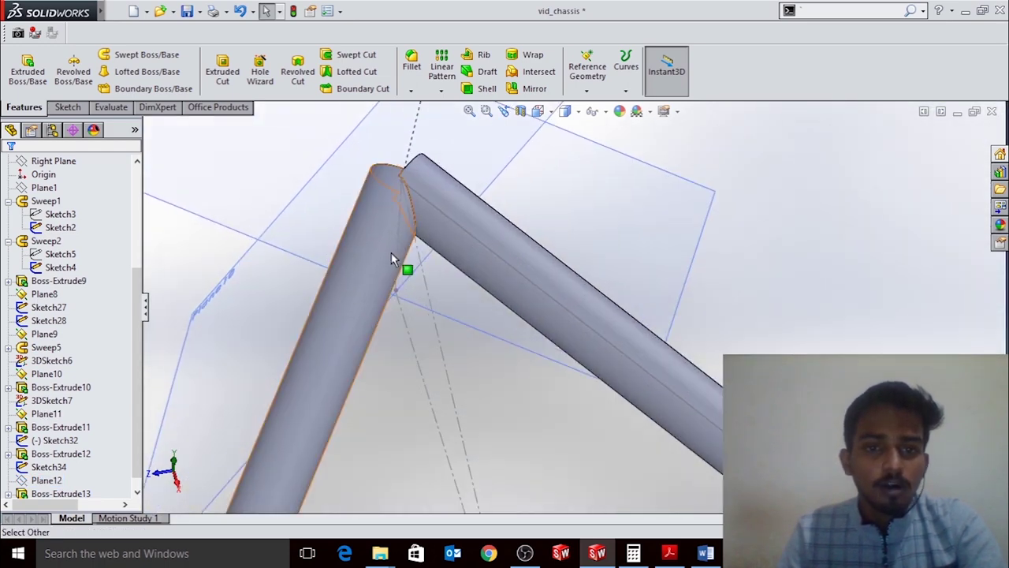
scroll(688, 302, down, 2)
scroll(688, 302, up, 5)
mouse_move(699, 295)
middle_down()
mouse_move(610, 263)
mouse_move(409, 309)
middle_up()
click(670, 553)
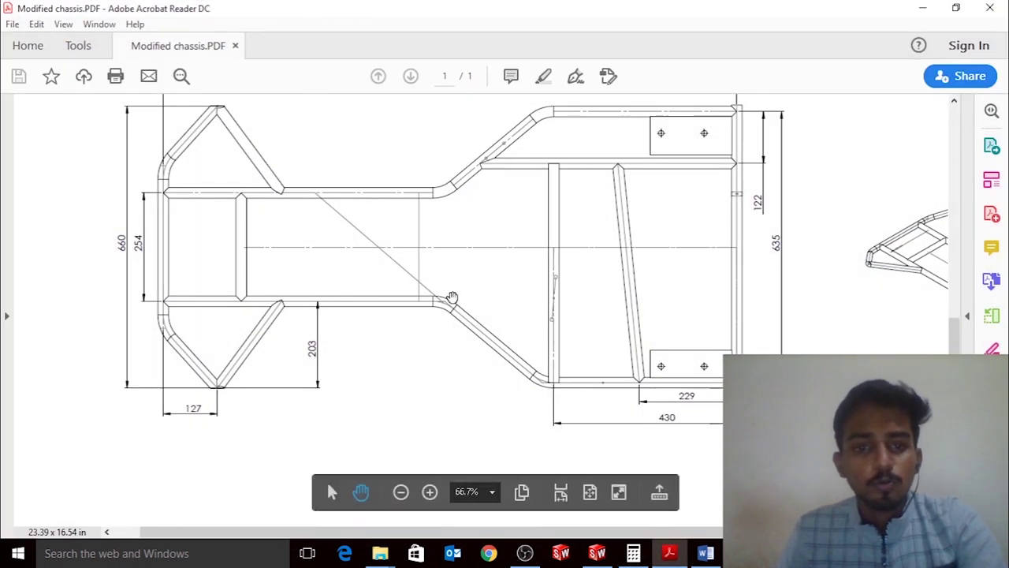
Put the PDF away, orbit the chassis, and start Sketch36 on the Right Plane
click(923, 8)
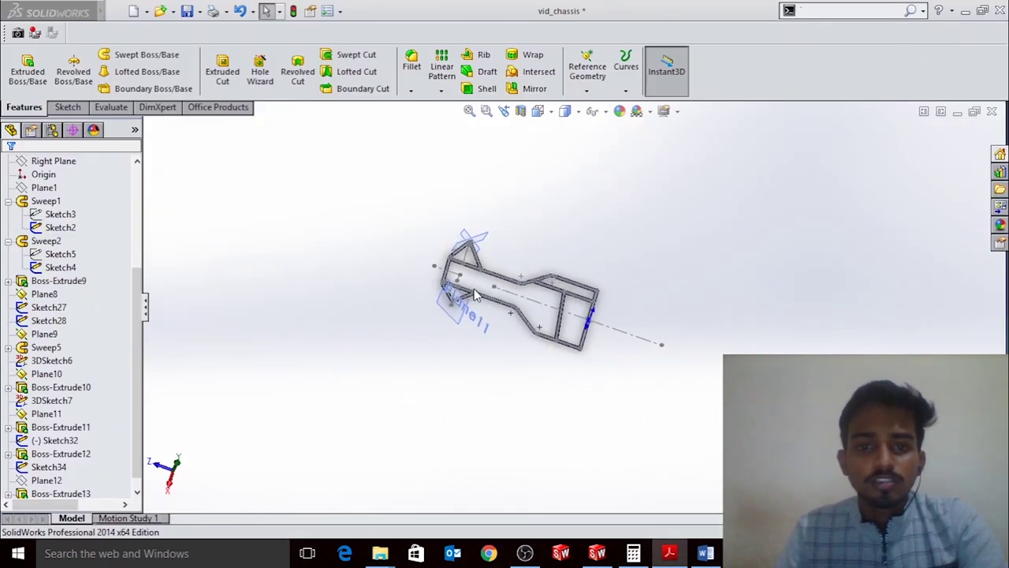
mouse_move(372, 292)
middle_down()
mouse_move(544, 228)
mouse_move(613, 343)
mouse_move(513, 286)
middle_up()
scroll(71, 315, up, 4)
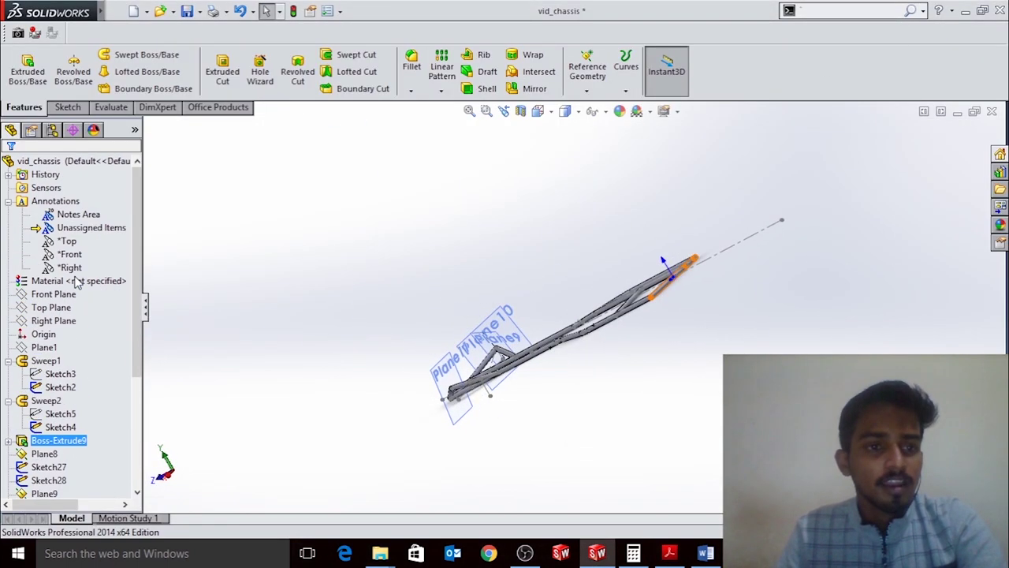
click(51, 307)
click(87, 295)
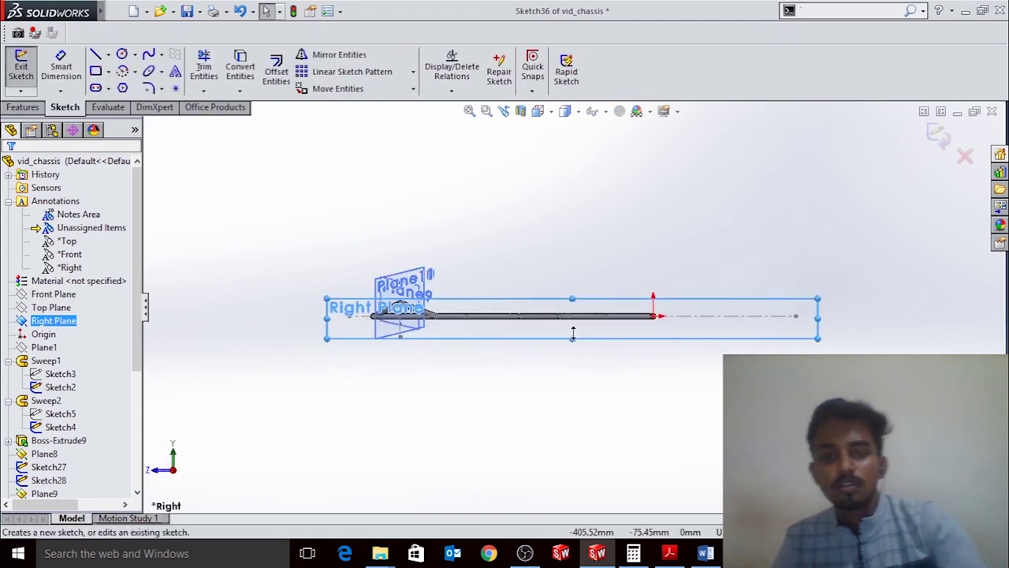
Draw the concentric tube circles and set their centre 420 mm along
click(122, 55)
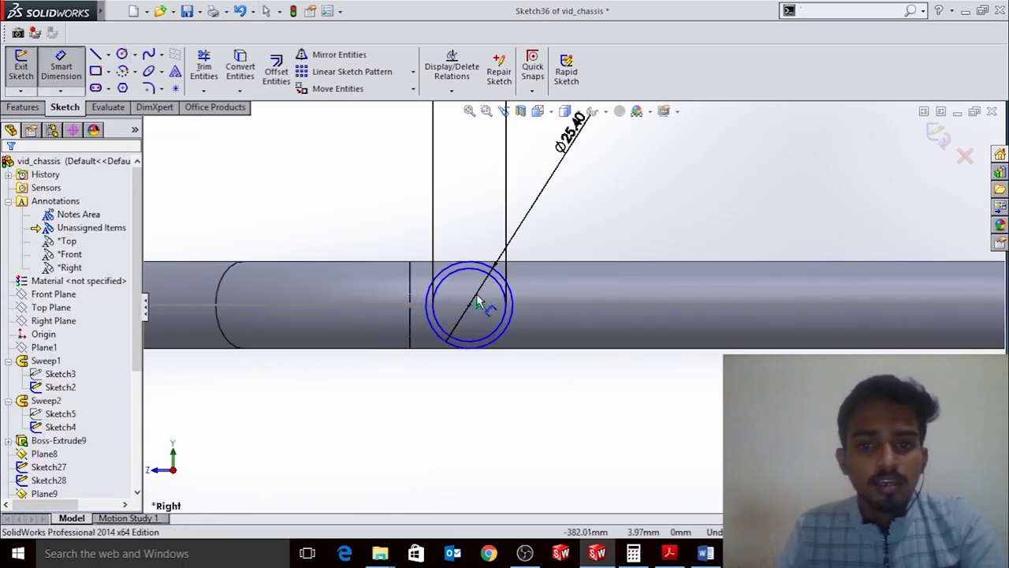
click(470, 307)
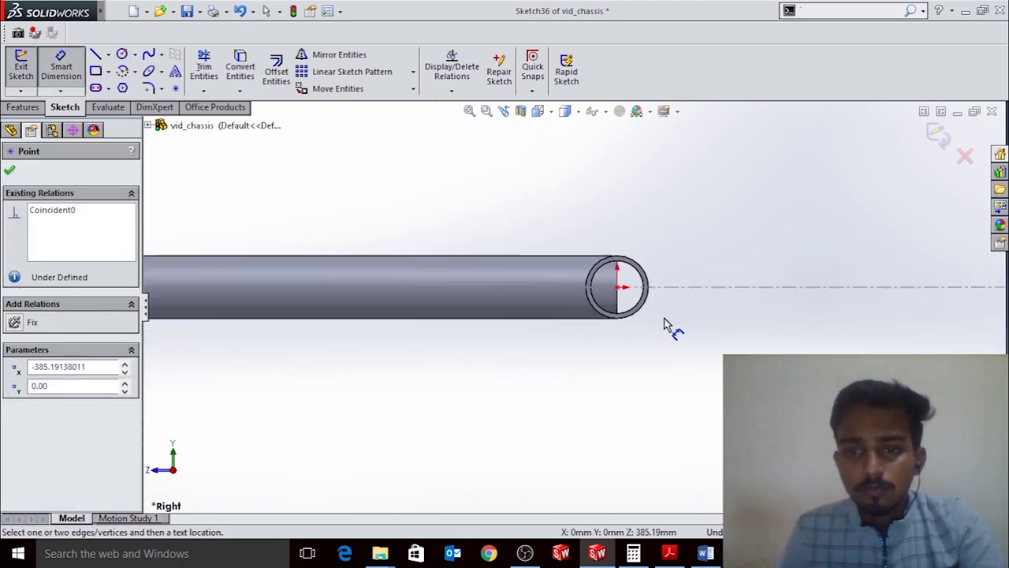
click(617, 292)
click(408, 251)
text(420)
key(Return)
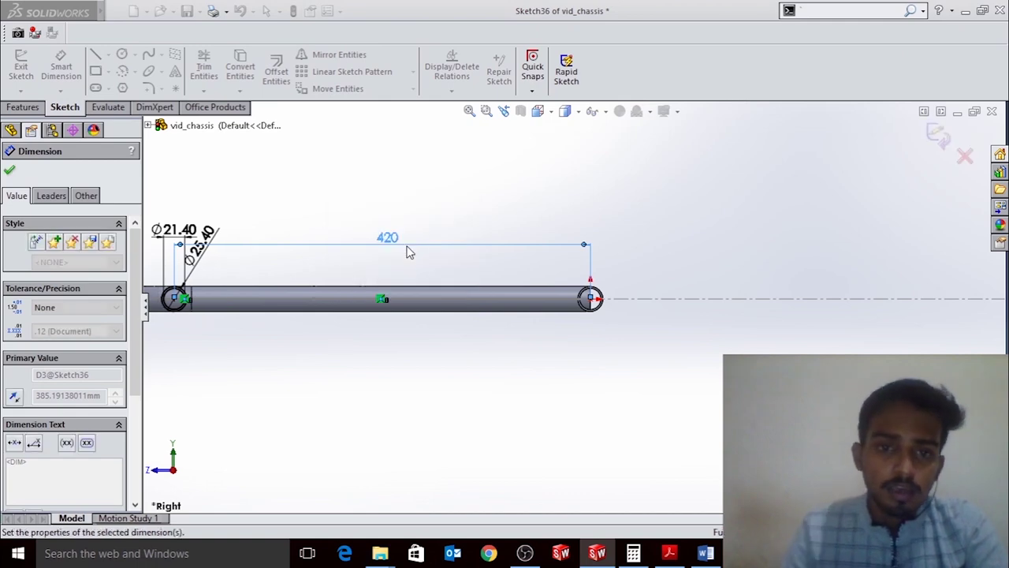
Extrude the profile 310 mm in both directions as Boss-Extrude14
click(23, 66)
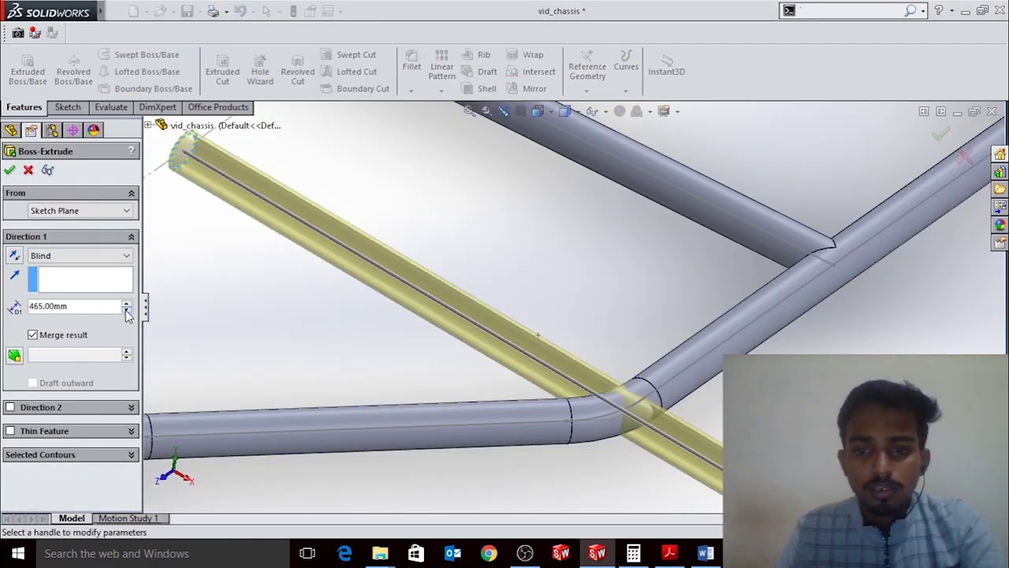
text(310)
key(Return)
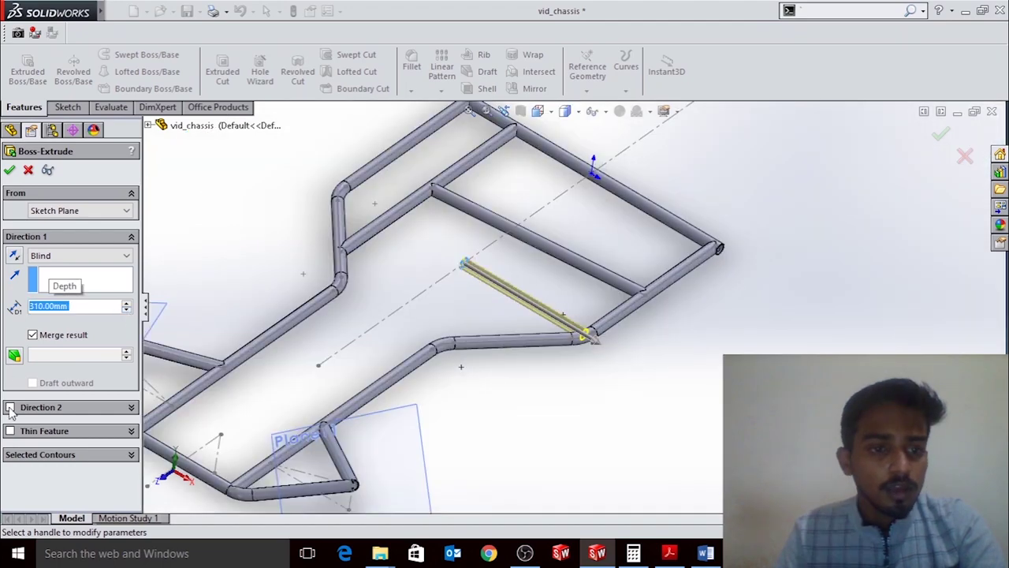
click(9, 407)
key(Return)
middle_drag(504, 394, 610, 415)
scroll(535, 158, down, 5)
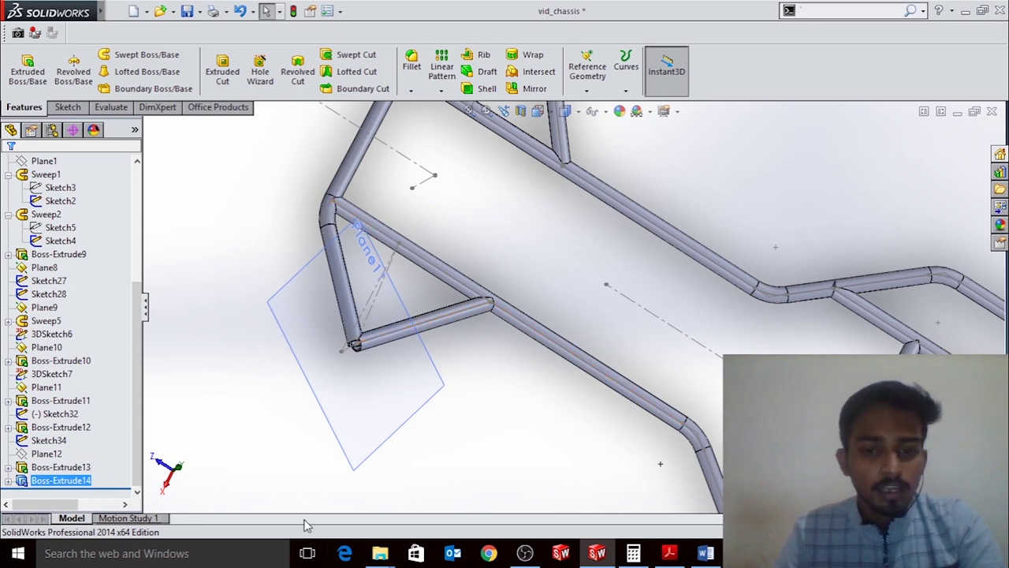
Set the inner circle to 21.5 mm diameter and dimension the outer circle at Ø25.40
scroll(48, 229, up, 3)
scroll(47, 260, up, 2)
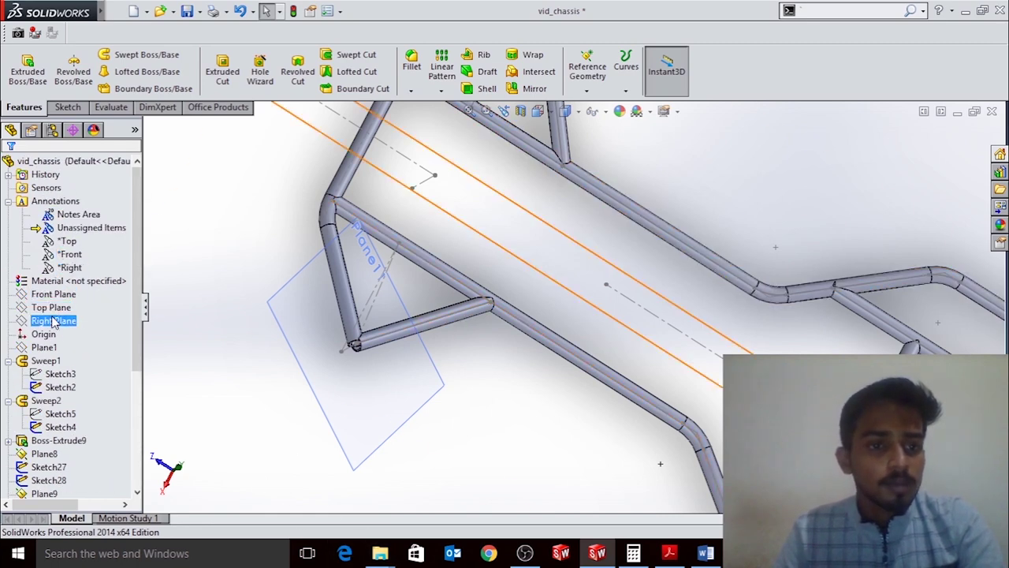
click(60, 316)
text(2)
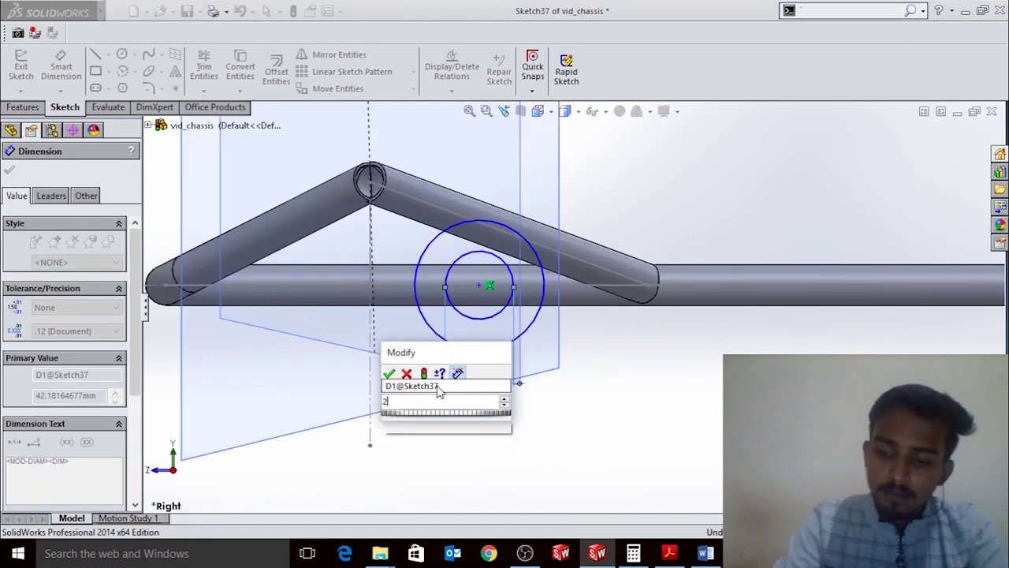
text(1.5)
key(Return)
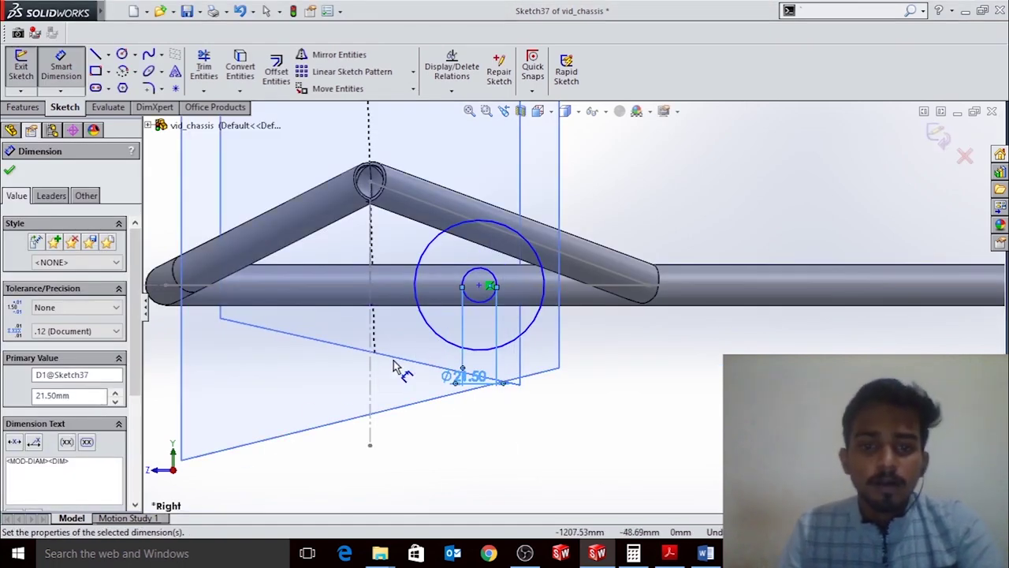
click(394, 365)
click(538, 316)
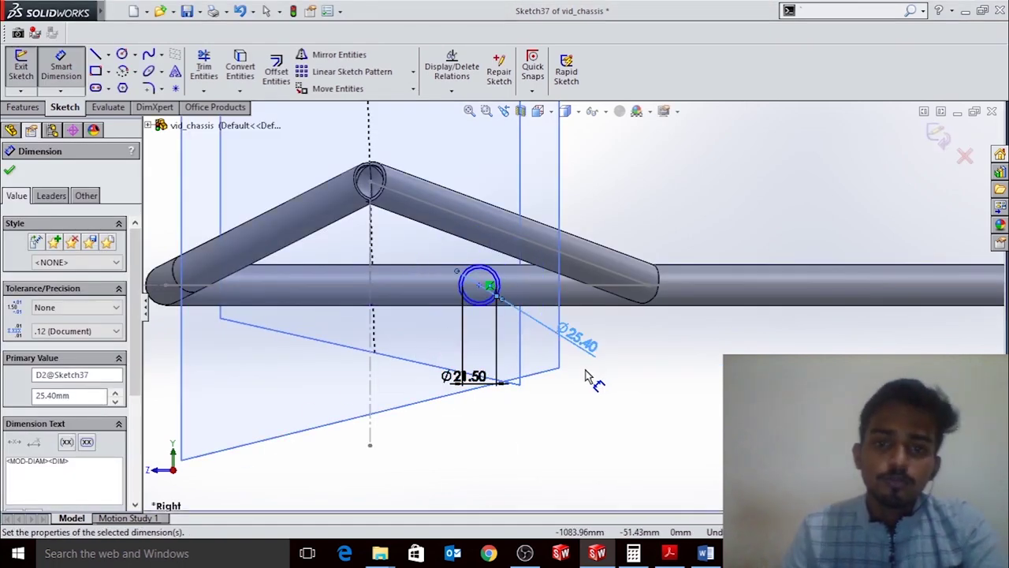
Dimension the circle centre from the origin and apply the 1124 mm sketch length
click(487, 293)
click(43, 333)
scroll(461, 329, up, 3)
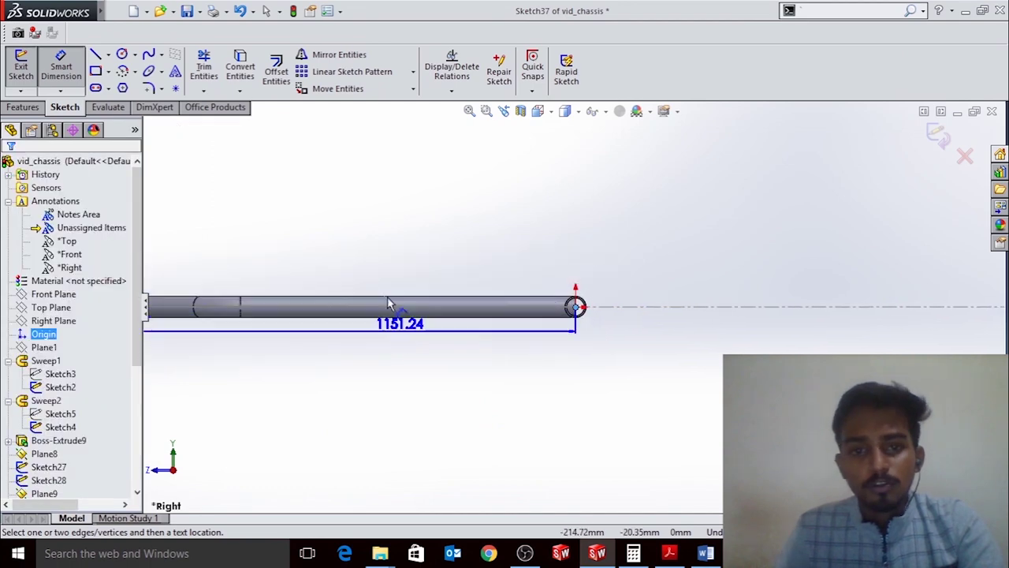
click(387, 270)
text(112)
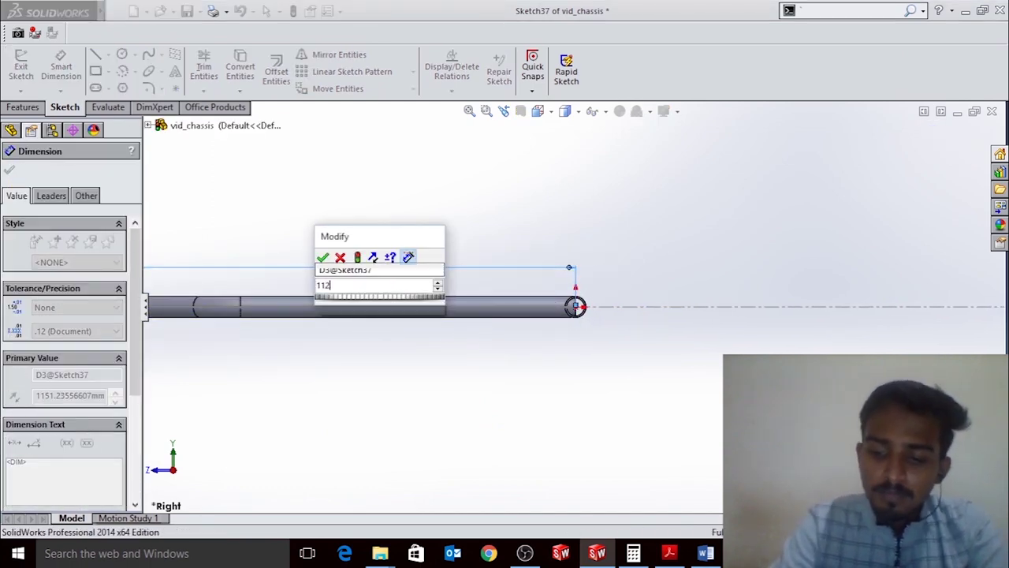
key(Escape)
key(f)
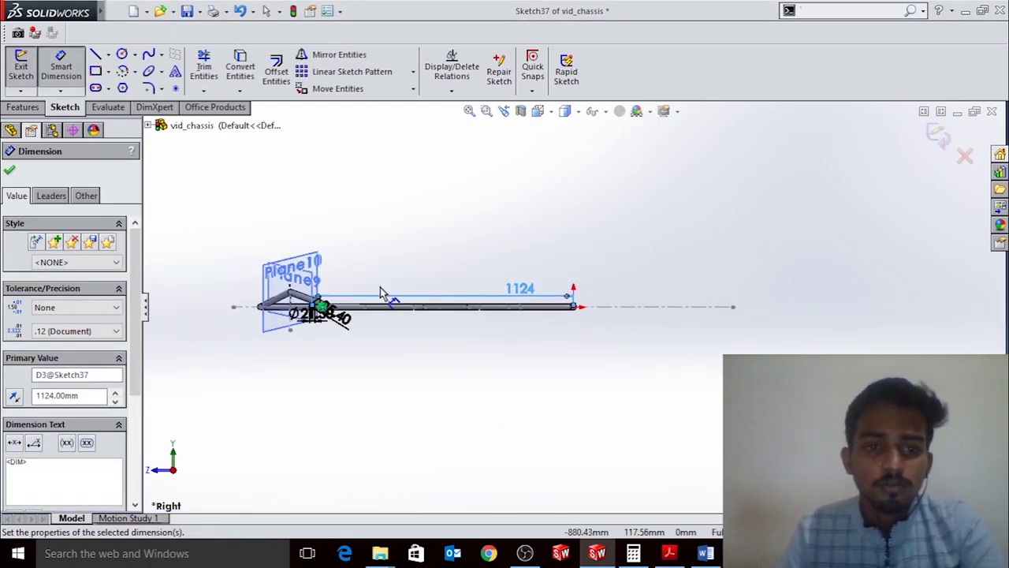
Extrude the sketch 254 mm mid-plane into the new cross member
middle_drag(498, 308, 504, 378)
scroll(450, 331, down, 3)
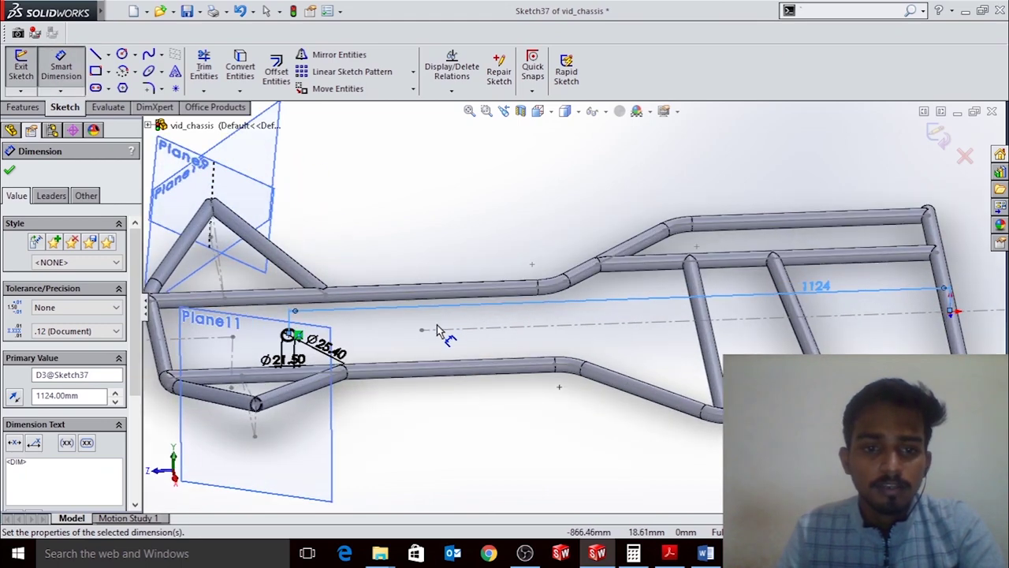
triple_click(71, 306)
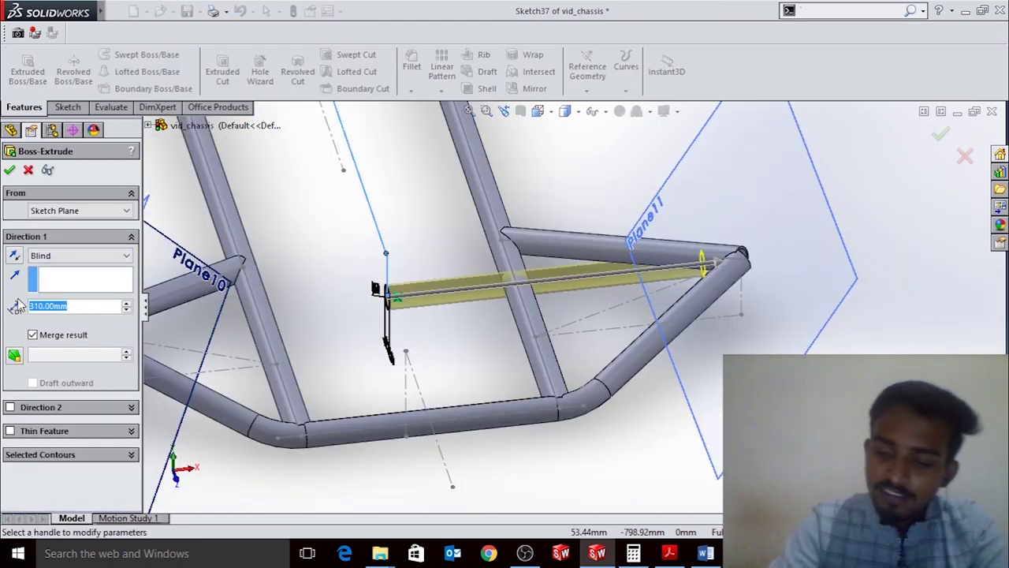
text(254)
key(Return)
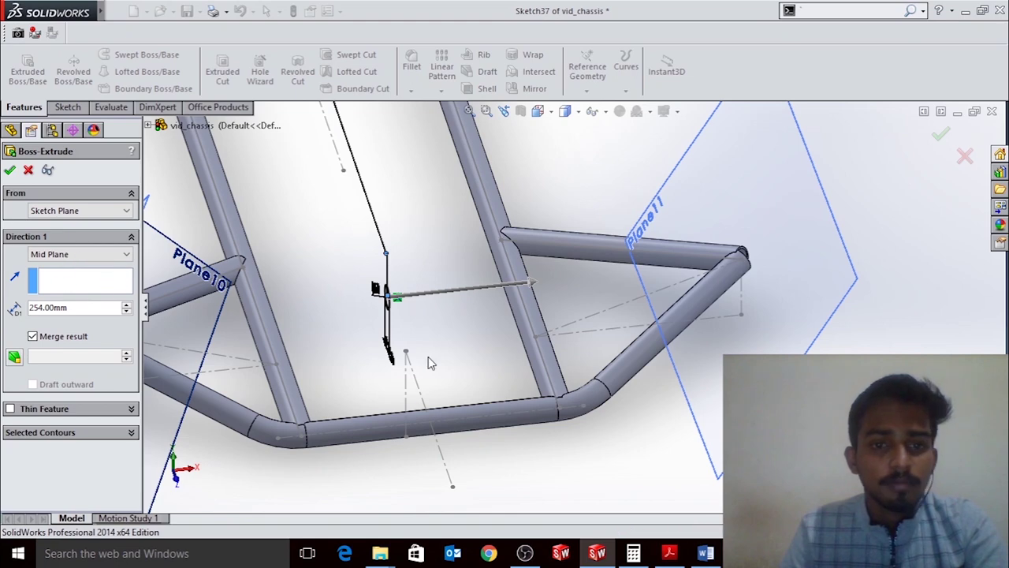
key(Return)
Orbit the chassis to inspect the new member, then switch to the chassis PDF
scroll(315, 300, up, 5)
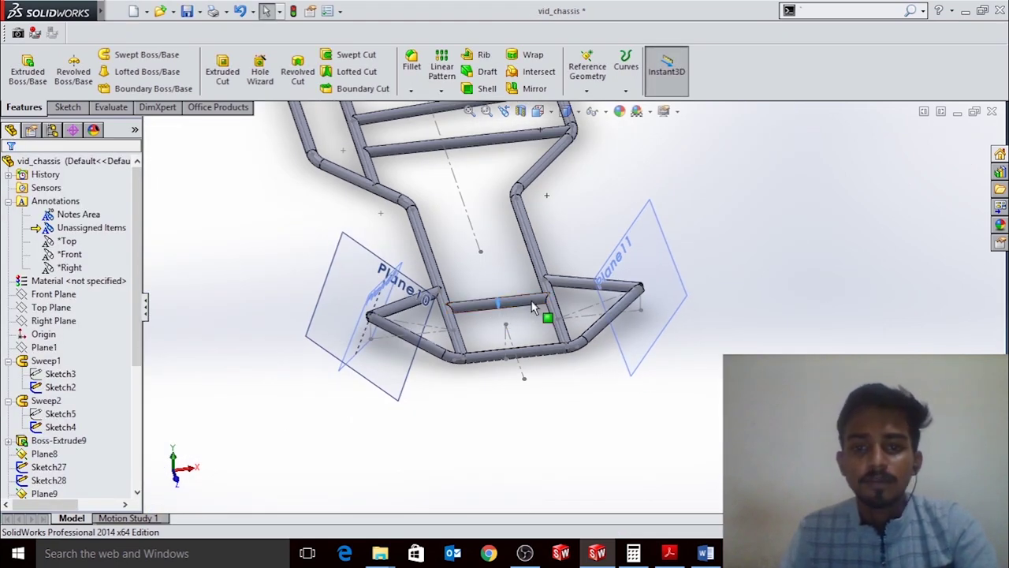
scroll(504, 308, down, 5)
scroll(560, 279, up, 5)
middle_drag(560, 279, 698, 308)
scroll(542, 298, down, 2)
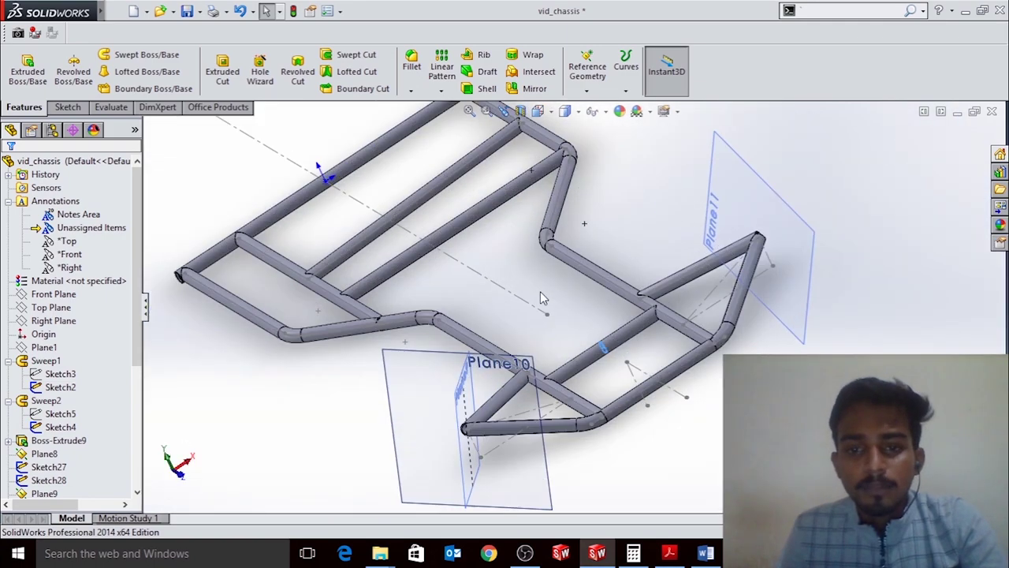
mouse_move(542, 296)
middle_down()
mouse_move(667, 255)
mouse_move(631, 223)
mouse_move(638, 354)
mouse_move(495, 288)
mouse_move(505, 371)
middle_up()
key(alt+Tab)
scroll(248, 350, up, 1)
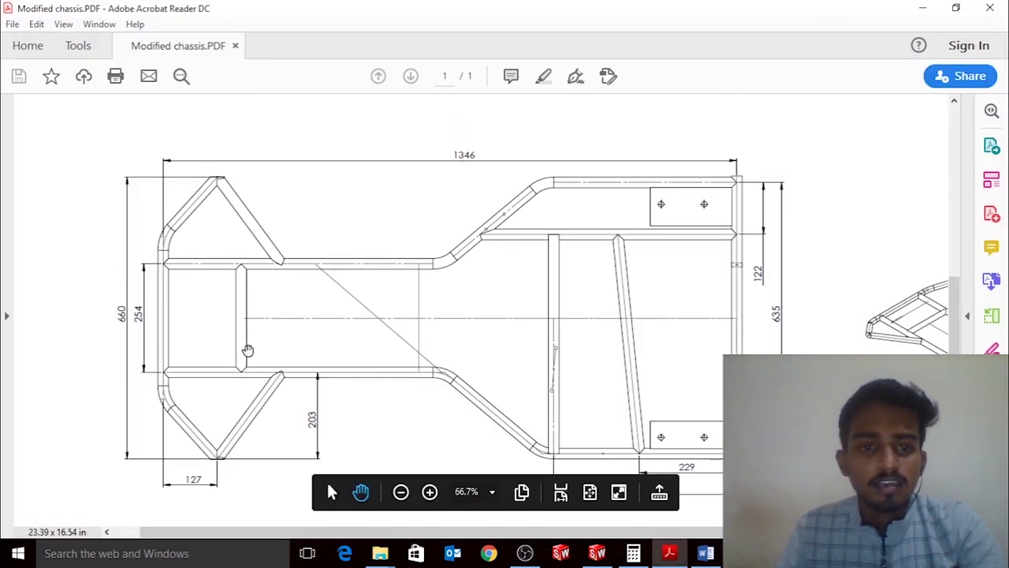
drag(248, 350, 446, 248)
ctrl+scroll(450, 248, down, 3)
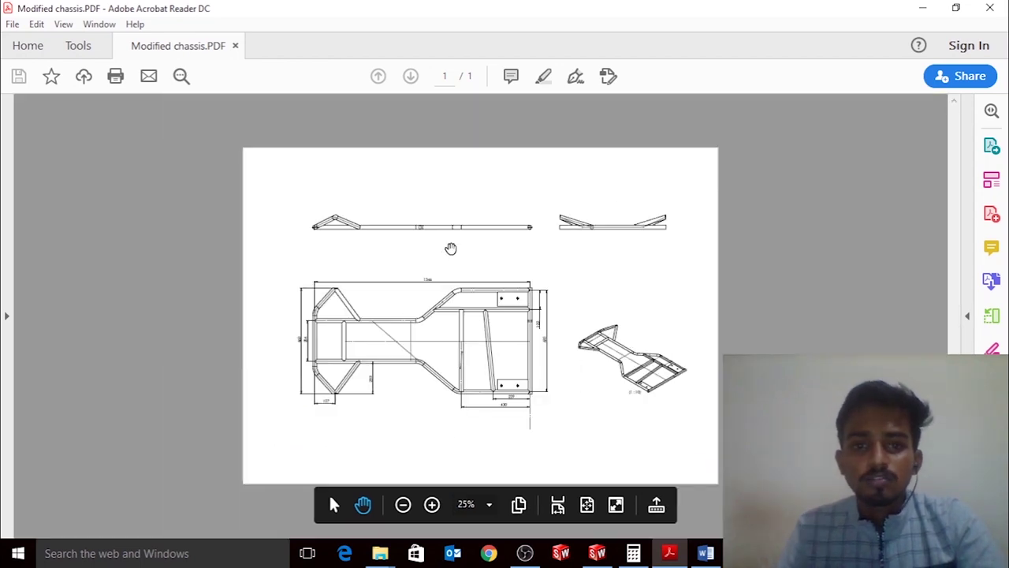
ctrl+scroll(371, 234, up, 2)
scroll(271, 221, up, 1)
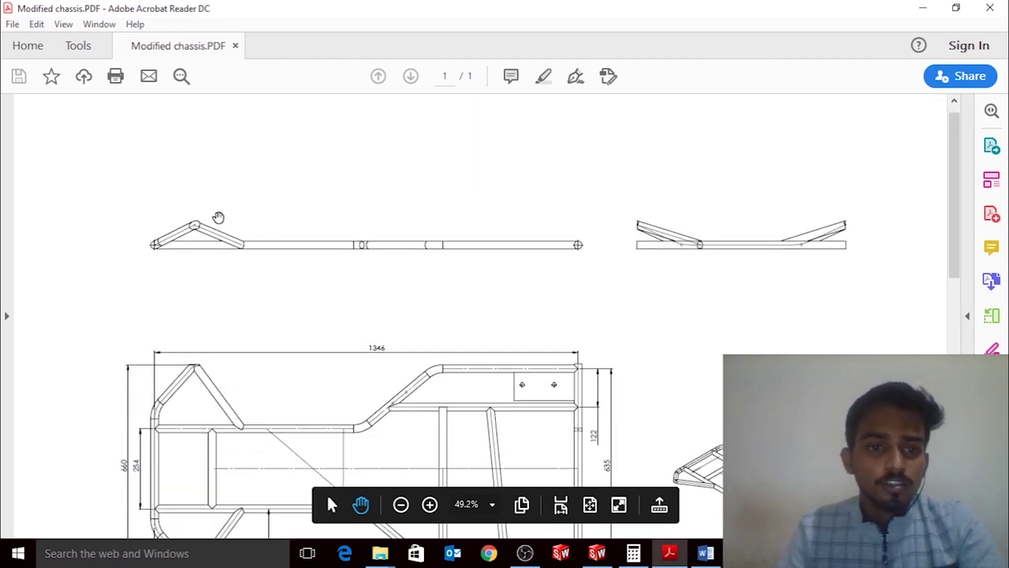
scroll(206, 217, down, 1)
scroll(426, 307, down, 4)
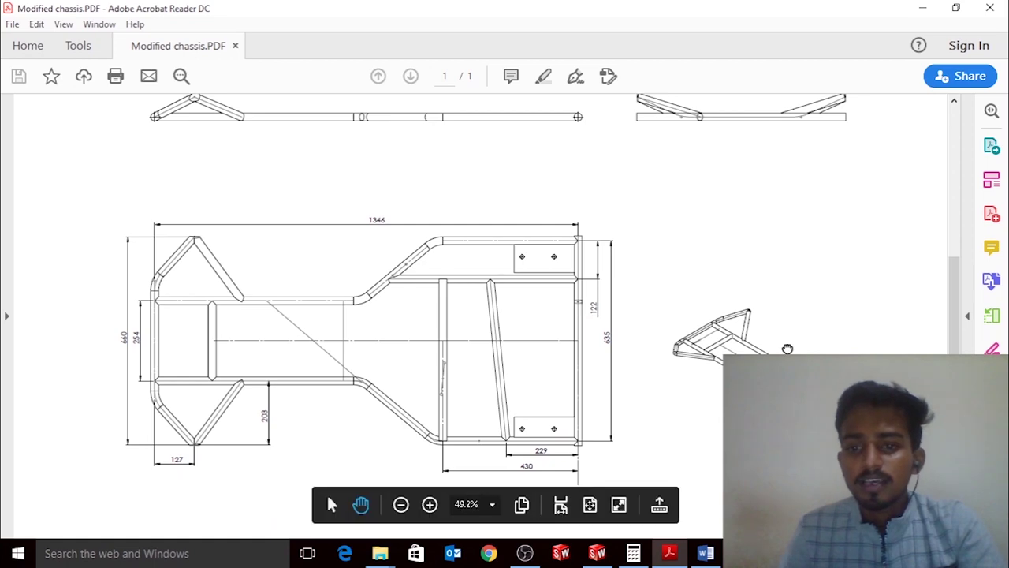
ctrl+scroll(715, 331, up, 3)
ctrl+scroll(715, 331, up, 2)
Back in the chassis model, orbit to a tube end and sketch on its ring face
click(670, 553)
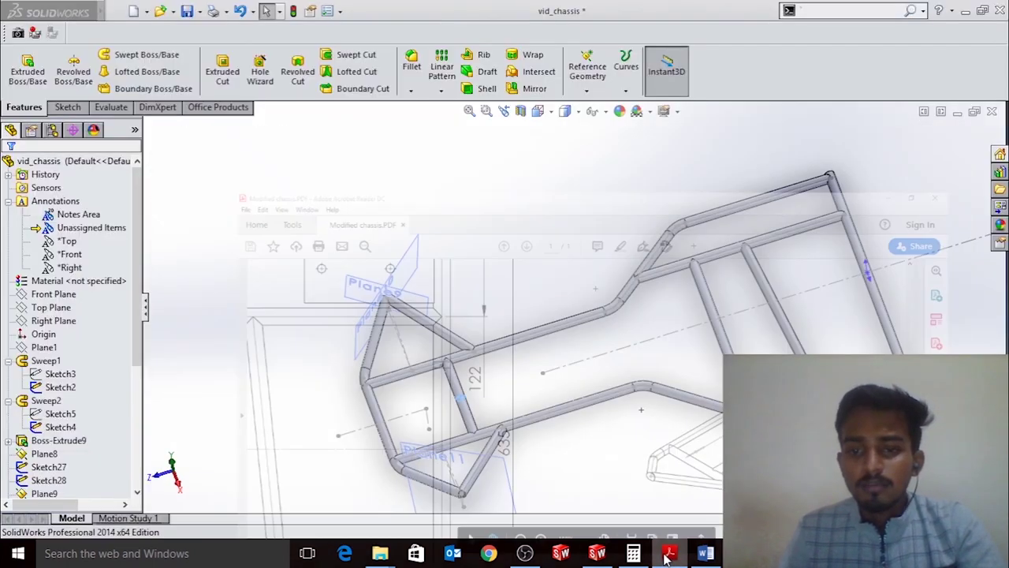
scroll(487, 372, up, 2)
scroll(486, 372, down, 4)
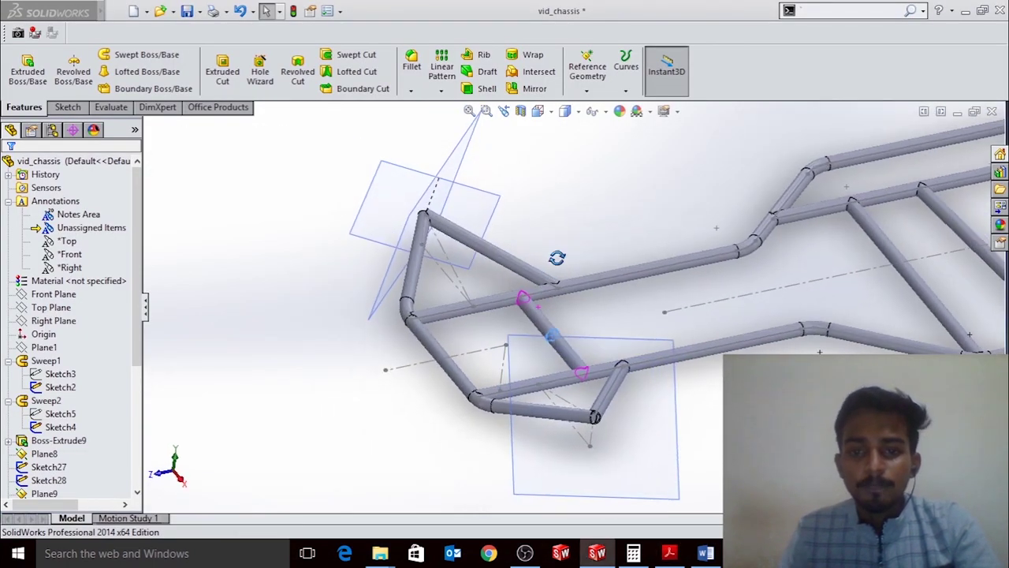
middle_drag(487, 372, 544, 216)
scroll(539, 315, up, 3)
scroll(539, 315, down, 3)
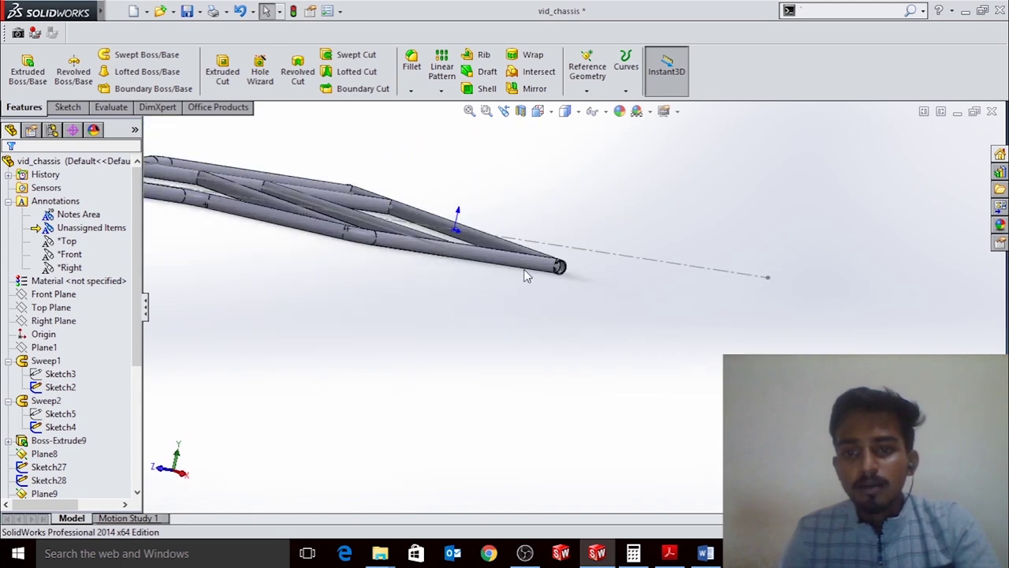
scroll(556, 310, down, 3)
scroll(574, 305, down, 2)
scroll(602, 290, up, 1)
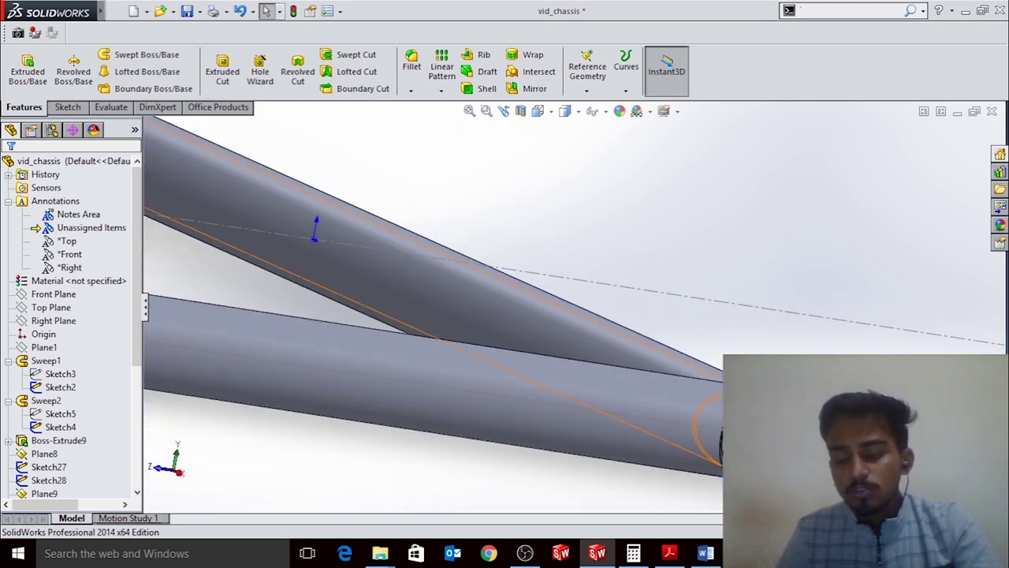
mouse_move(725, 442)
middle_down()
mouse_move(804, 304)
mouse_move(681, 363)
mouse_move(713, 394)
middle_up()
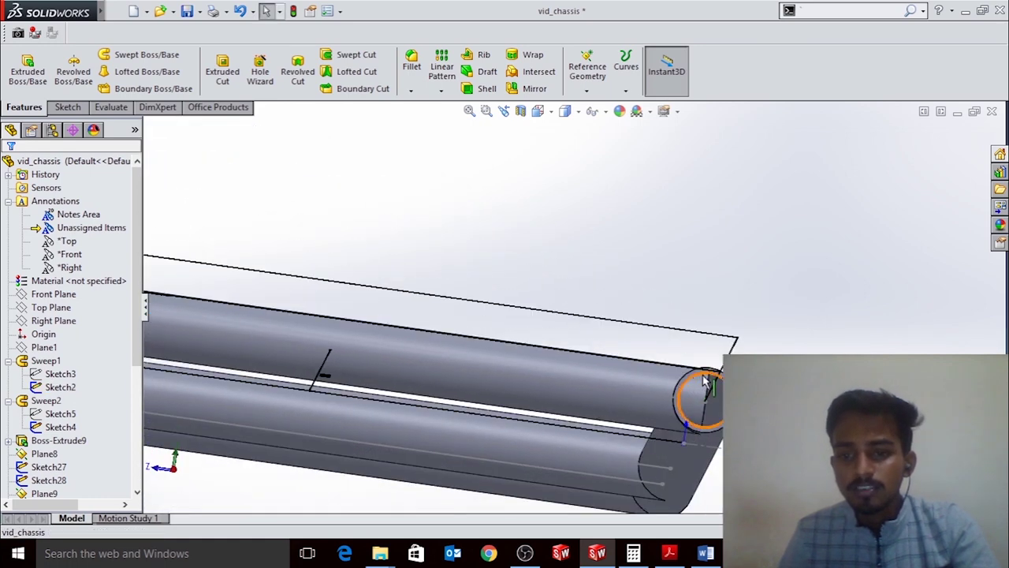
scroll(714, 395, down, 3)
click(716, 414)
click(788, 319)
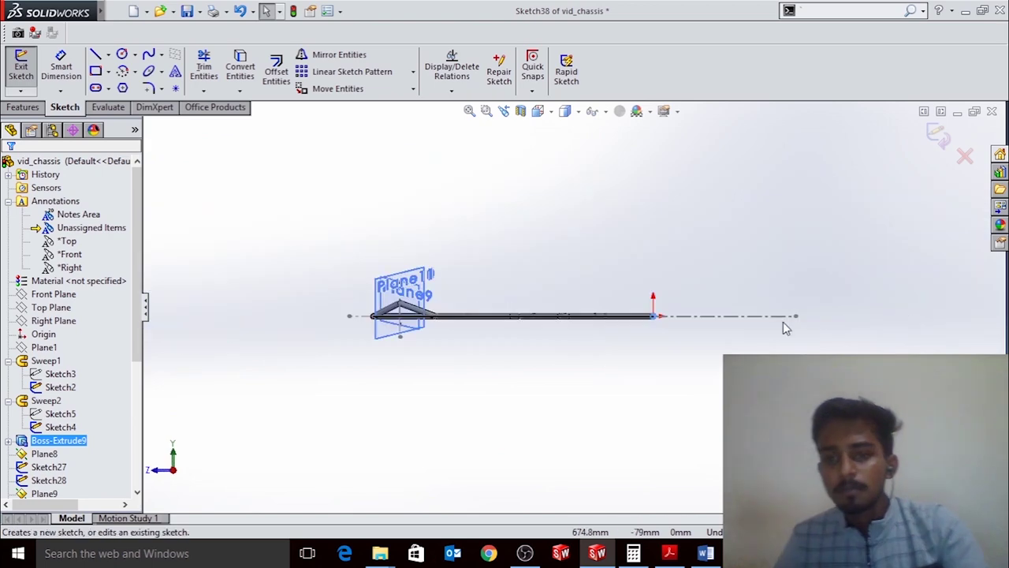
Convert the tube end's inner circular edge into a sketch circle
scroll(783, 322, down, 2)
scroll(444, 257, down, 3)
scroll(690, 203, down, 2)
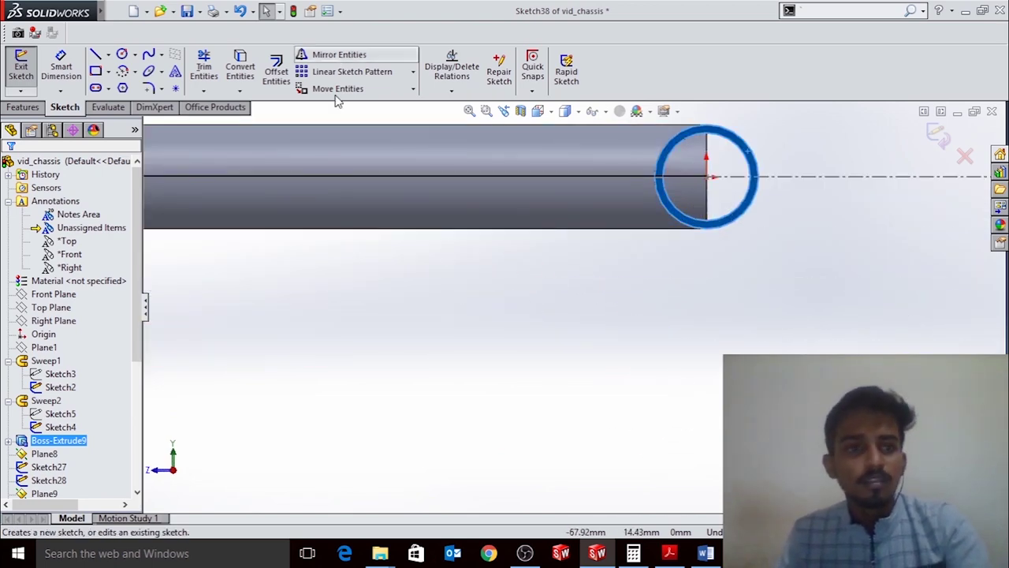
scroll(754, 239, down, 3)
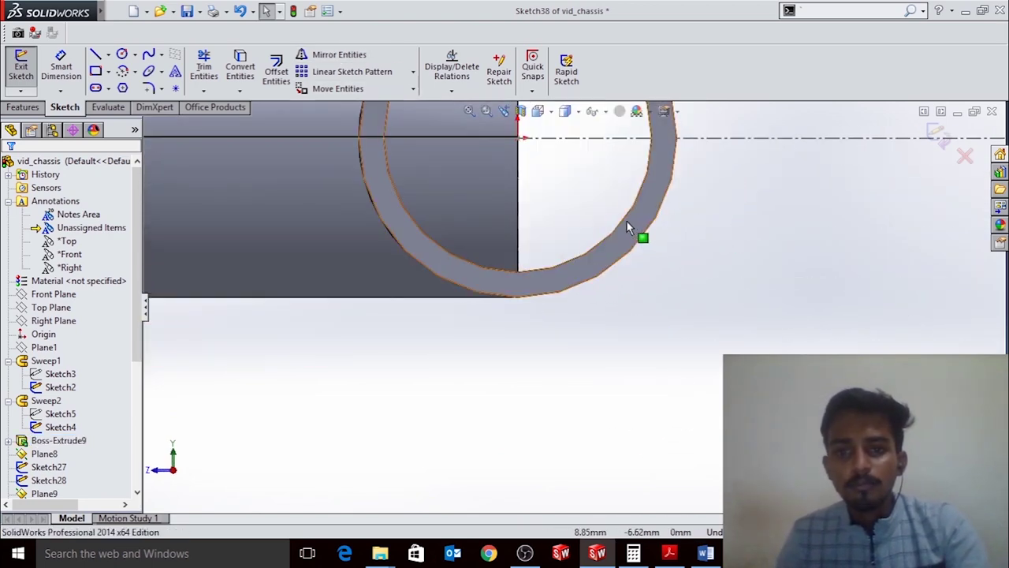
click(626, 228)
click(240, 67)
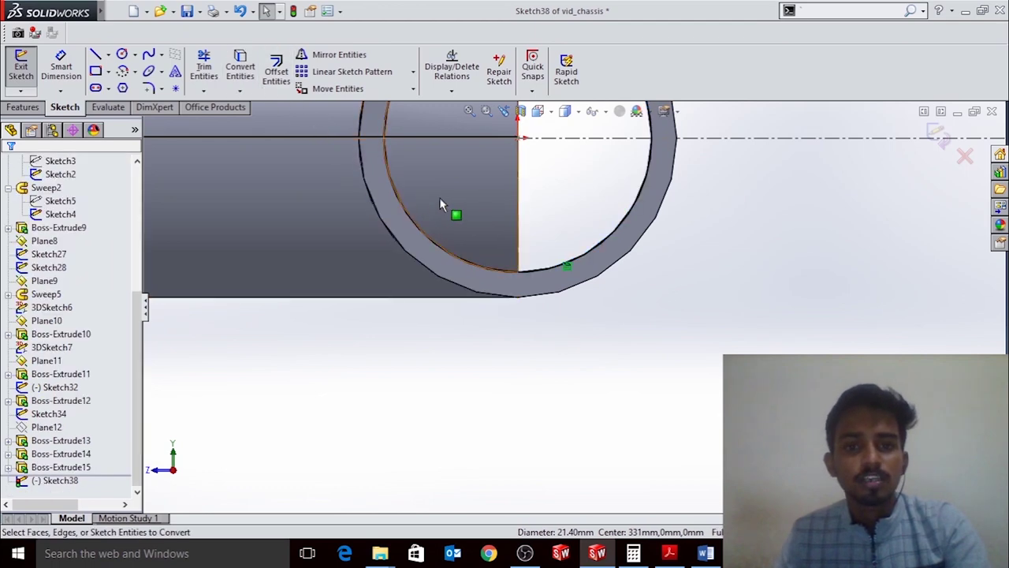
Extruded-cut the circle Through All - Both to hollow out the tube
scroll(439, 203, up, 3)
click(20, 106)
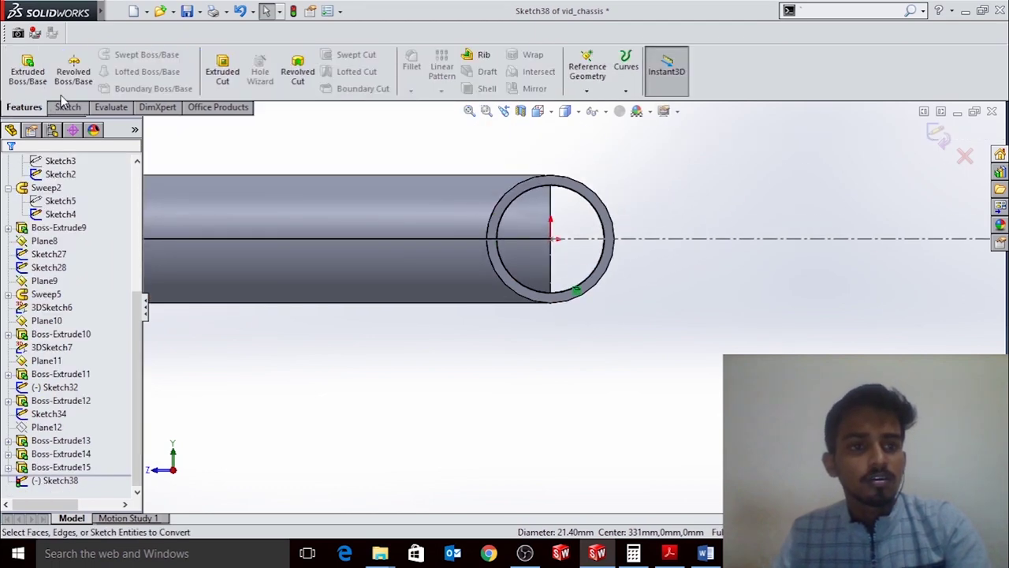
click(221, 73)
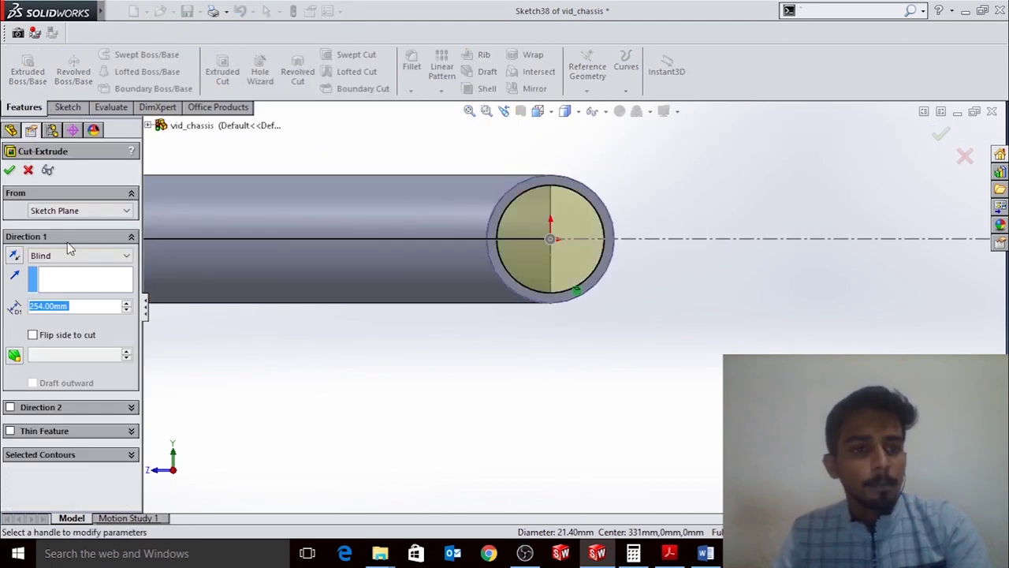
click(79, 255)
click(74, 289)
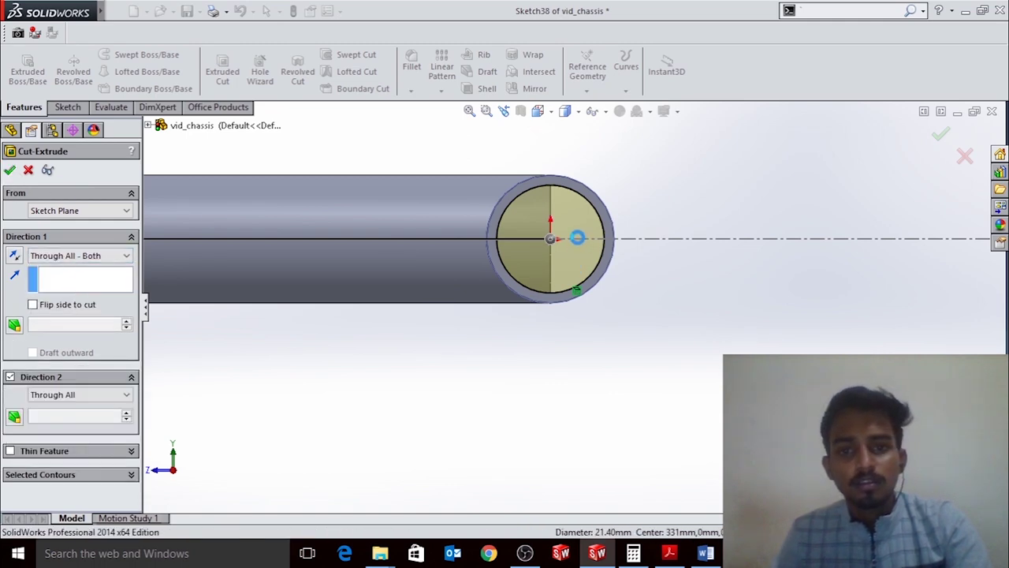
key(Return)
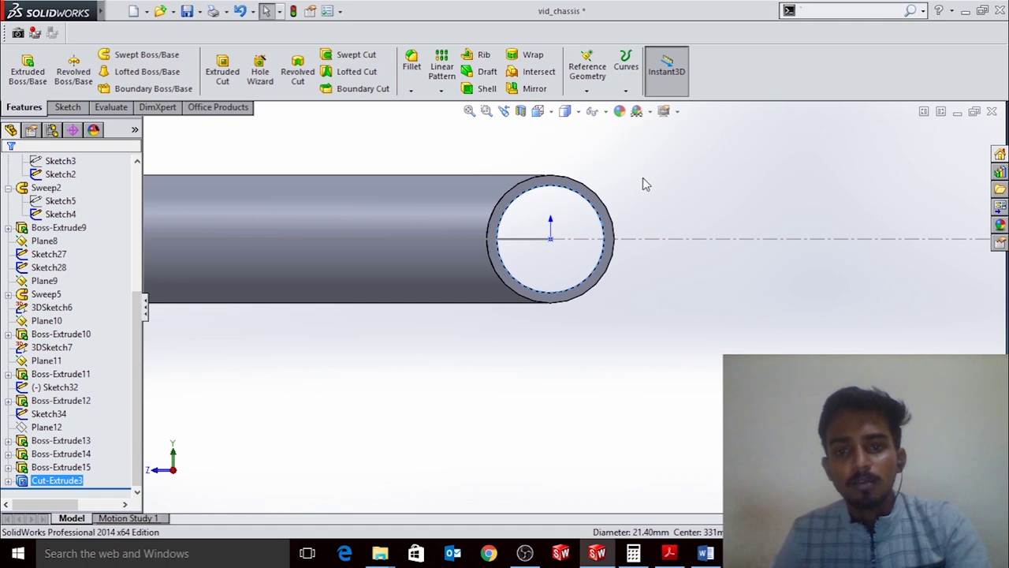
mouse_move(644, 184)
middle_down()
mouse_move(633, 200)
mouse_move(645, 139)
mouse_move(642, 185)
mouse_move(608, 269)
mouse_move(675, 286)
mouse_move(502, 294)
middle_up()
Orbit around the whole chassis, snap to isometric view, then pan the chassis drawing PDF
scroll(608, 269, up, 3)
scroll(331, 281, down, 3)
scroll(273, 277, down, 4)
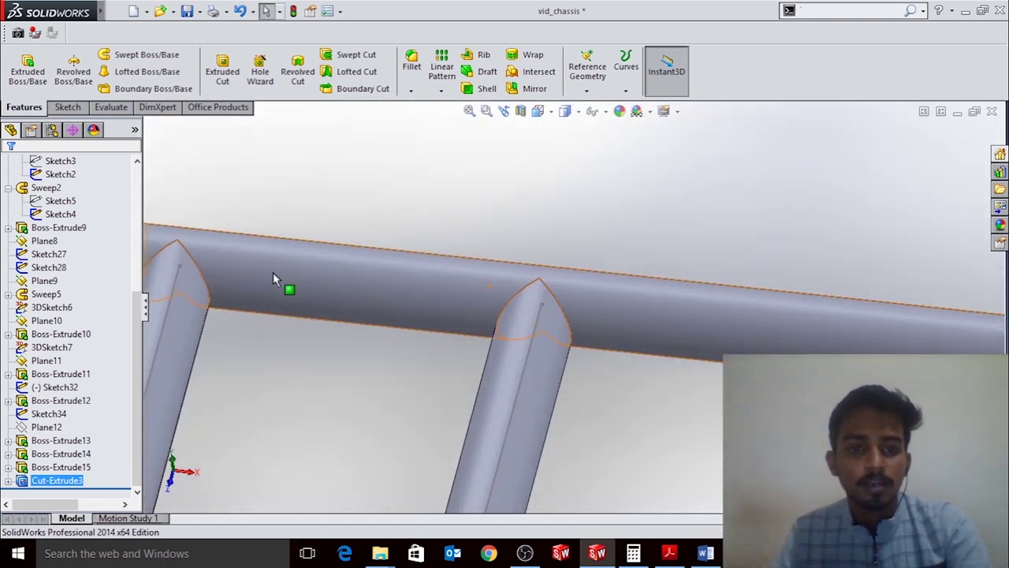
middle_drag(273, 278, 466, 194)
scroll(491, 309, up, 5)
scroll(461, 373, down, 2)
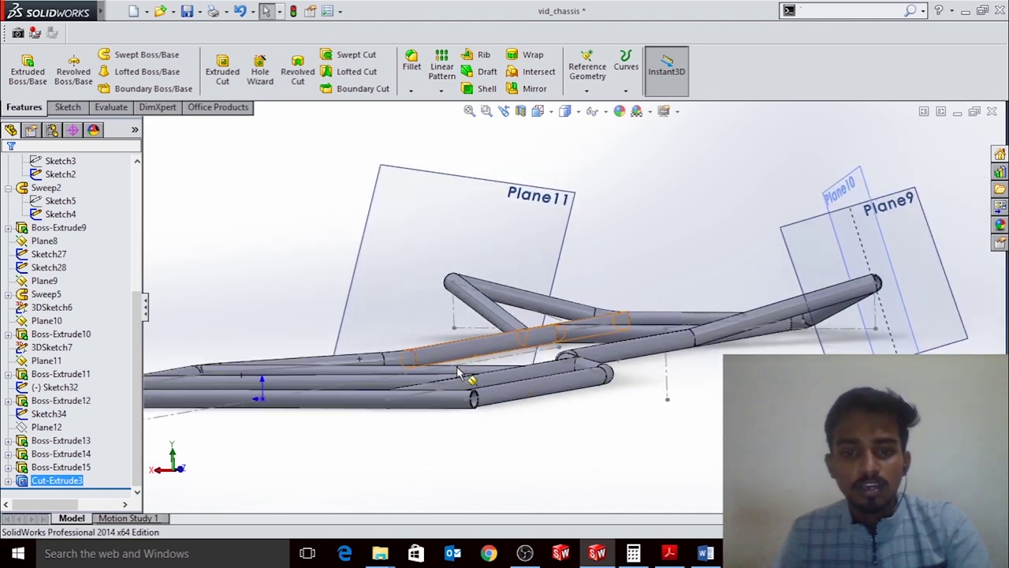
key(ctrl+7)
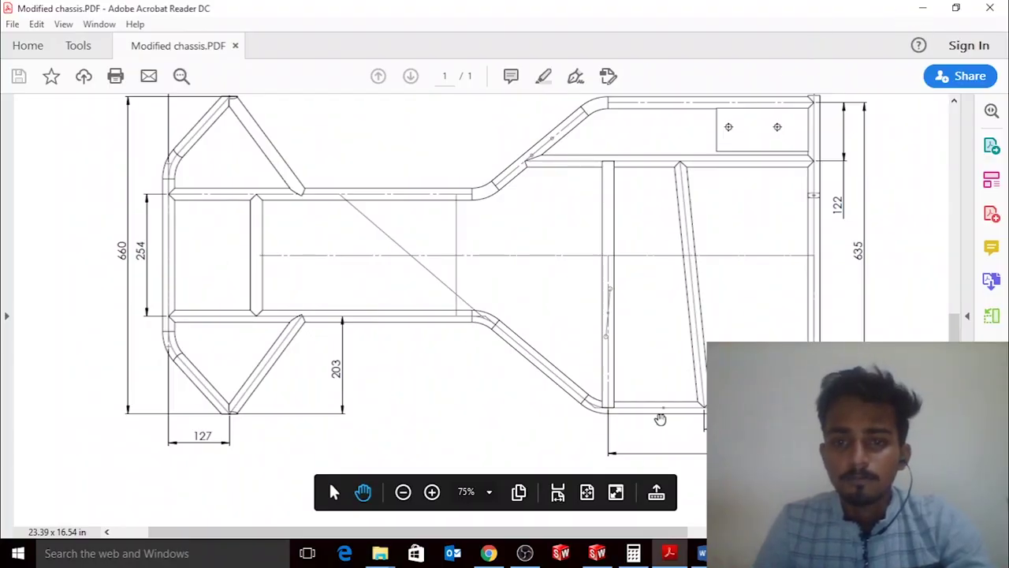
drag(660, 419, 659, 434)
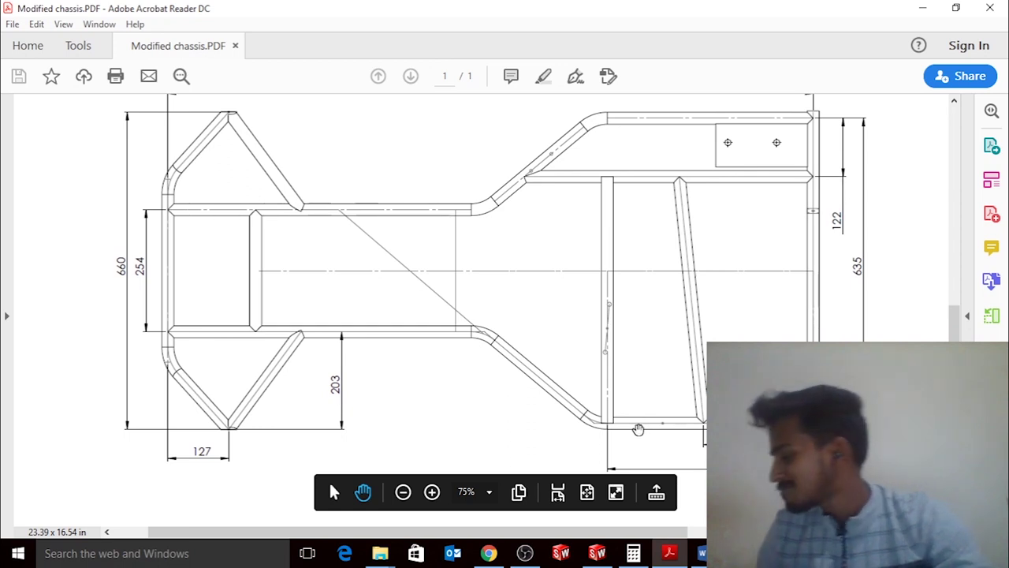